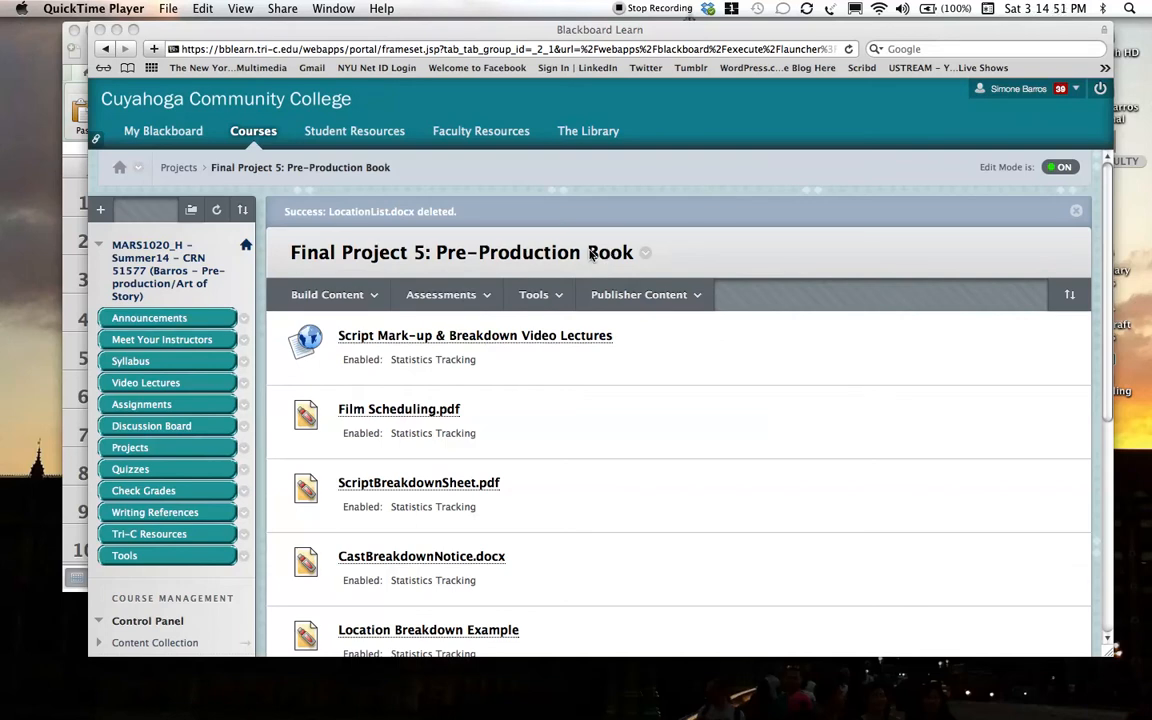
Look through the Final Project 5: Pre-Production Book files down to ShootingSchedule.xlsx, and switch to that workbook in Excel.
click(1106, 222)
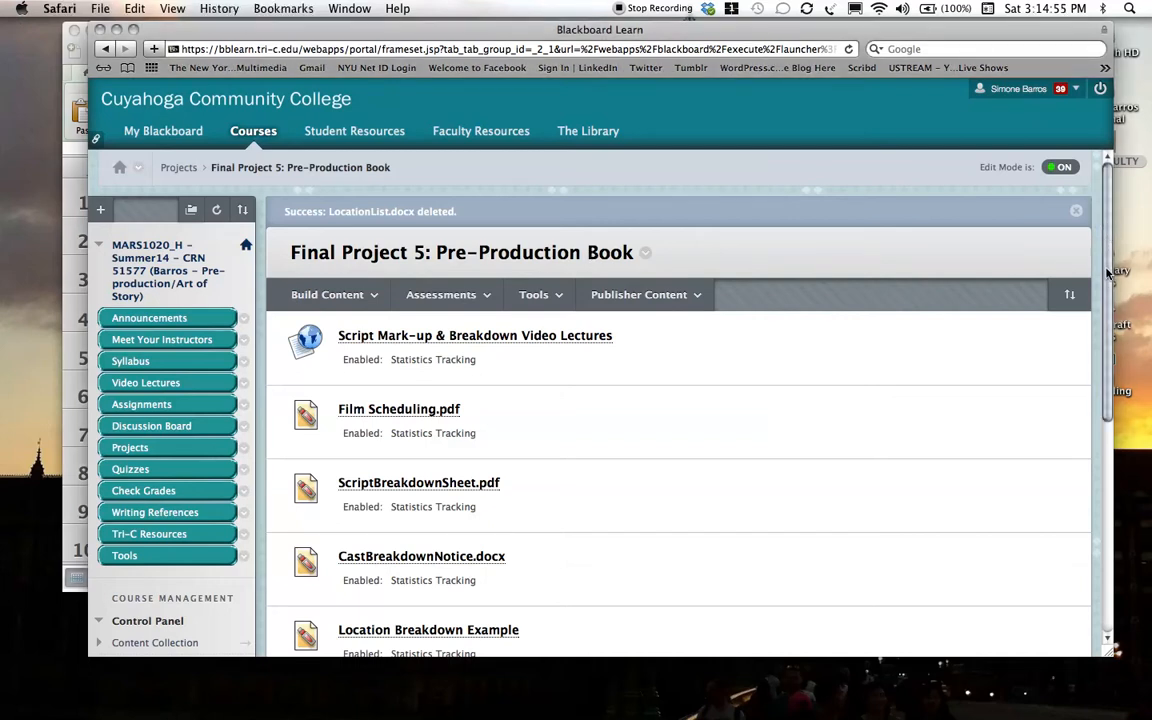
drag(1108, 272, 1086, 549)
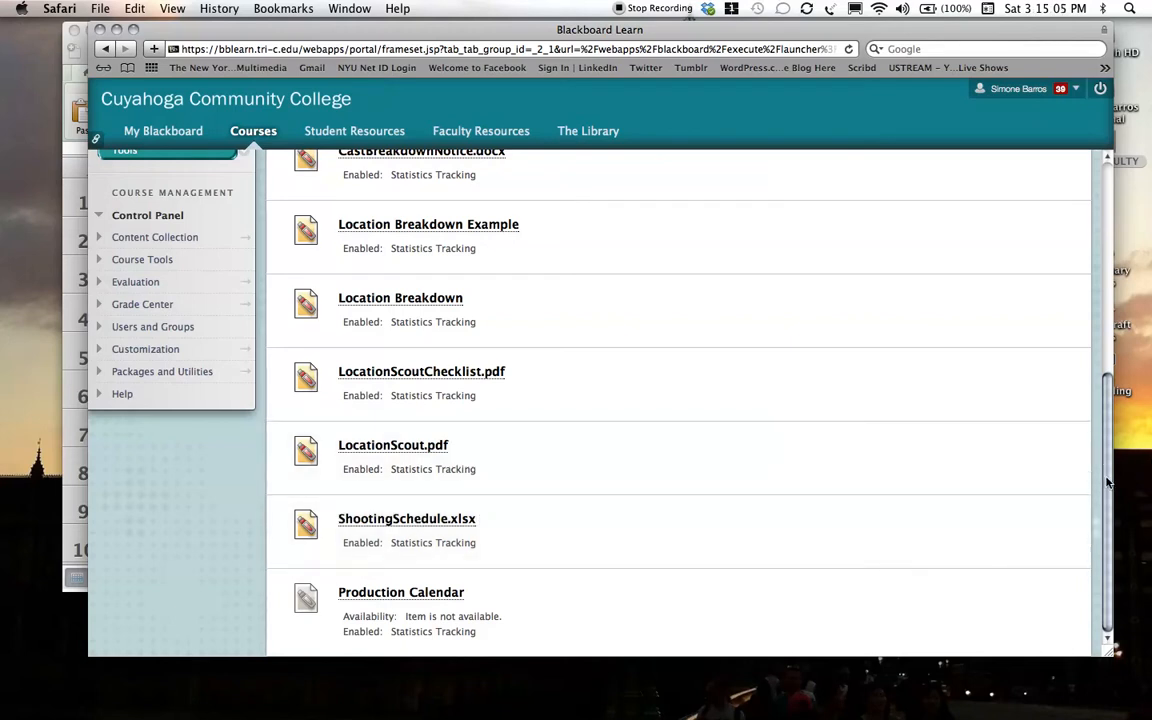
drag(1107, 483, 1093, 353)
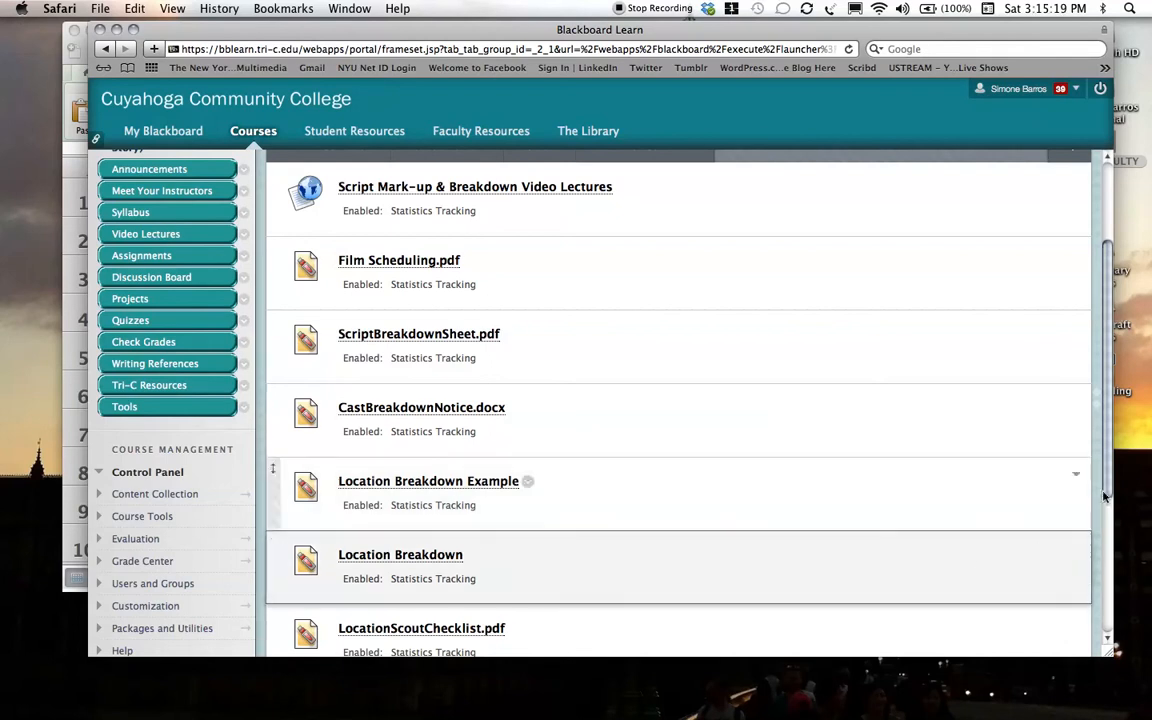
drag(1110, 488, 1108, 625)
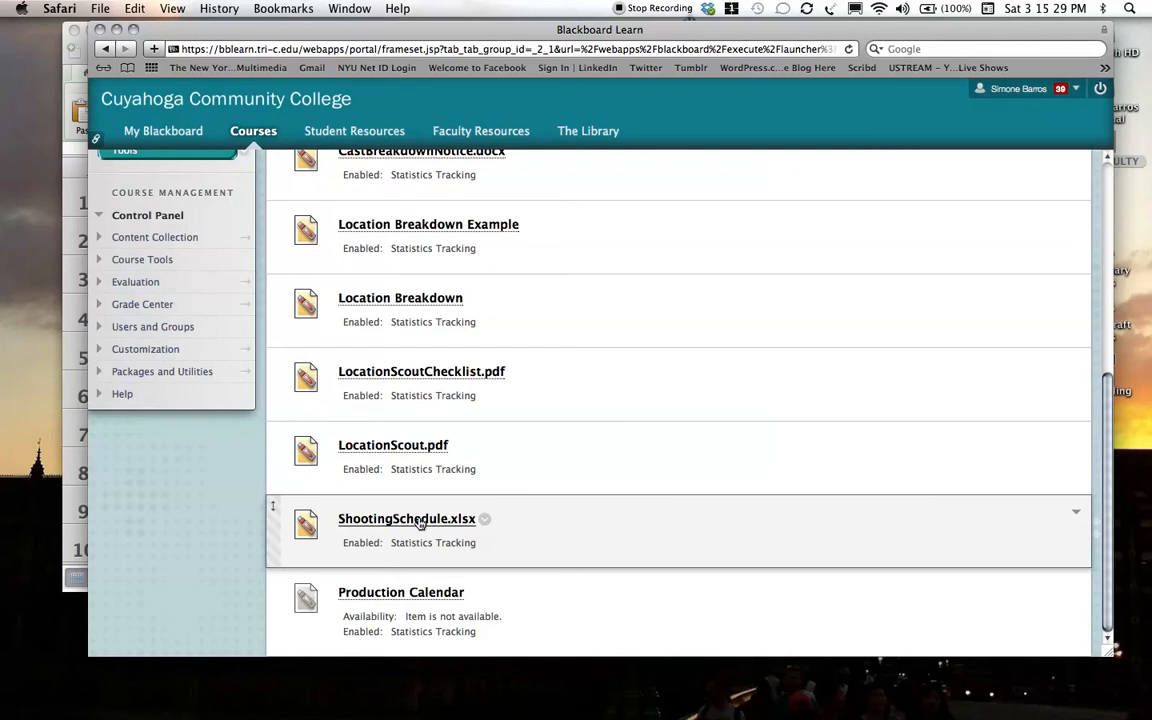
key(F9)
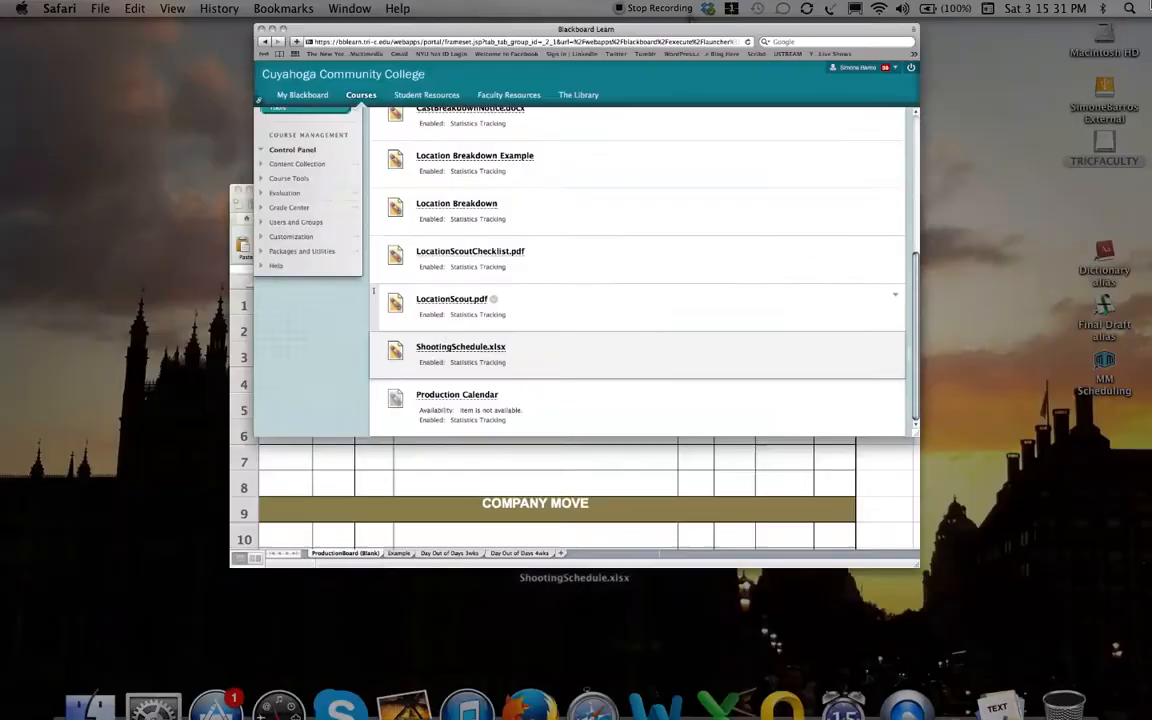
click(670, 321)
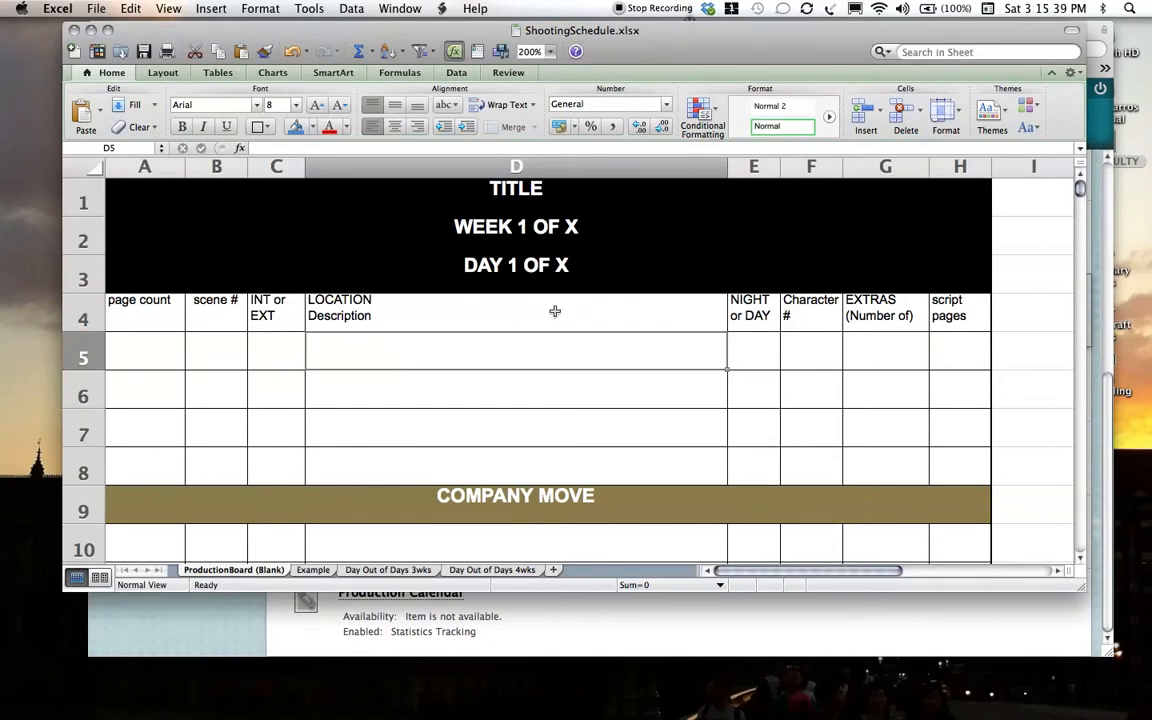
Examine the Example sheet's scene strips in rows 3, 4, 6 and 7 to see how a filled shooting schedule is laid out.
click(314, 570)
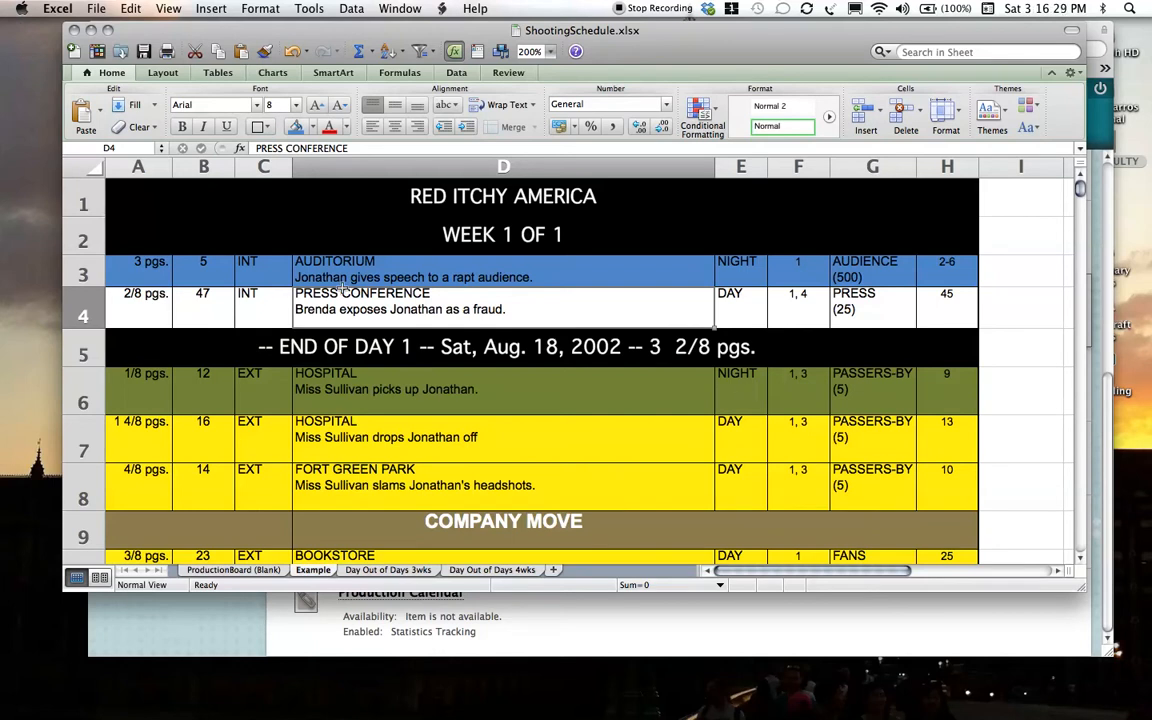
click(135, 274)
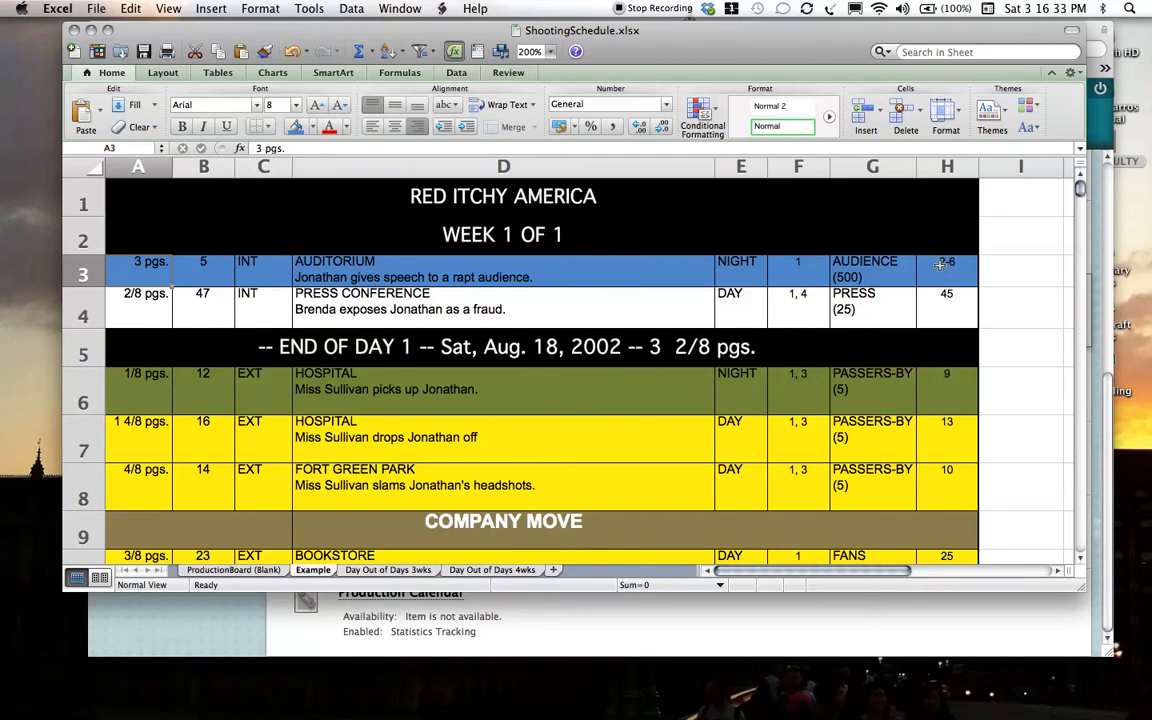
drag(121, 309, 926, 312)
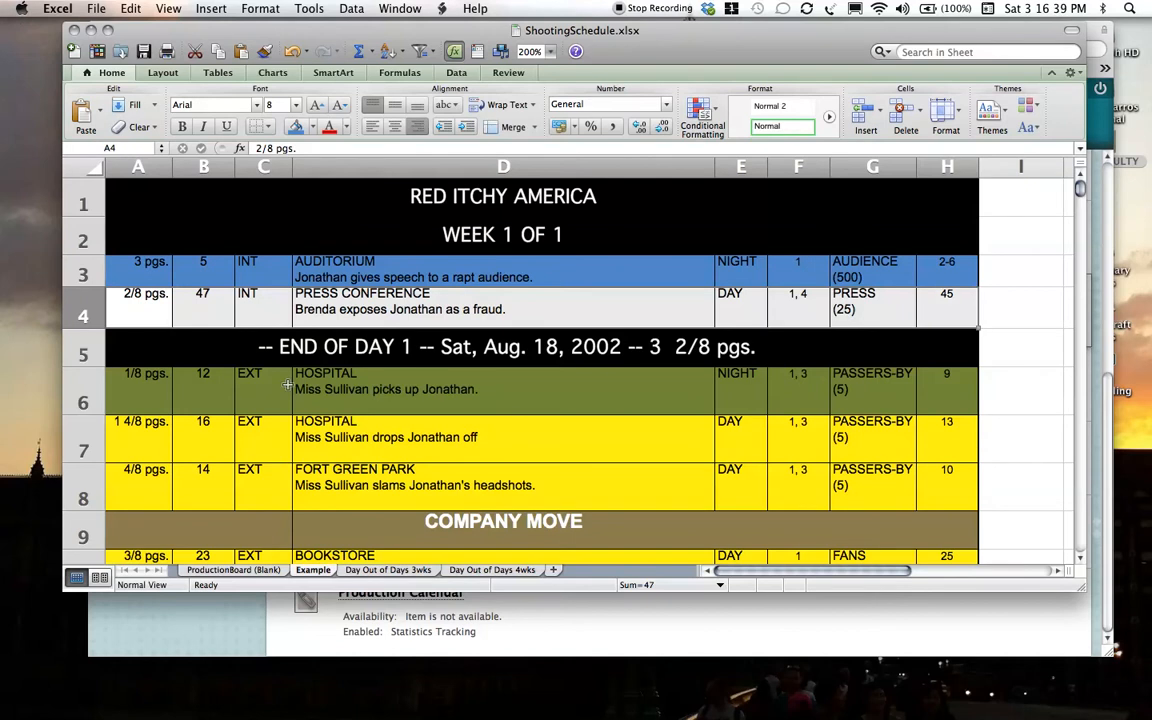
drag(125, 385, 919, 399)
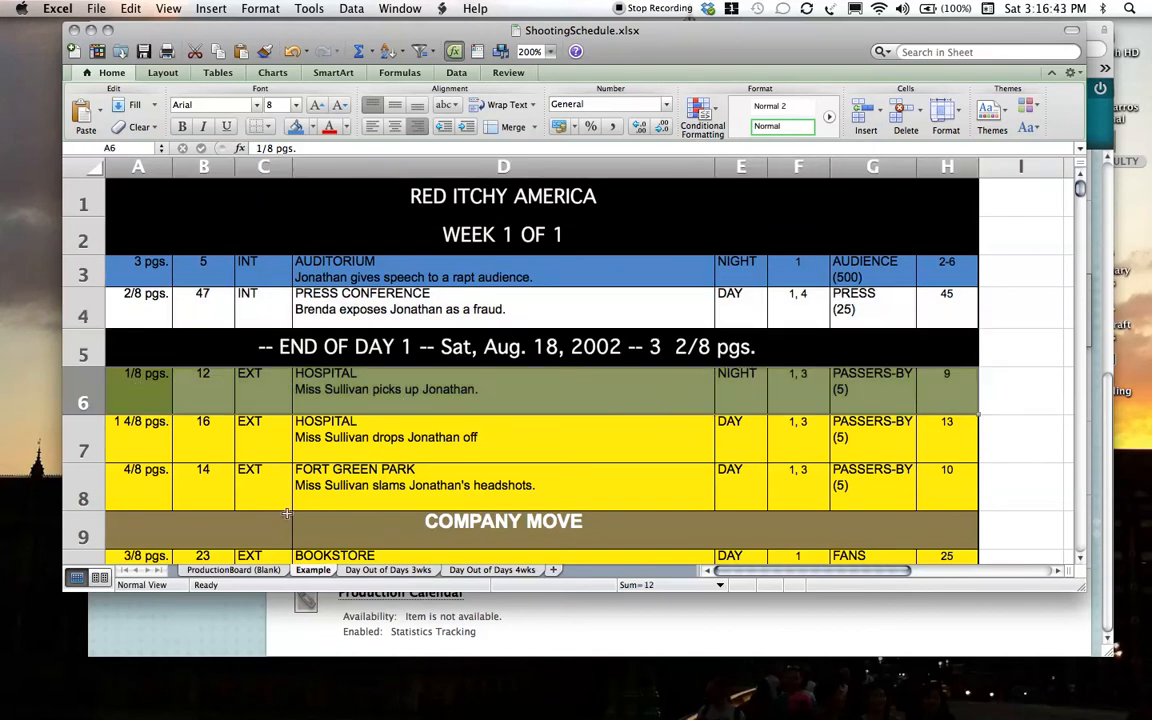
drag(141, 437, 921, 444)
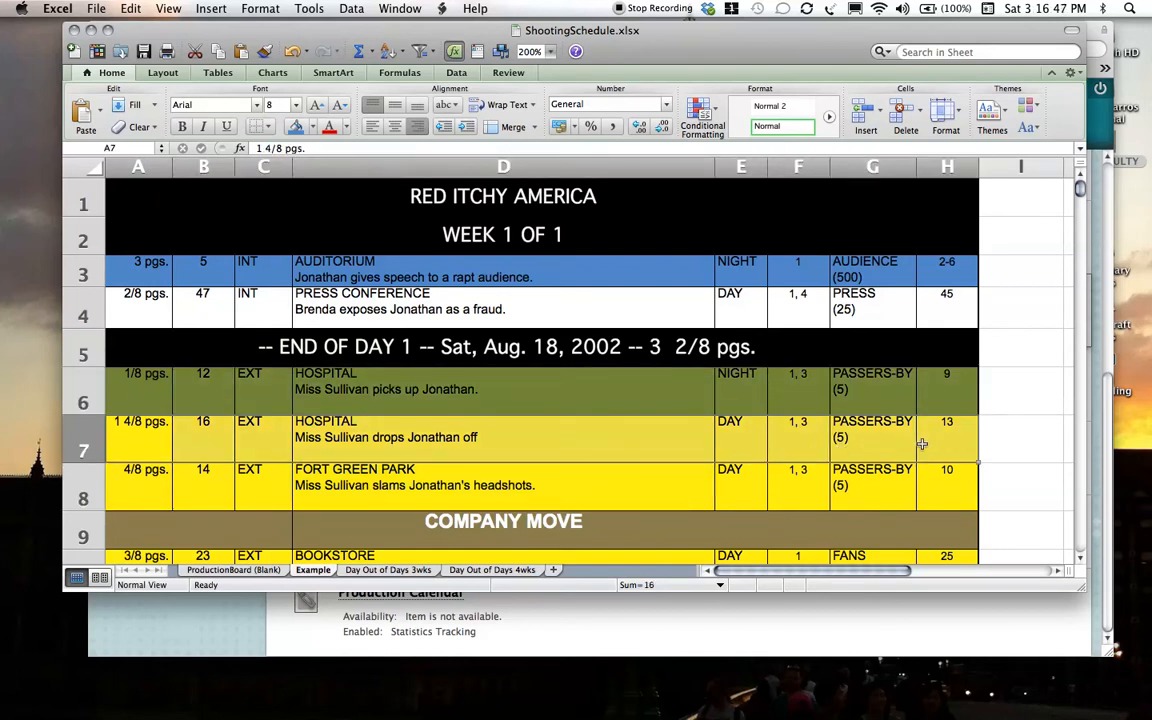
click(432, 262)
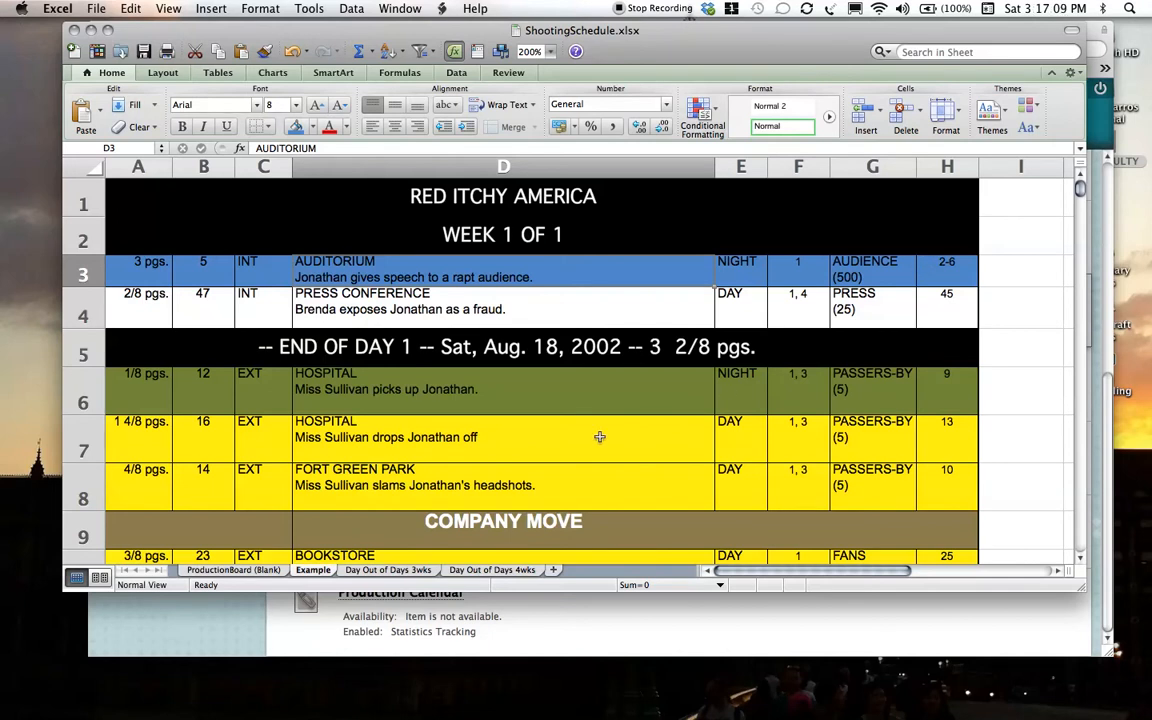
Replace the TITLE placeholder on the ProductionBoard (Blank) sheet with ETERNAL SUNSHINE OF THE SPOTLESS MIND and heighten row 1 to fit both lines.
click(219, 570)
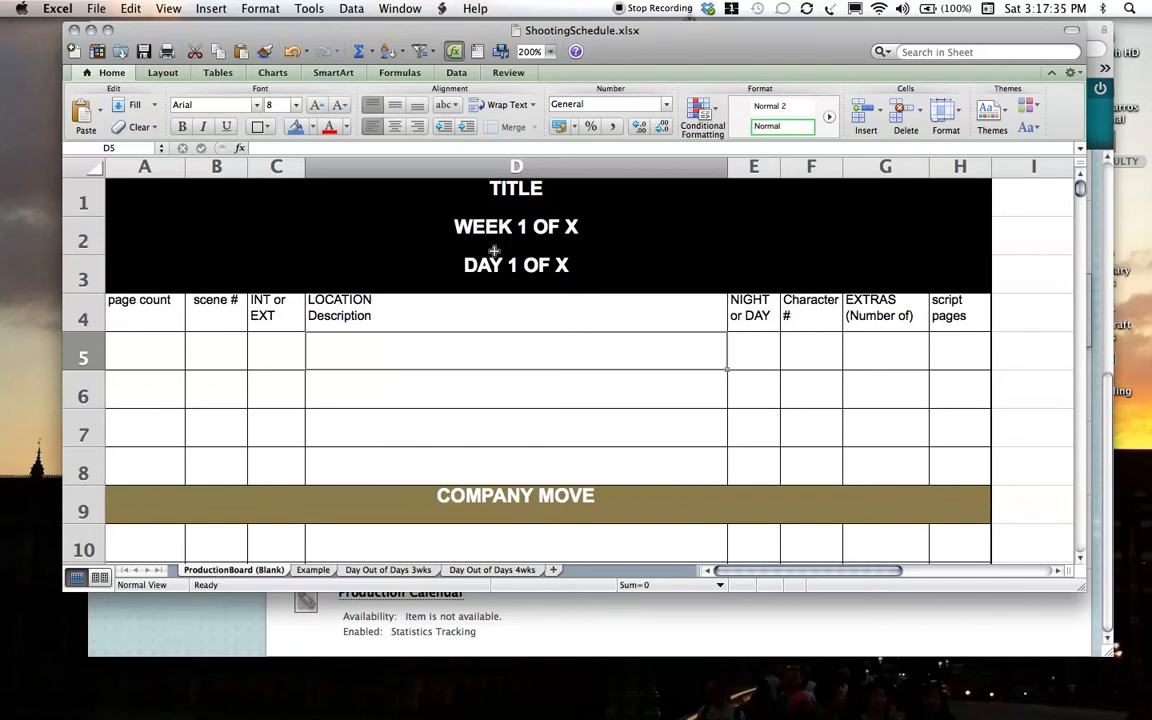
click(499, 200)
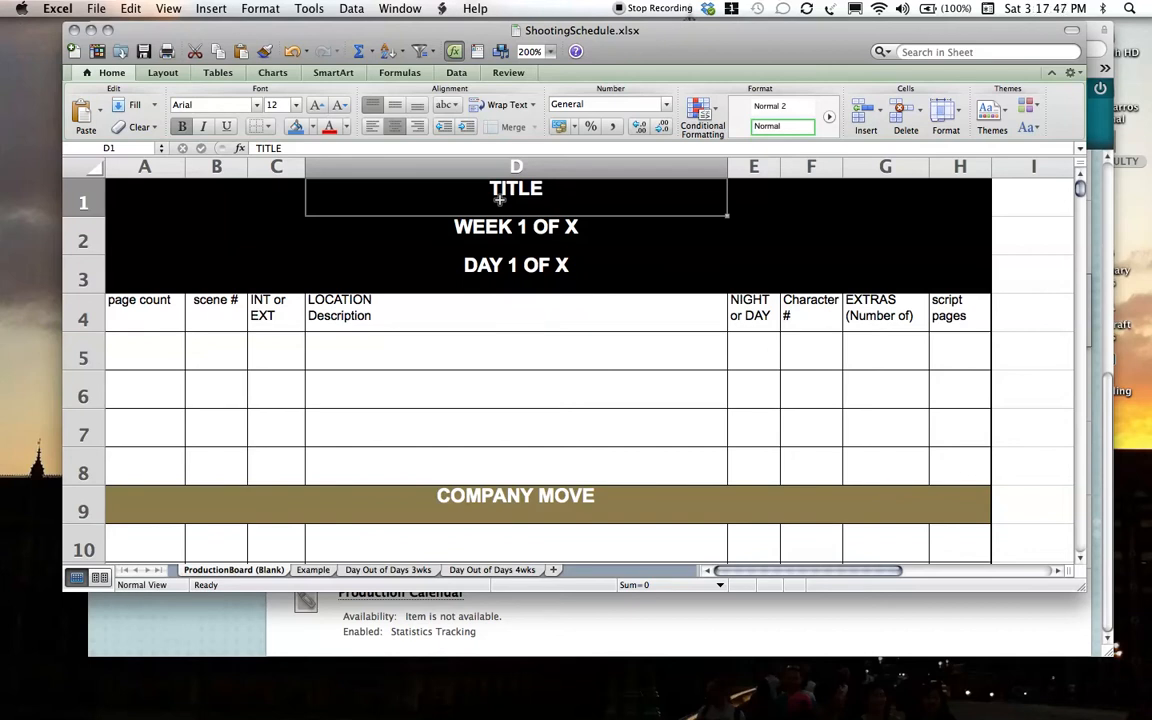
key(BackSpace)
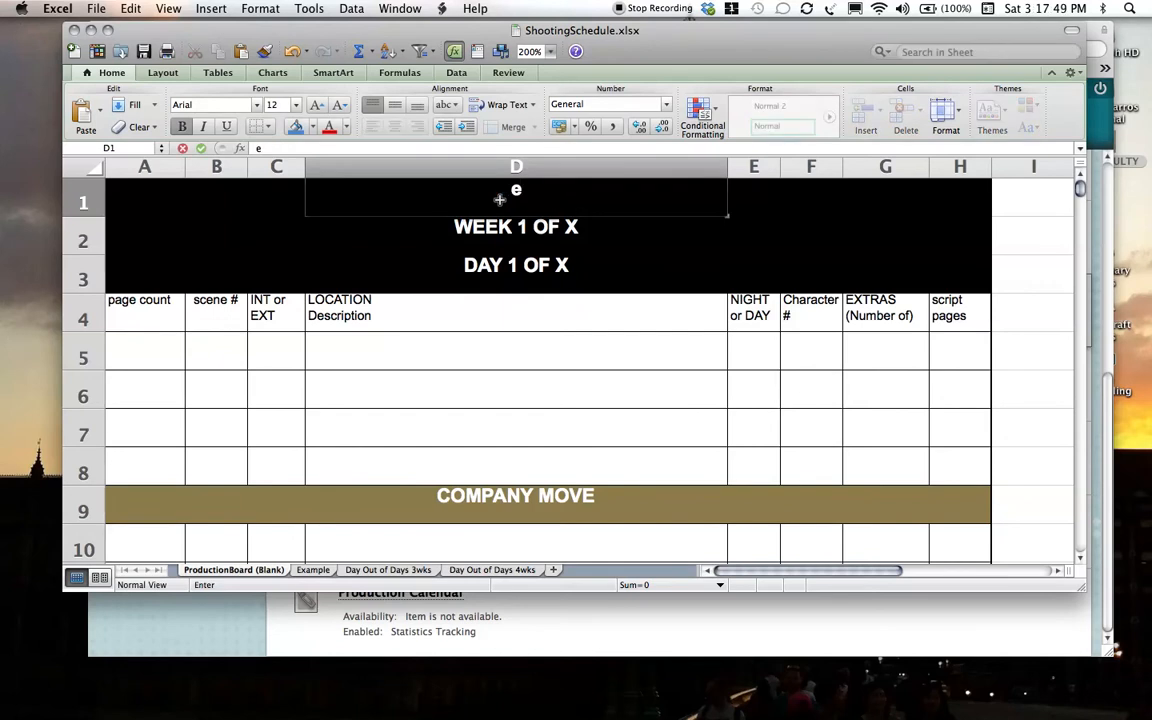
text(EXTERNAL)
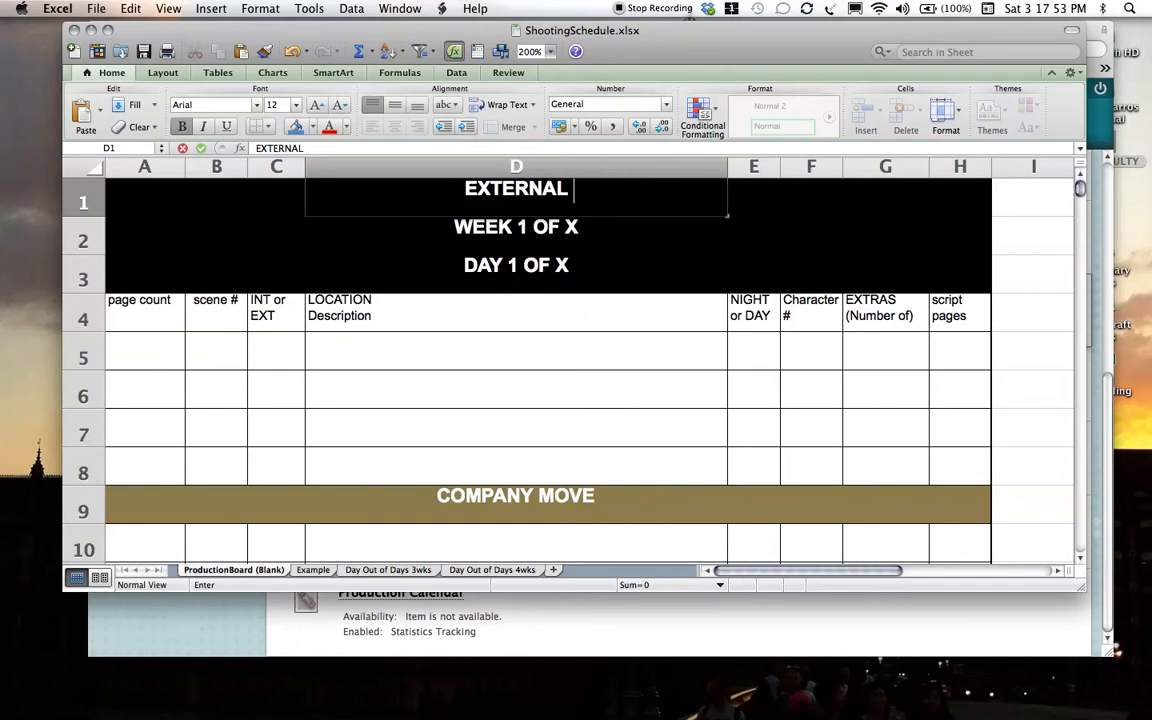
key(BackSpace)
key(BackSpace)
key(BackSpace)
key(BackSpace)
key(BackSpace)
key(BackSpace)
key(BackSpace)
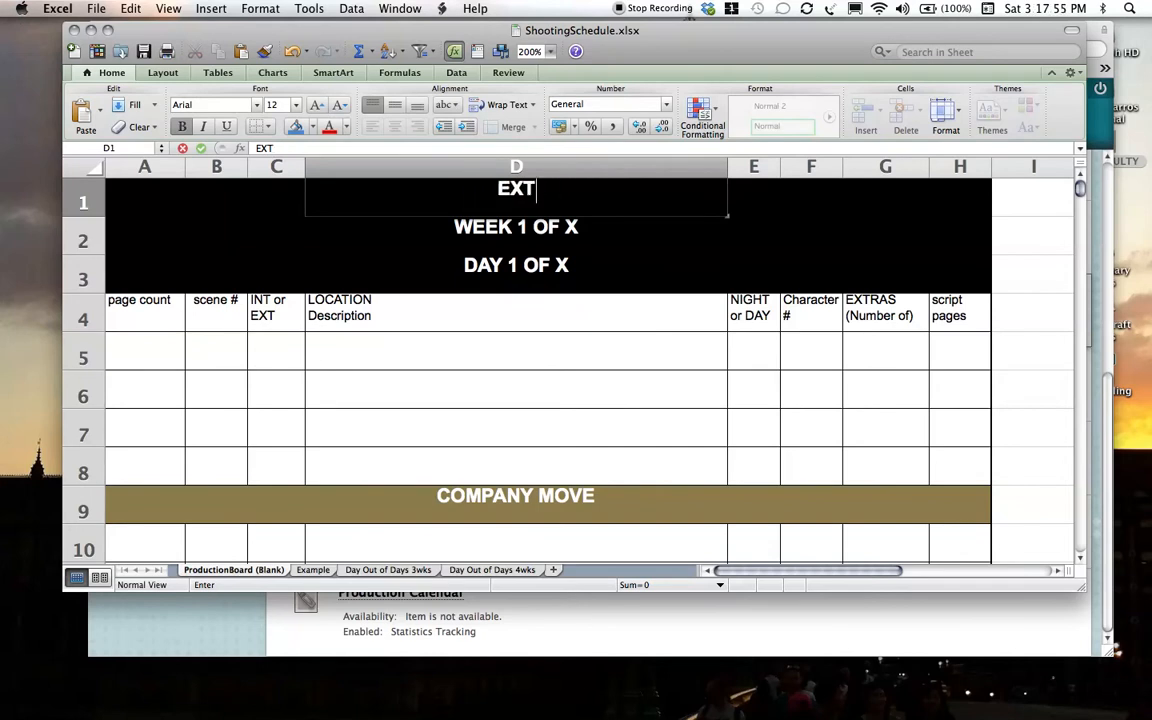
text(TENERA)
key(BackSpace)
key(BackSpace)
key(BackSpace)
text(R)
key(BackSpace)
key(BackSpace)
text(R)
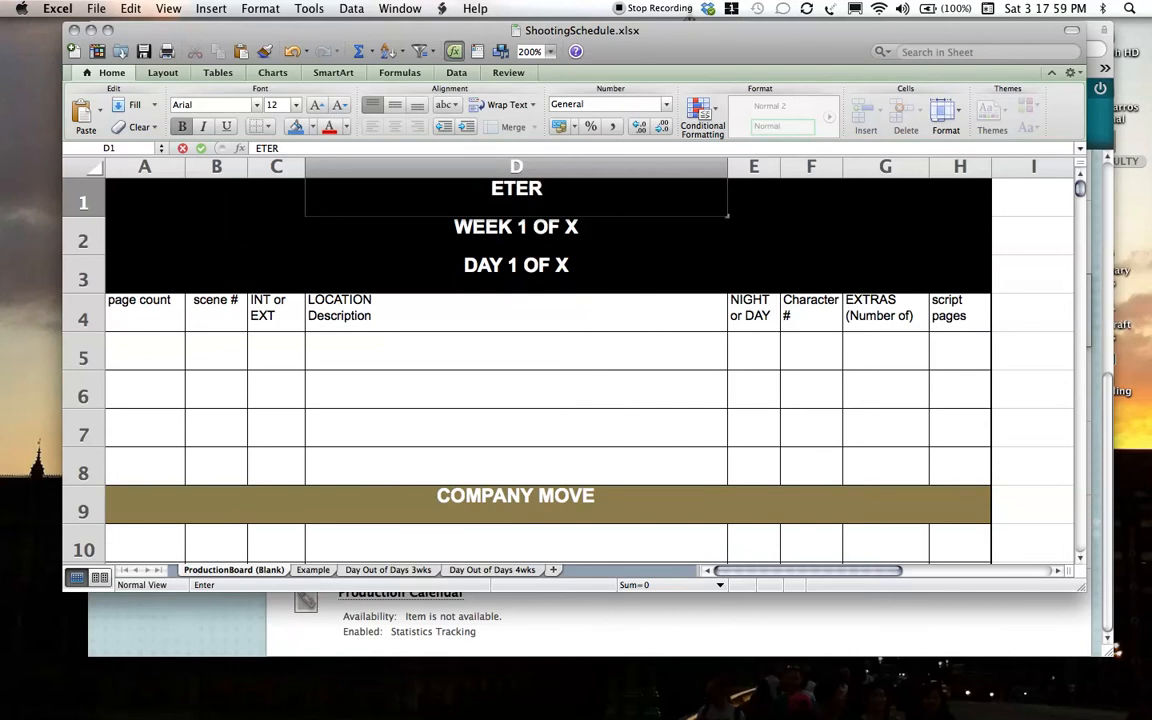
text(NAL S)
text(S)
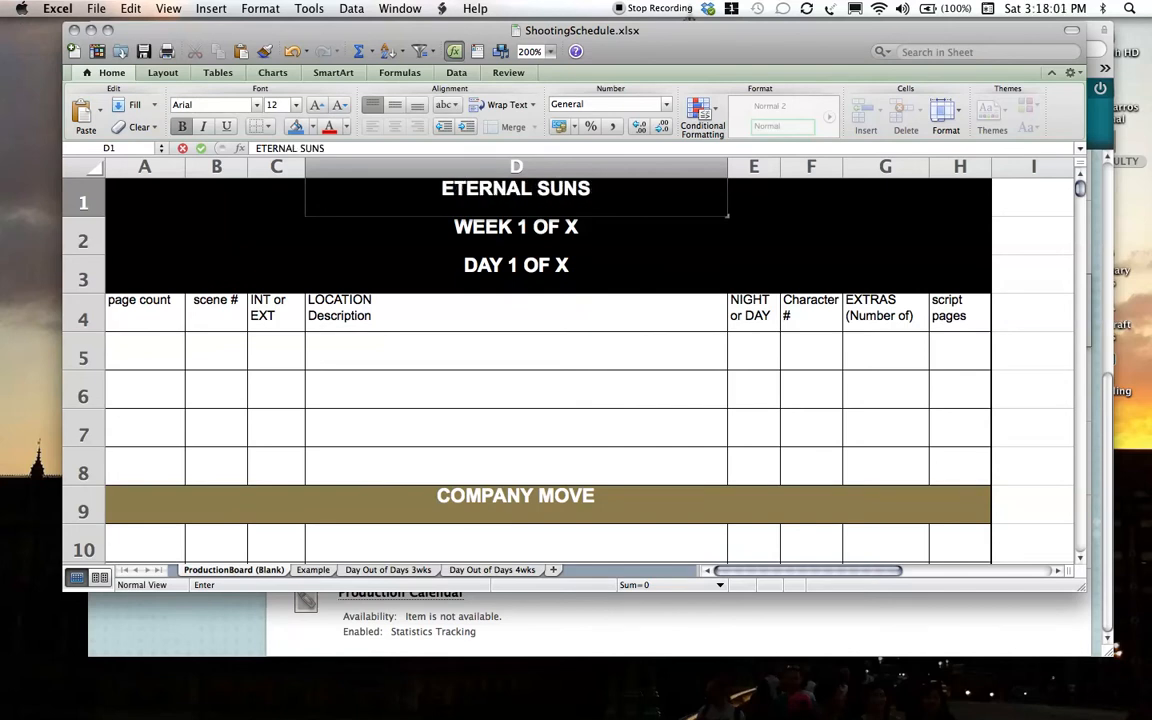
text(HINE OF THE )
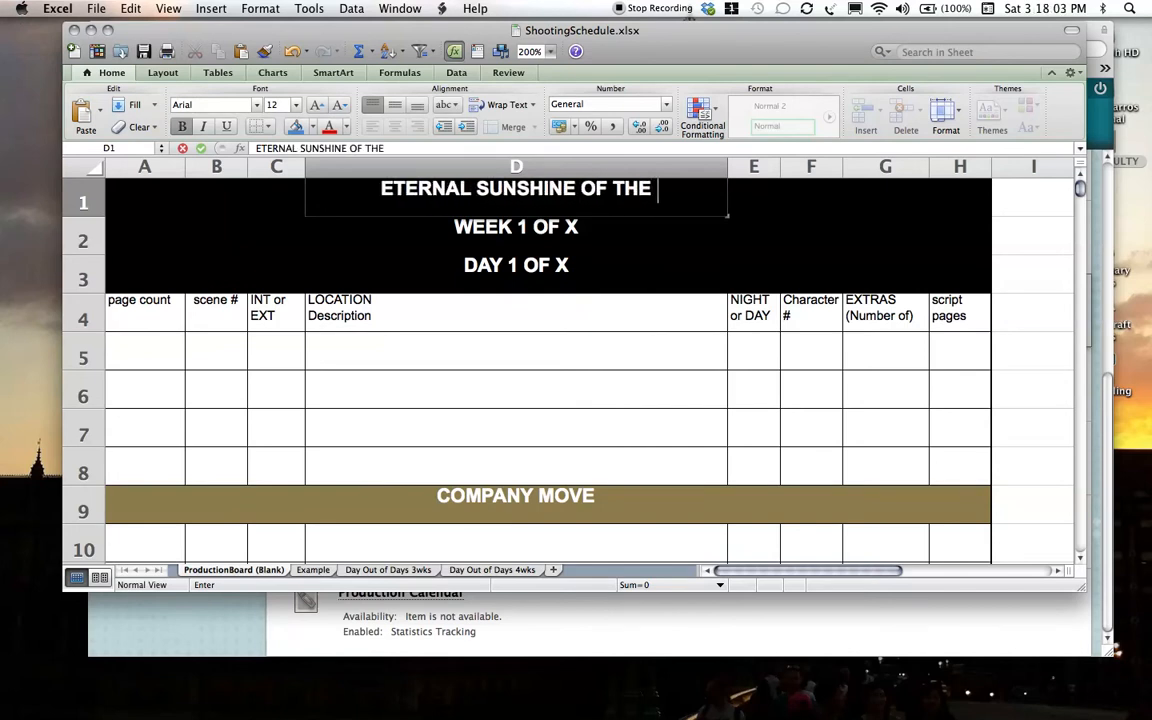
text(SPOT)
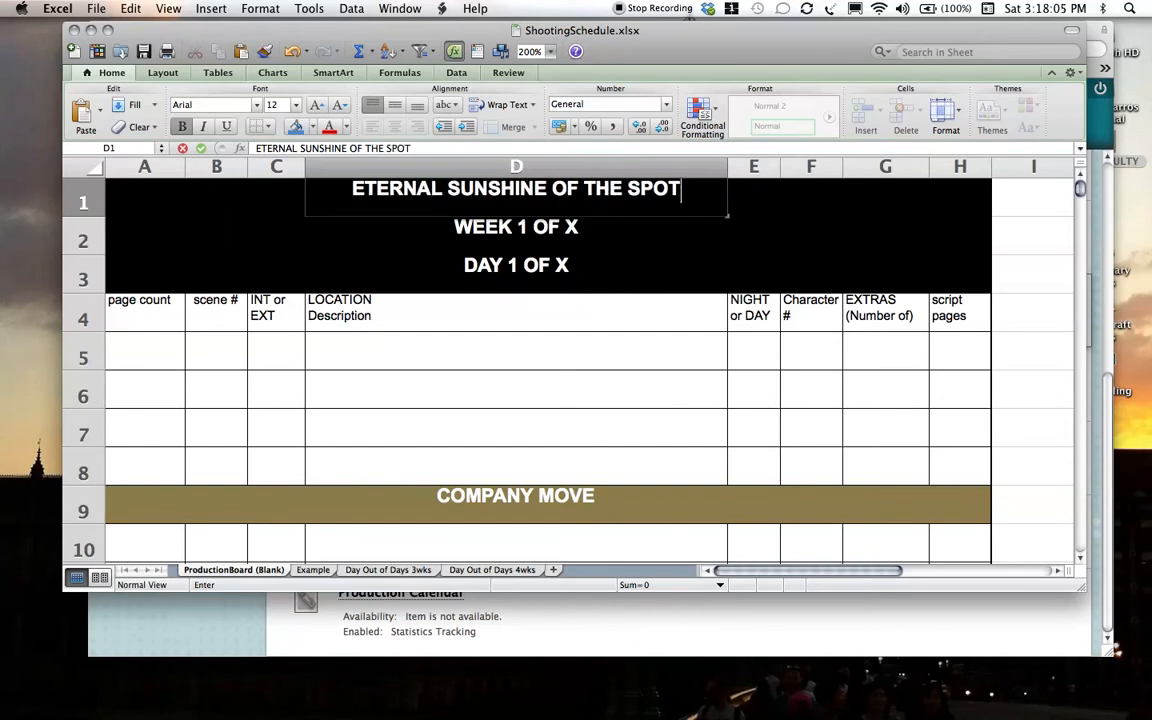
text(LESS MIND)
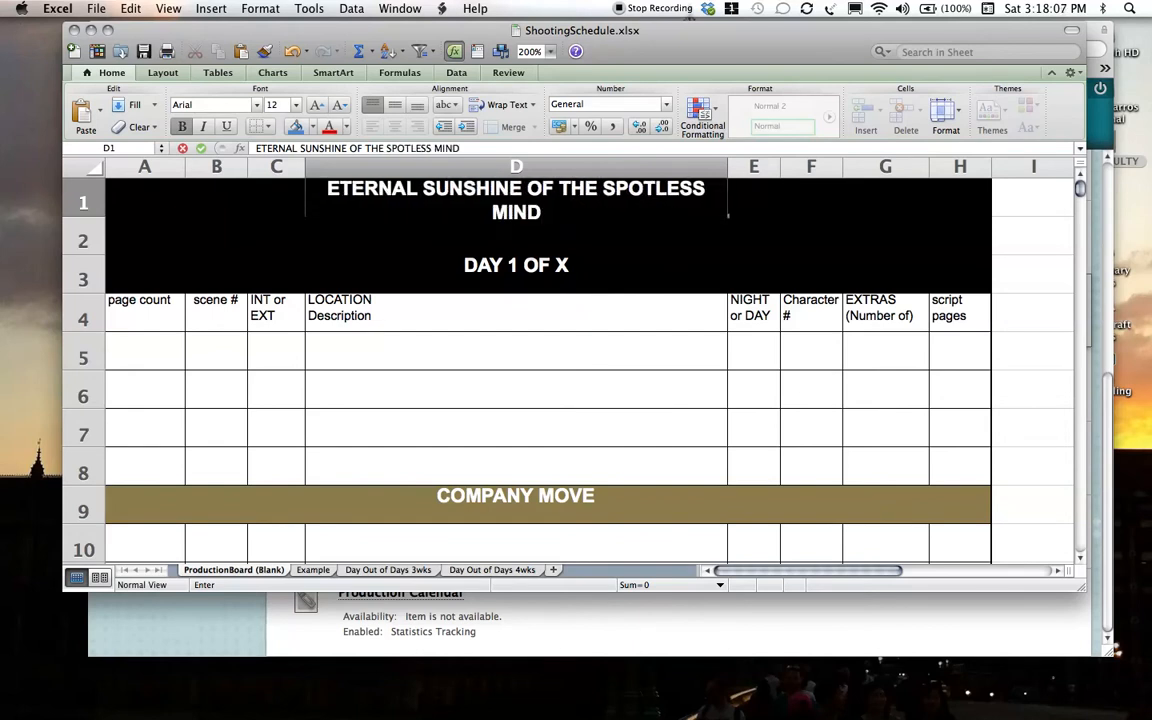
key(Return)
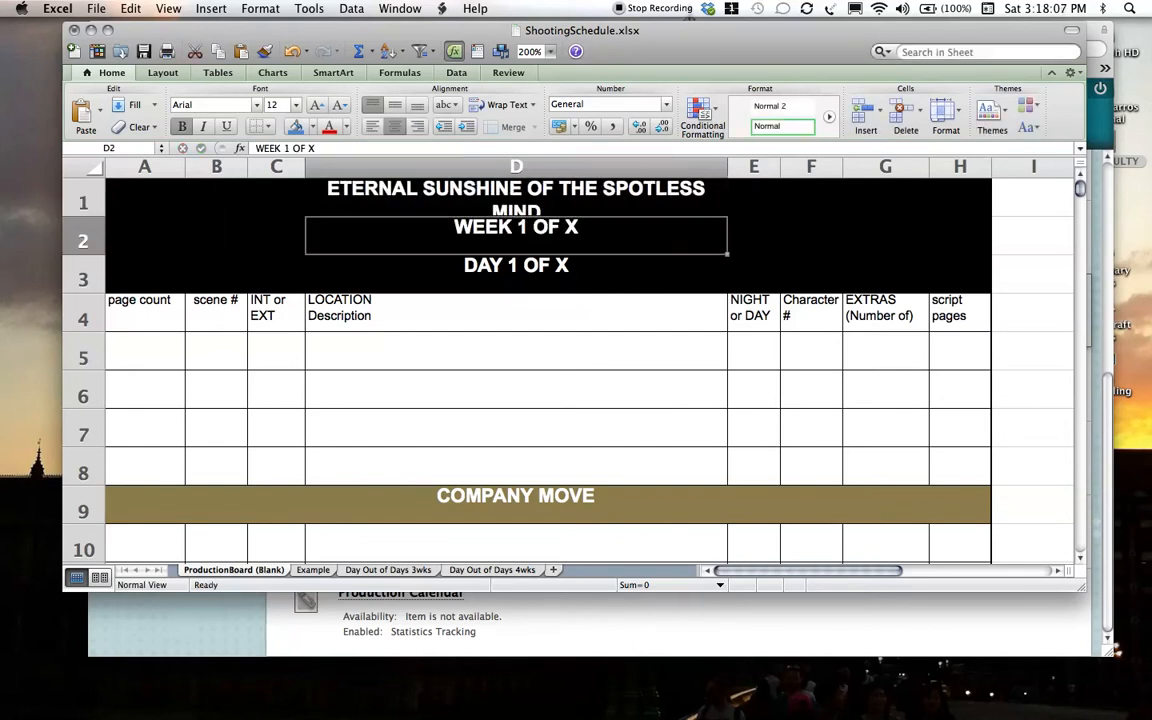
click(430, 187)
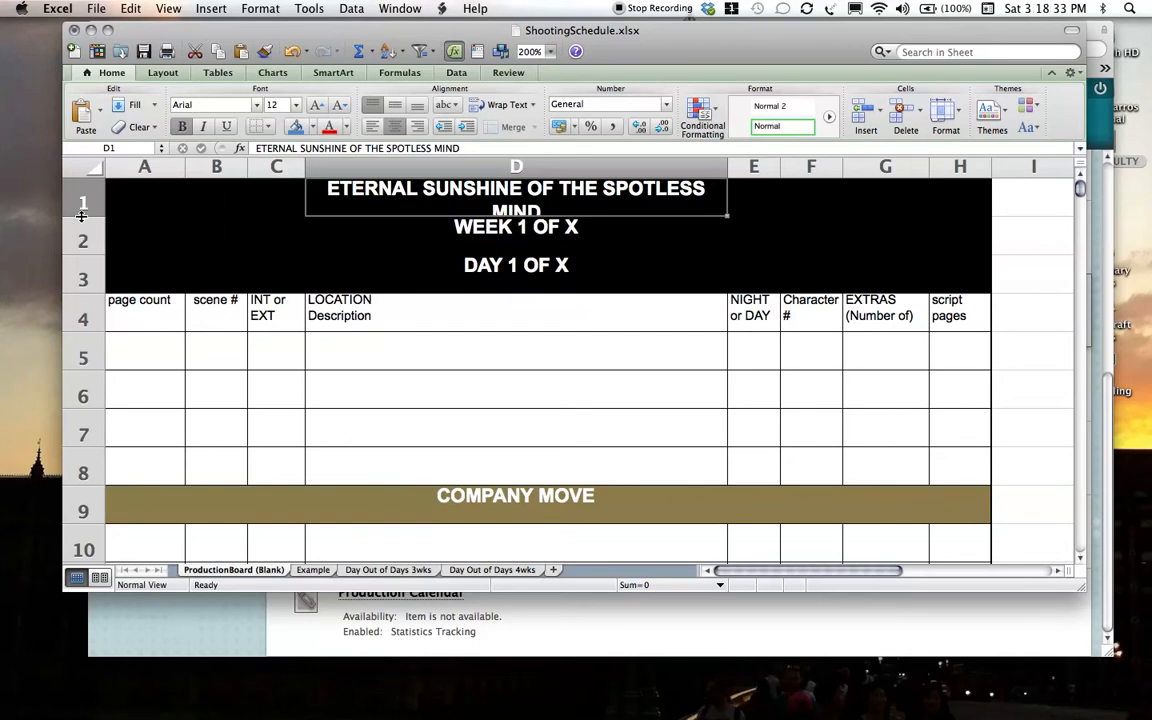
drag(82, 215, 81, 227)
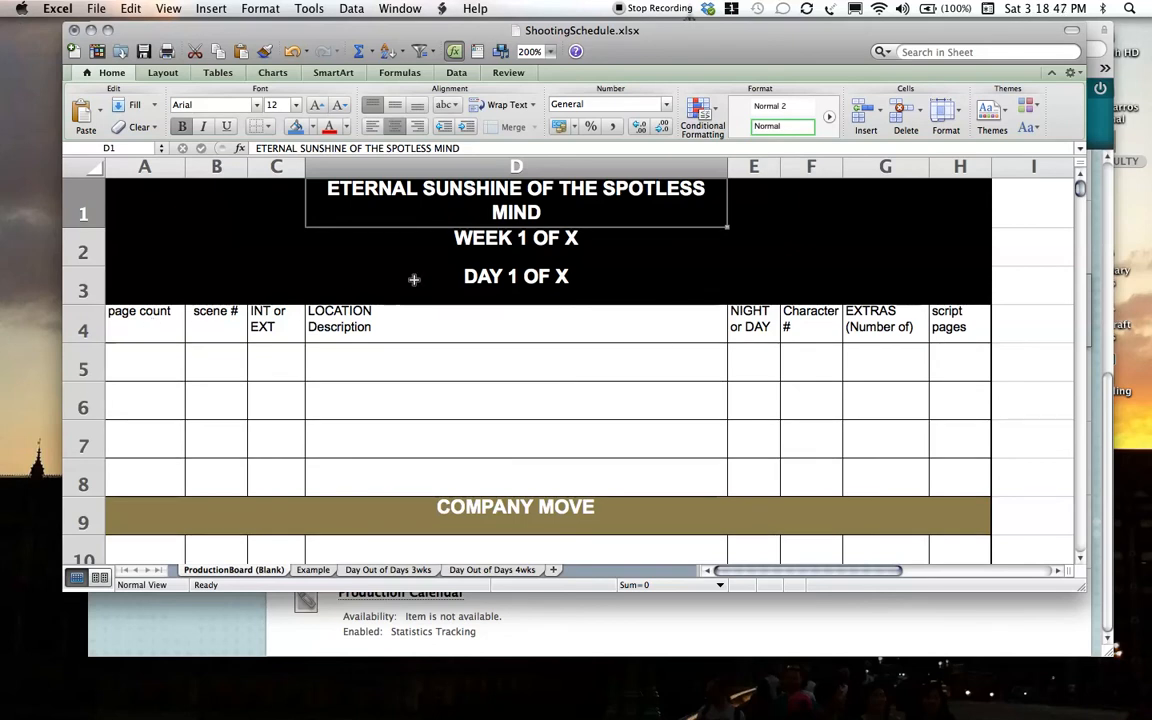
Set the week line in D2 to read WEEK 1 OF 24.
click(474, 253)
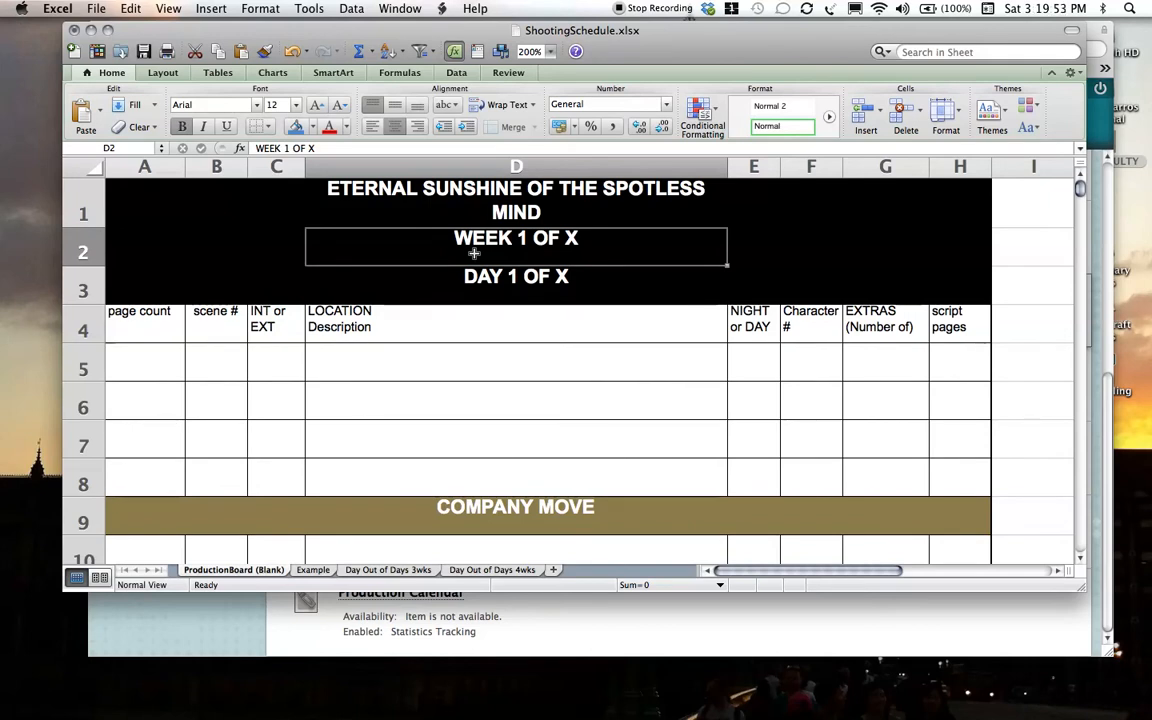
double_click(585, 247)
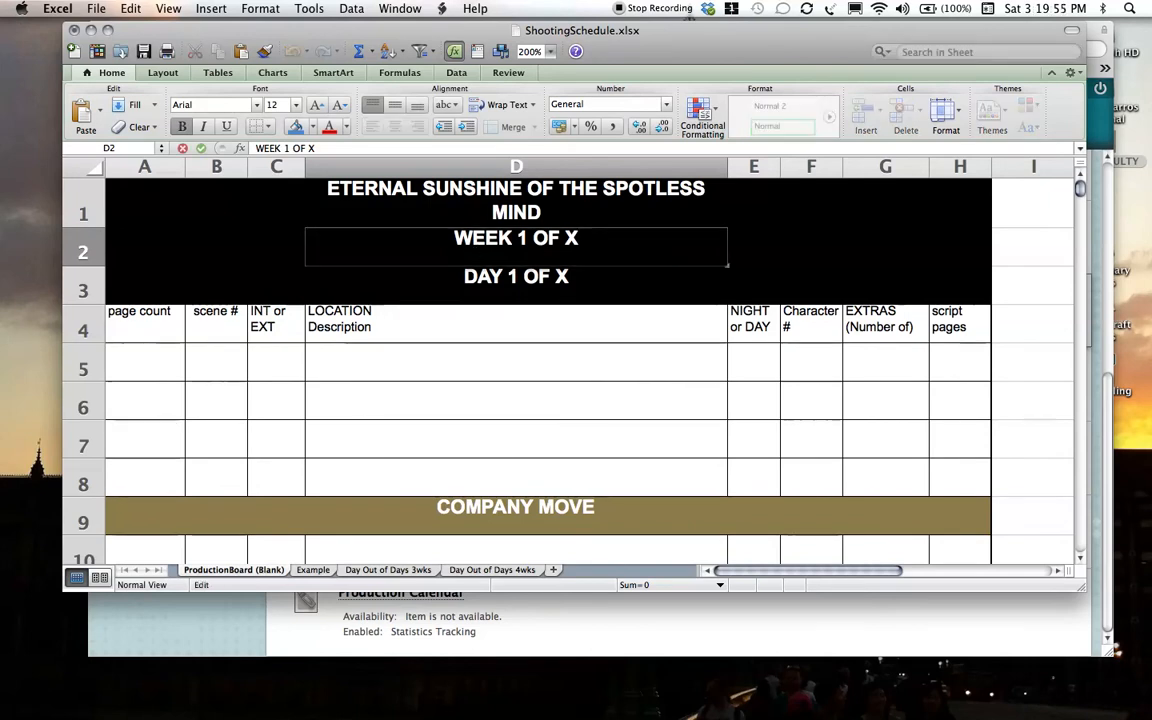
key(BackSpace)
text(24)
key(Return)
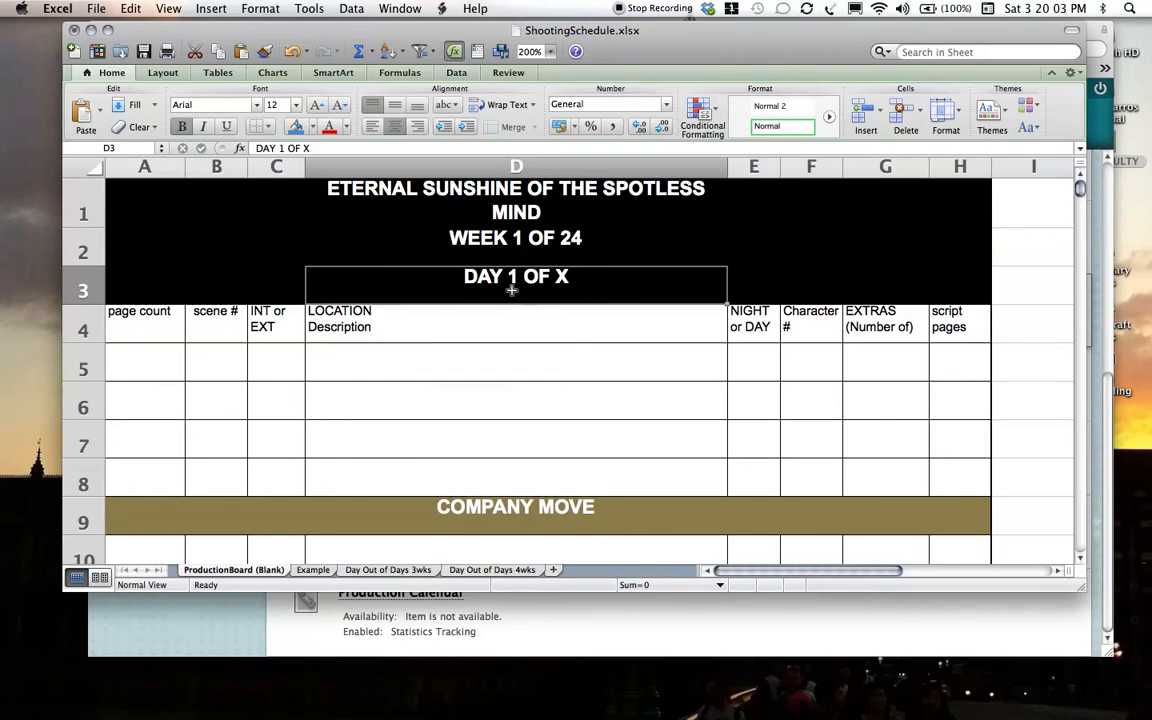
Use the Dashboard calculator to work out the total number of shooting days with a multiplication starting from 6, and return to the workbook.
mouse_move(152, 712)
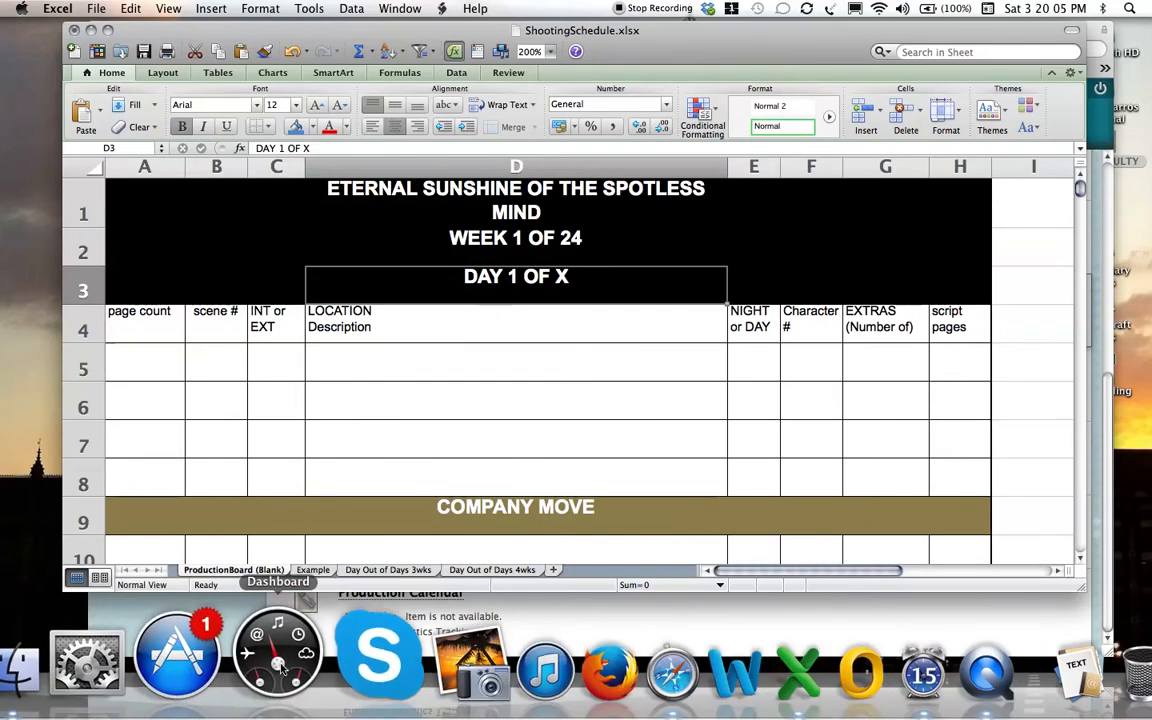
click(280, 670)
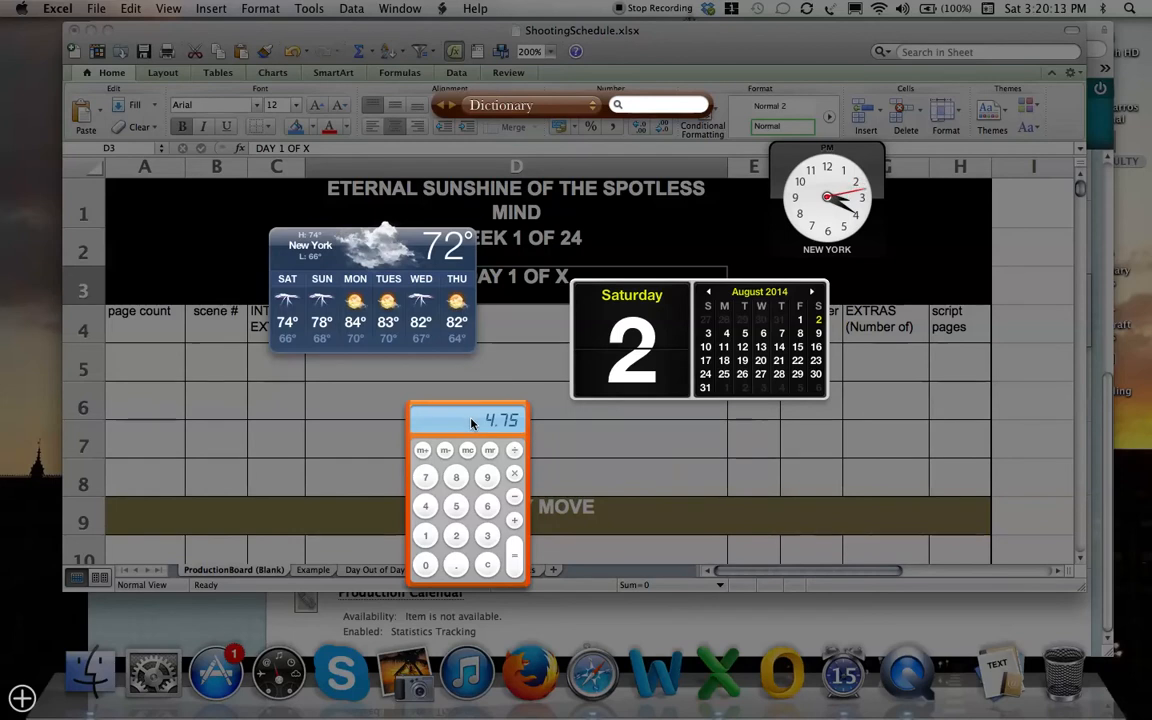
click(488, 507)
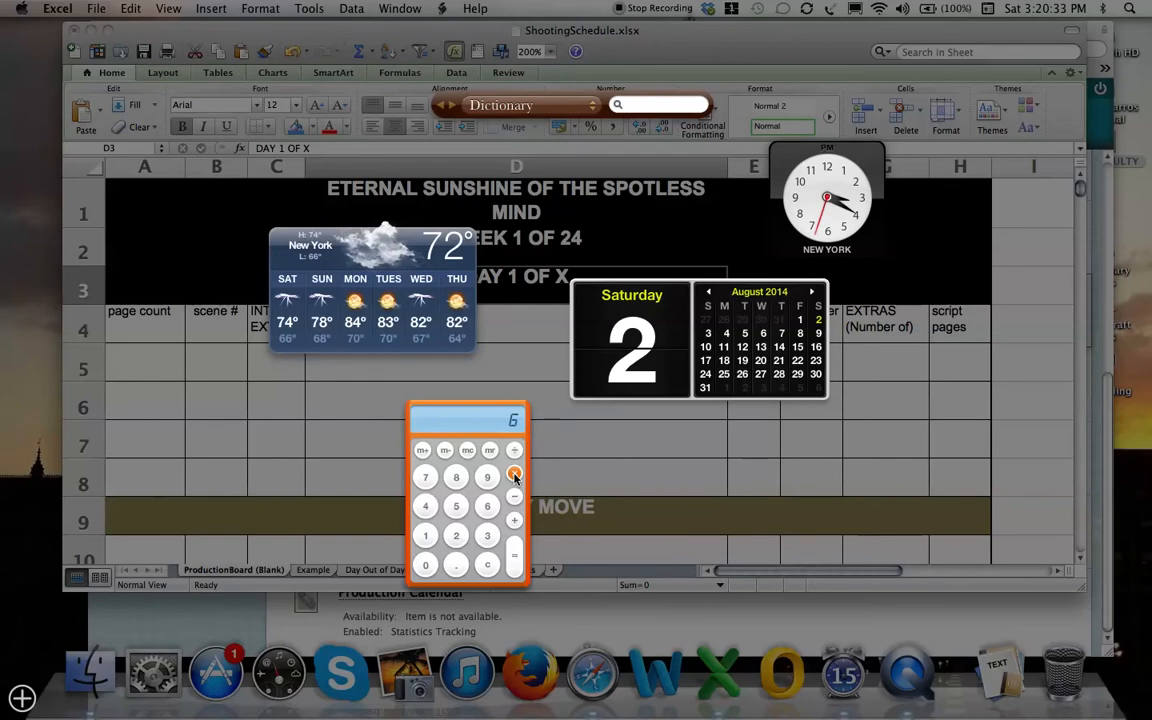
click(427, 506)
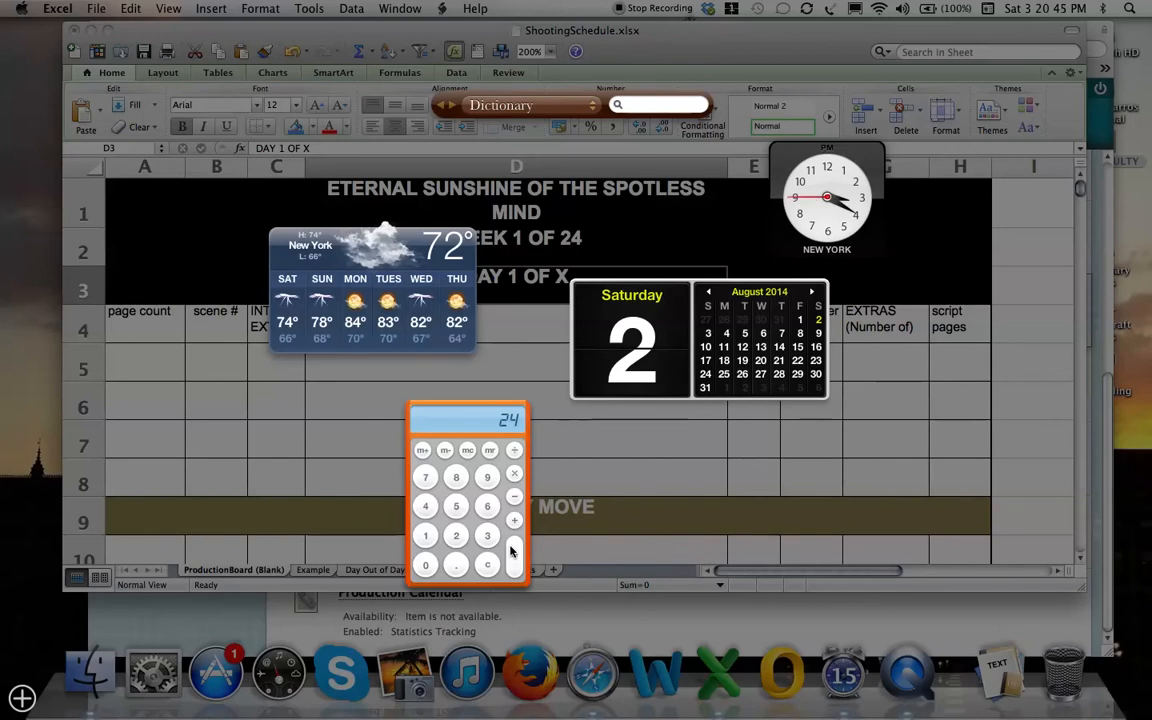
click(136, 295)
Enter 3/8 as the page count in cell A4.
click(144, 319)
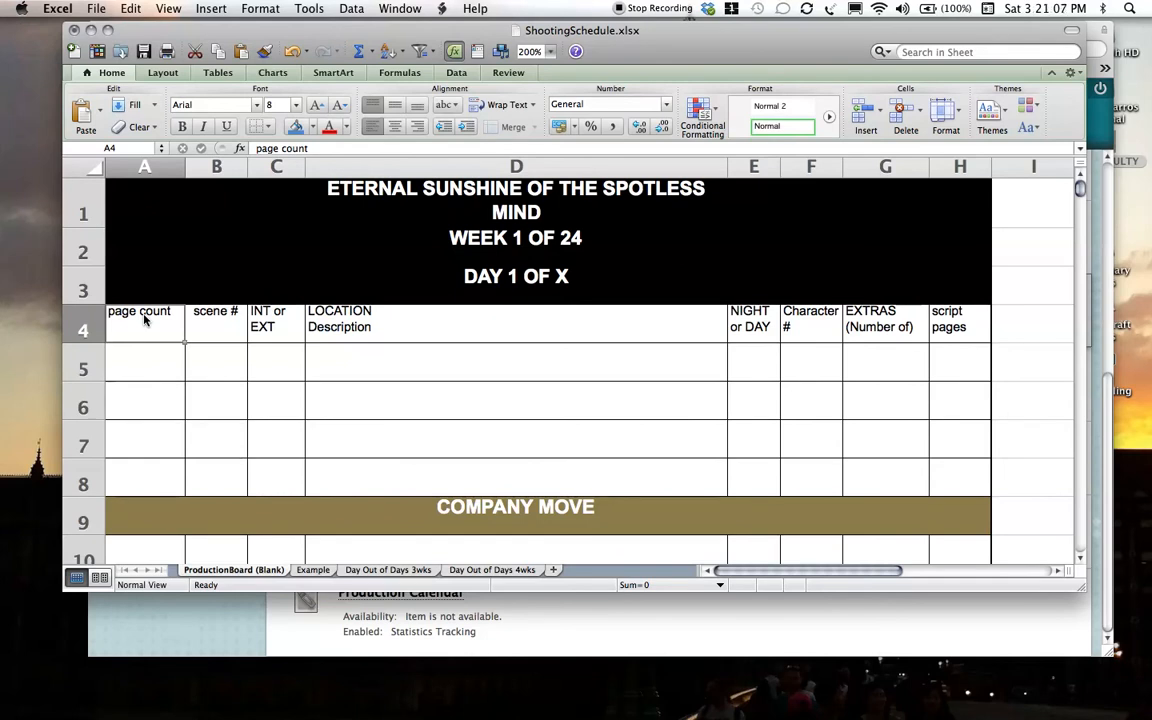
text(3/8)
key(Tab)
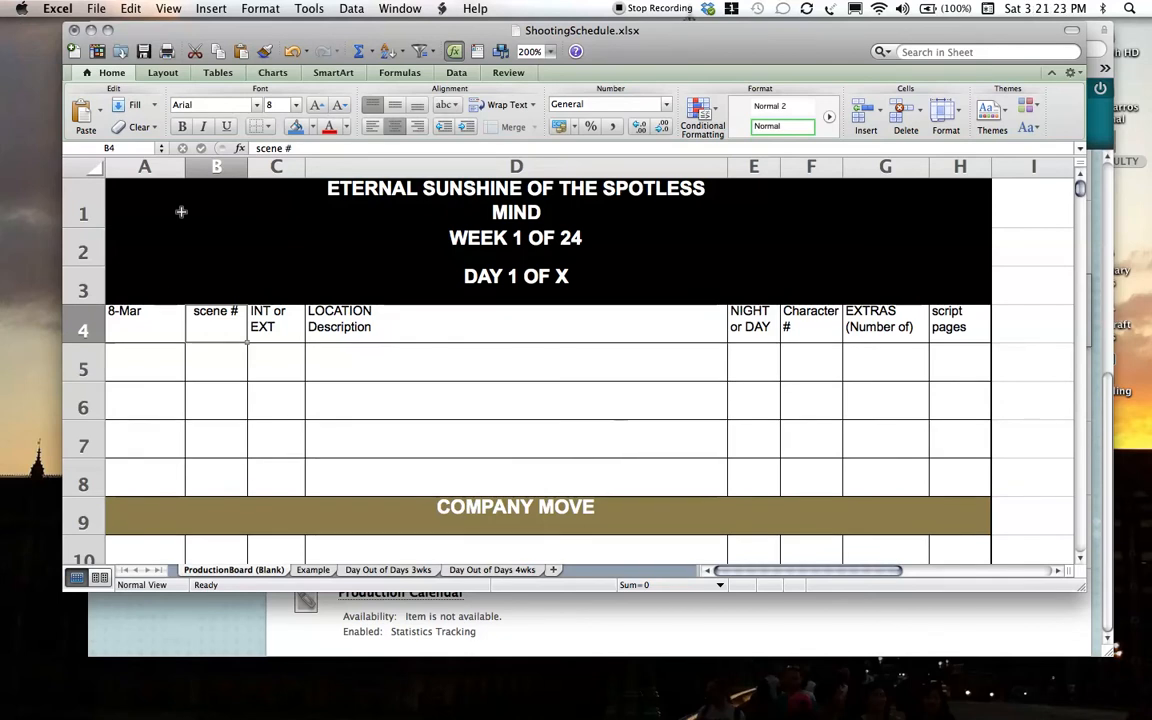
Format column A as Text and re-enter 3/8 as the page count in cell A4.
click(145, 167)
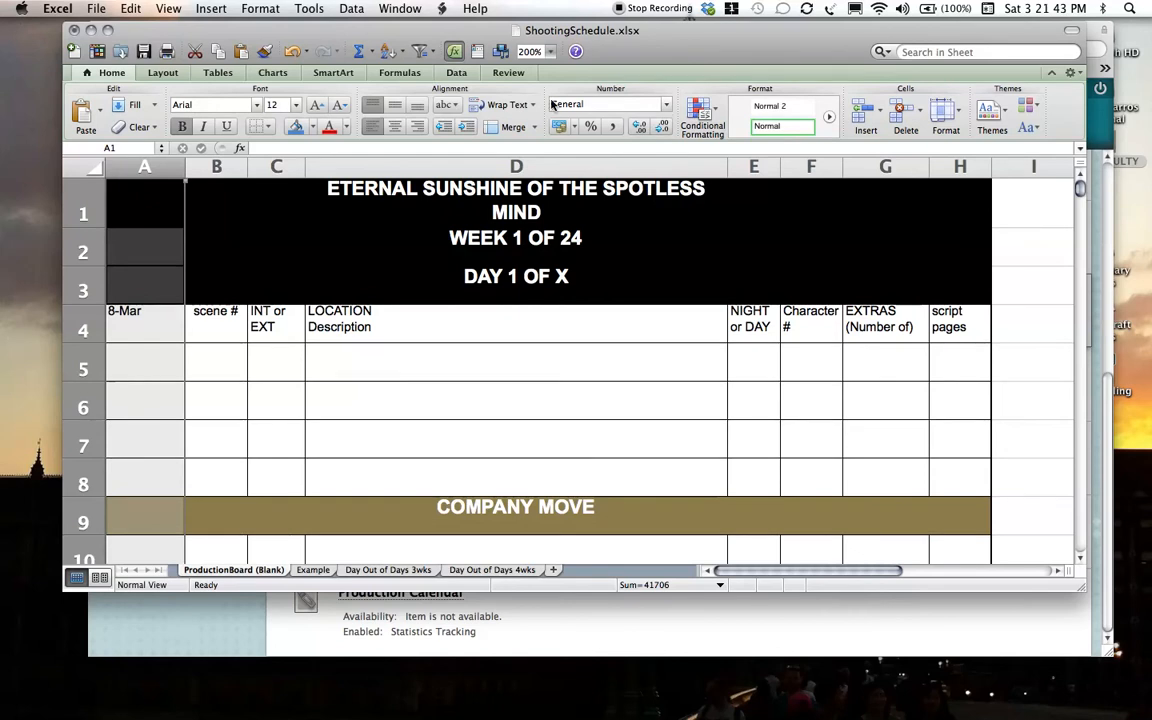
click(665, 104)
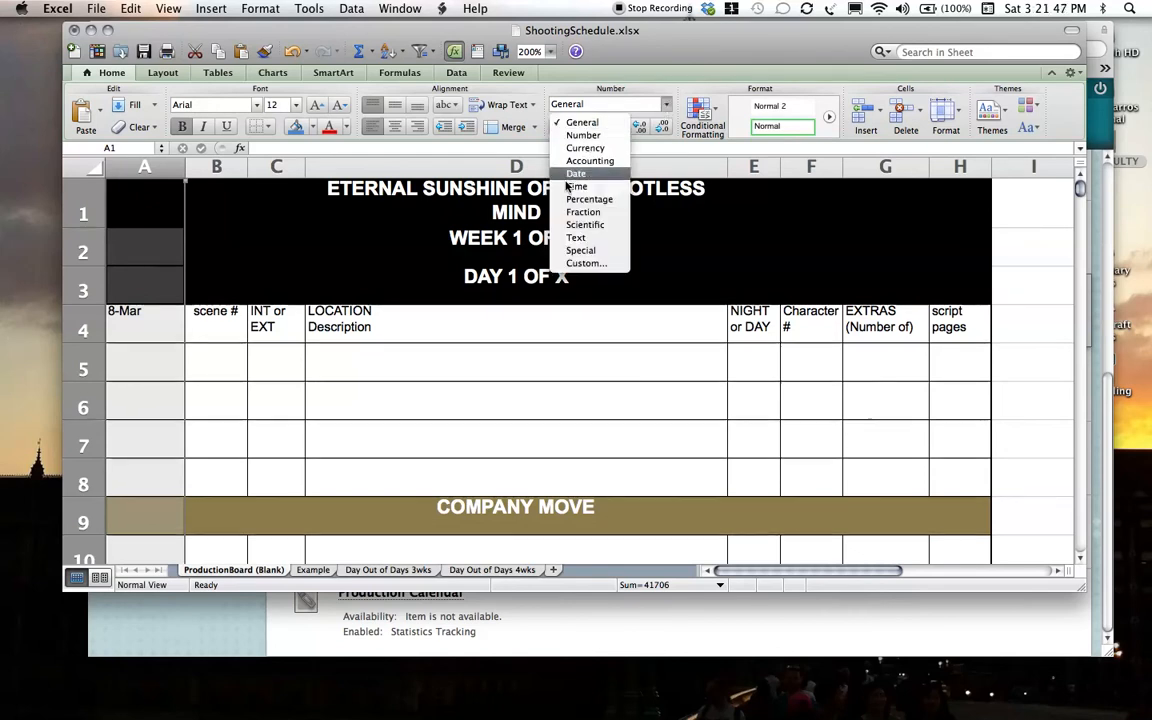
click(568, 239)
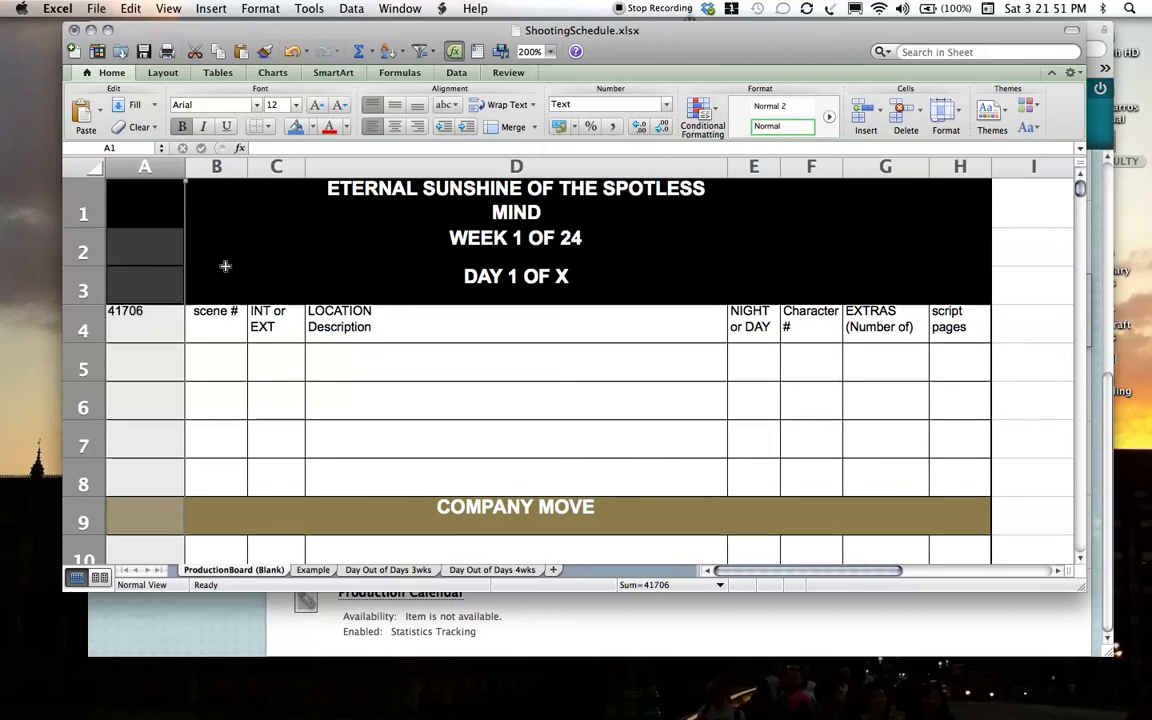
click(143, 316)
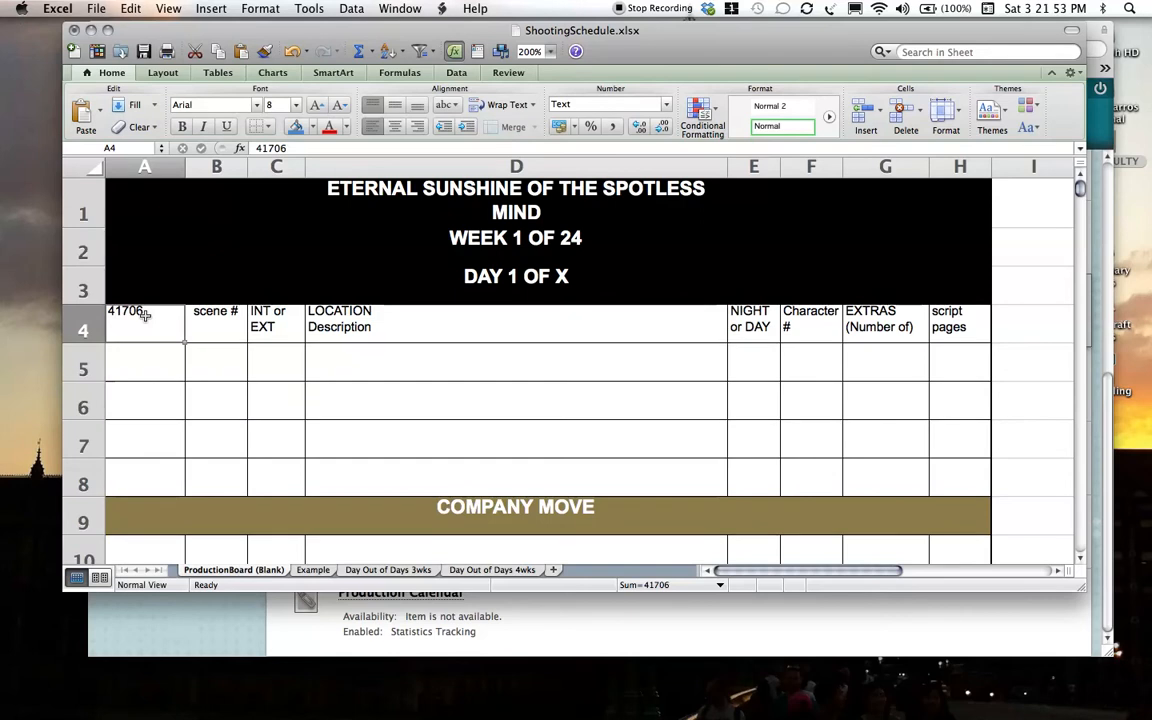
text(3/8)
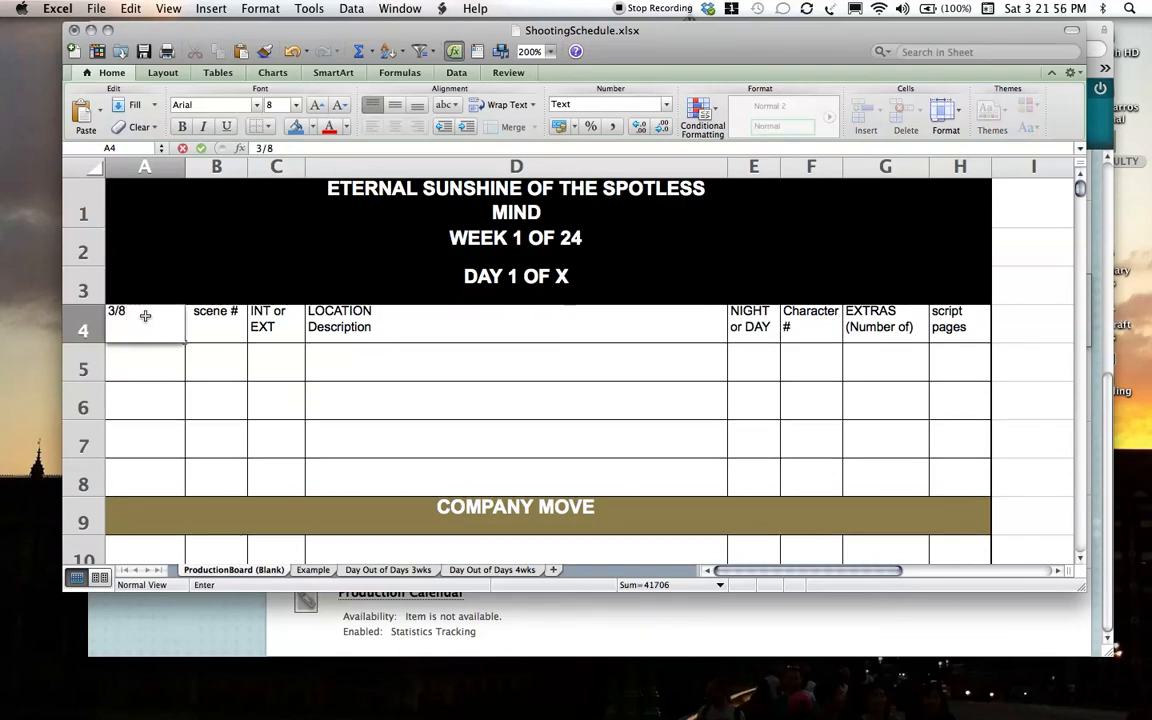
key(Return)
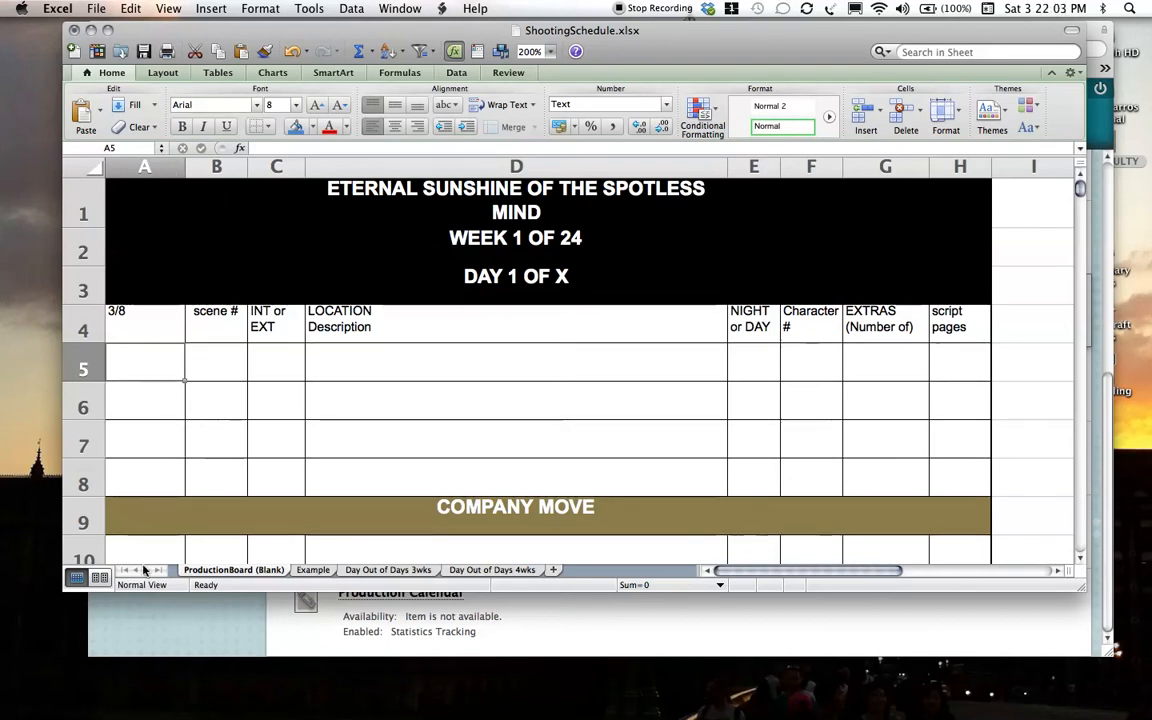
Apply the Text number category to the whole of column A through the Format Cells dialog.
click(144, 168)
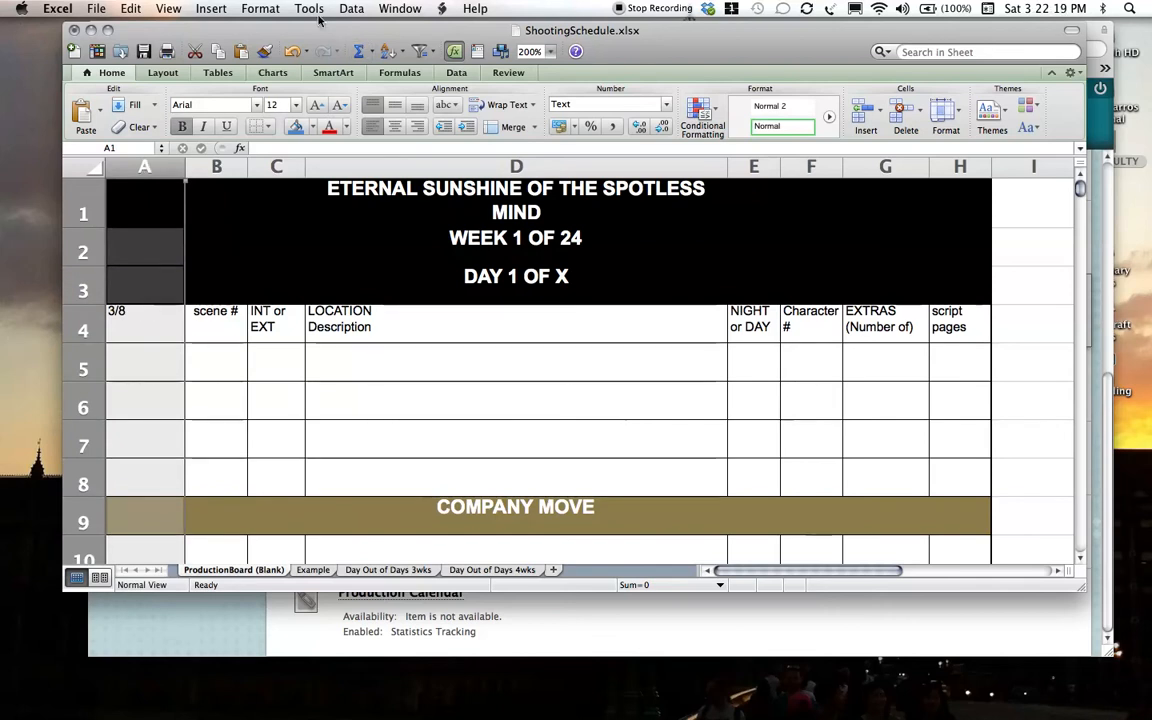
click(263, 9)
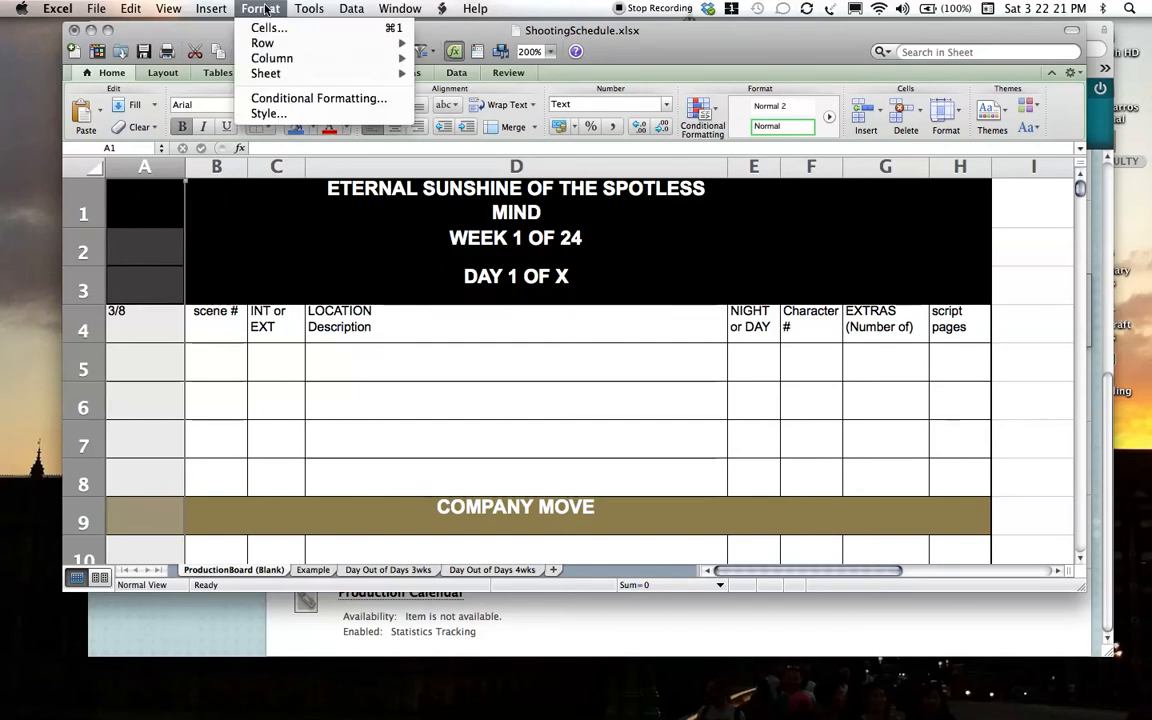
click(268, 28)
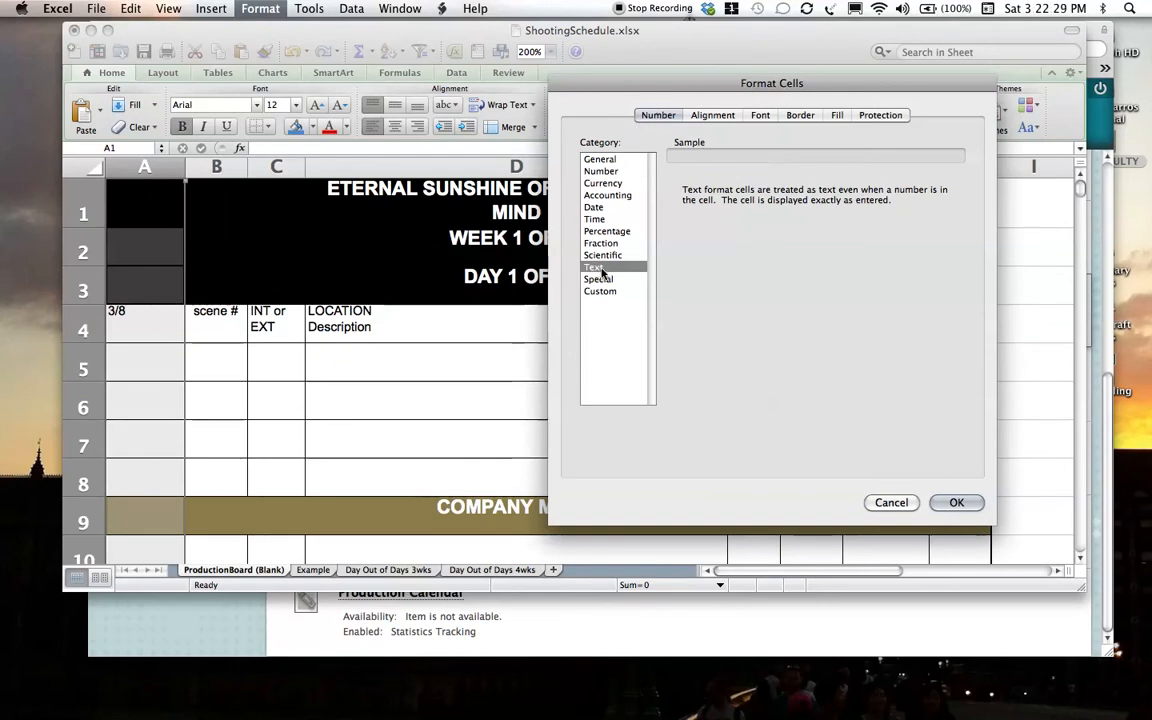
click(955, 503)
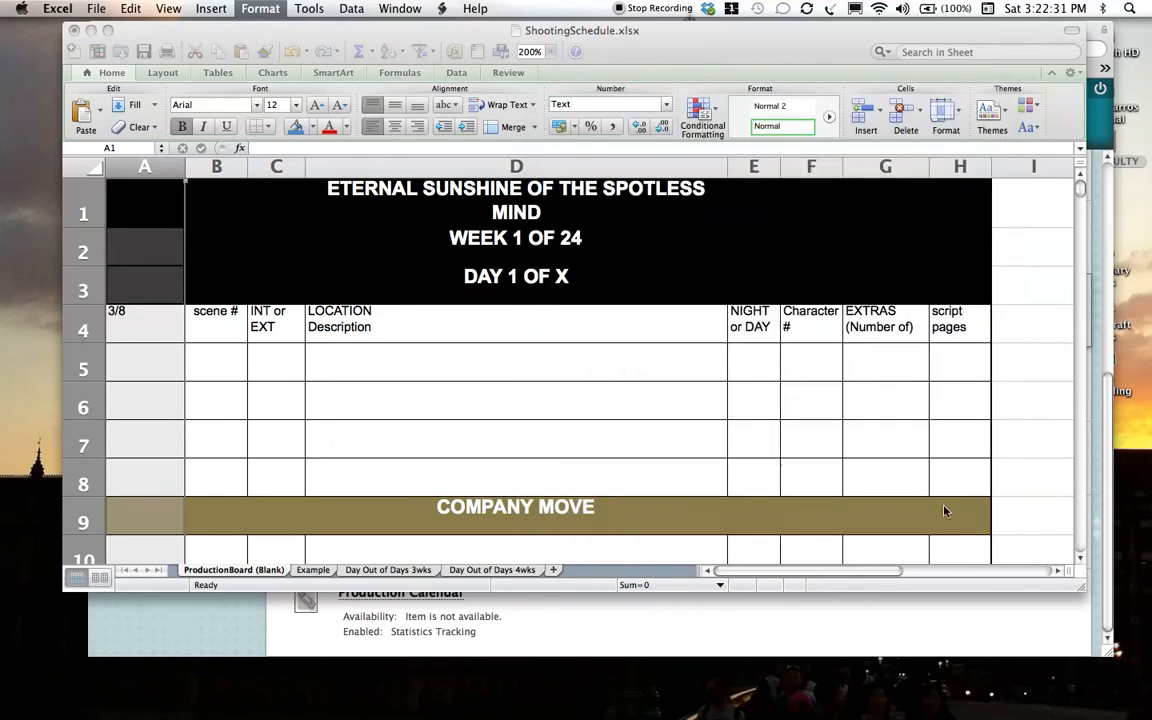
click(143, 337)
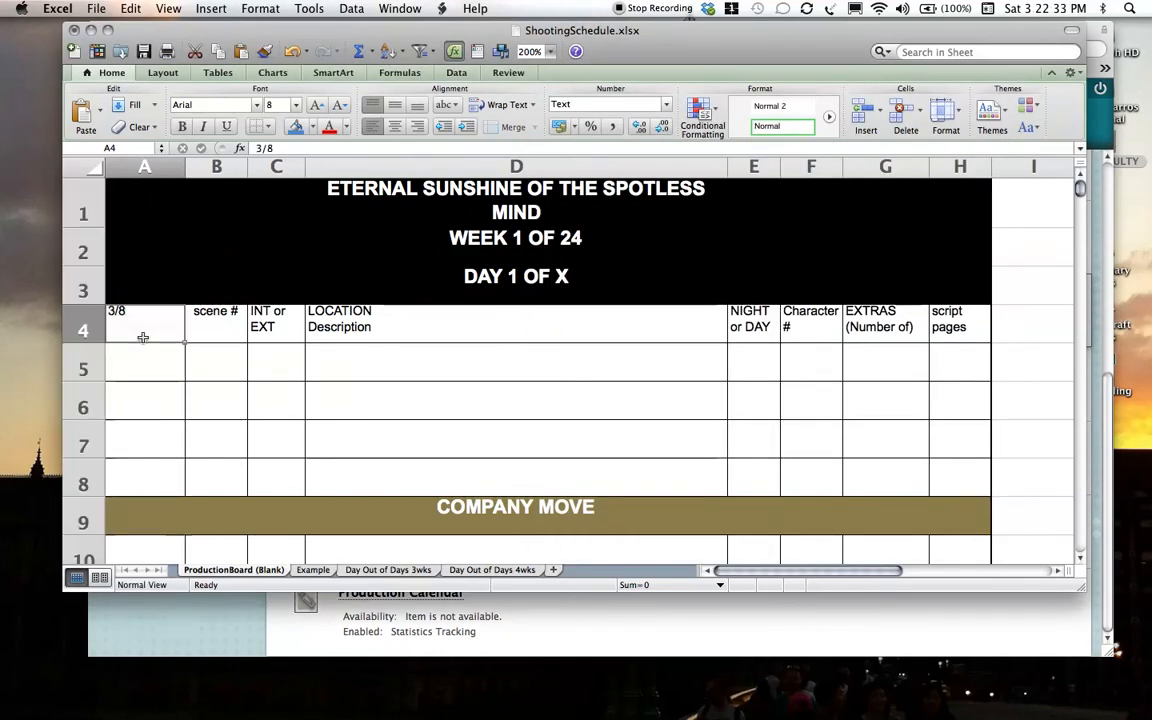
Replace the row 4 placeholders with scene number 1 in B4 and EXT. in C4.
click(207, 332)
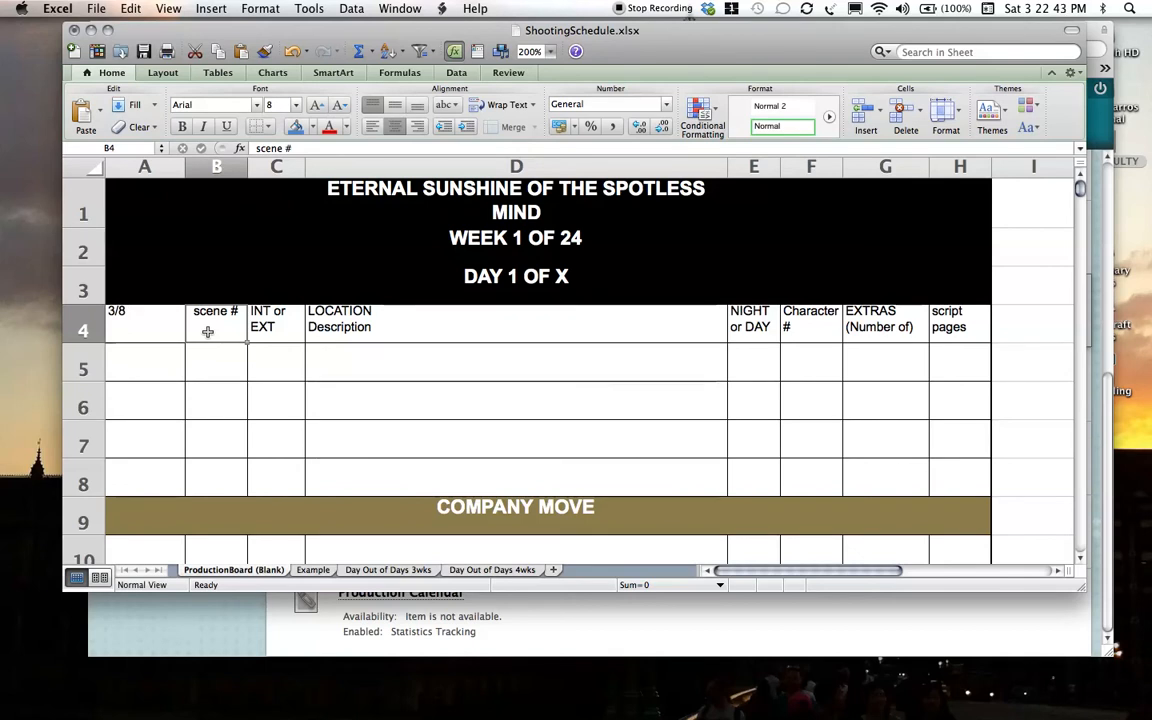
text(1)
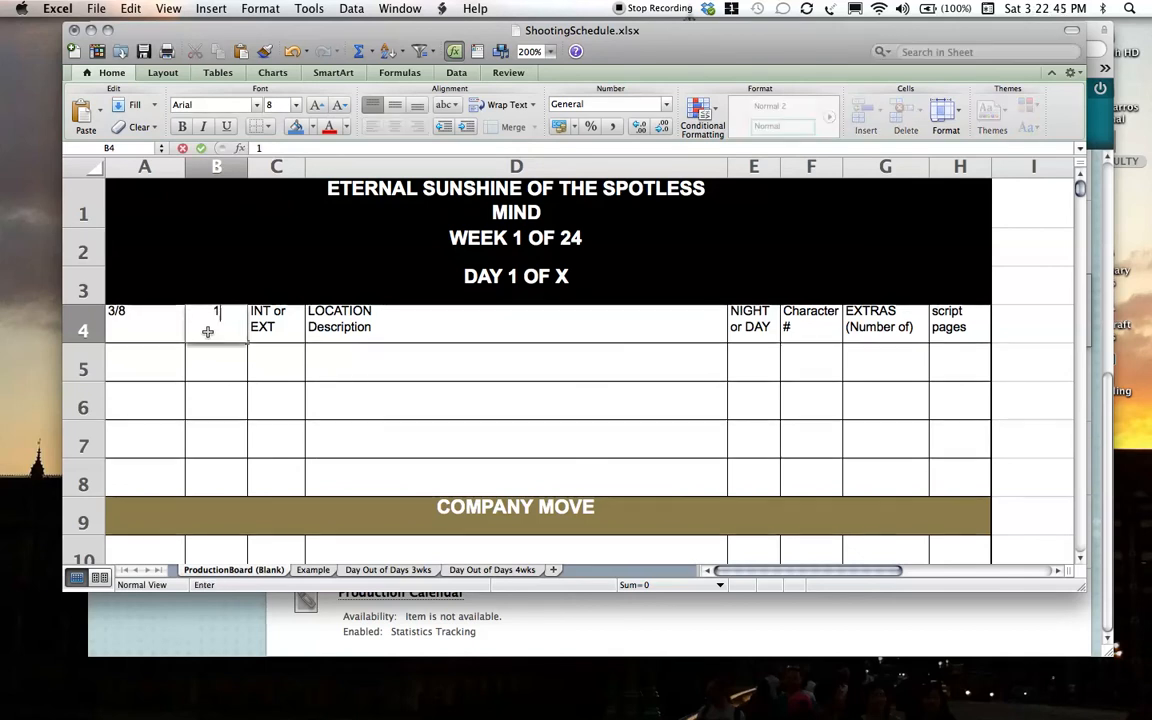
key(Tab)
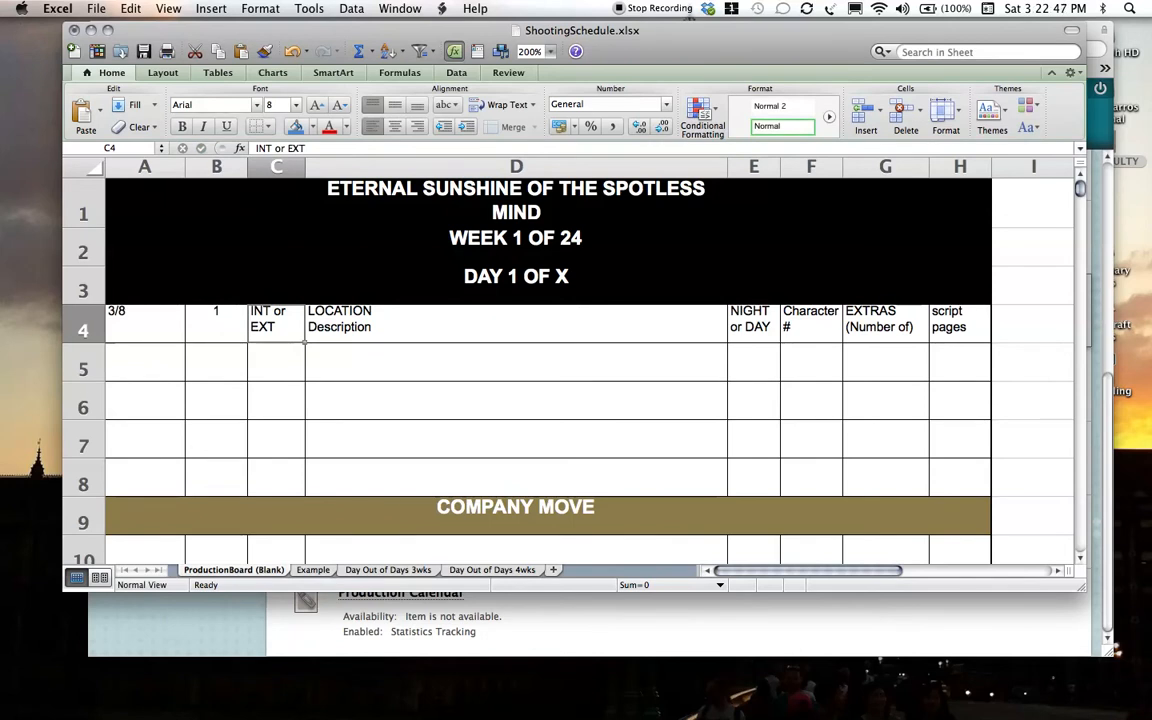
text(E)
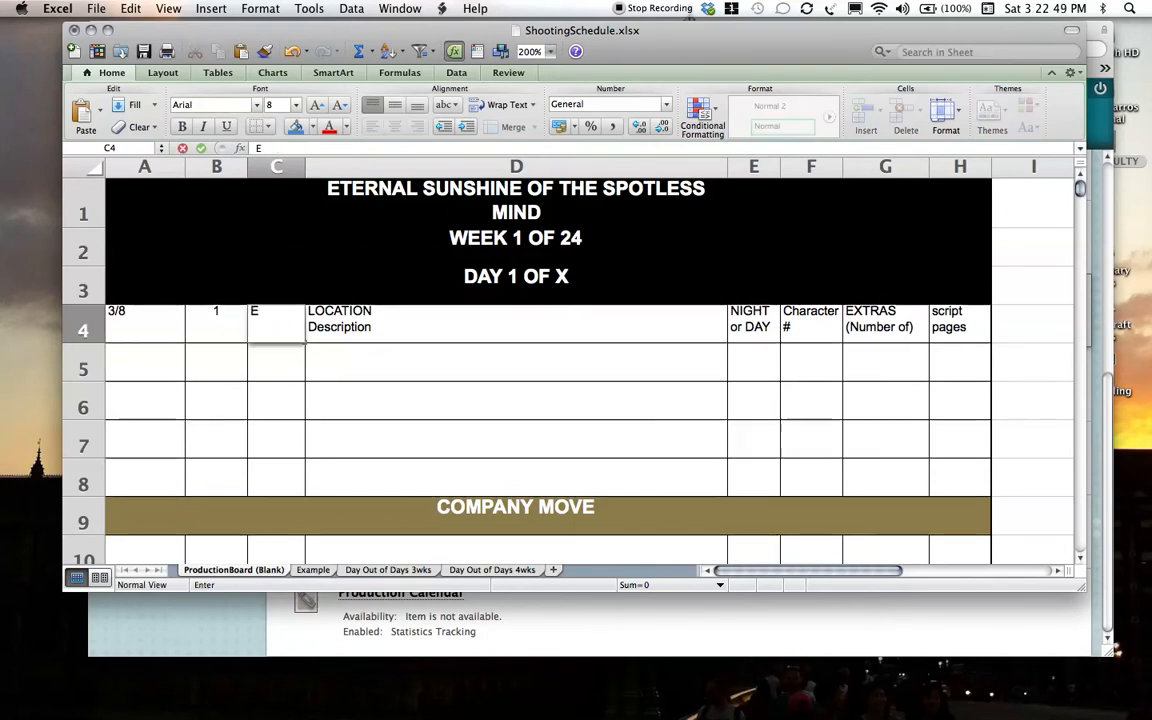
text(XT.)
key(Tab)
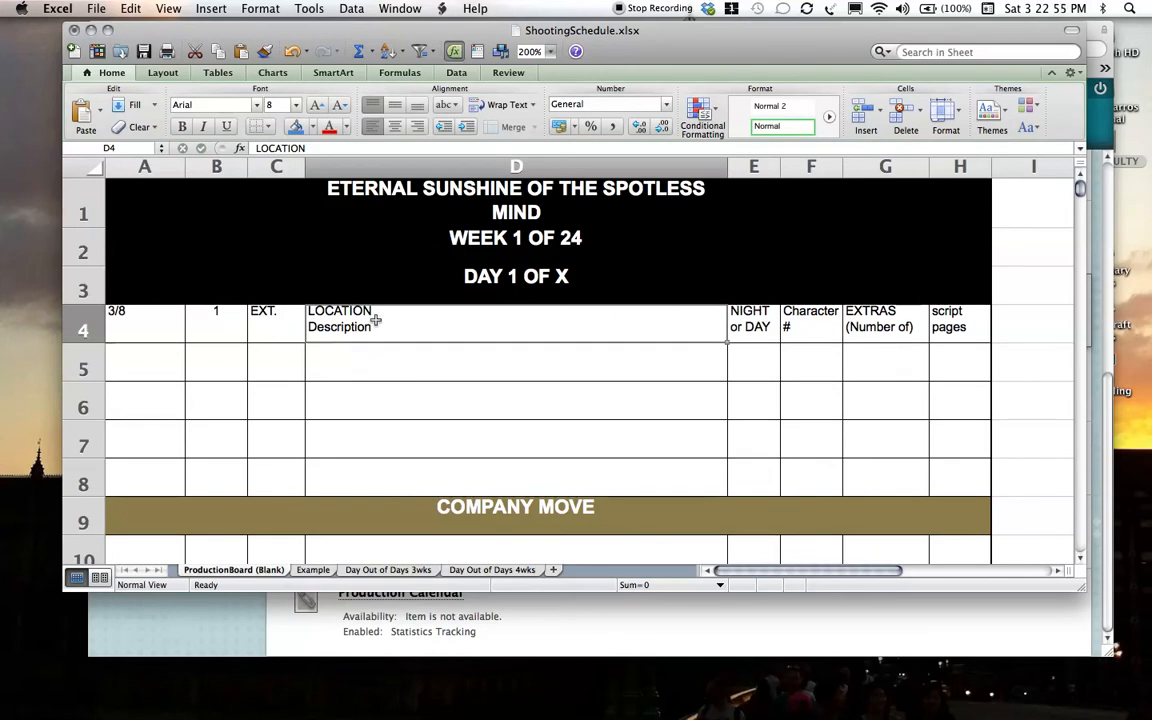
Fill D4 with COMMUTER TRAIN and, on a second line, the description "Joel hops from one platform to the next.".
text(COMMUTER TRAIN)
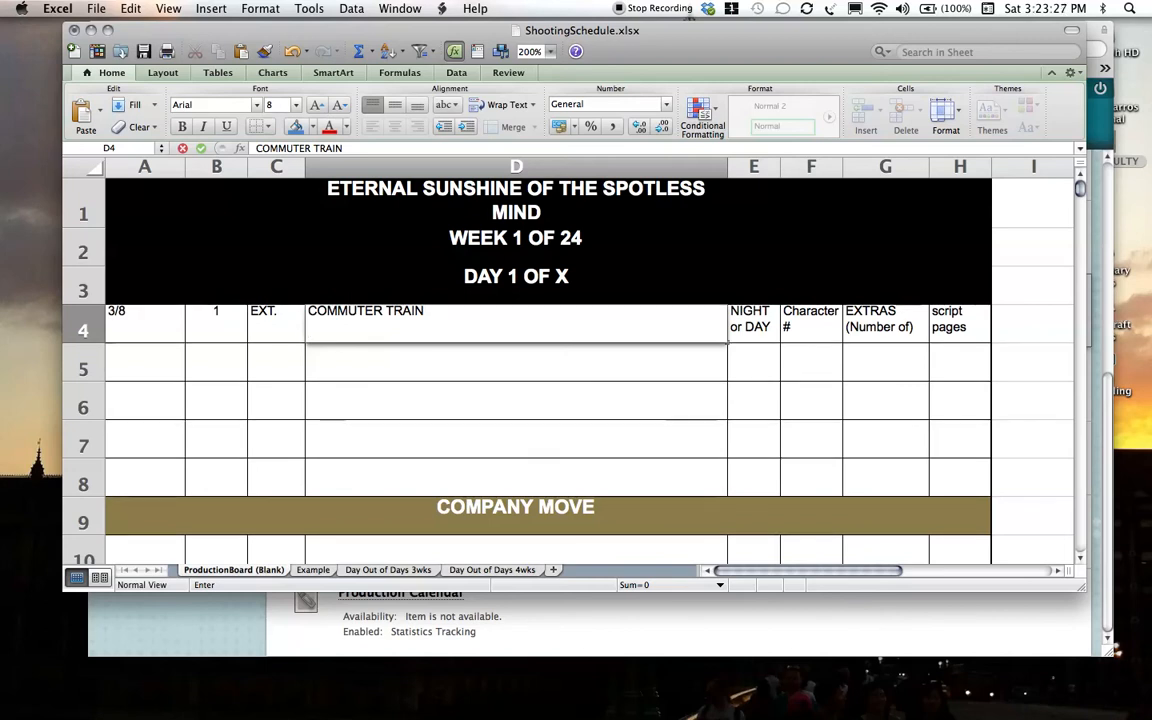
text(Joel)
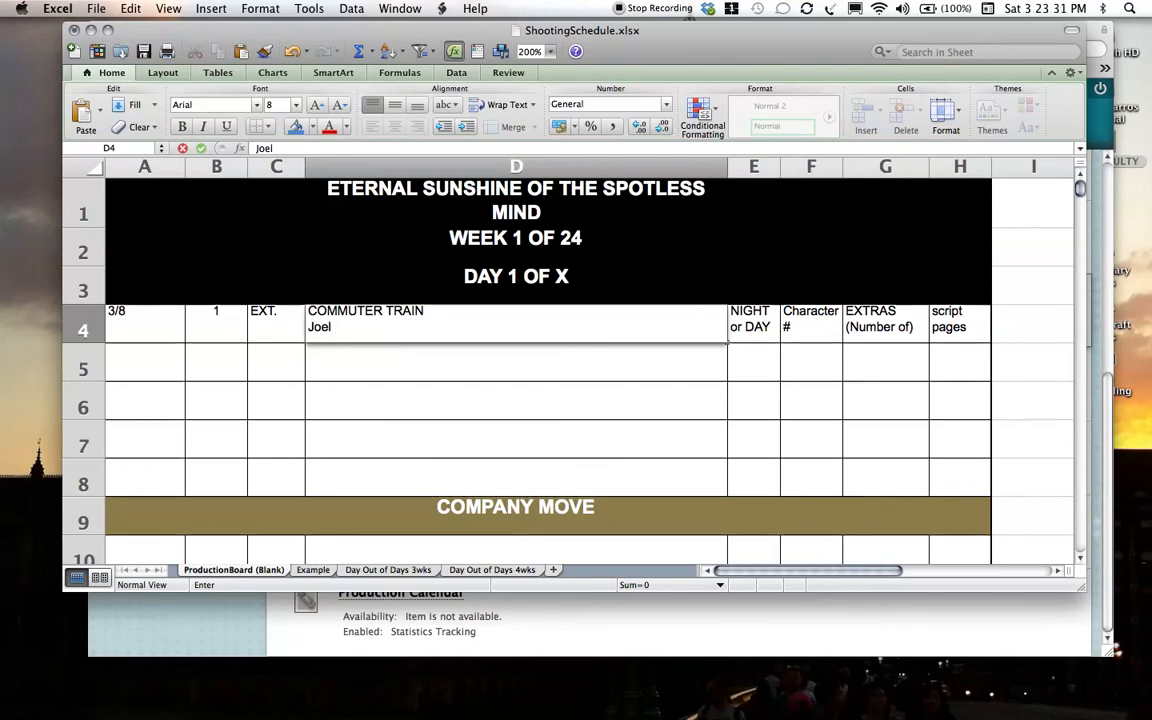
text( hops )
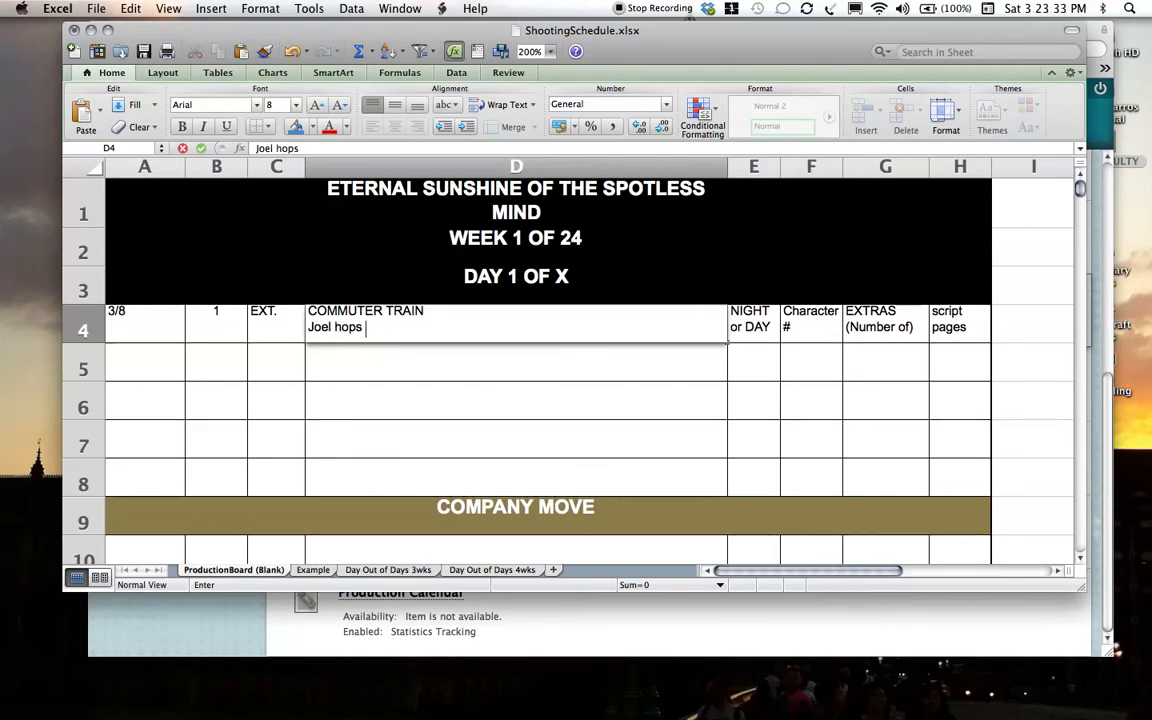
text(from one platform to)
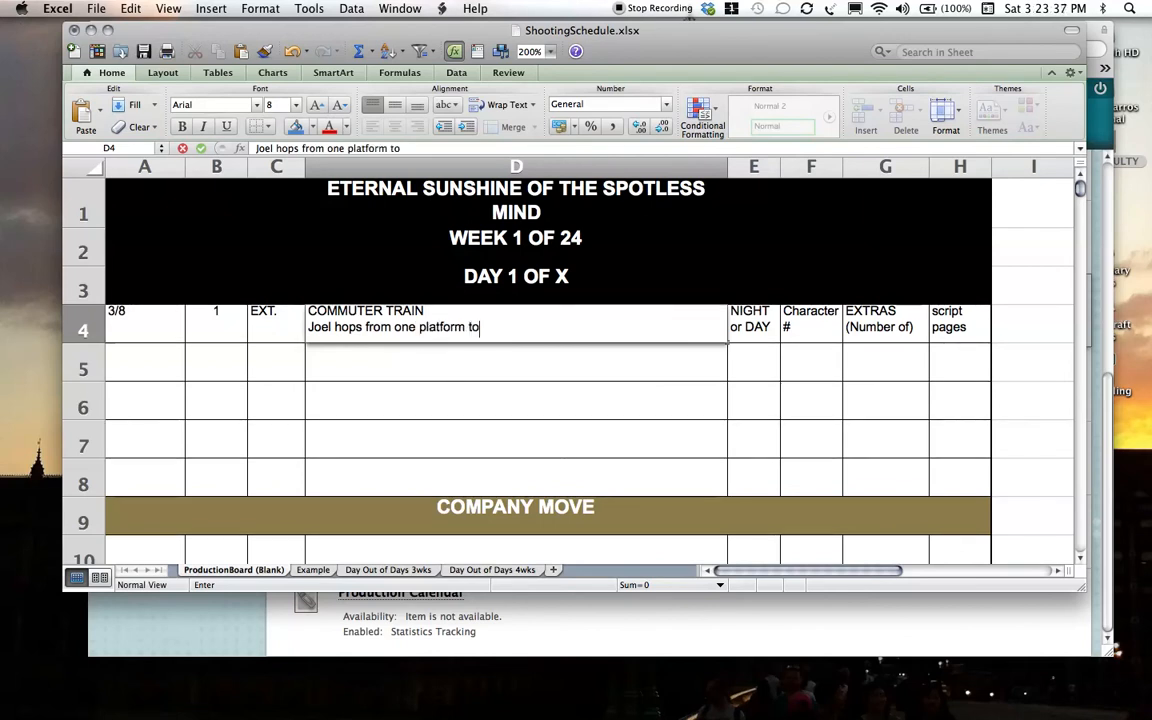
text( the next)
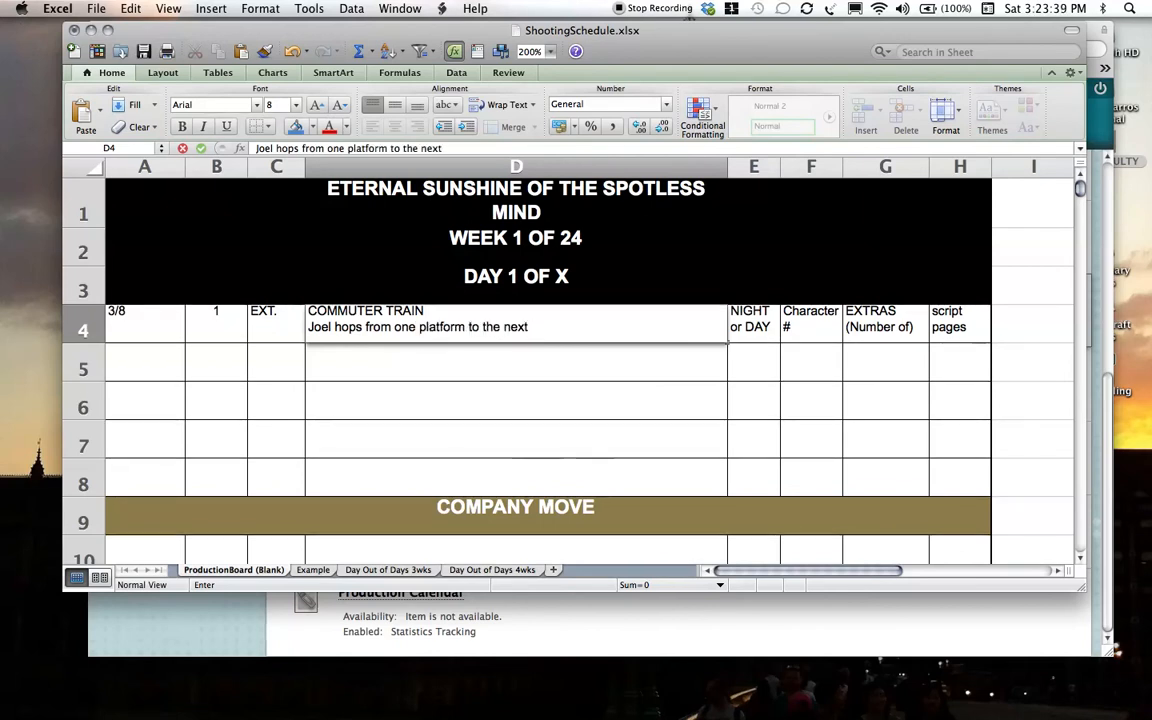
text( m=m)
key(BackSpace)
key(BackSpace)
key(Tab)
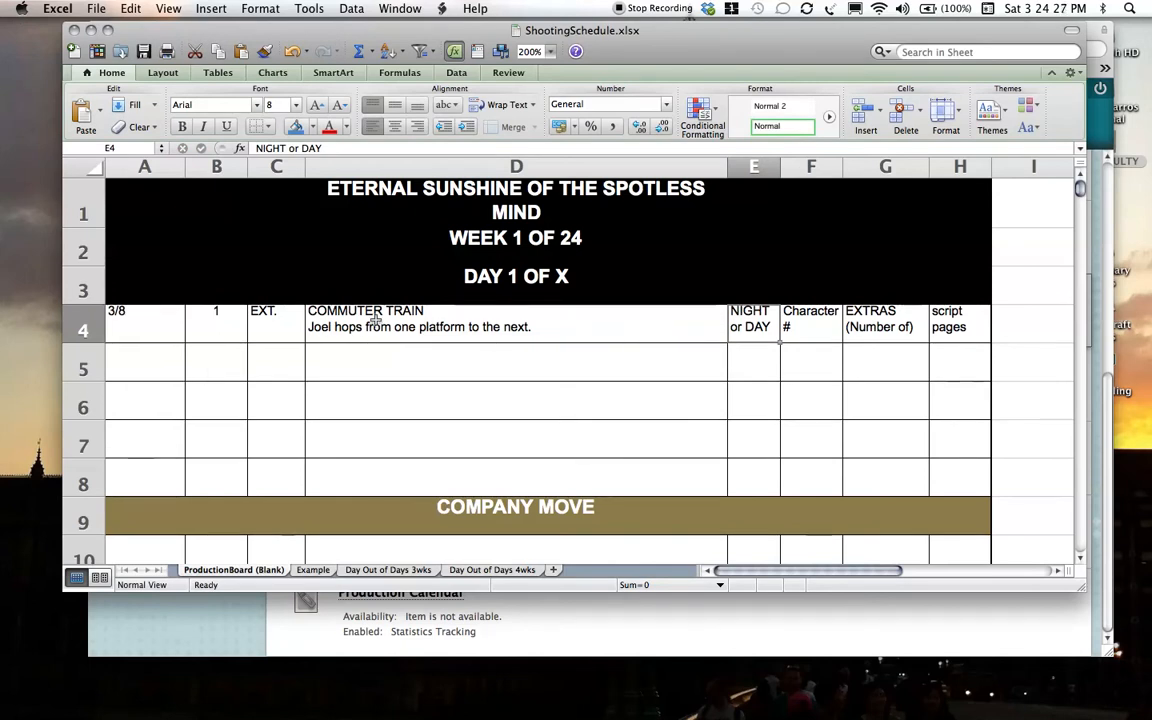
Enter DAY as the time of day in E4 and 1 as the character number in F4.
text(DAY)
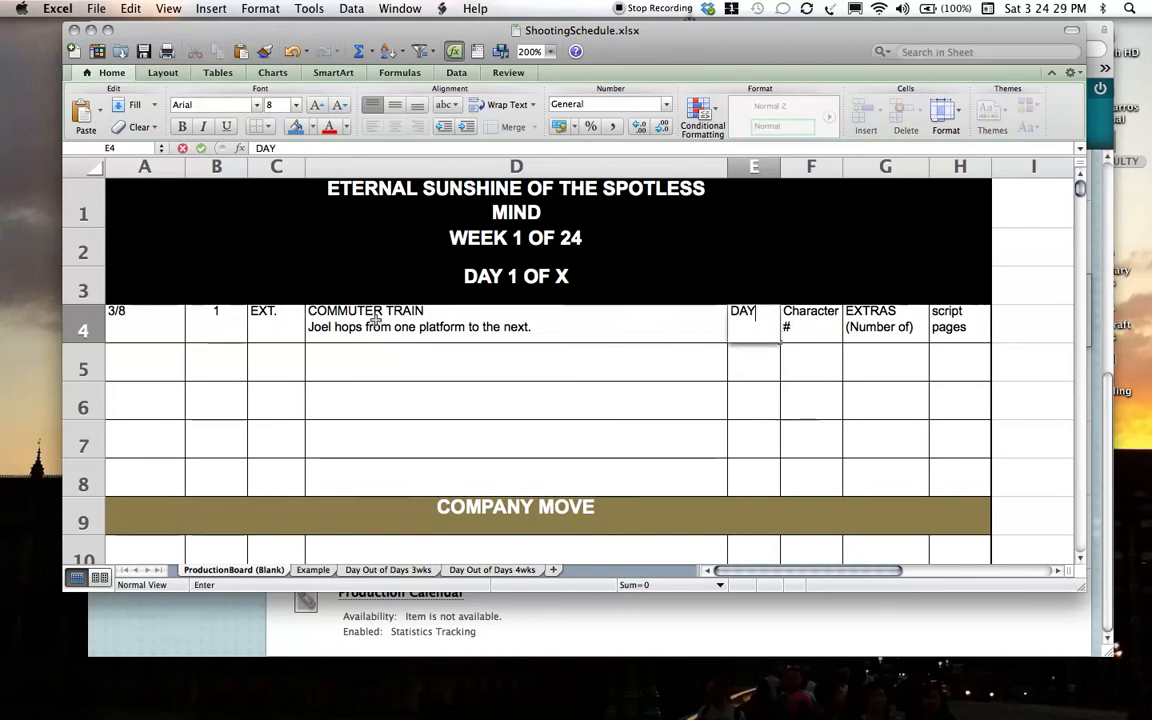
key(Tab)
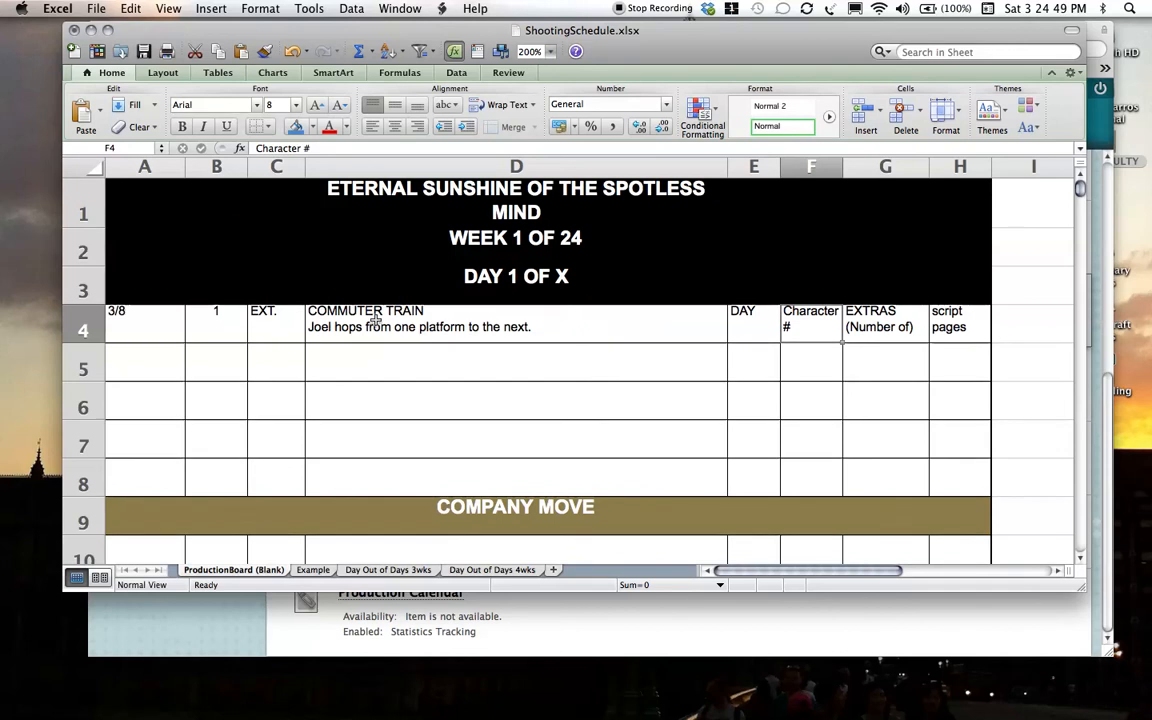
text(1)
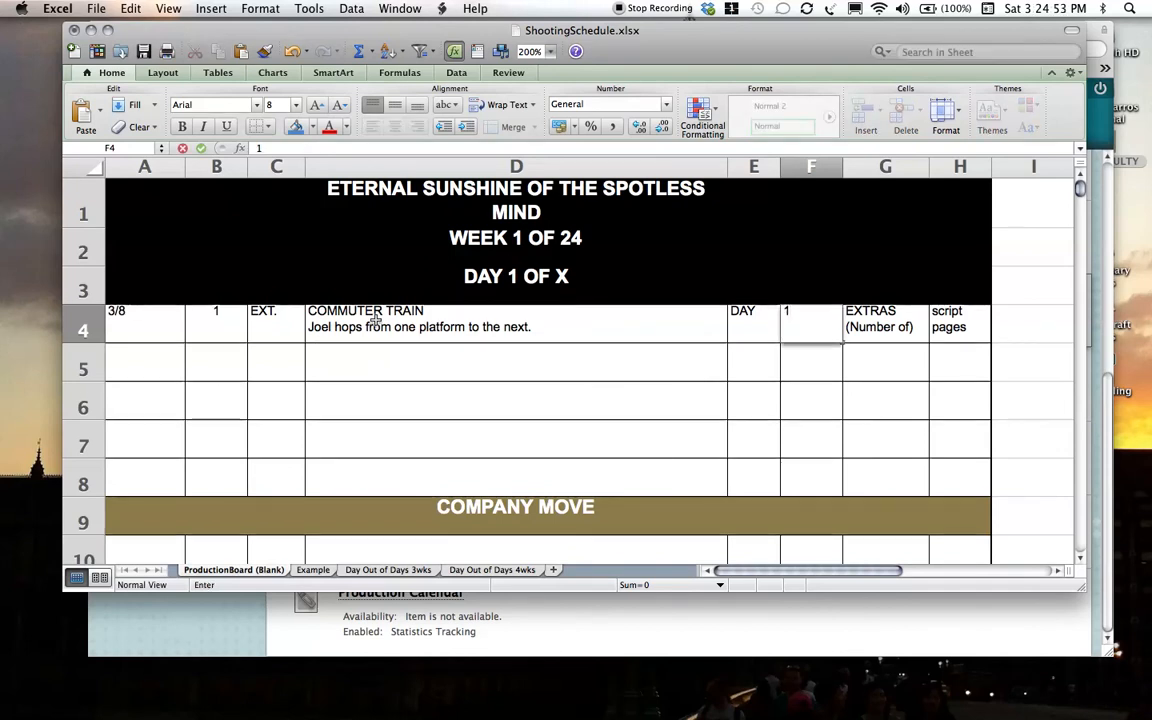
key(Tab)
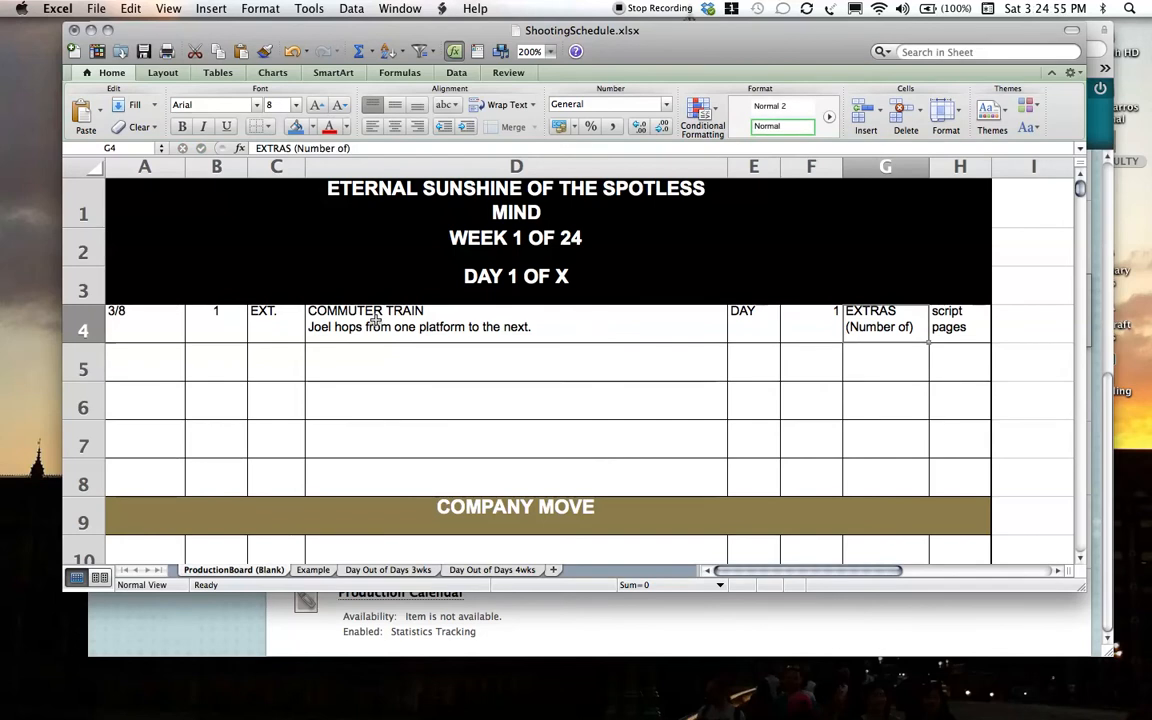
Enter BUSINESS COMMUTERS as the extras in G4 and widen column G so that COMMUTERS fits on one line.
text(BUSINESS )
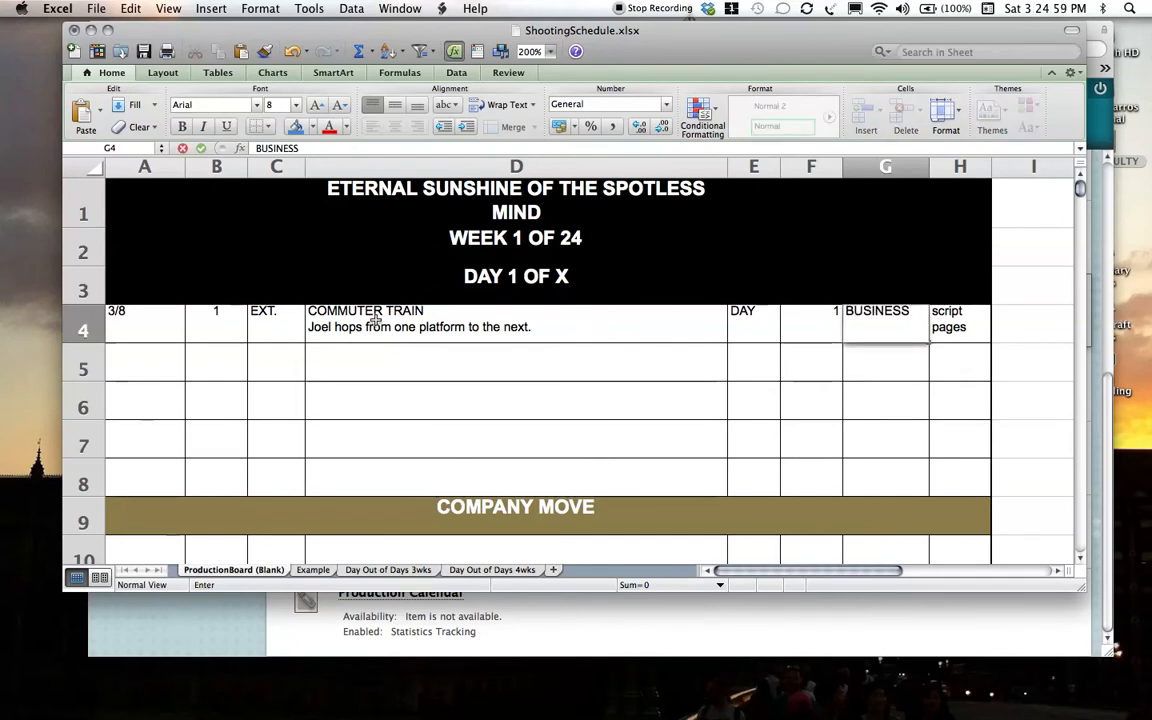
text(COMMUTERS)
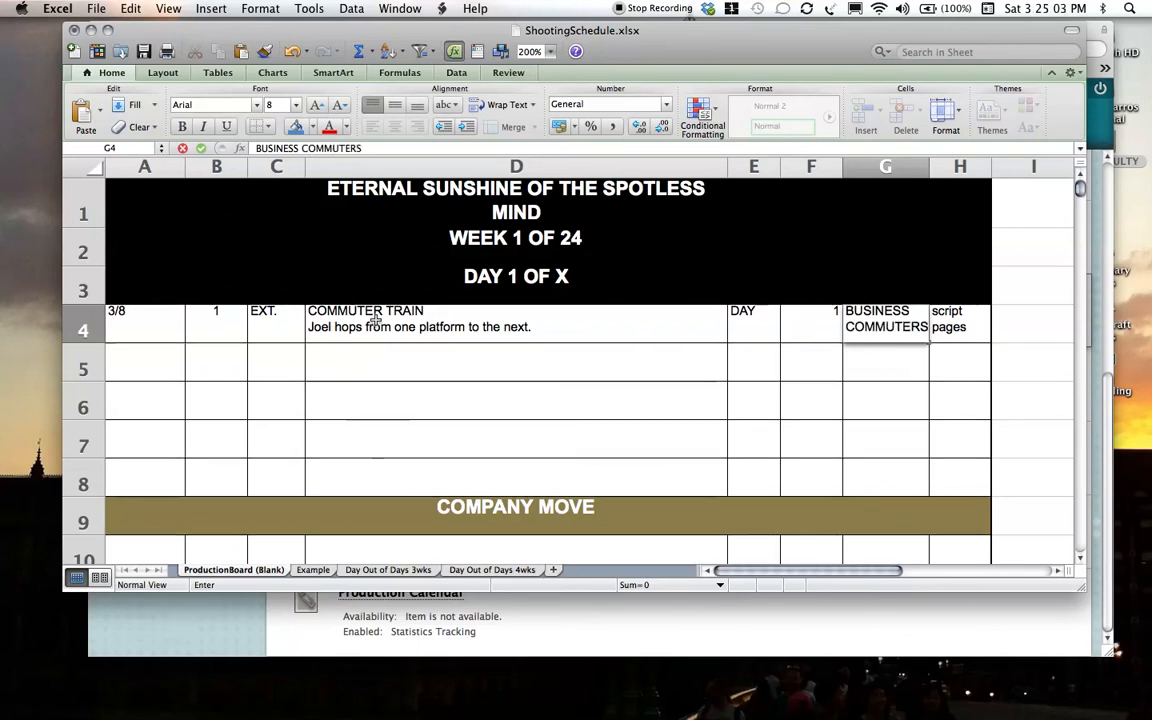
key(Tab)
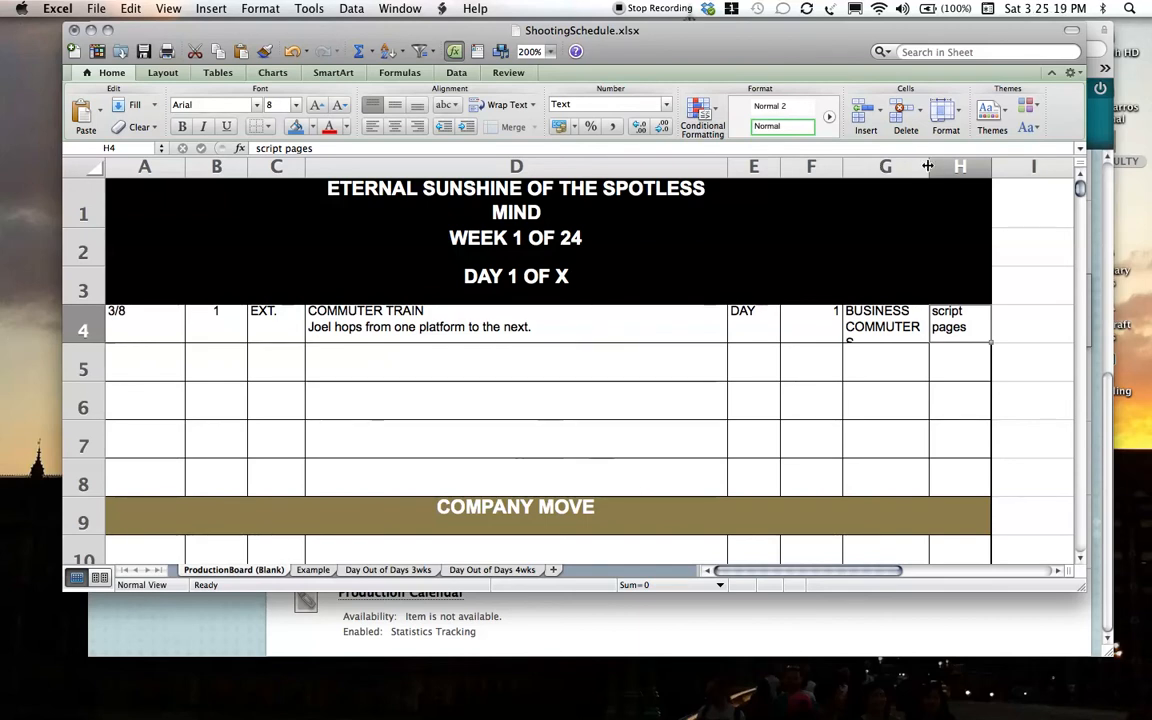
drag(928, 165, 939, 165)
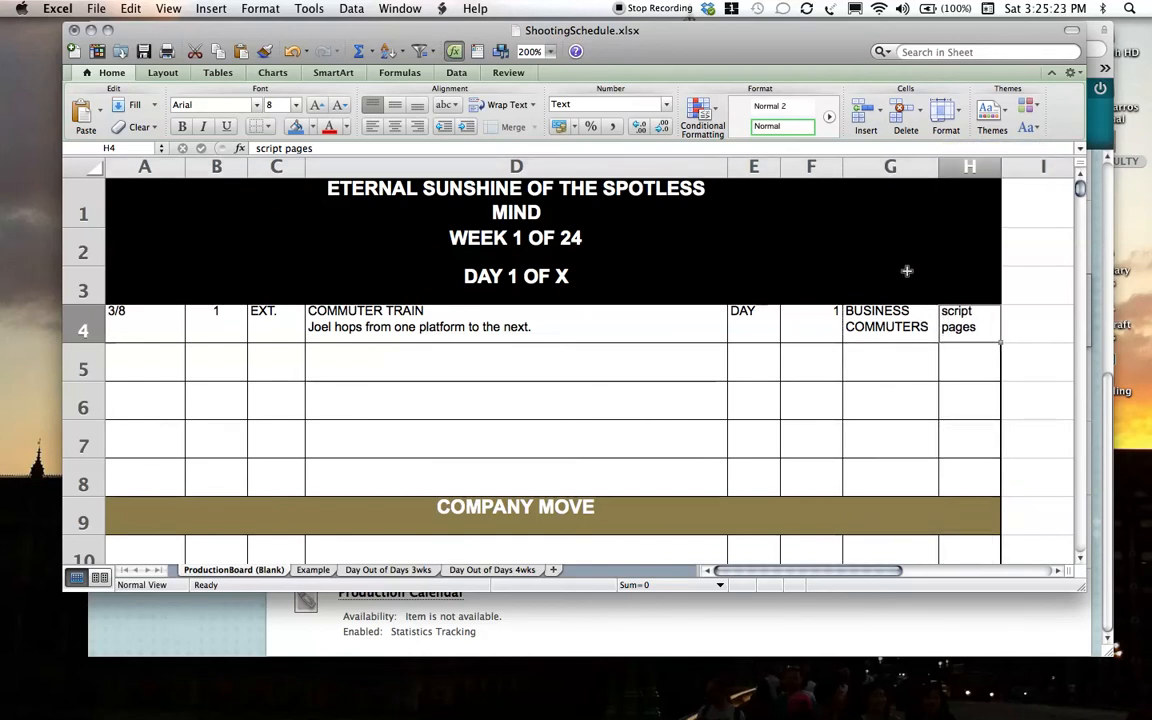
Add the number of extras, (15), on a new line below BUSINESS COMMUTERS in G4.
double_click(930, 330)
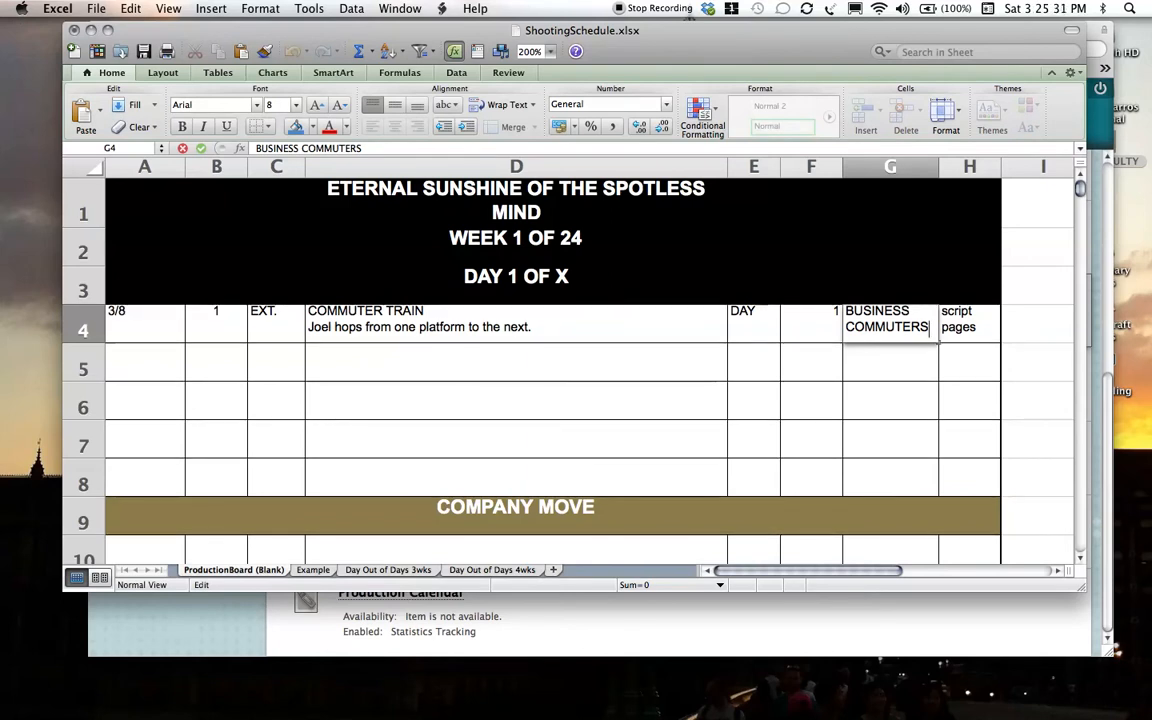
key(ctrl+alt+Return)
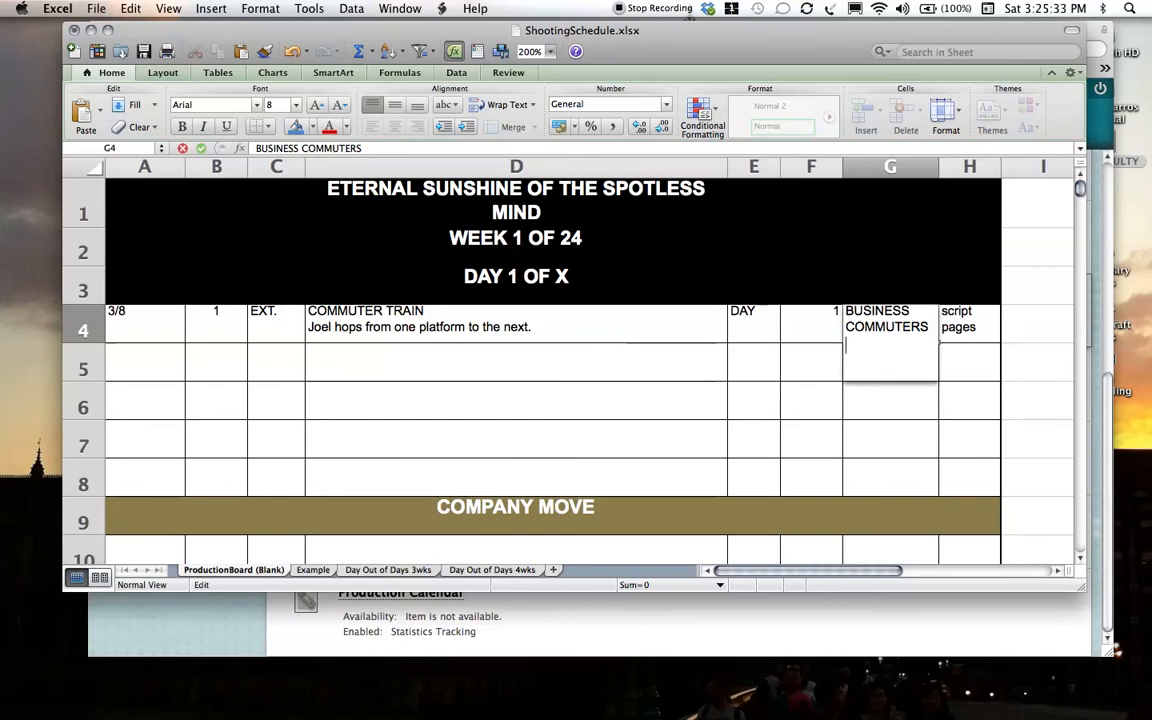
text(()
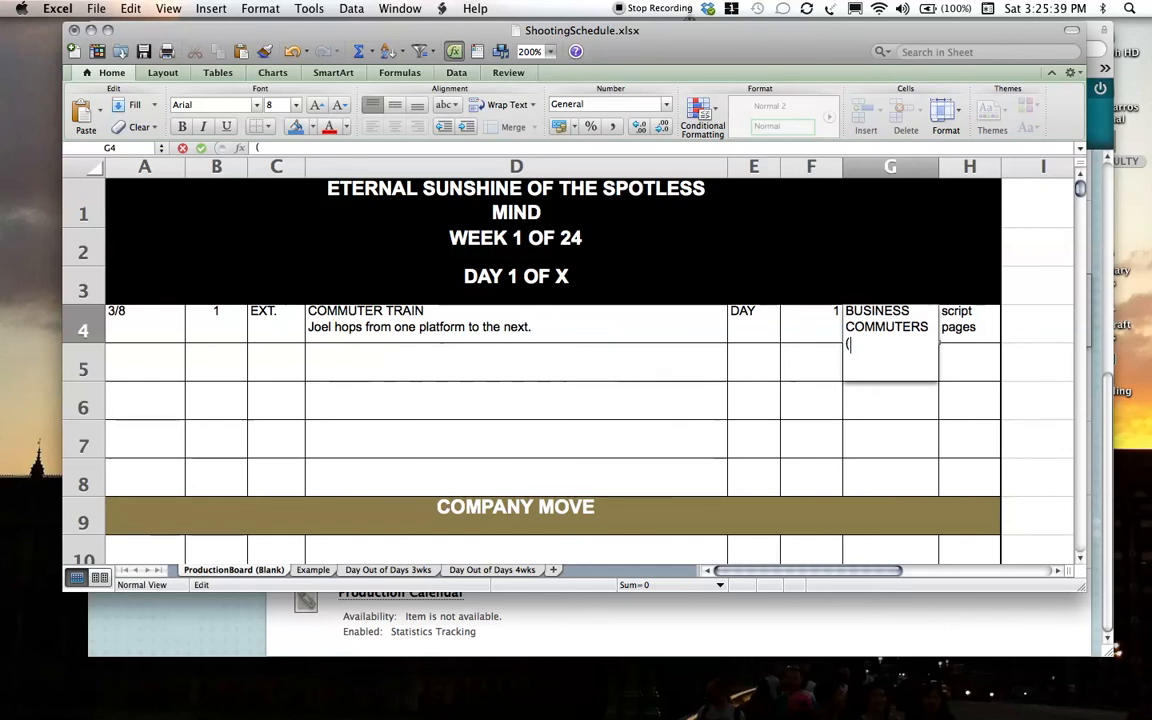
text(15))
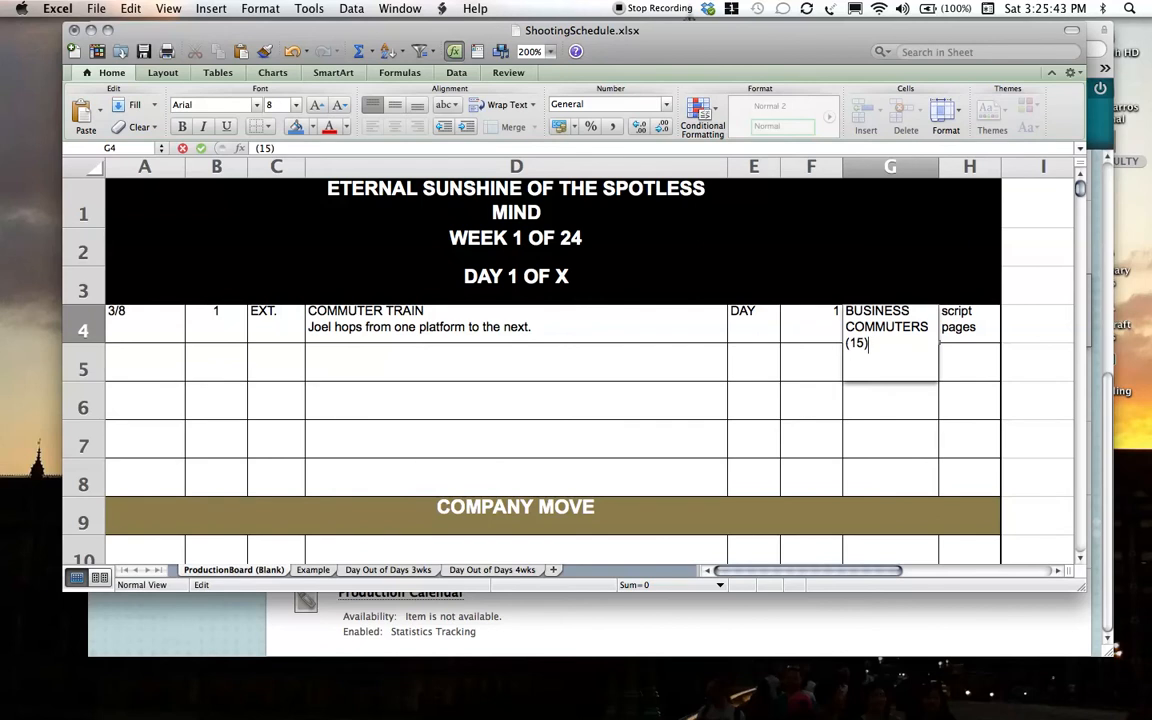
key(Tab)
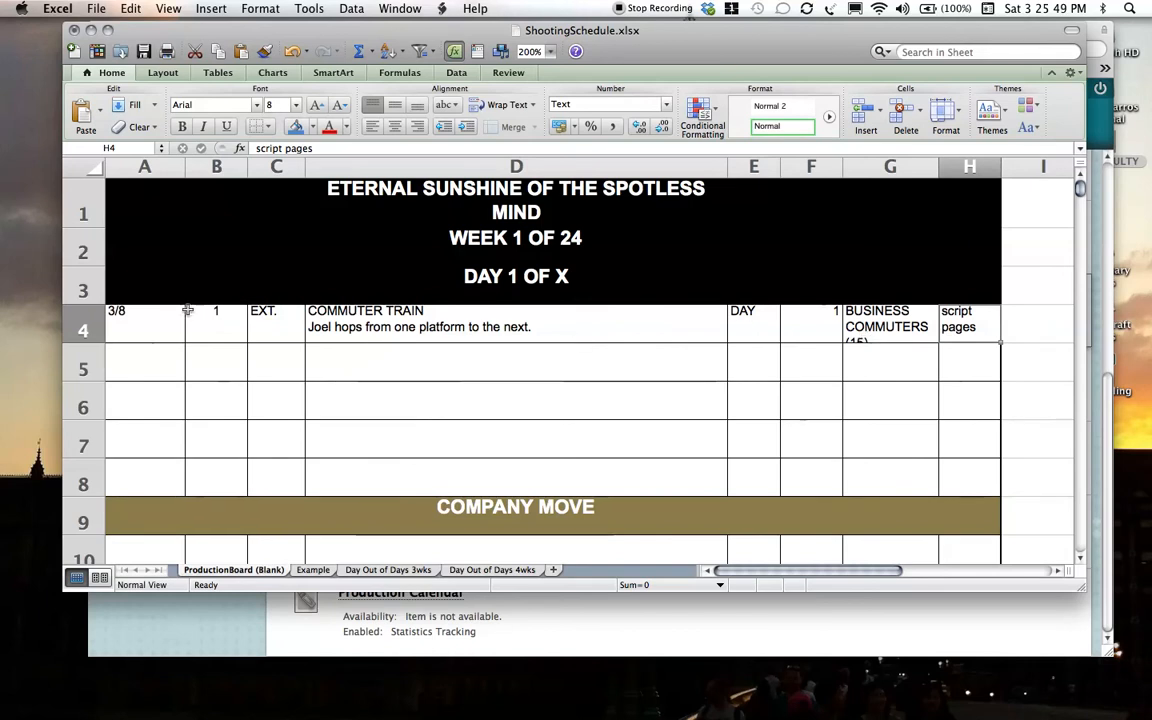
Fit row 4's height to its content and replace the script pages placeholder in H4 with 1.
double_click(90, 342)
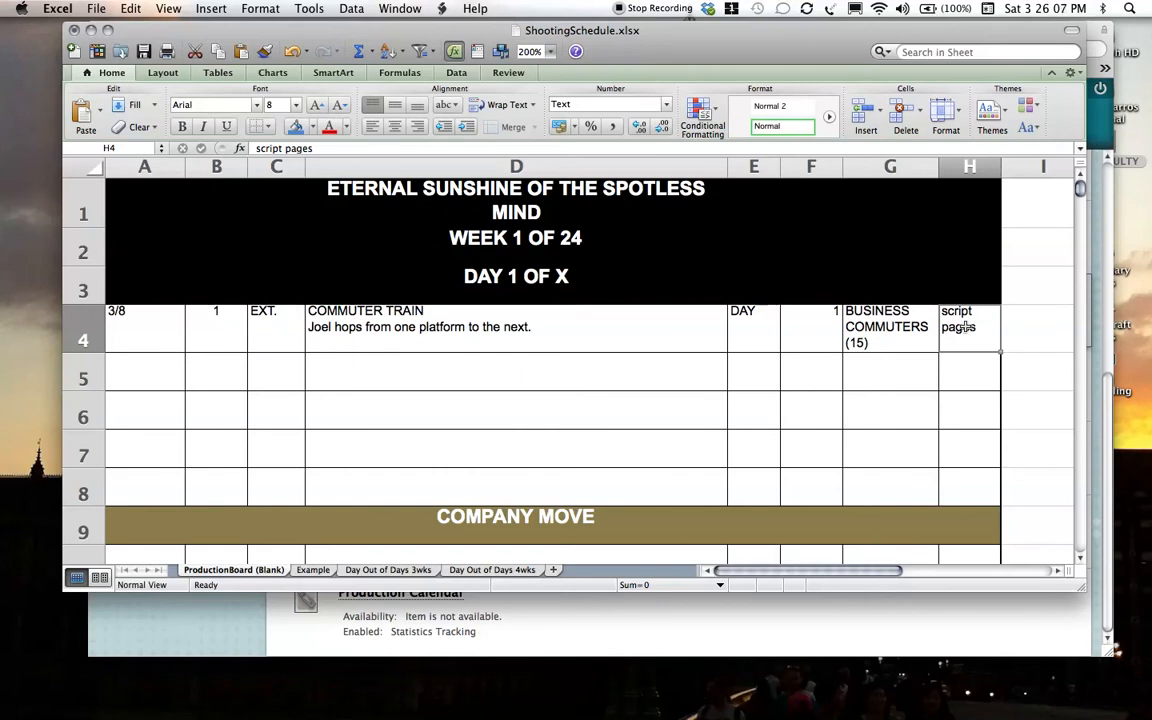
text(1)
key(Return)
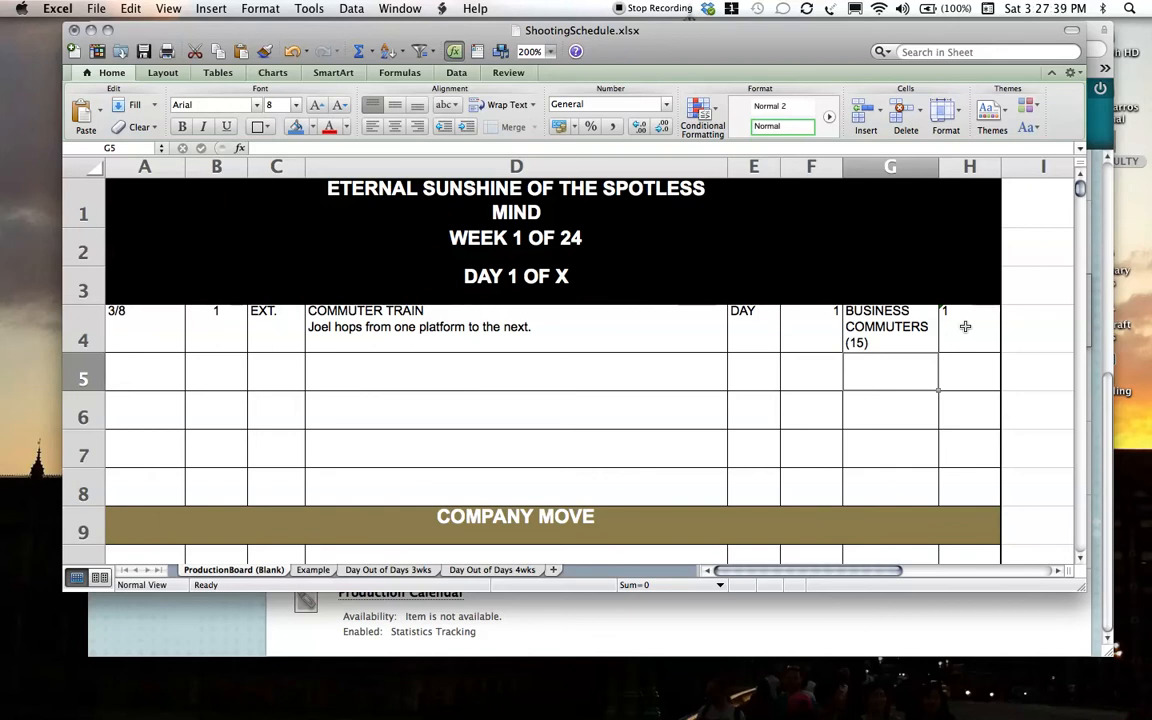
Fill the scene 1 strip, A4 through H4, with the standard yellow color.
drag(965, 327, 158, 290)
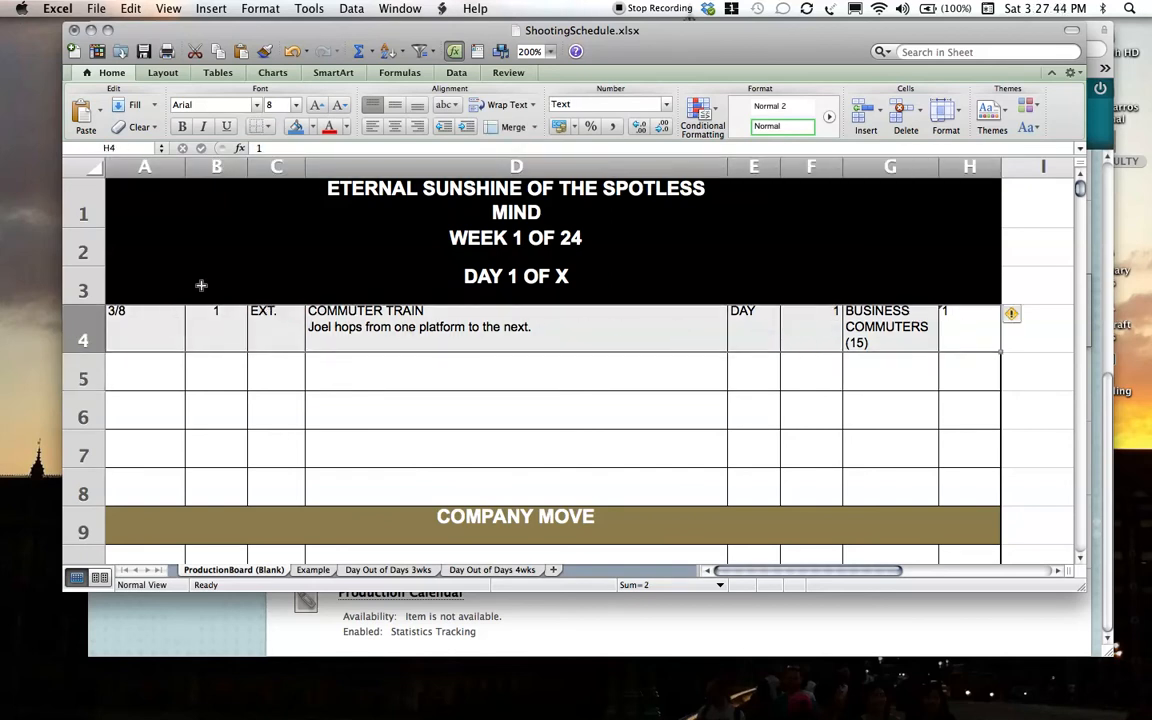
click(313, 128)
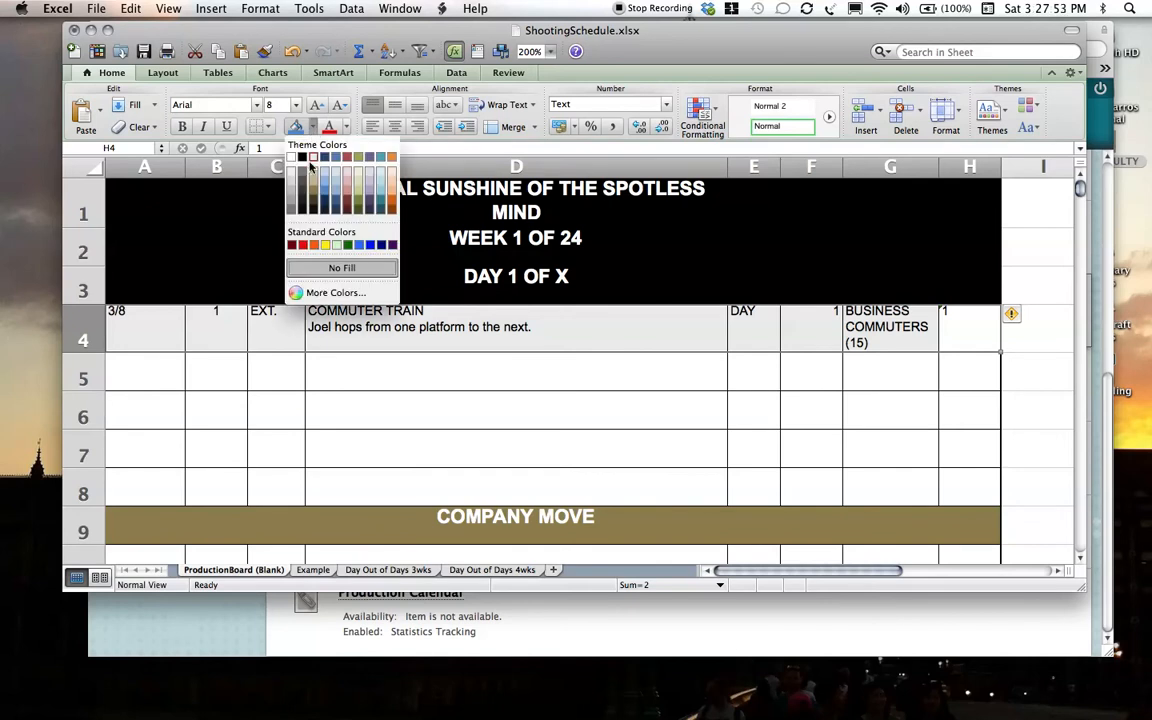
click(325, 246)
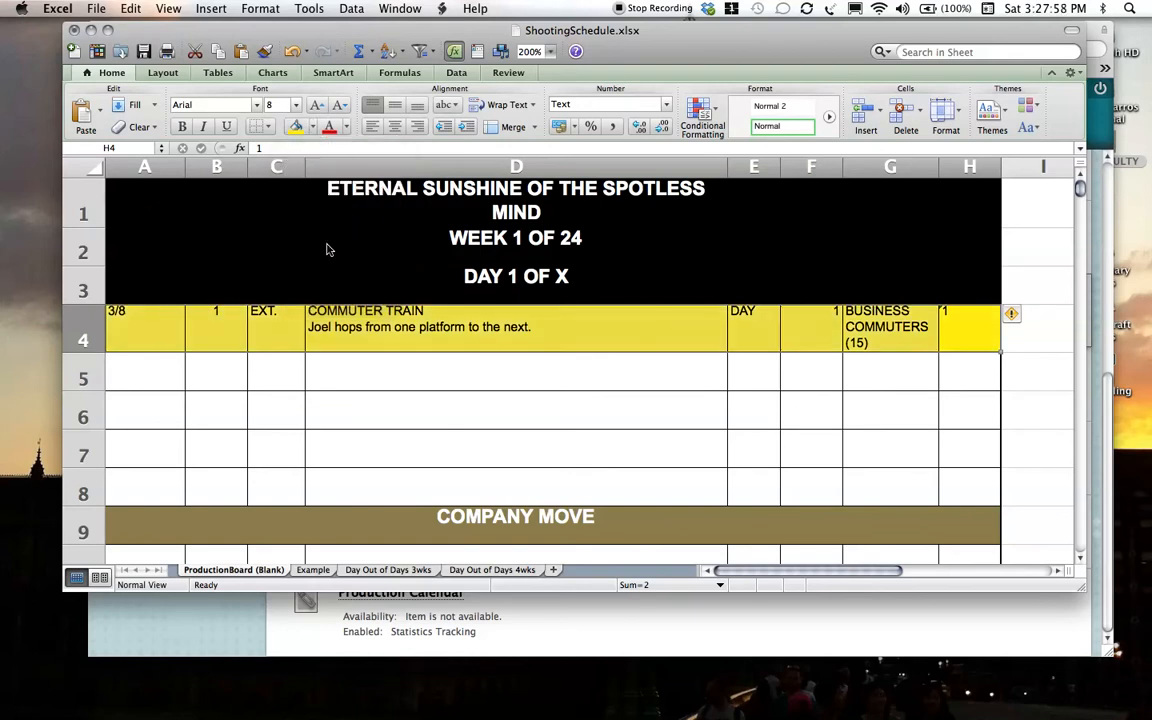
double_click(337, 368)
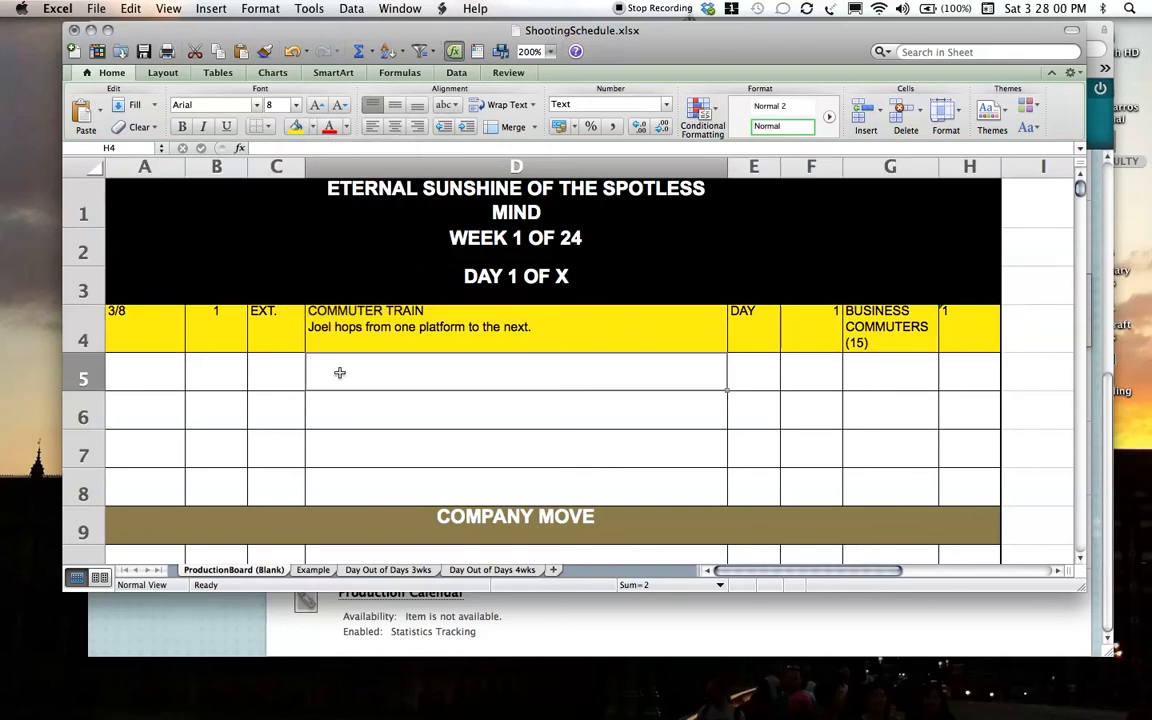
Start the scene 2 row with 1/8 in A5, scene number 2 in B5 and EXT. in C5.
click(130, 371)
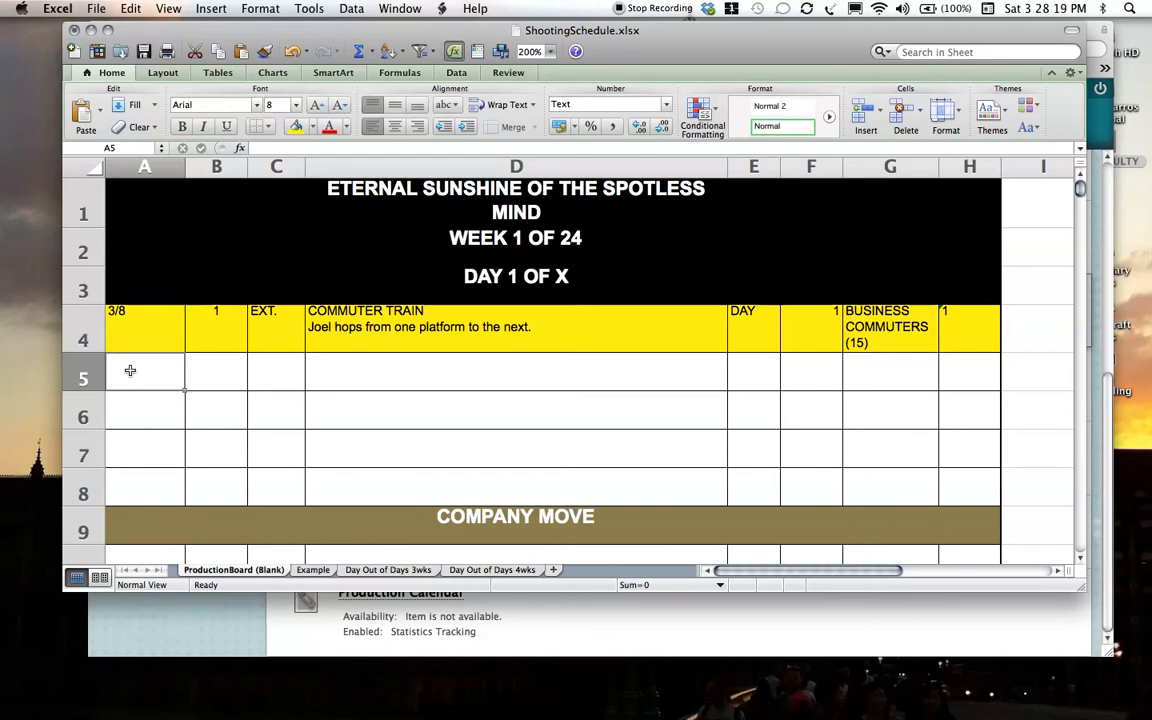
text(1/8)
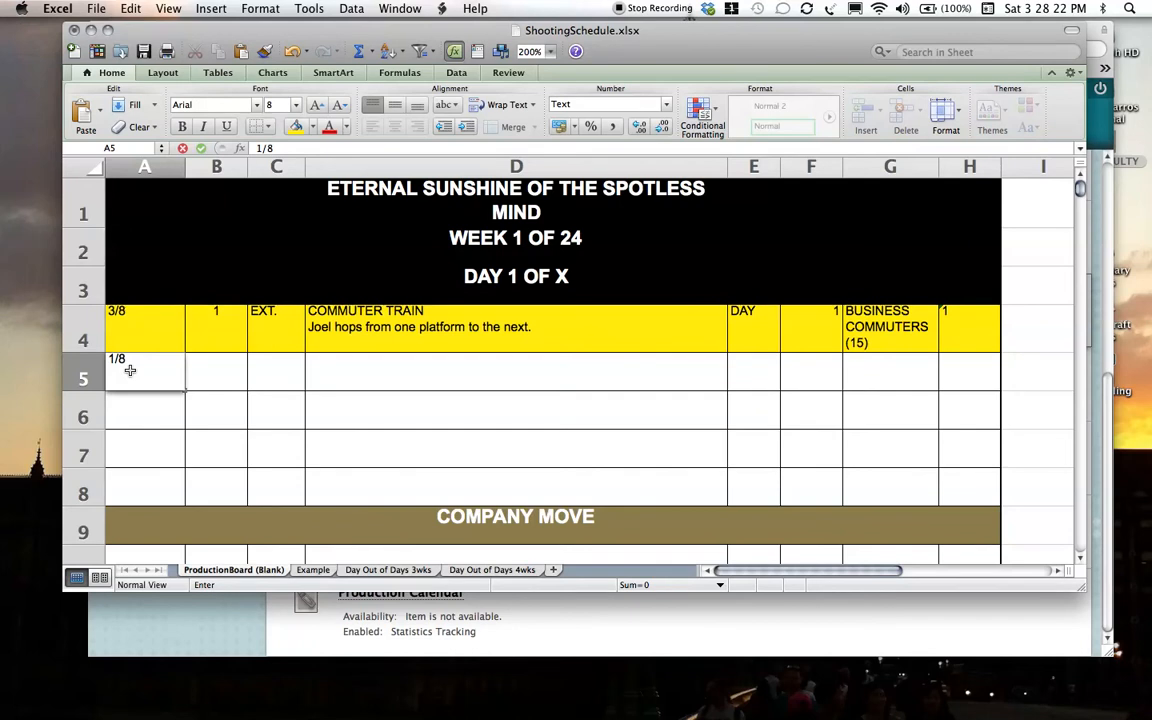
key(Tab)
text(2)
key(Tab)
text(E)
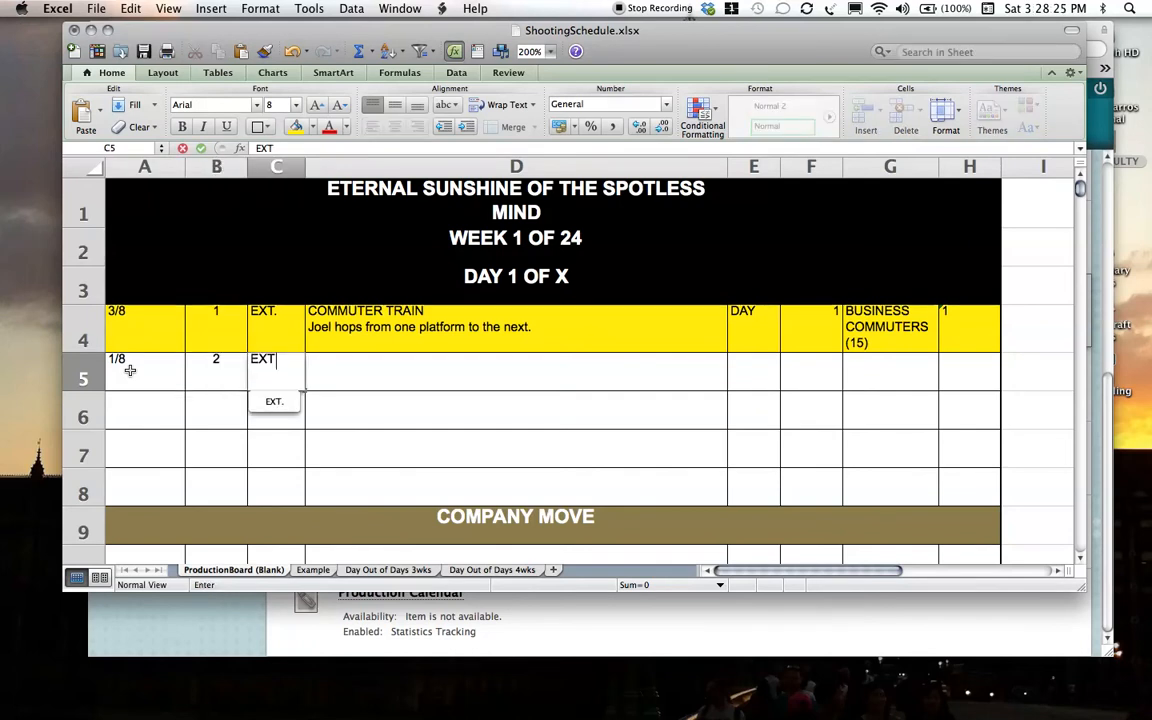
key(Tab)
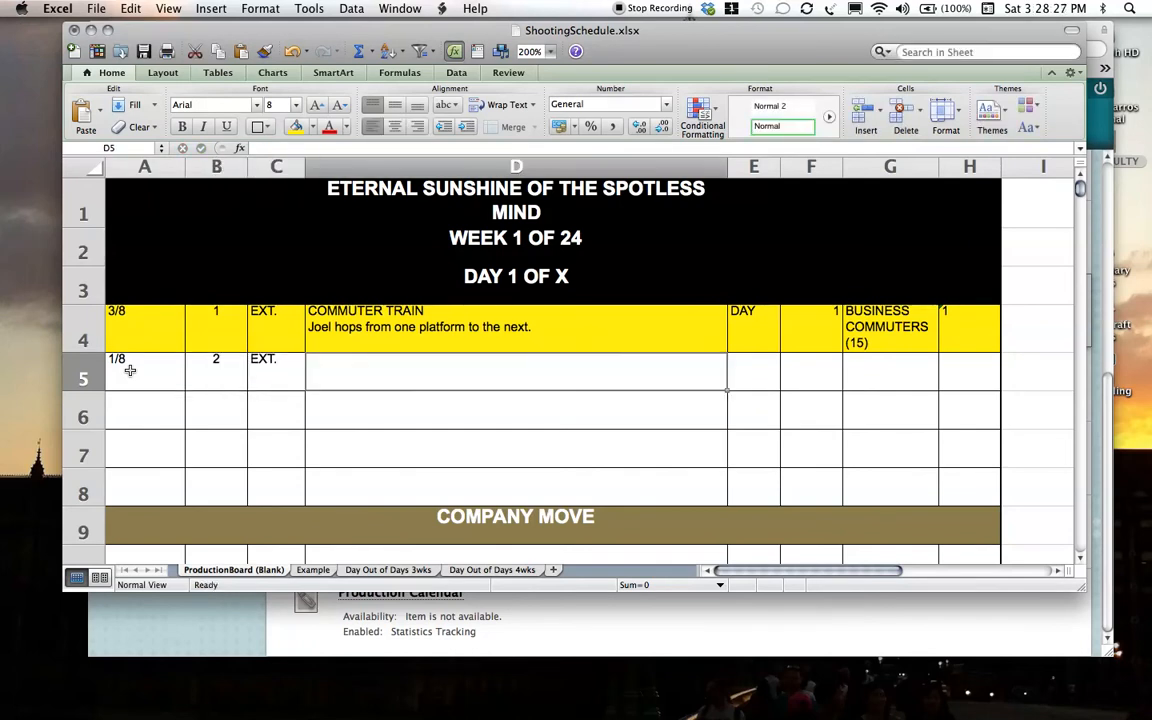
Enter MONTAUK TRAIN STATION as the scene 2 location in D5.
text(MONTAU)
text(K)
text( TRAIN)
text( DAT)
key(BackSpace)
key(BackSpace)
key(BackSpace)
text(TAT)
key(BackSpace)
key(BackSpace)
key(BackSpace)
text(STATION)
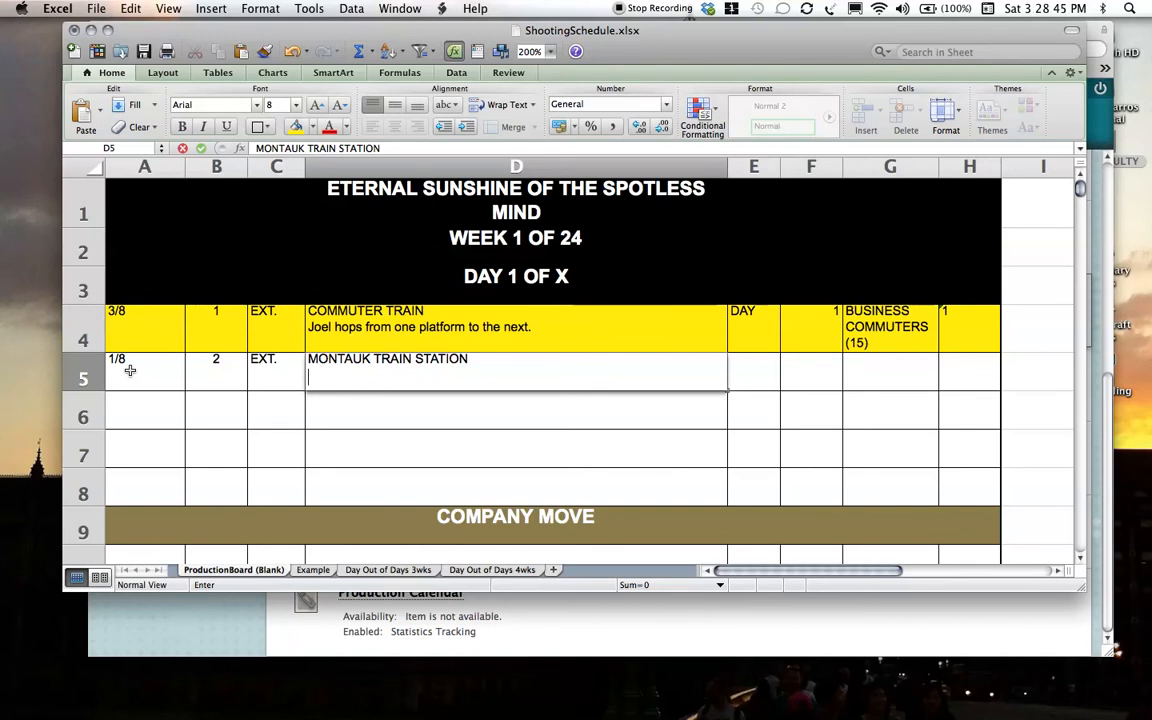
Add the description "Joel call off work feigning illness." on a second line in D5.
key(ctrl+alt+Return)
text(Joel)
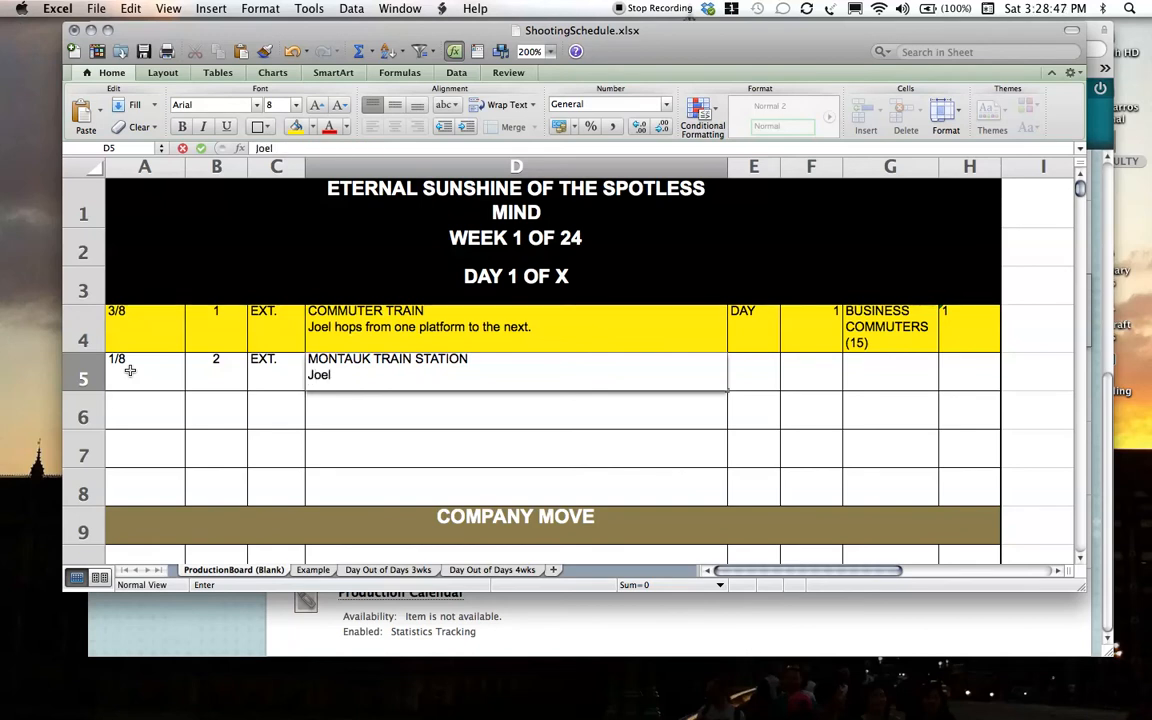
text( call)
text( in)
key(BackSpace)
key(BackSpace)
key(BackSpace)
key(BackSpace)
text(off work feigning illness.)
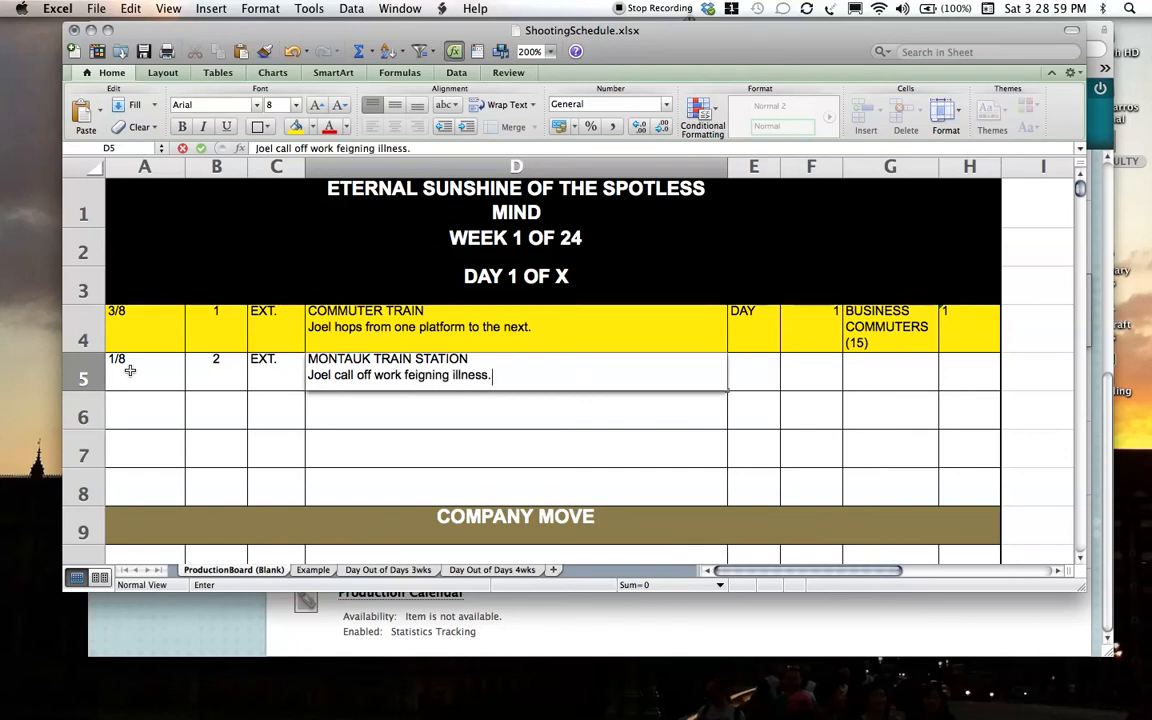
key(Tab)
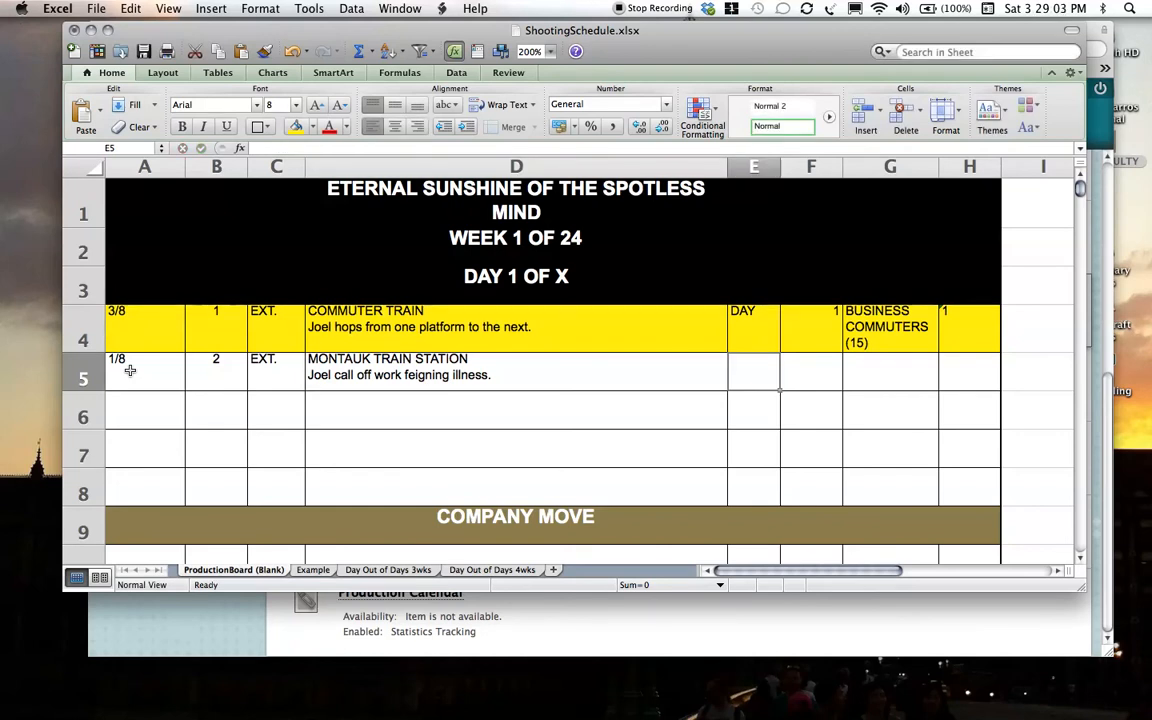
Enter DAY as the time of day in E5 and 1 as the character number in F5.
text(d)
key(BackSpace)
text(DAY)
key(Tab)
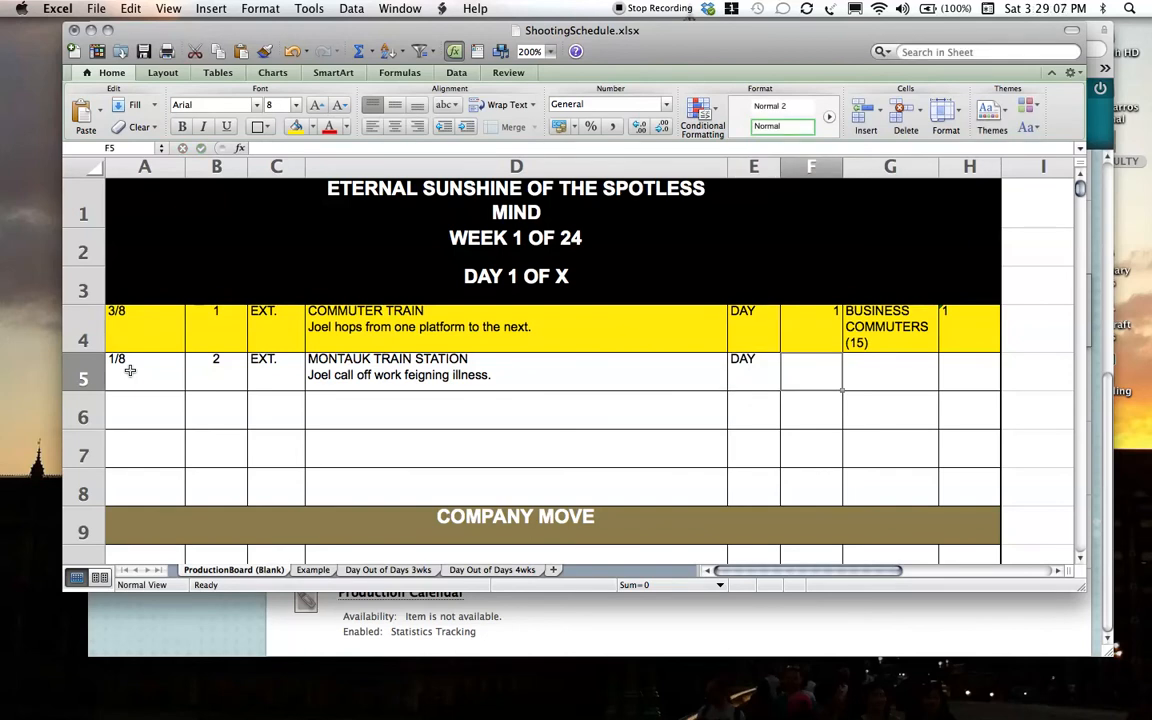
text(1)
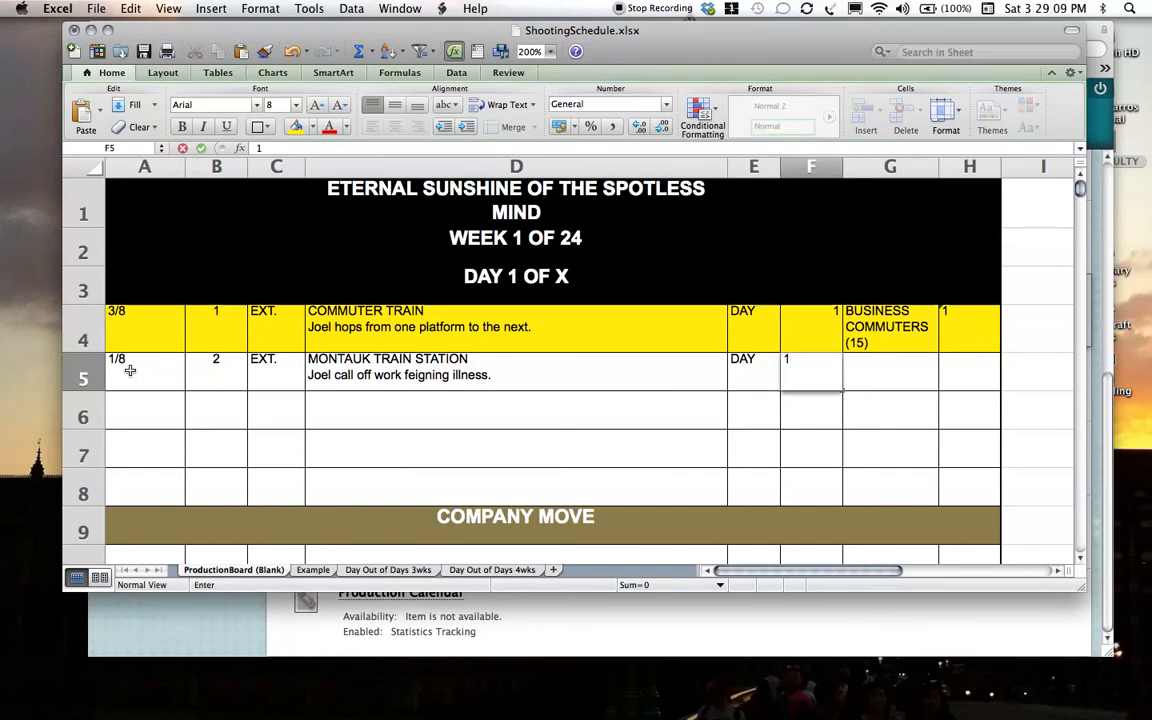
key(Tab)
Enter NONE as the extras in G5 and 1 as the script page in H5.
text(no)
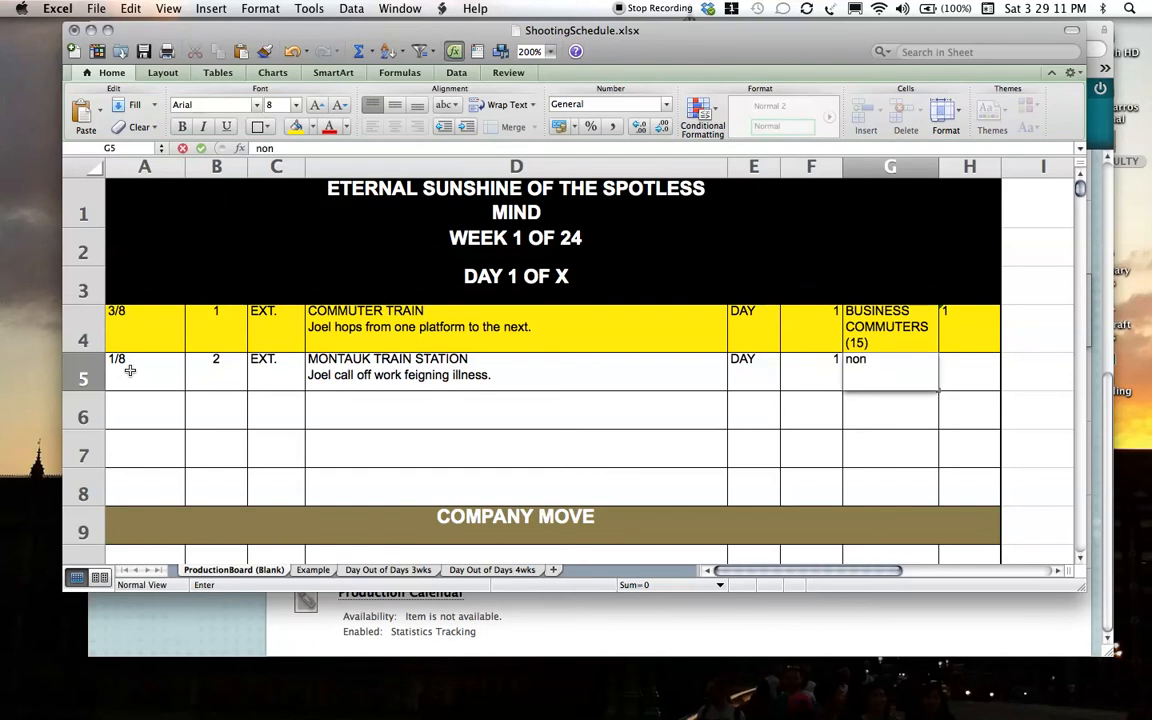
key(BackSpace)
text(NONE)
key(Tab)
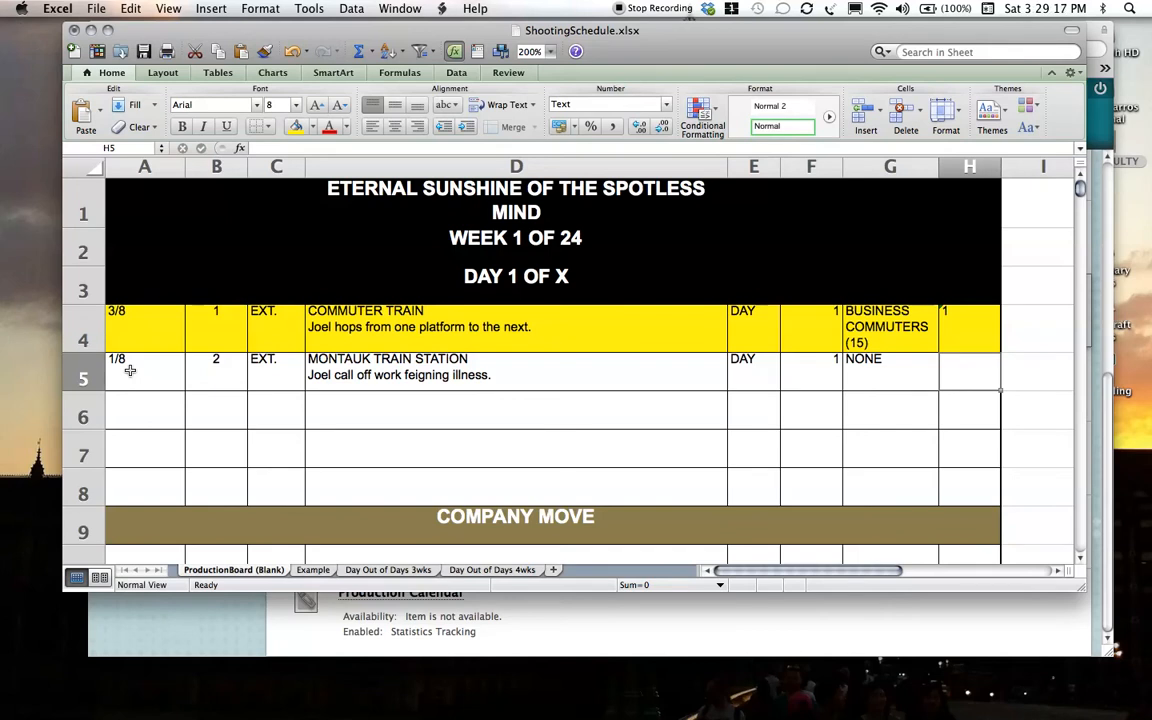
text(1)
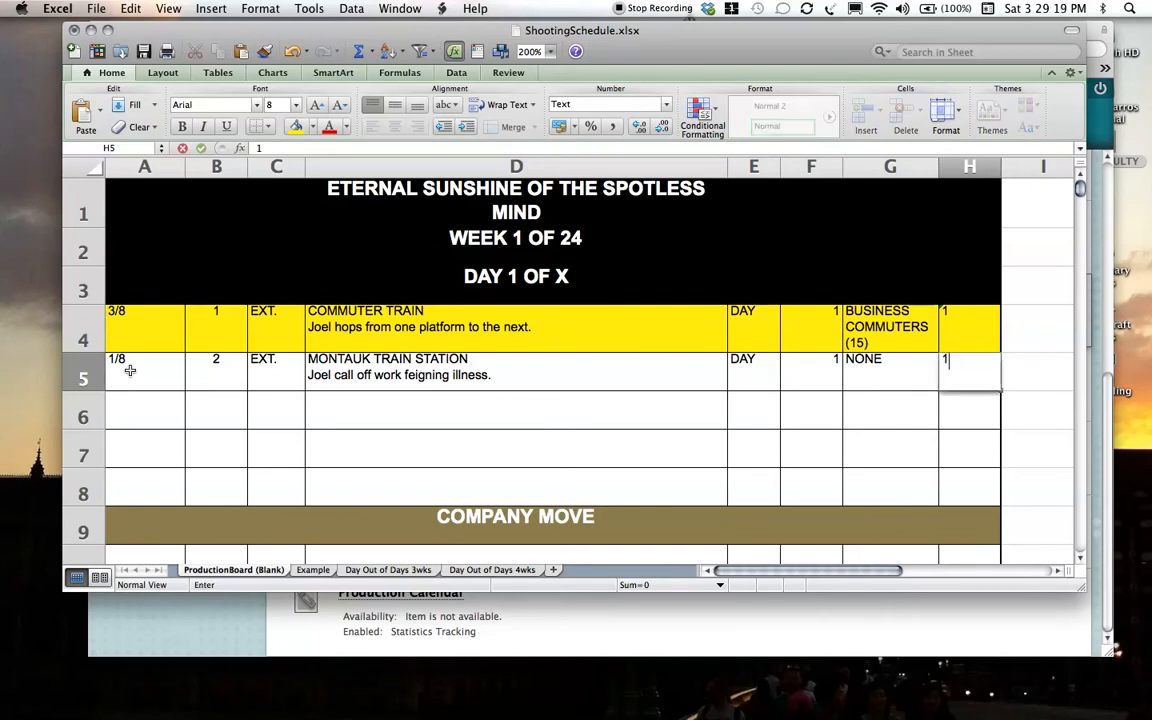
key(Return)
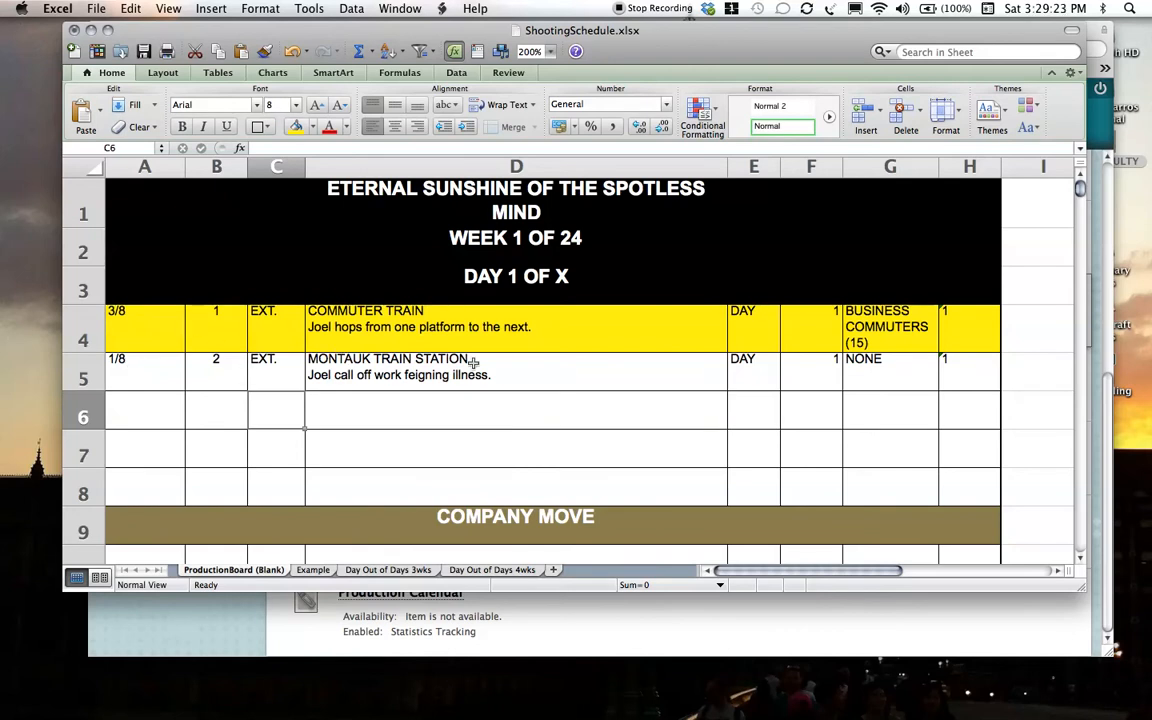
Look up the word "feigning" from D5's description in the Dashboard Dictionary, then return to the Excel sheet.
double_click(432, 375)
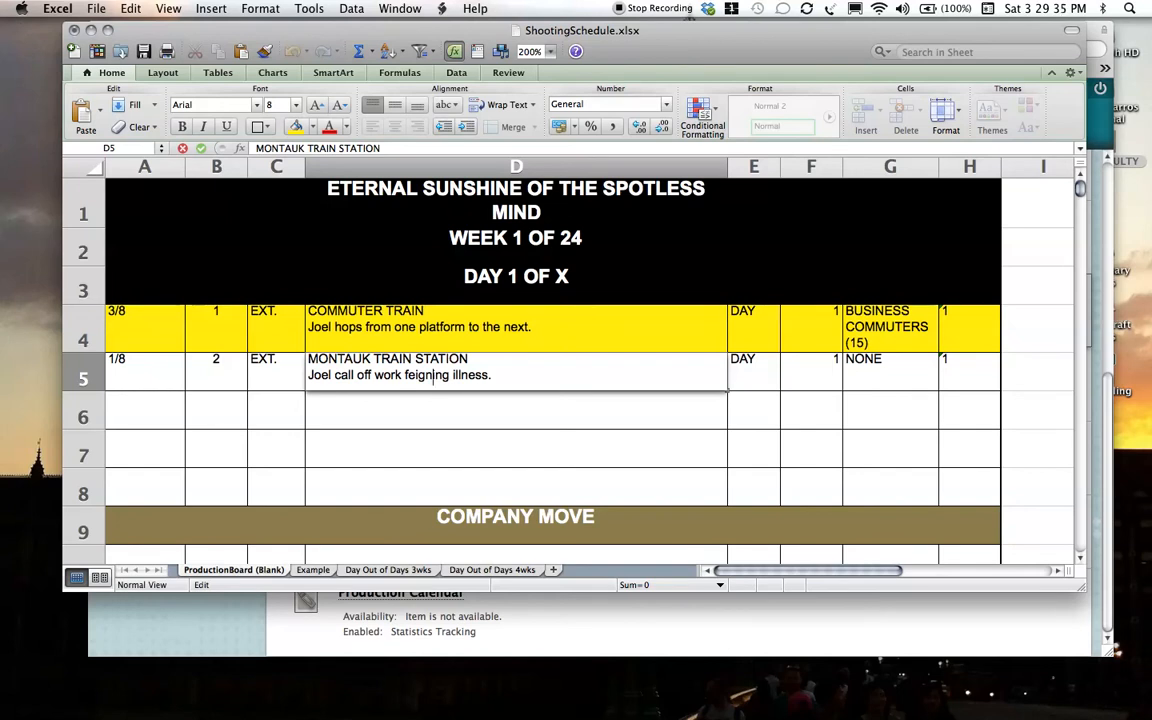
key(shift+Left)
key(shift+Left)
key(shift+Left)
key(shift+Left)
key(shift+Left)
key(shift+Left)
key(shift+Left)
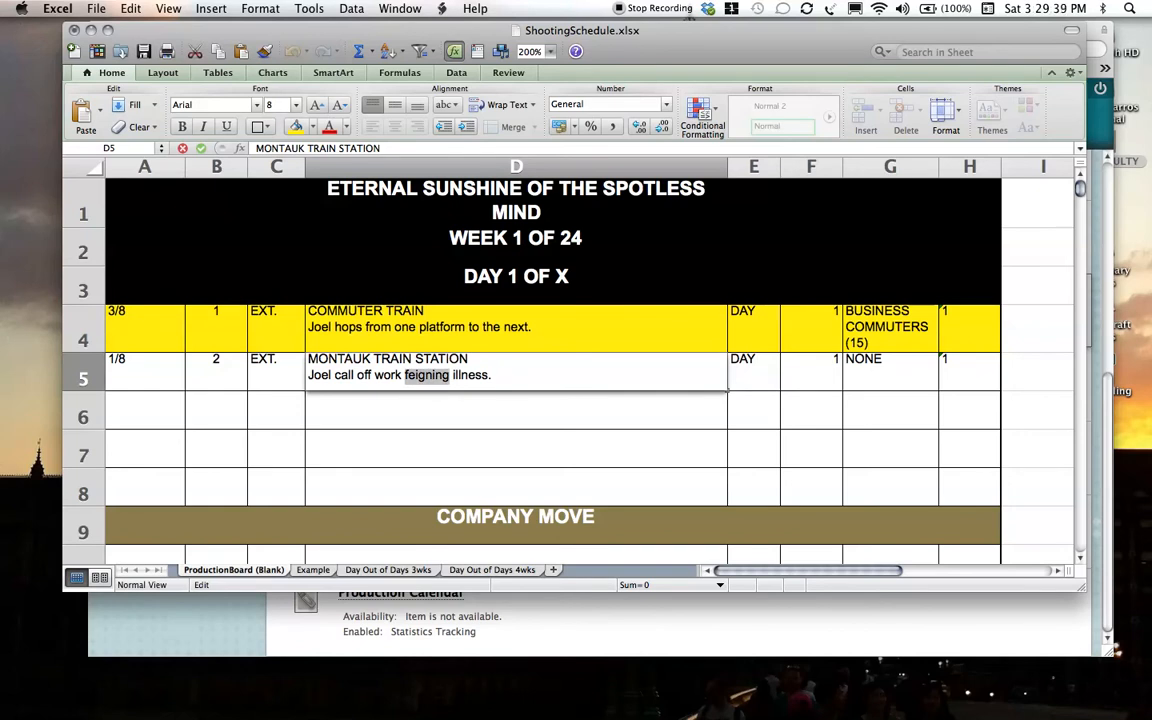
key(Left)
mouse_move(88, 714)
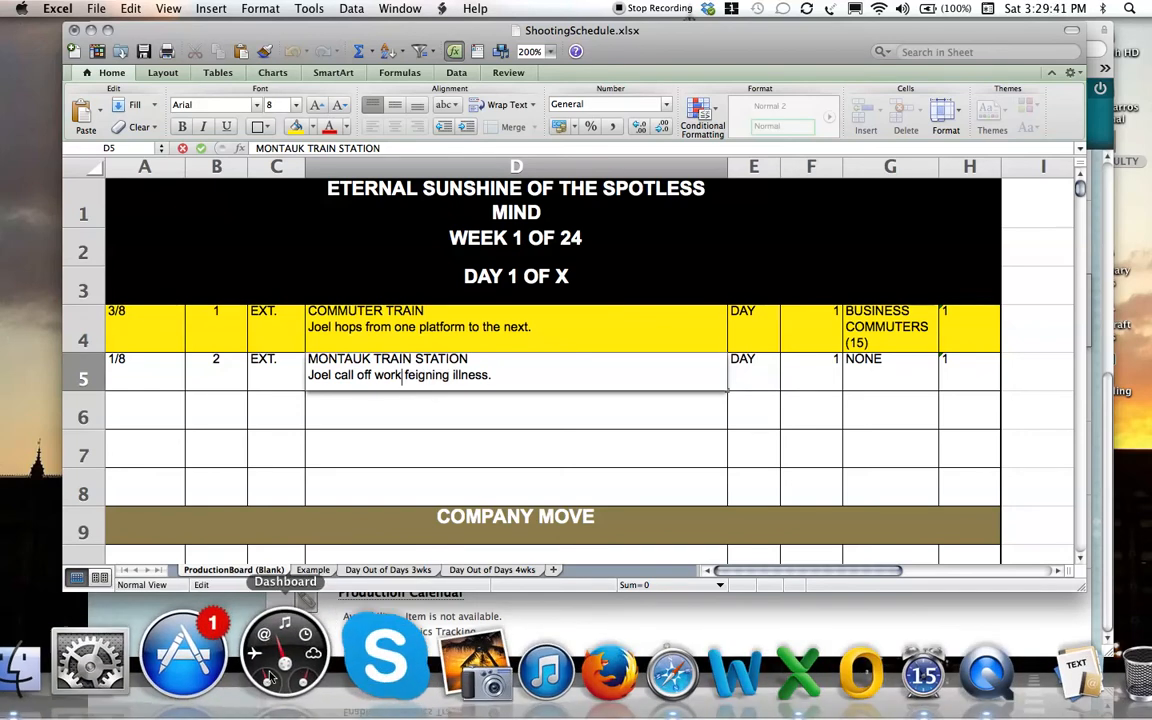
click(266, 679)
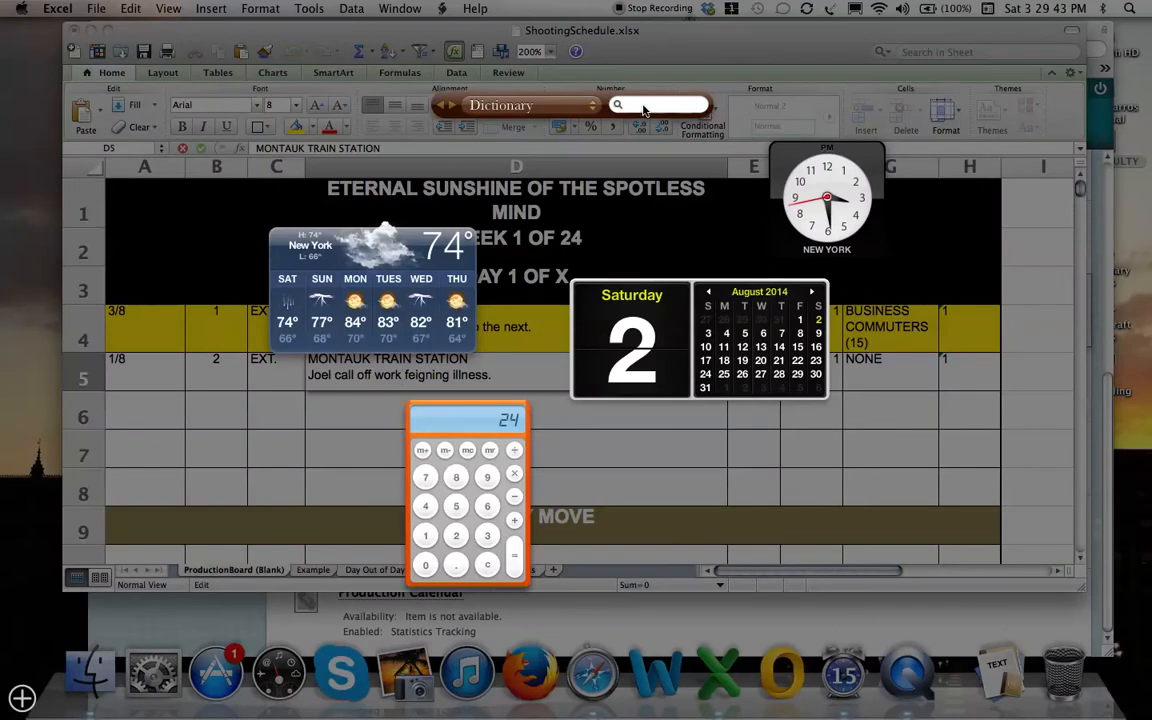
click(645, 107)
text(FEIGNIN)
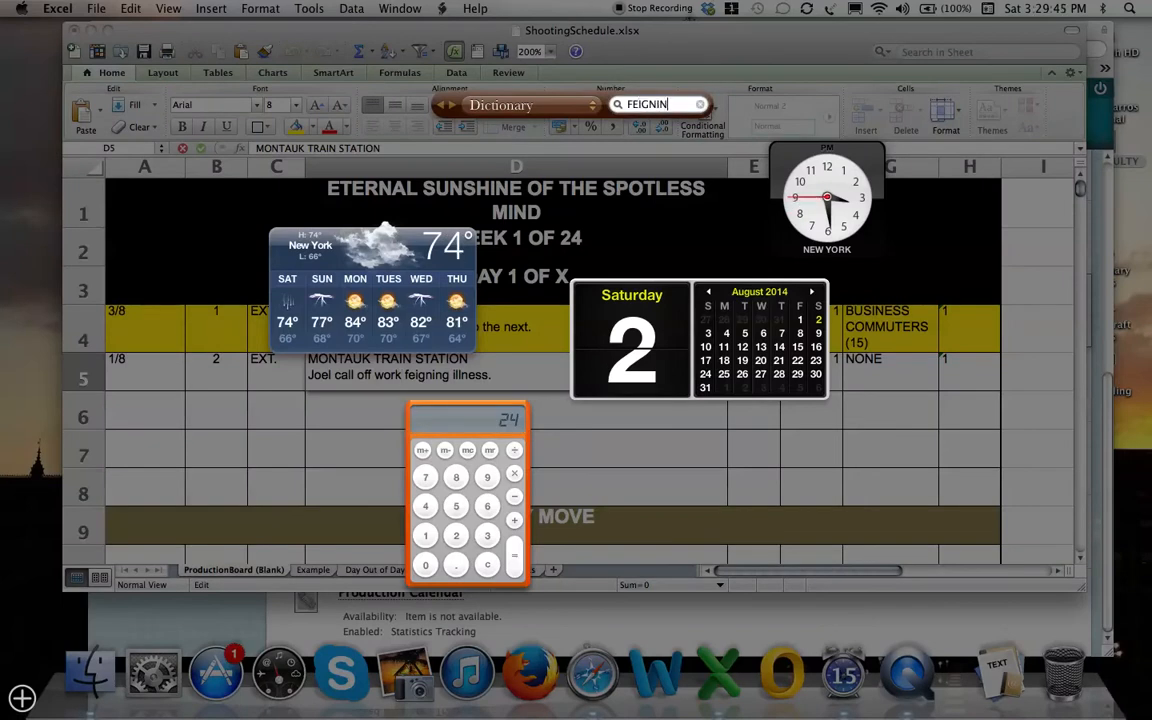
key(BackSpace)
key(BackSpace)
key(BackSpace)
key(BackSpace)
key(BackSpace)
text(feigning illn)
key(BackSpace)
key(BackSpace)
key(BackSpace)
key(BackSpace)
text(gning)
key(Return)
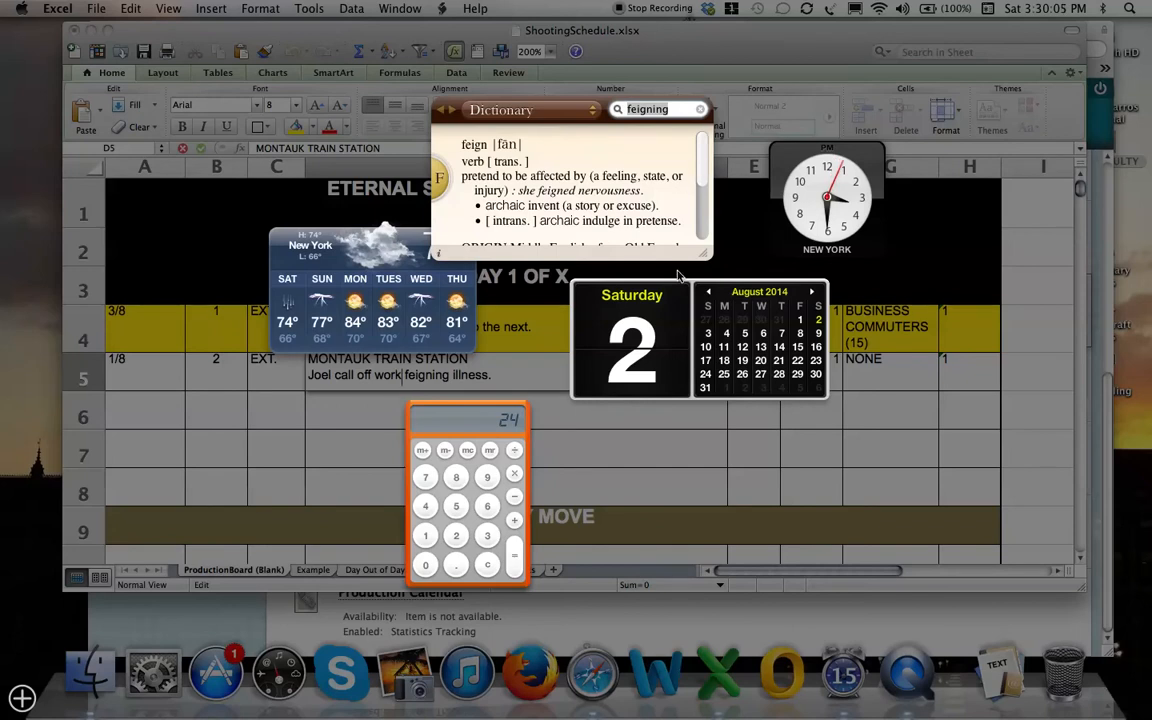
click(640, 440)
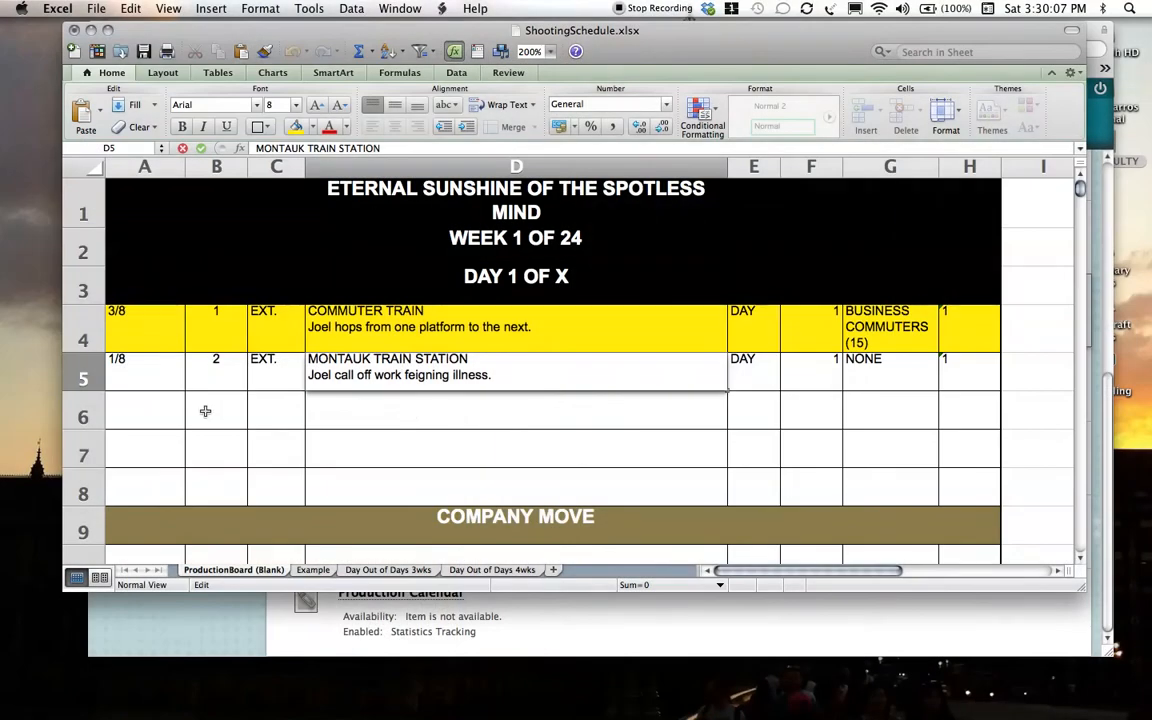
Fill the scene 2 strip, A5 through H5, with the same yellow as scene 1.
click(952, 378)
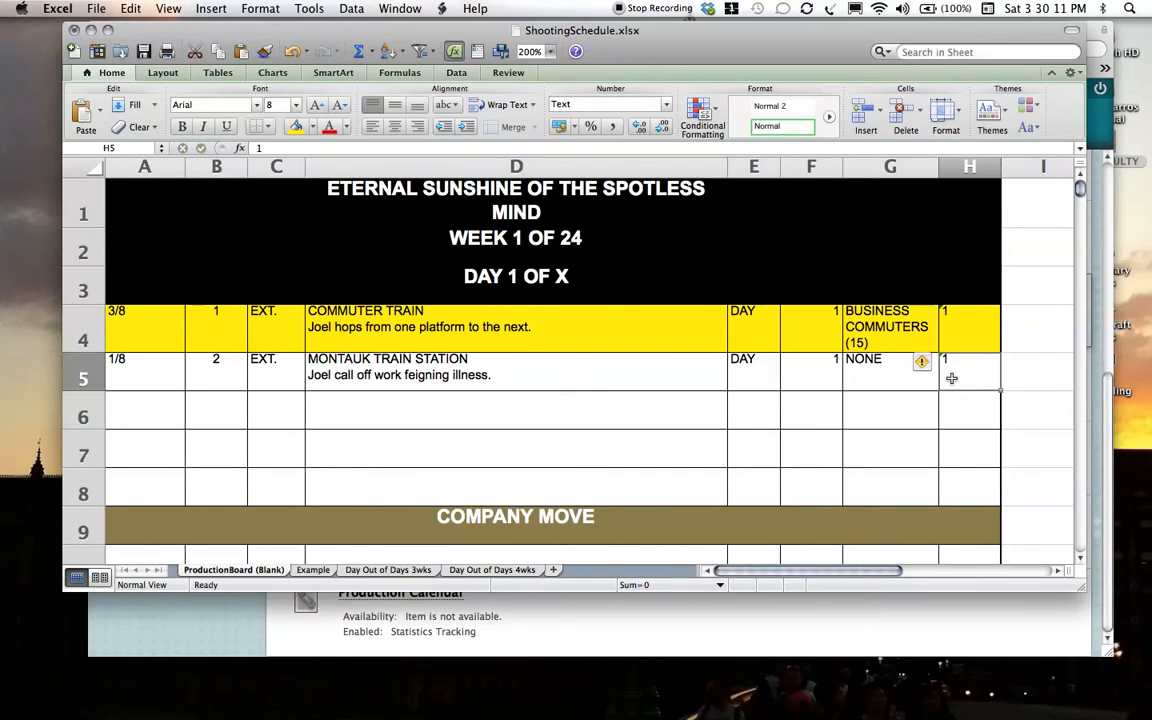
drag(952, 378, 131, 381)
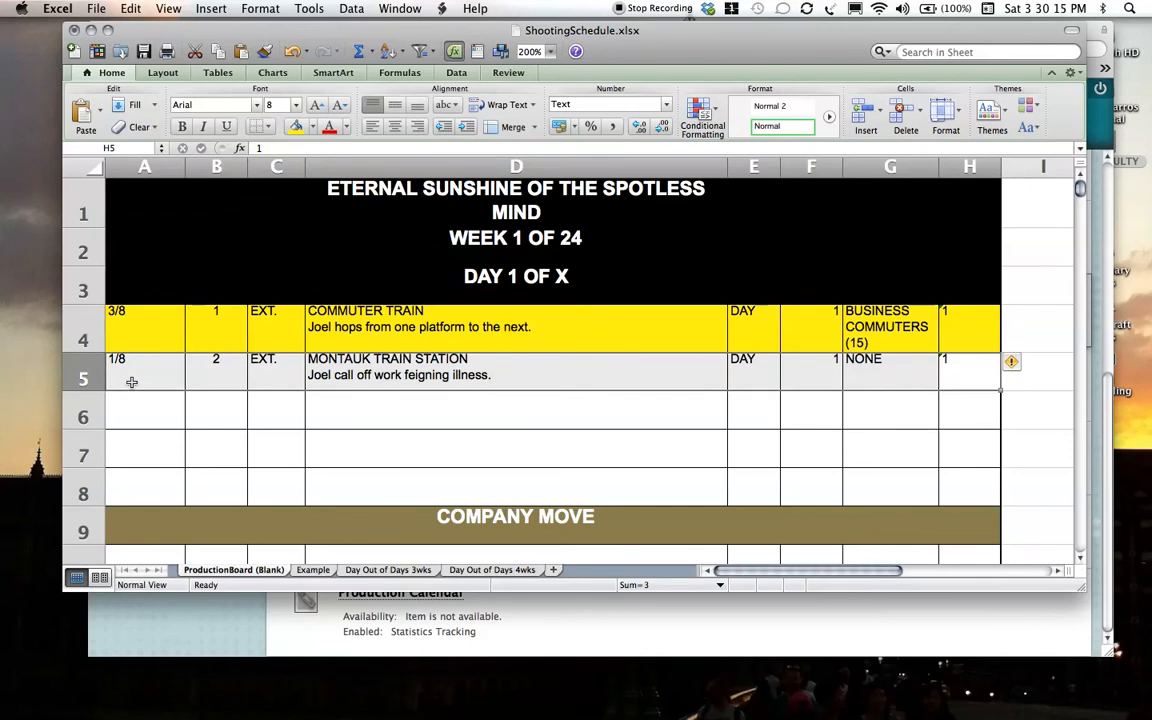
click(295, 127)
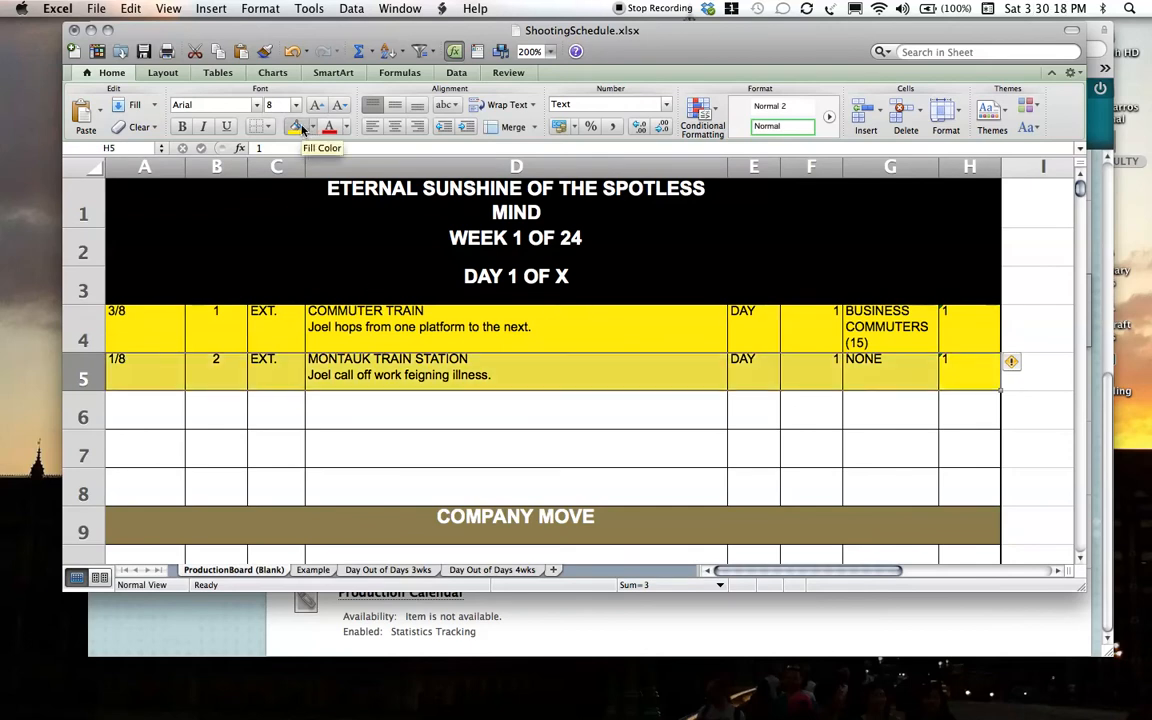
Start the scene 3 row with 1/8 in A6 and scene number 3 in B6, leaving C6 empty.
click(173, 401)
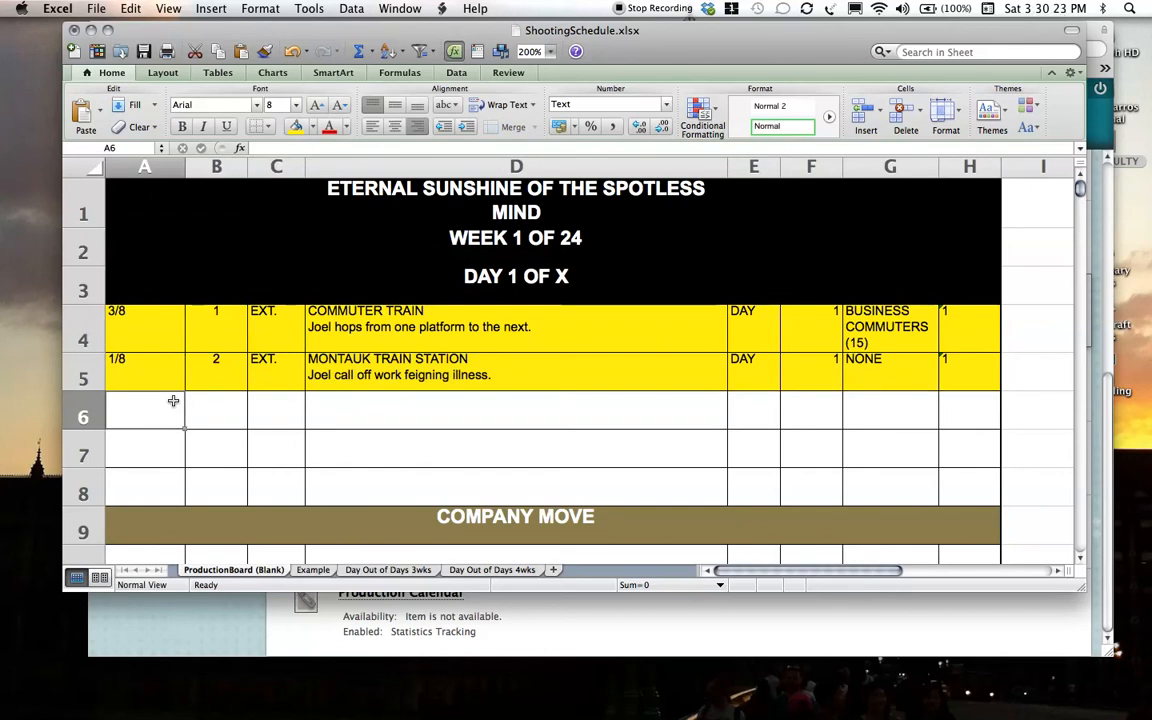
text(1/3)
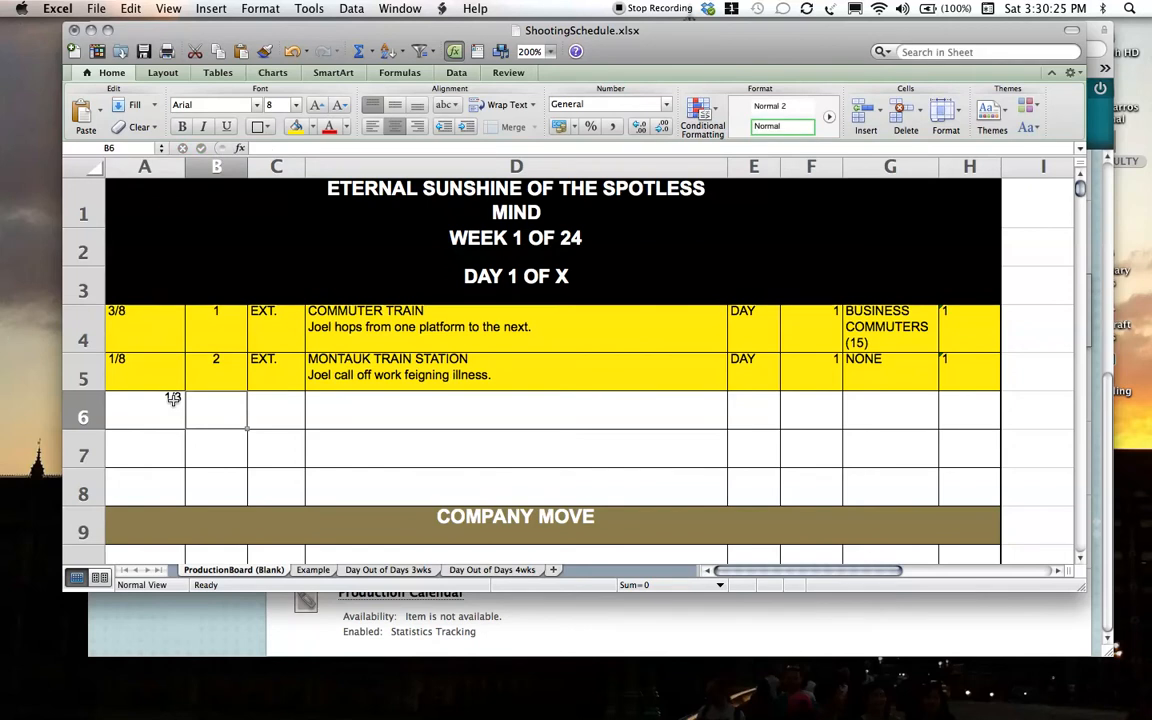
key(BackSpace)
key(BackSpace)
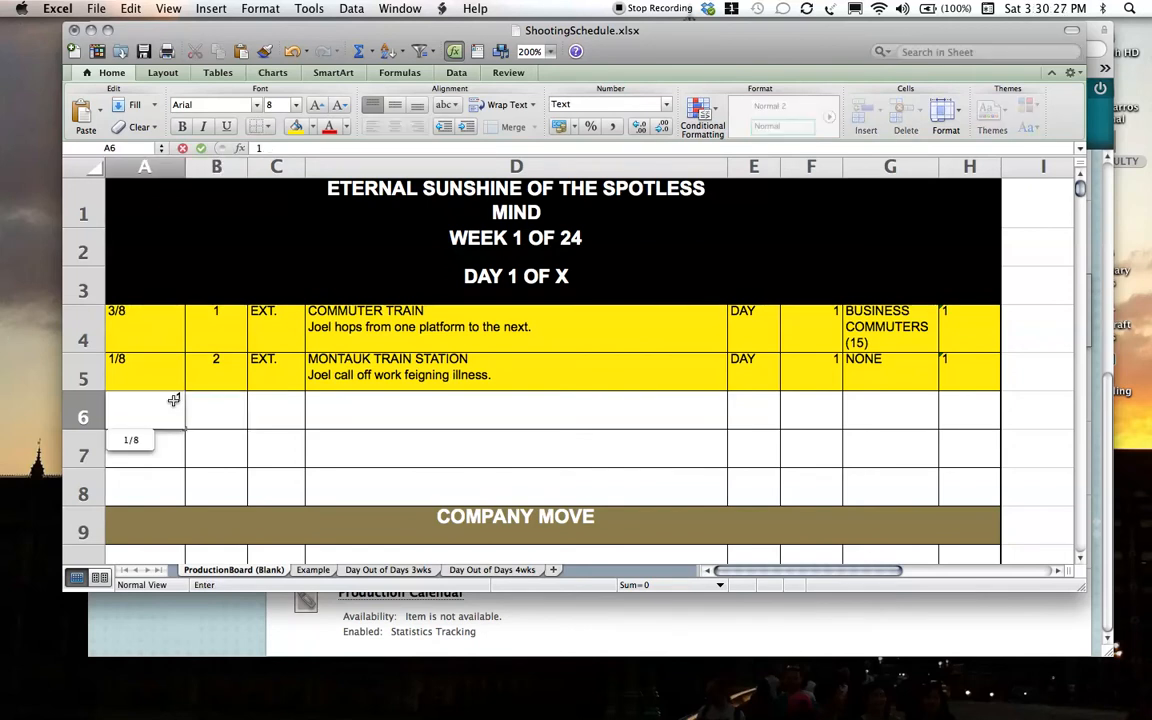
key(Tab)
text(3)
key(Return)
text(ex)
key(BackSpace)
key(BackSpace)
key(Escape)
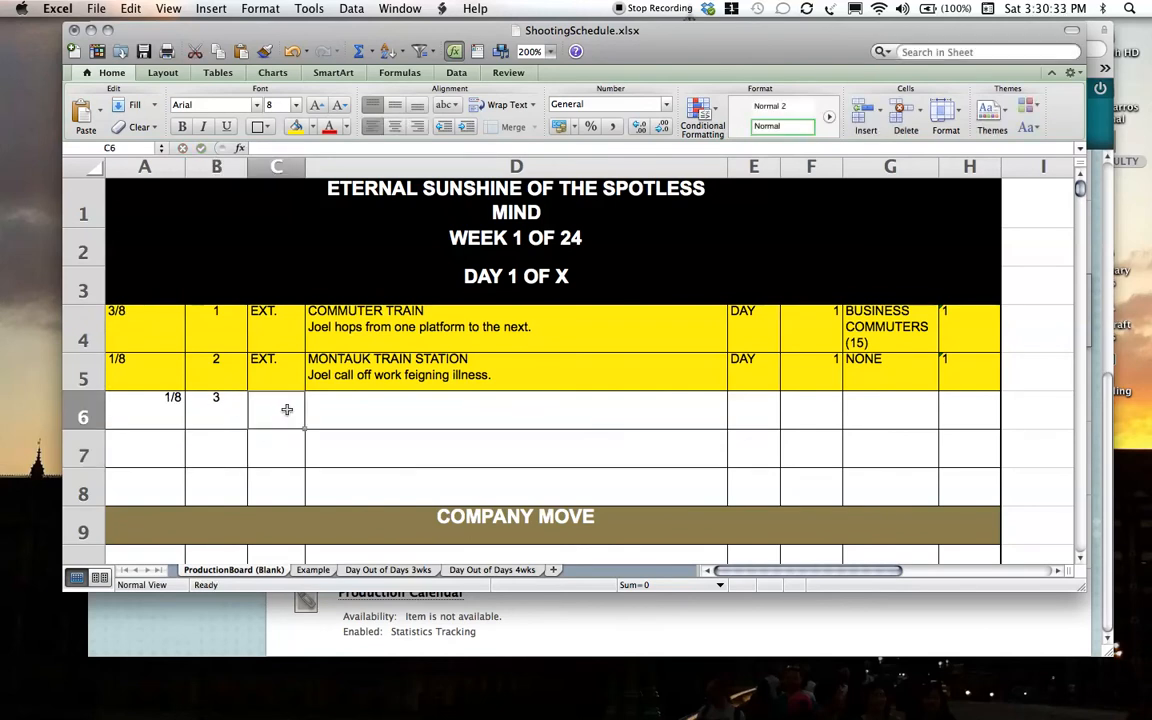
Left-align all of column A so the 1/8 in A6 matches the rows above it.
click(143, 408)
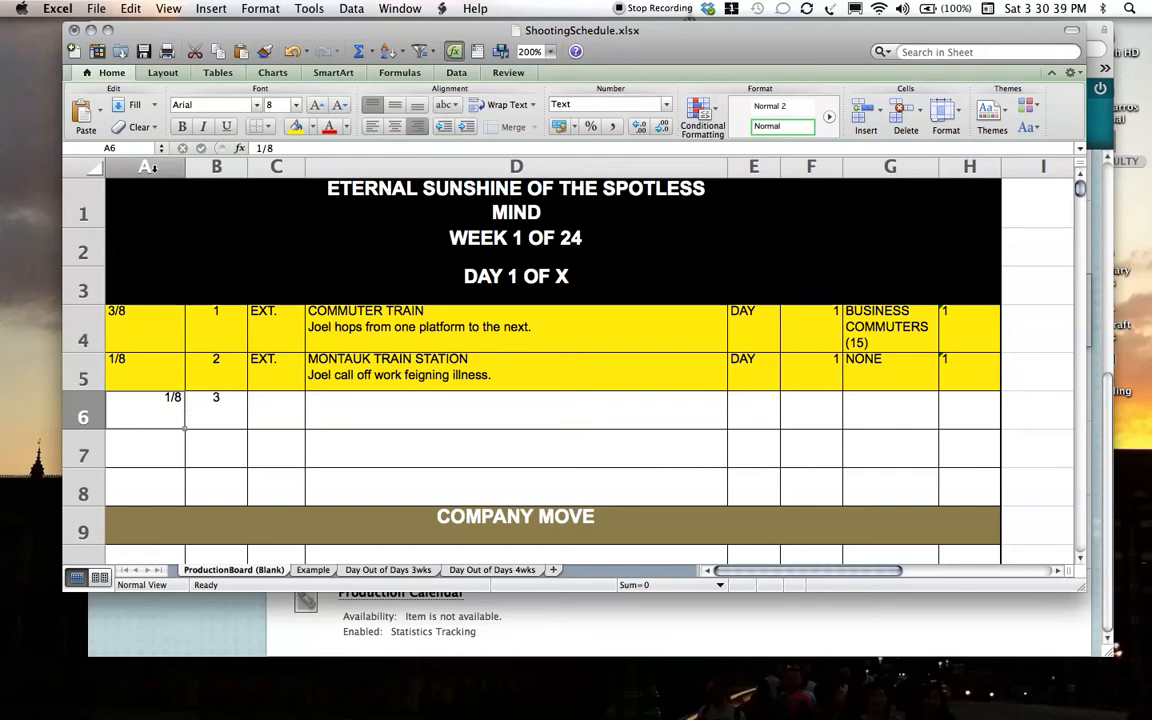
click(147, 167)
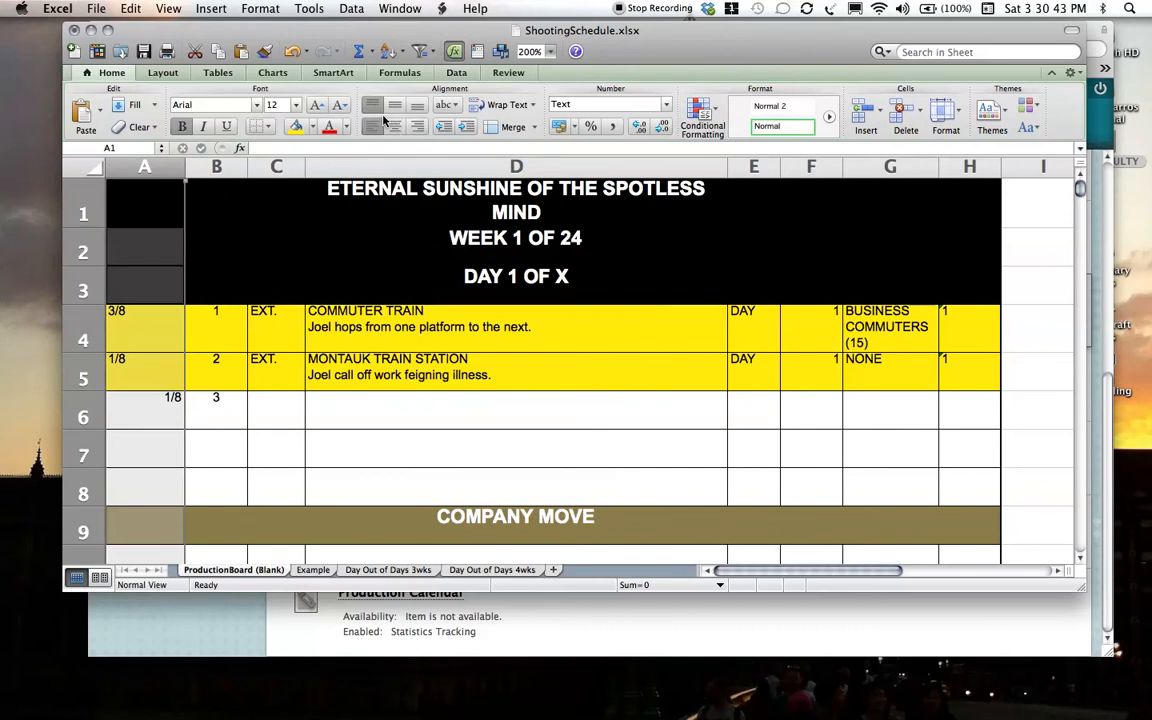
click(374, 127)
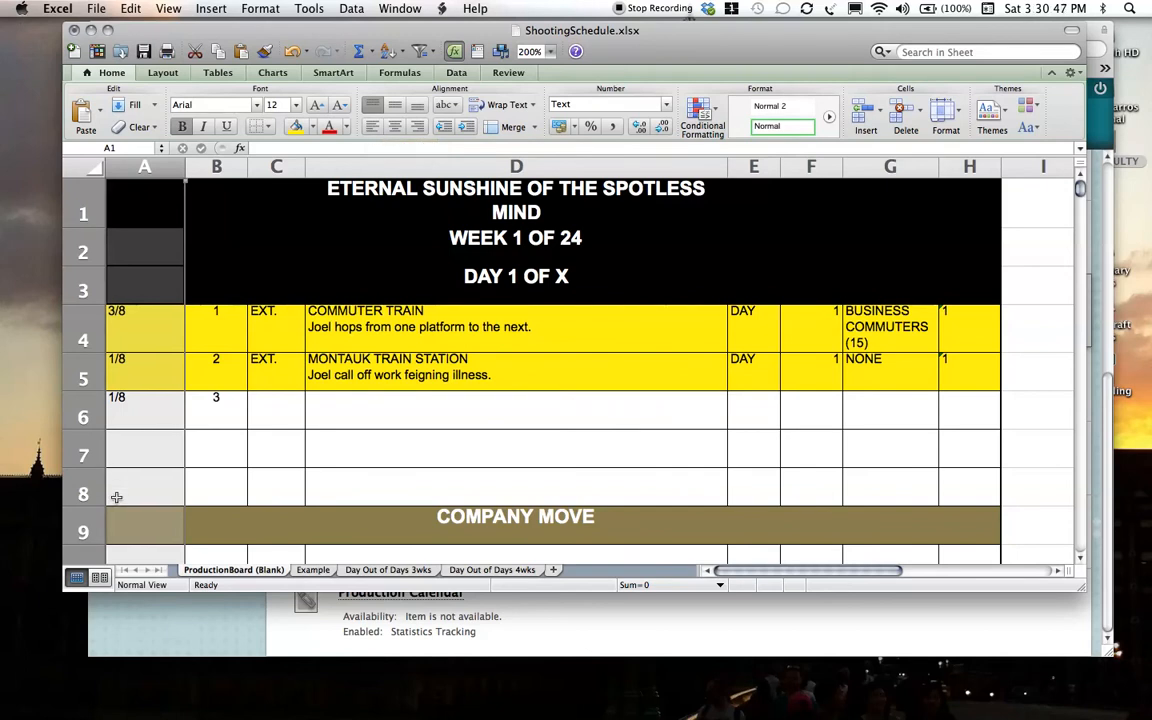
click(260, 420)
click(160, 446)
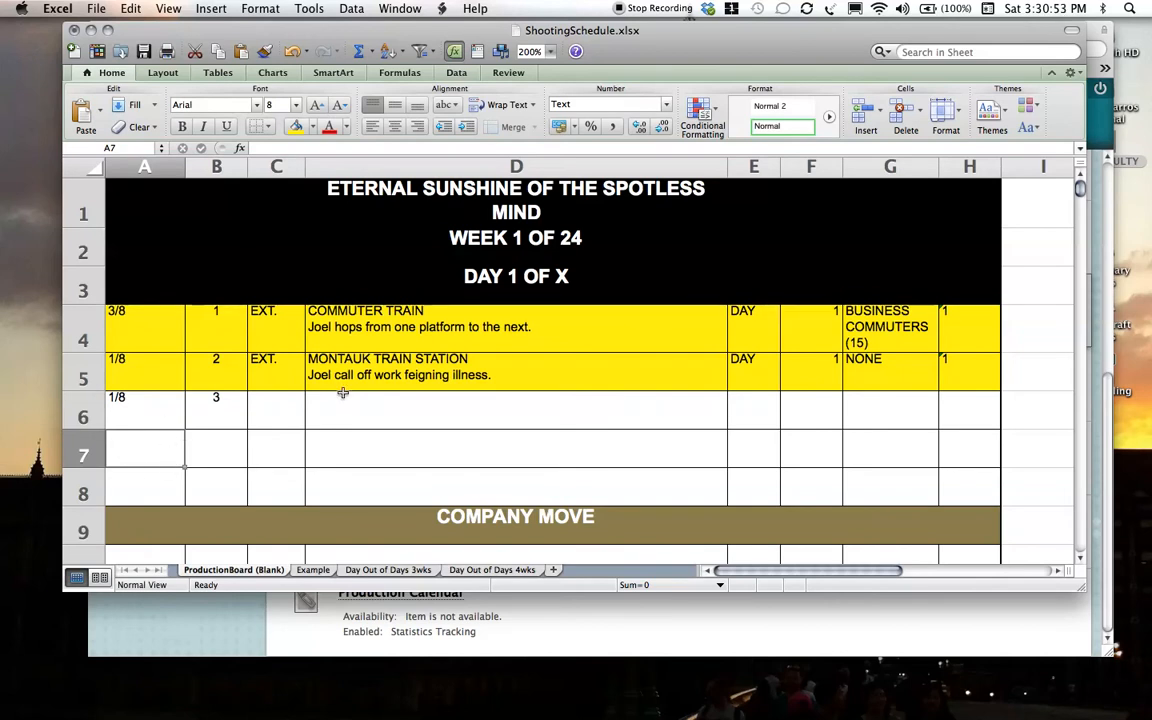
Enter EXT. as the setting of scene 3 in C6.
click(262, 417)
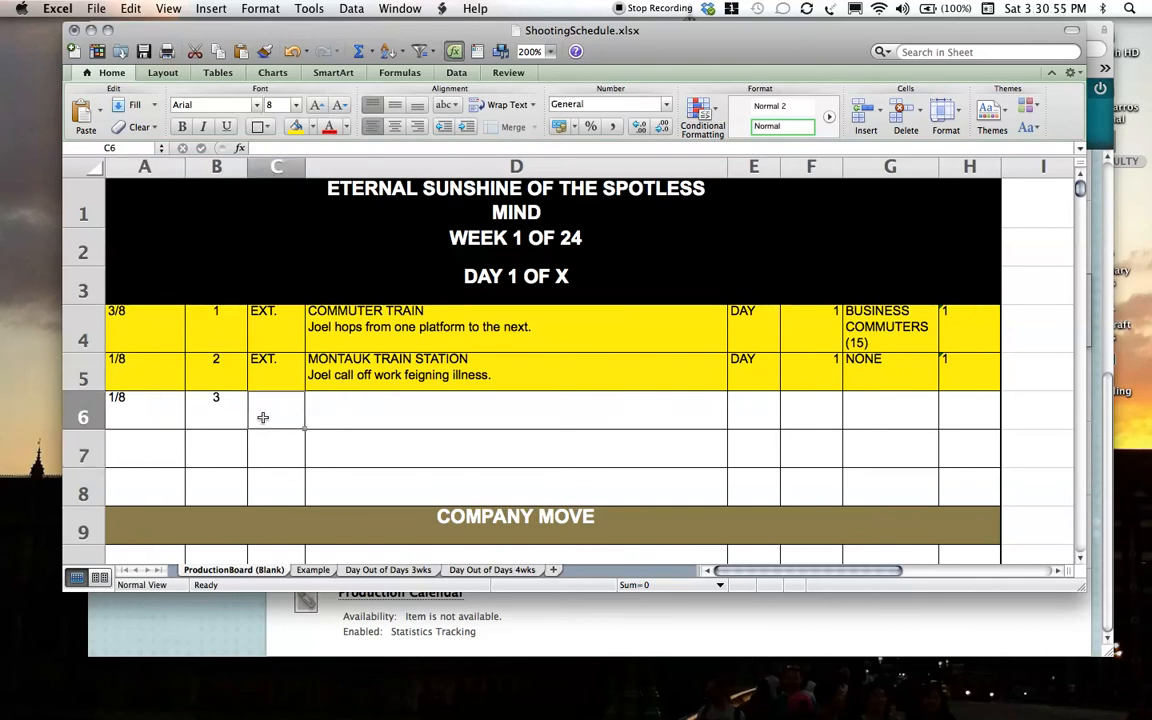
text(ext)
key(BackSpace)
key(BackSpace)
text(EXT.)
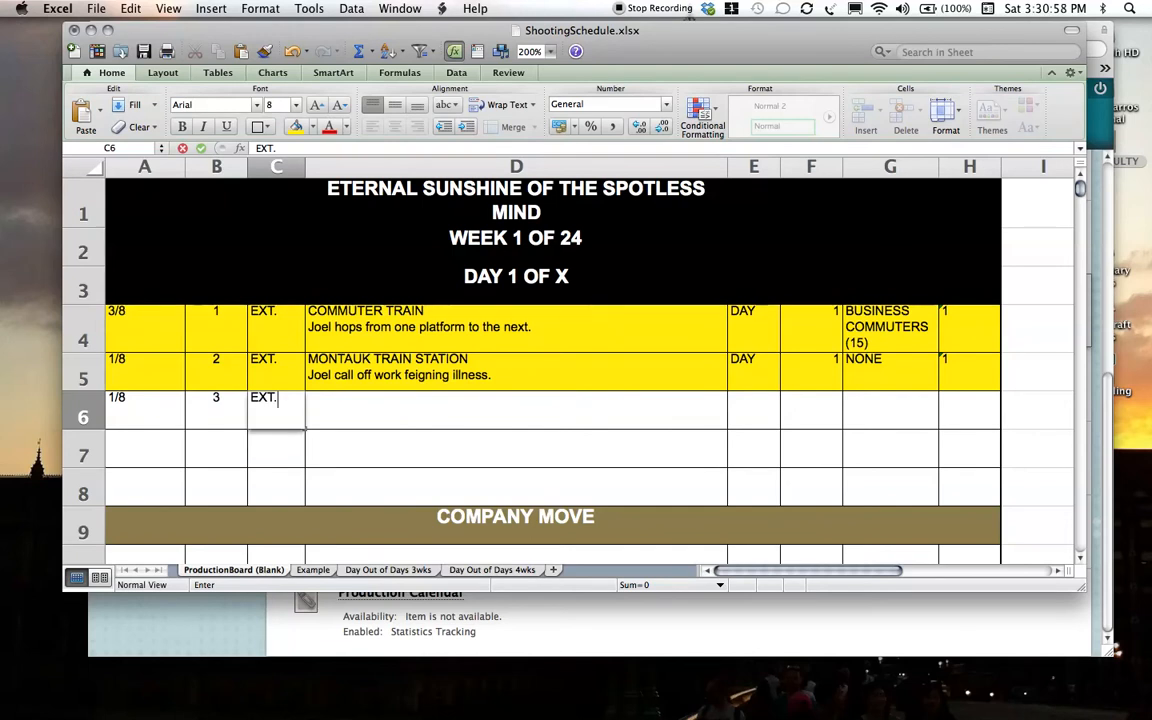
key(Tab)
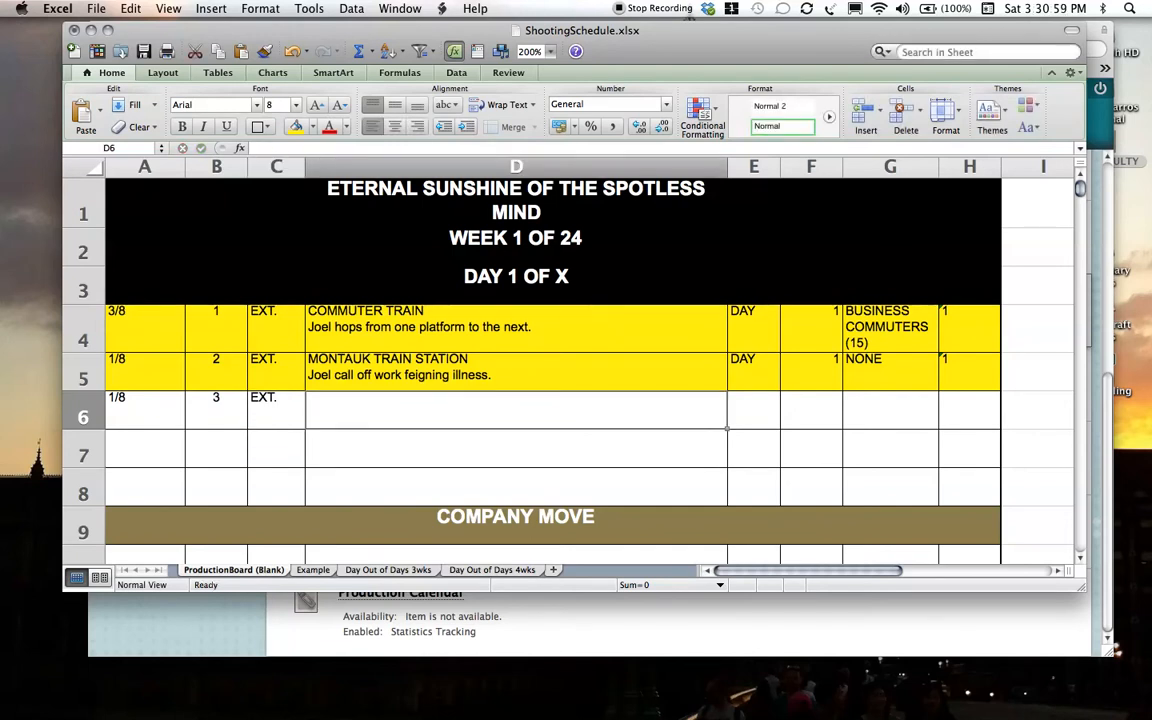
Enter BEACH in D6 with "Joel wanders about the cold desolate beach." on a second line within the cell.
text(BEACH)
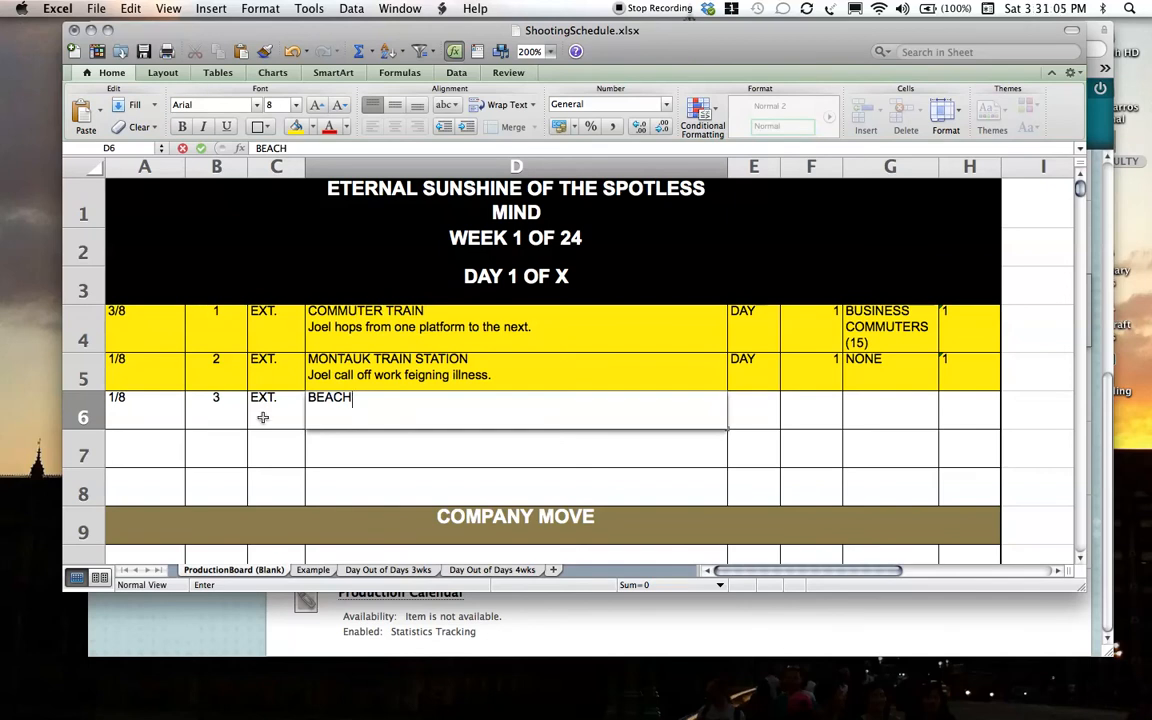
key(ctrl+alt+Return)
text(Joel wanders about the cold desolate beac)
key(Tab)
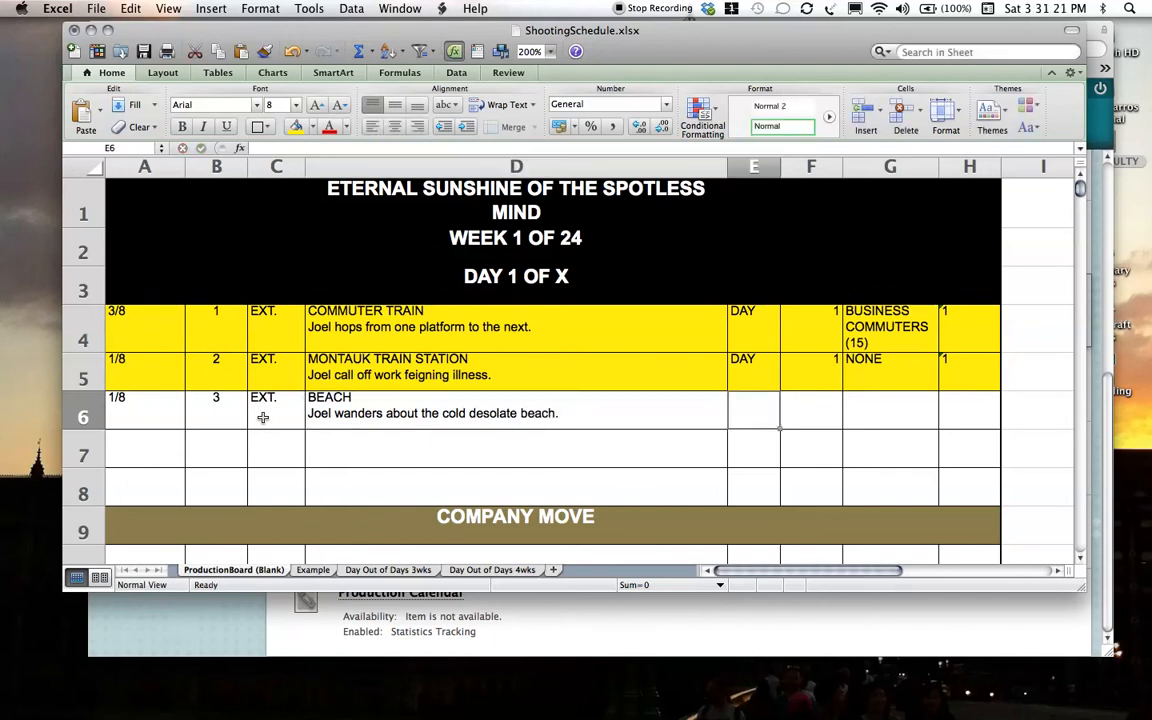
Complete the scene 3 row with DAY in E6, 1 in F6, NONE in G6 and 1 in H6.
text(DAY)
key(Tab)
text(1)
key(Tab)
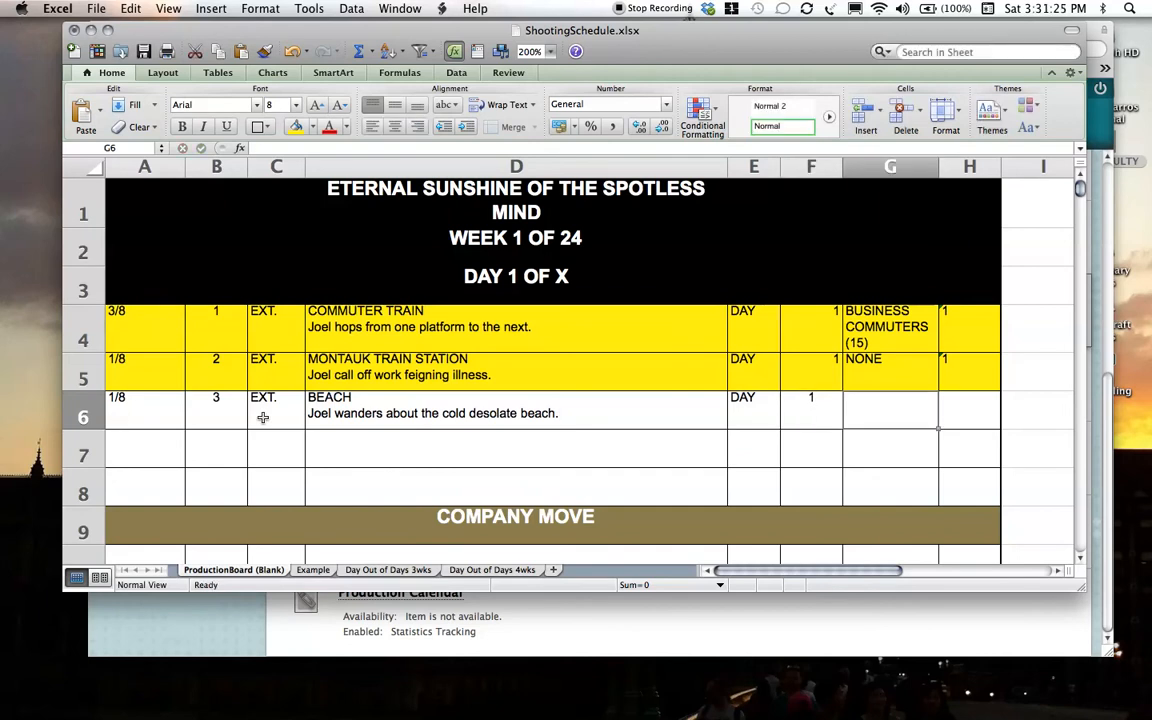
text(NON)
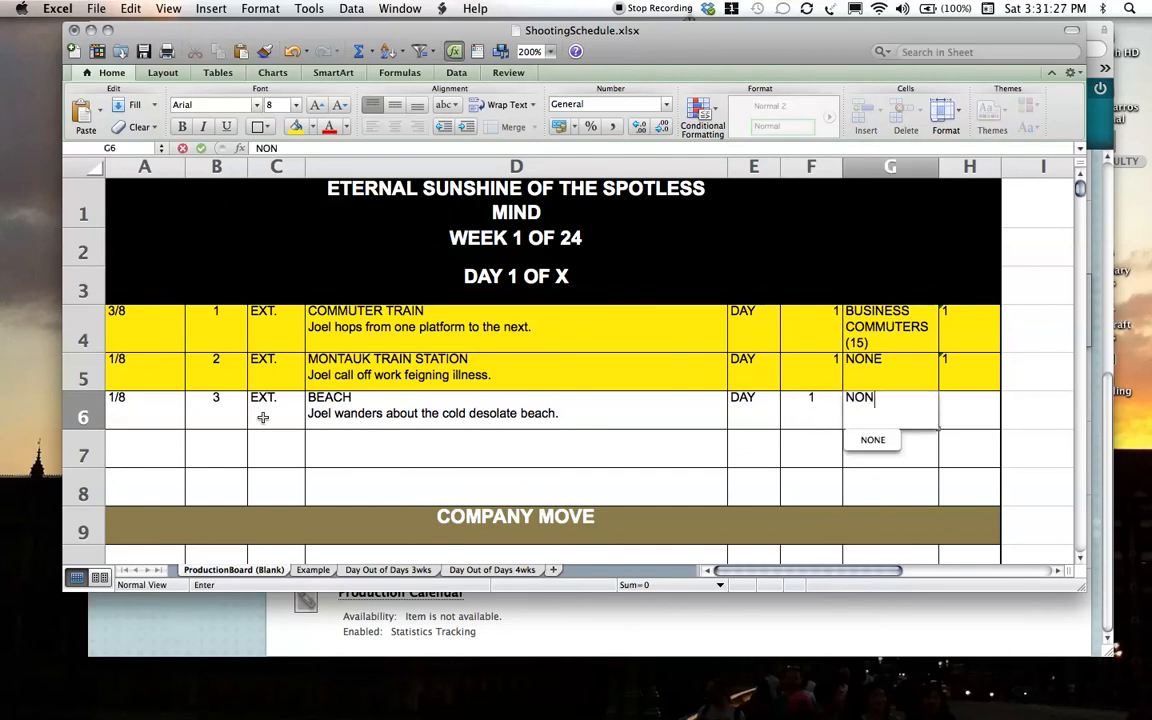
text(E)
key(Tab)
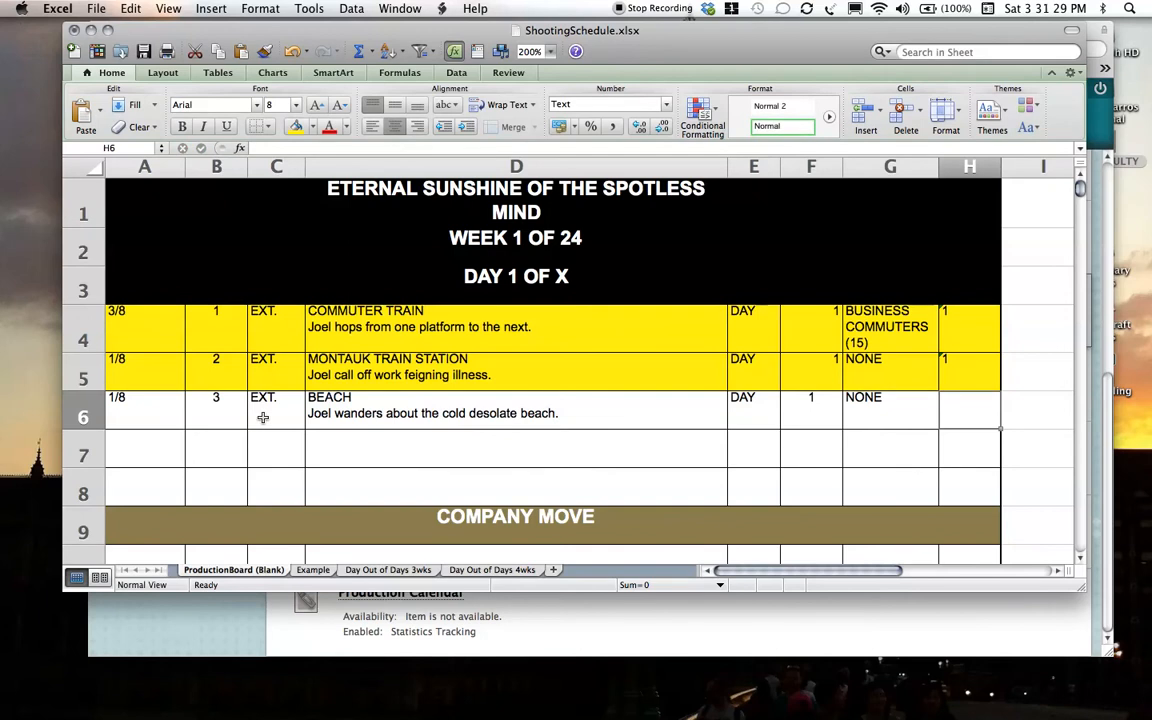
text(1)
click(262, 431)
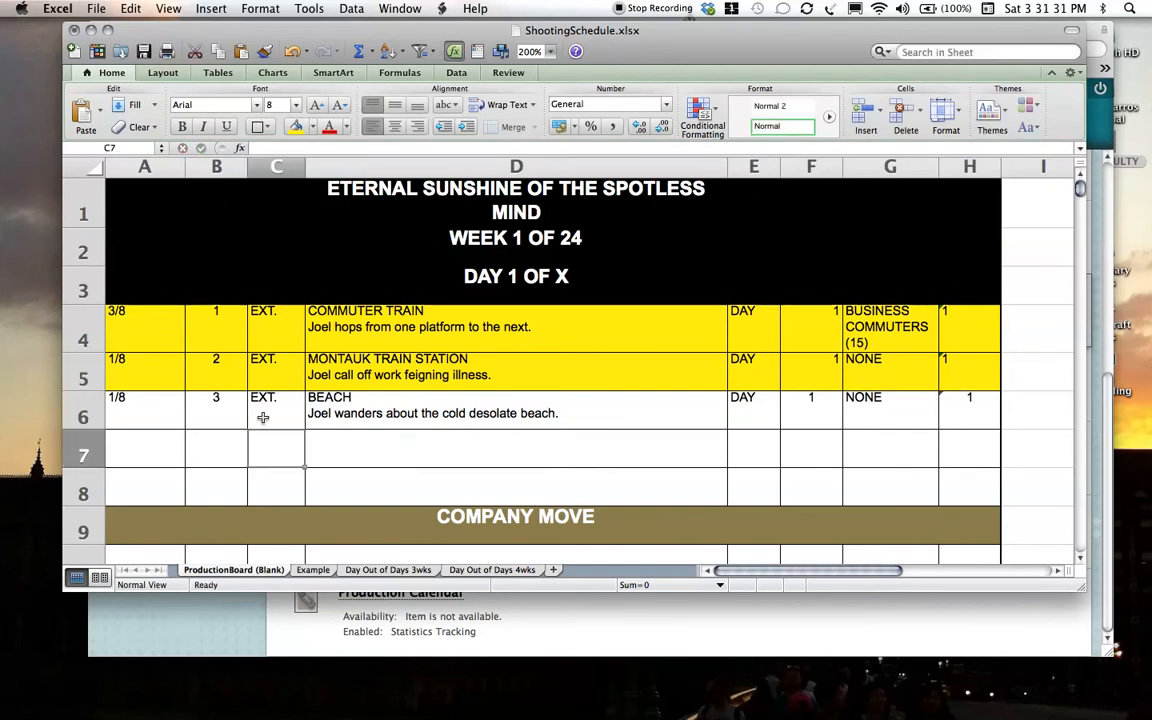
Right-align column F and left-align column H so their entries line up across the scene rows.
click(804, 170)
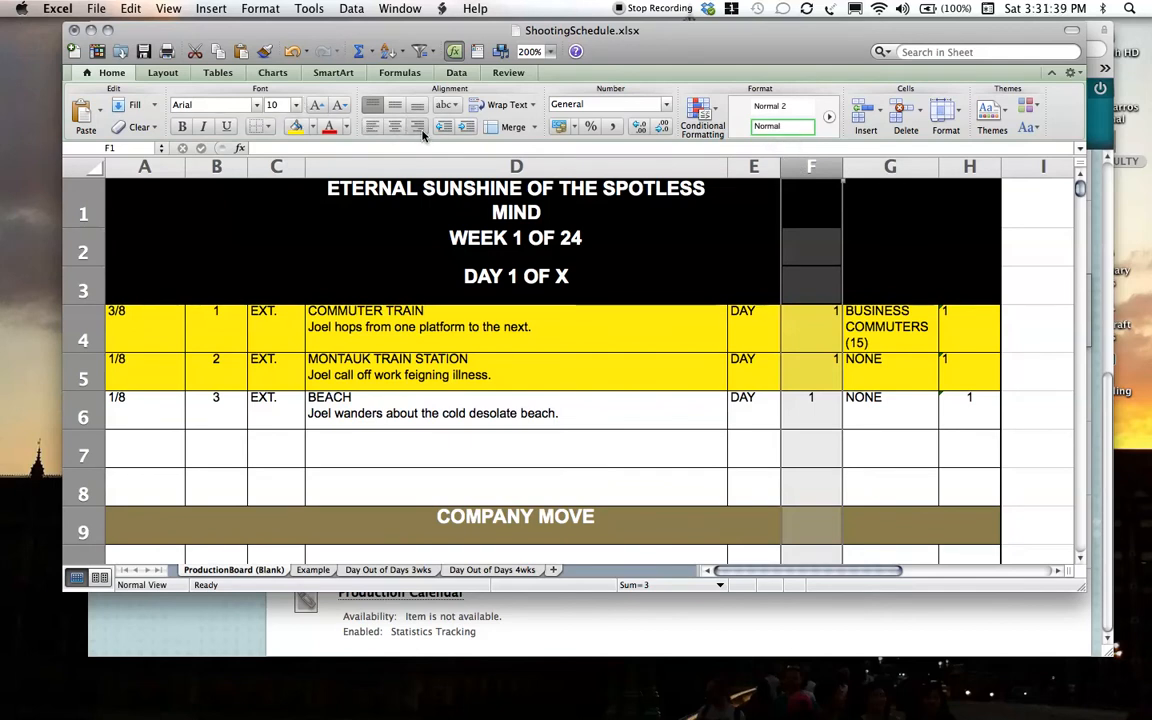
click(969, 168)
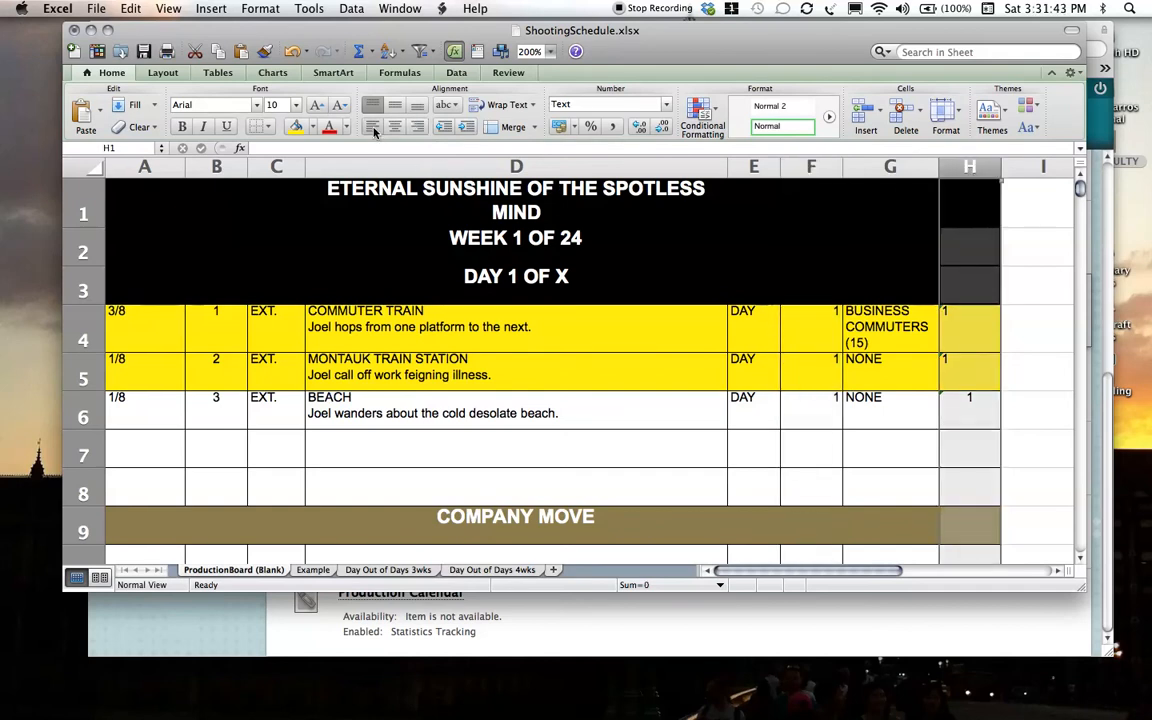
click(577, 455)
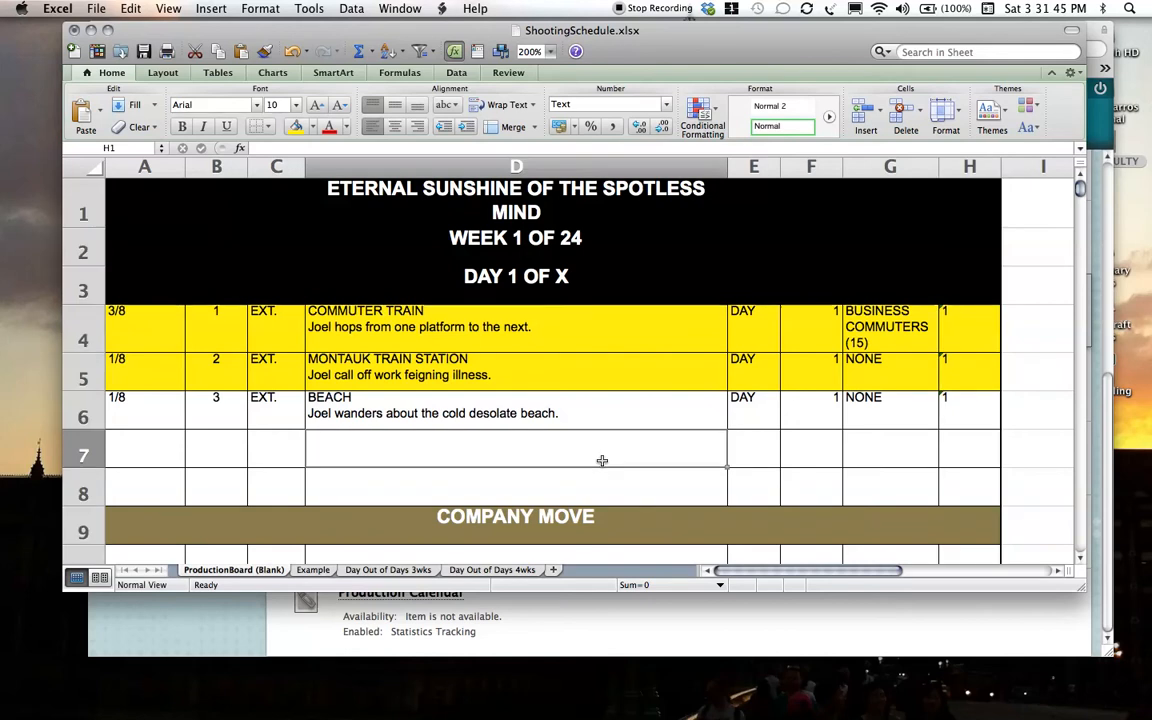
Fill the scene 3 strip, A6 through H6, with the same yellow as scenes 1 and 2.
click(134, 440)
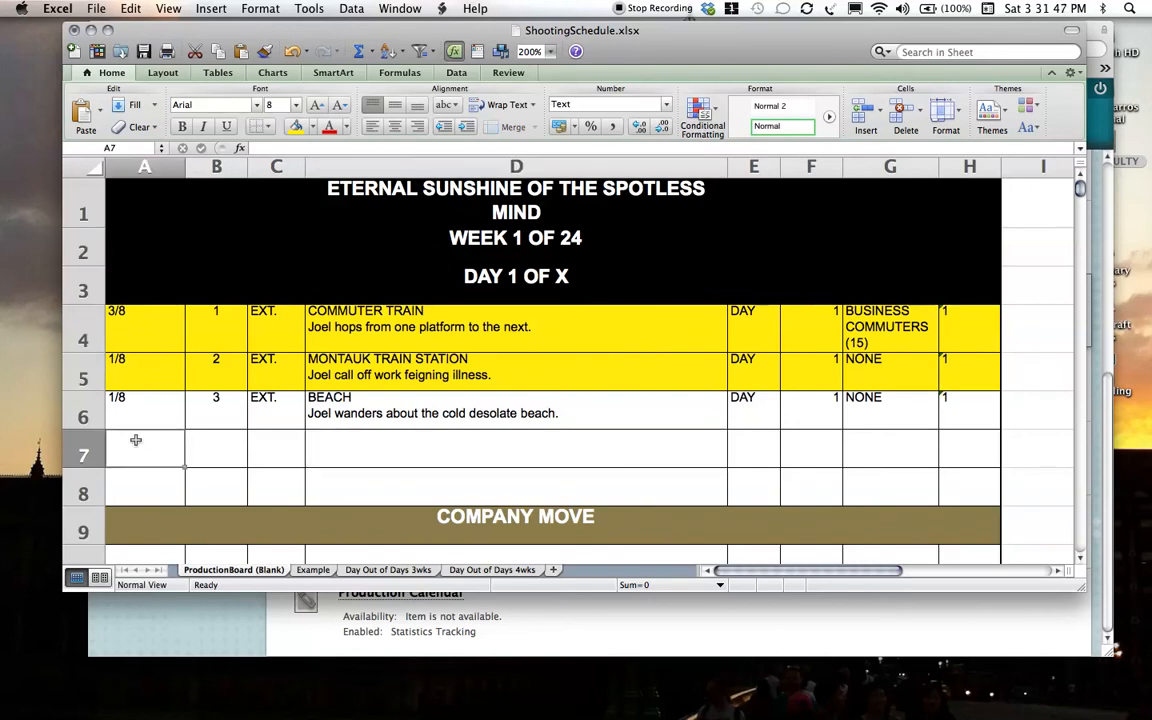
drag(967, 409, 165, 424)
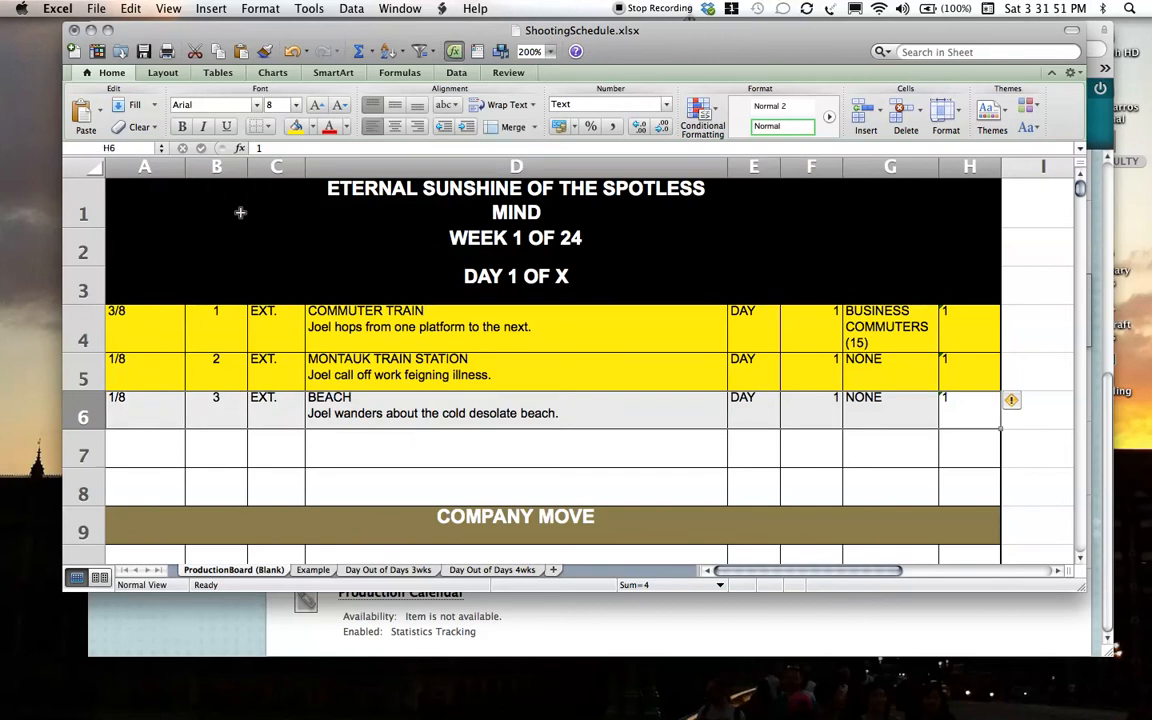
click(296, 128)
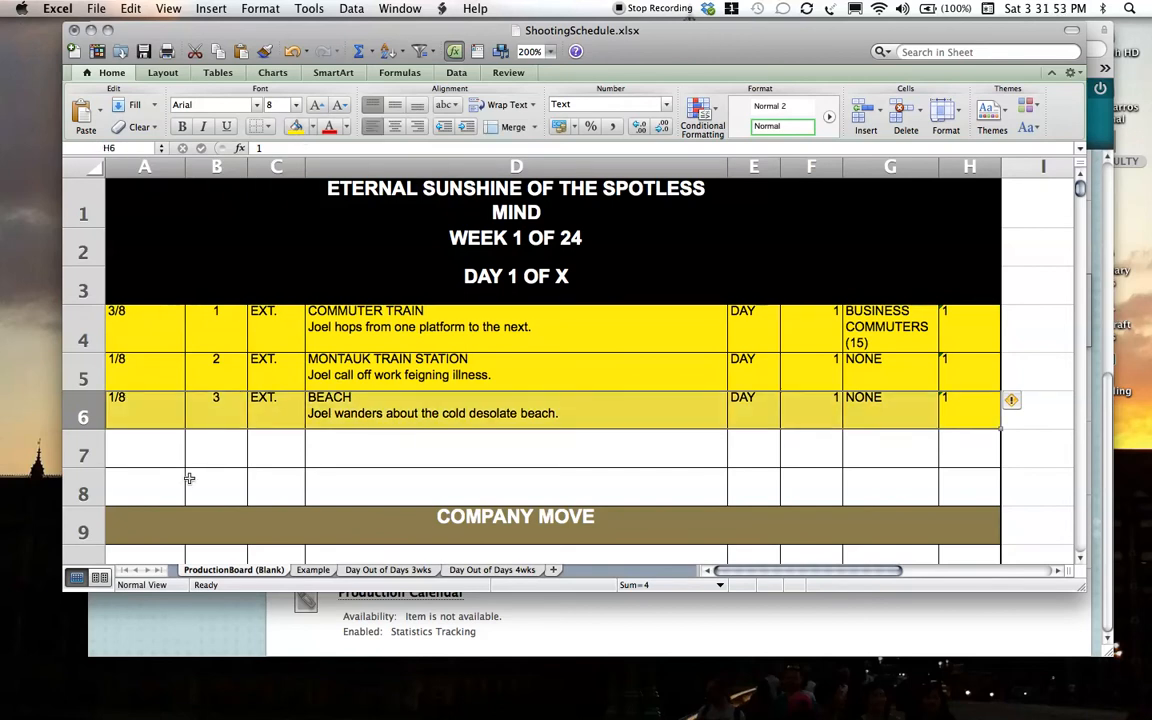
Start the scene 4 row with 1/8 in A7, scene number 4 in B7 and EXT. in C7.
click(160, 450)
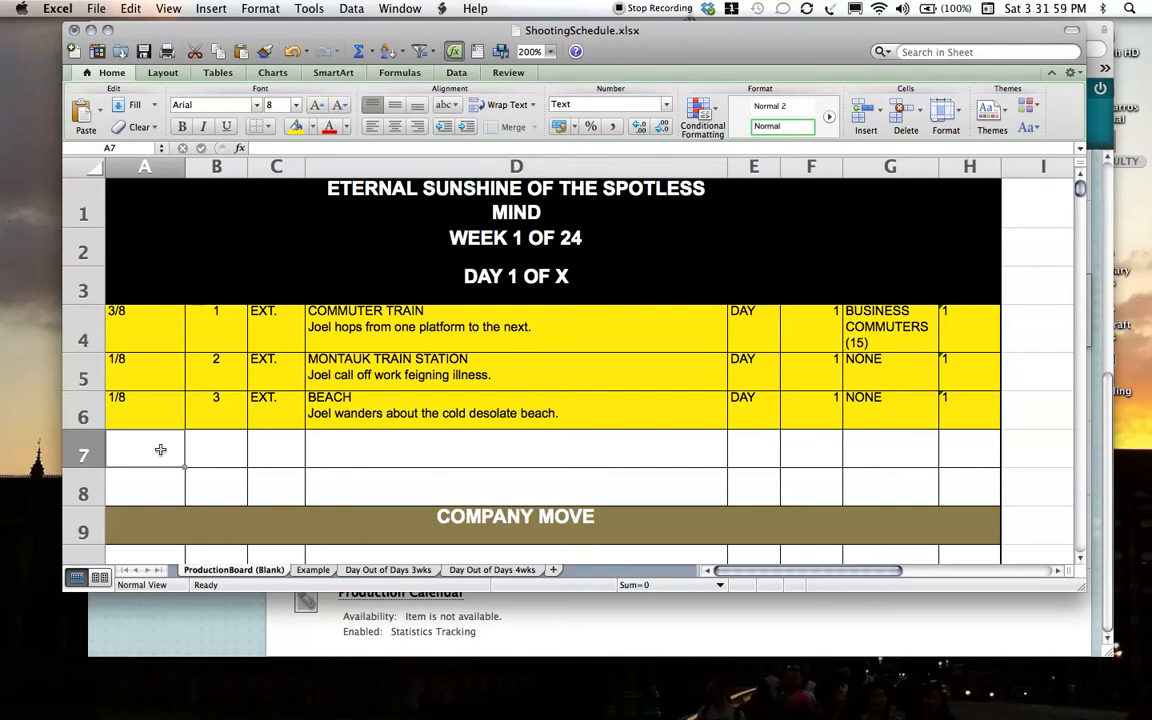
text(1/8)
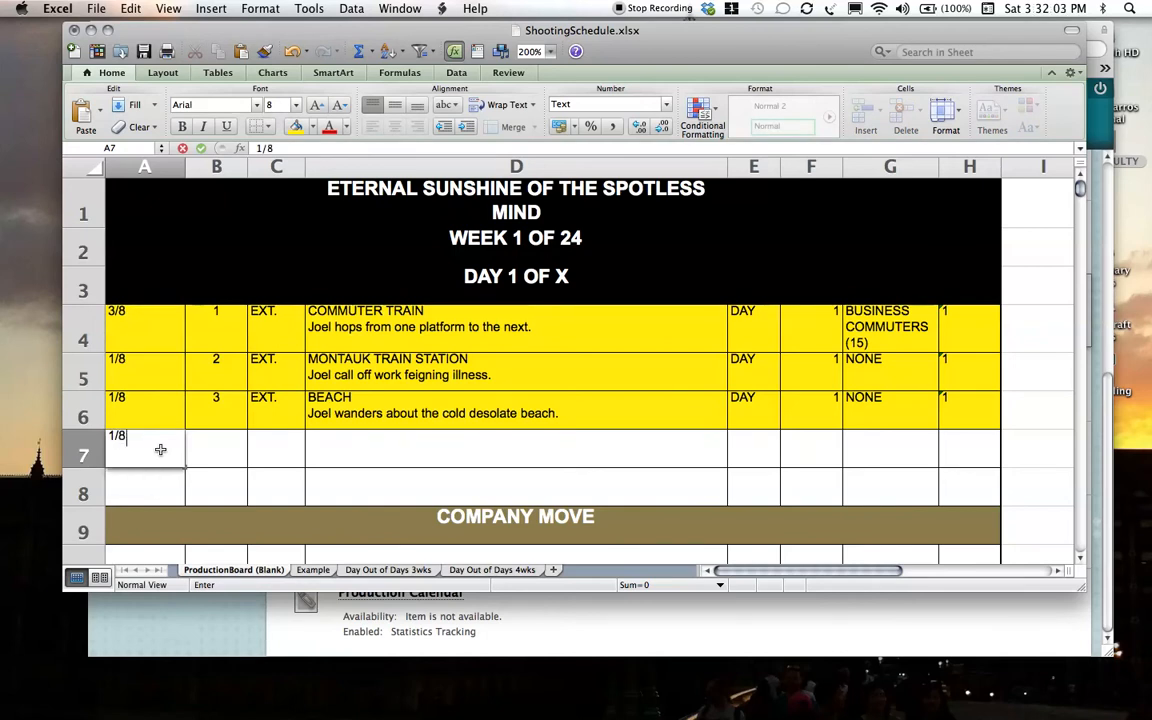
key(Return)
key(Tab)
text(3)
key(BackSpace)
text(4)
key(Tab)
text(EXT)
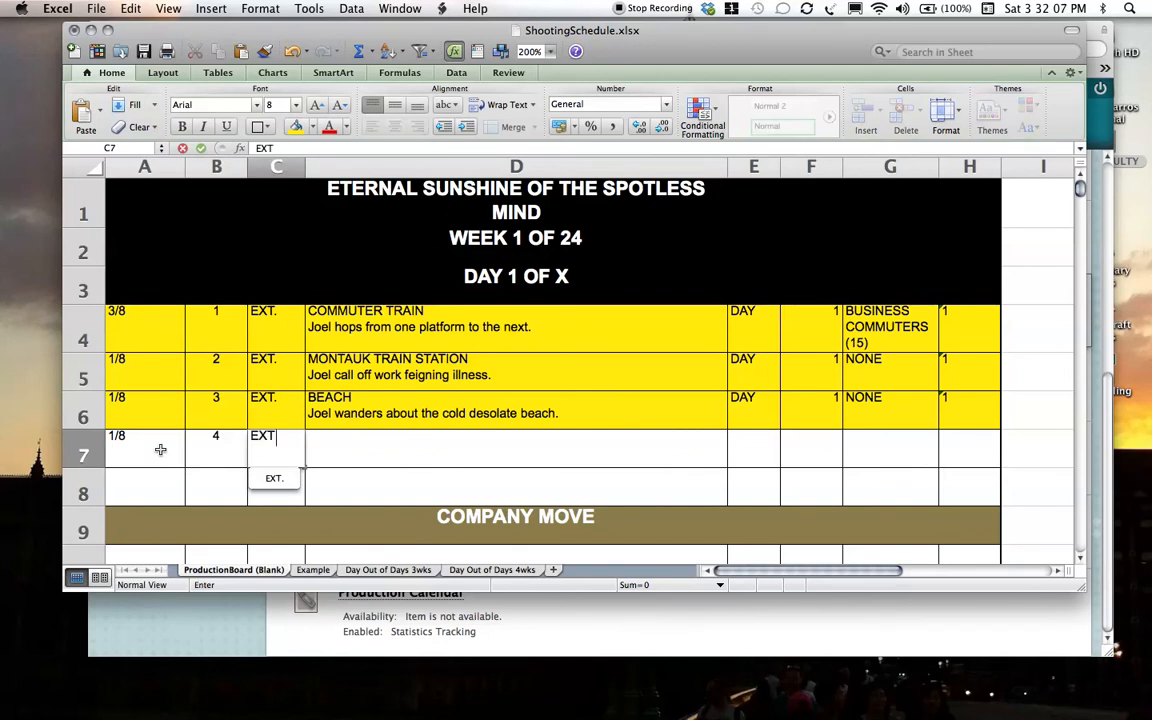
key(Tab)
Enter BEACH in D7 with "Joel pulls out an old journal from his briefcase." on a second line within the cell.
text(BEACH)
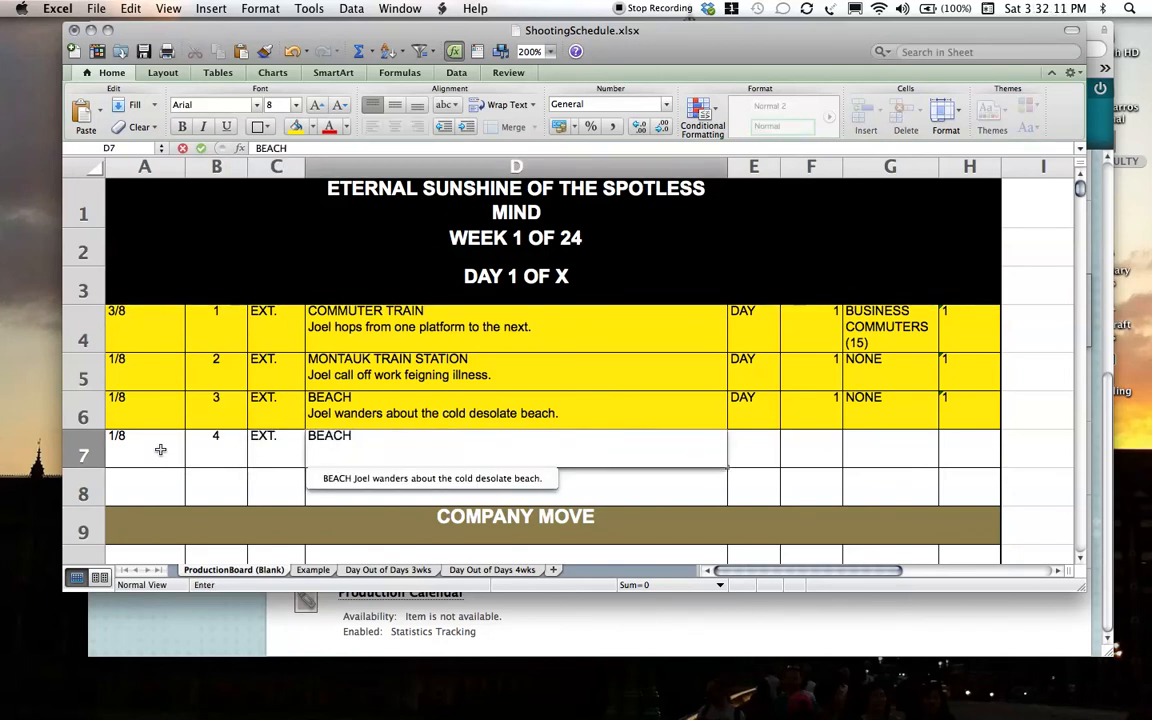
text(Joel pulls out an old journal fro)
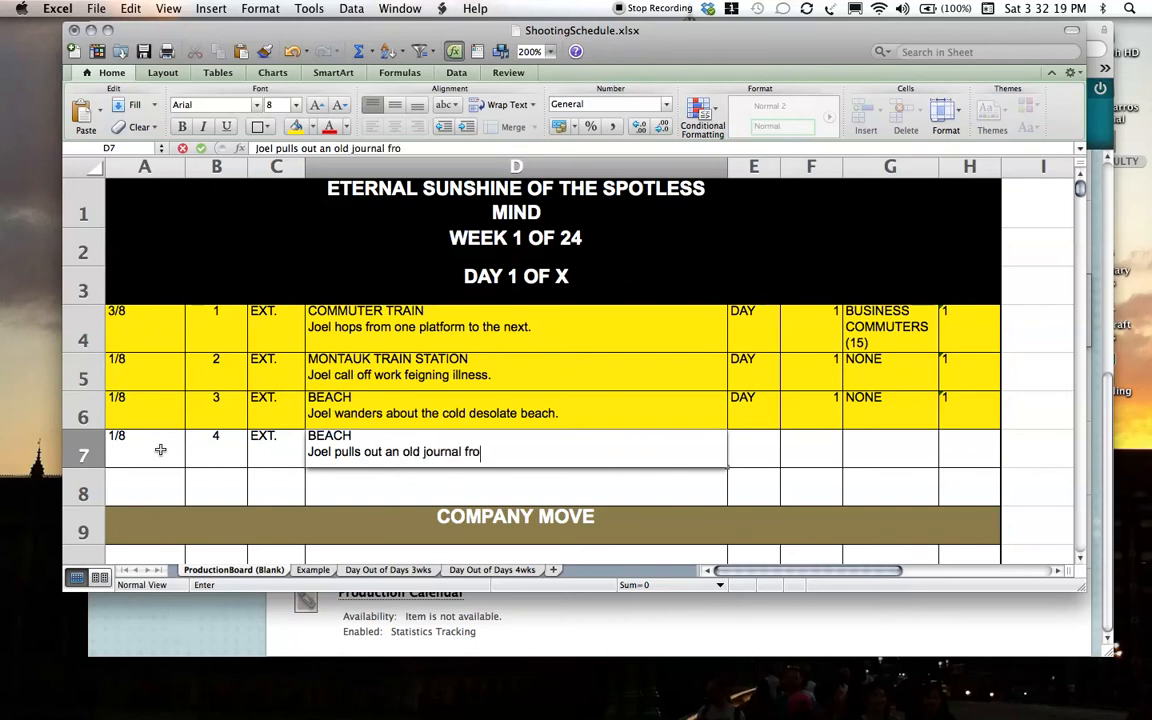
text(m his be)
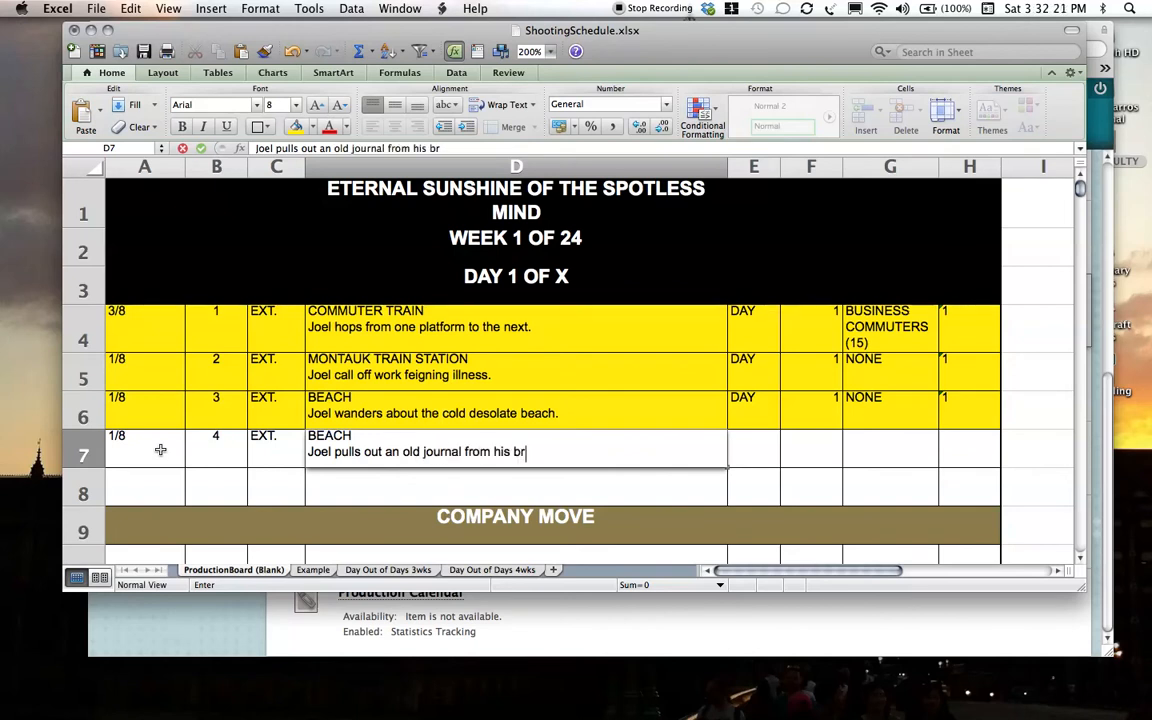
text(iefcase.)
key(Tab)
Continue the scene 4 row with DAY in E7, 1 in F7 and NONE as the extras in G7.
text(DAY)
key(Tab)
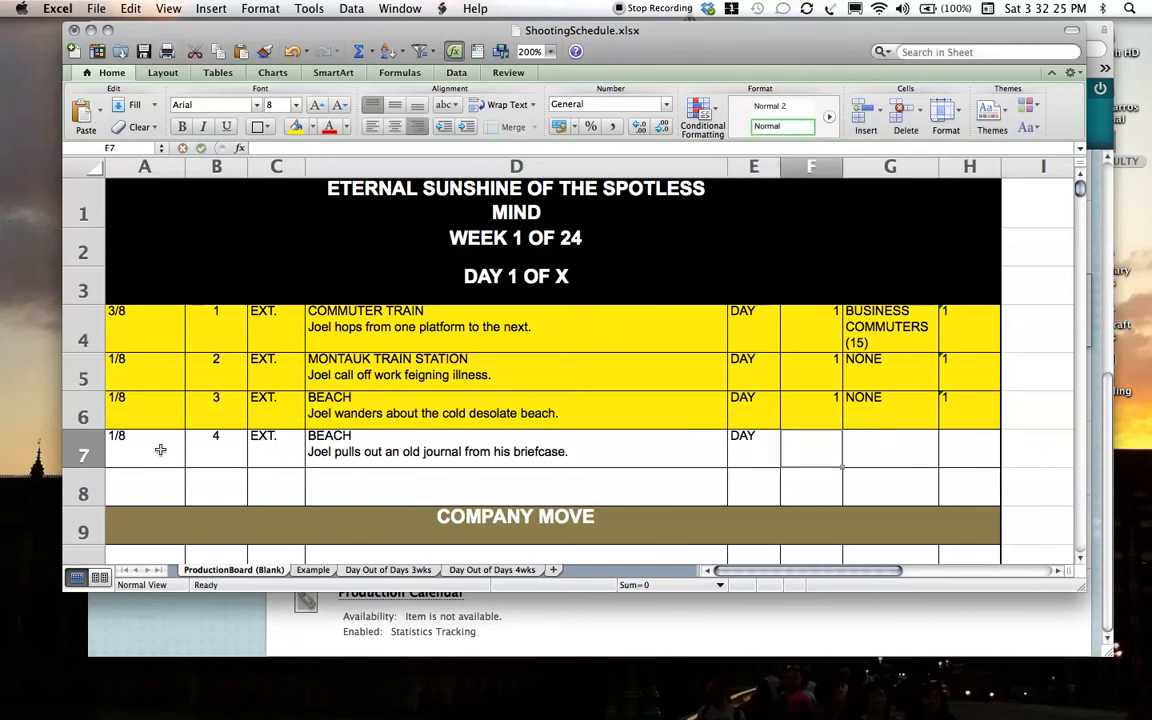
text(1)
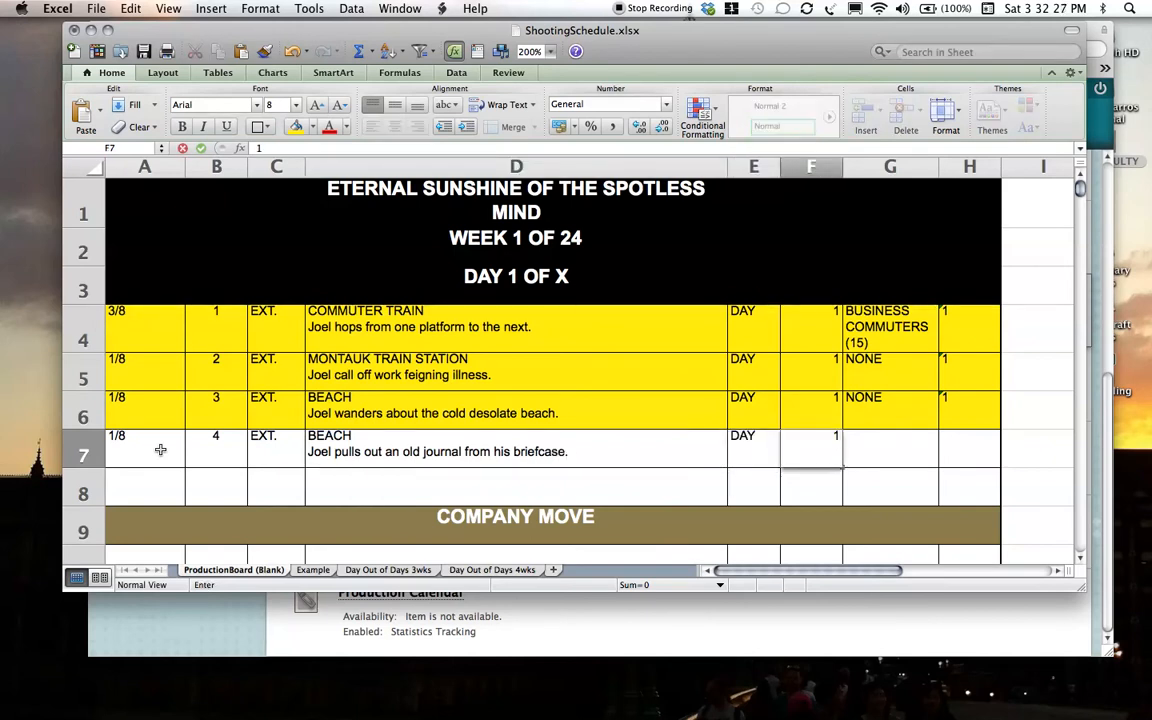
key(Tab)
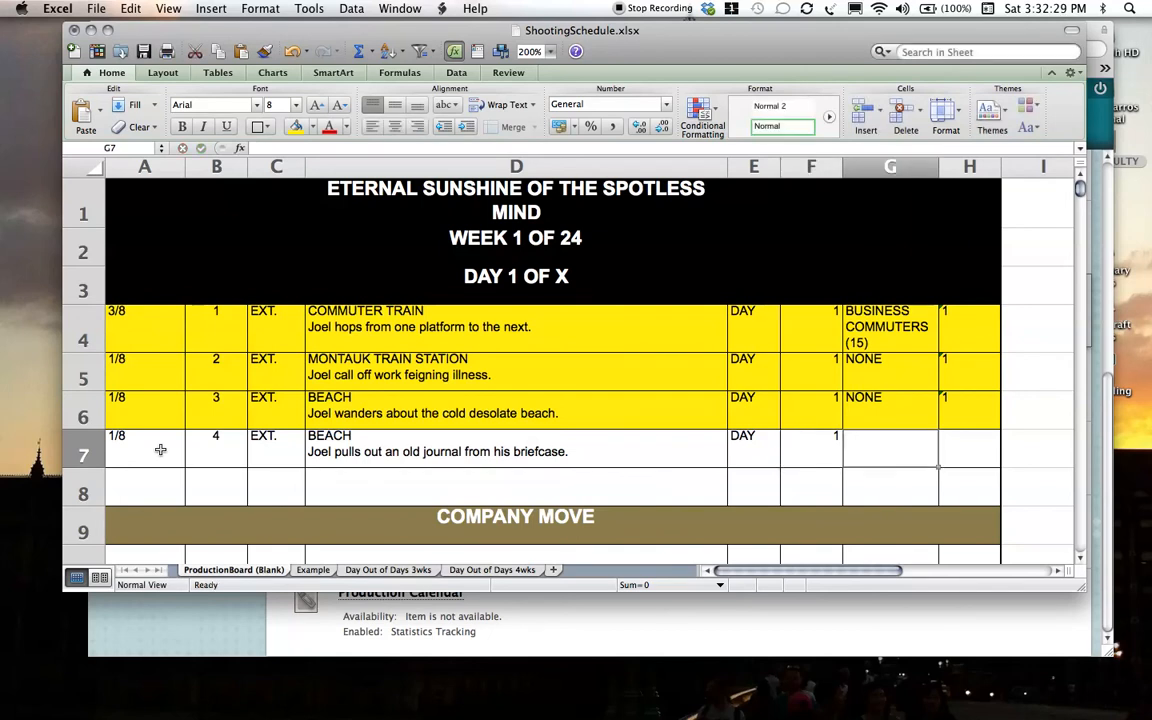
text(NONE)
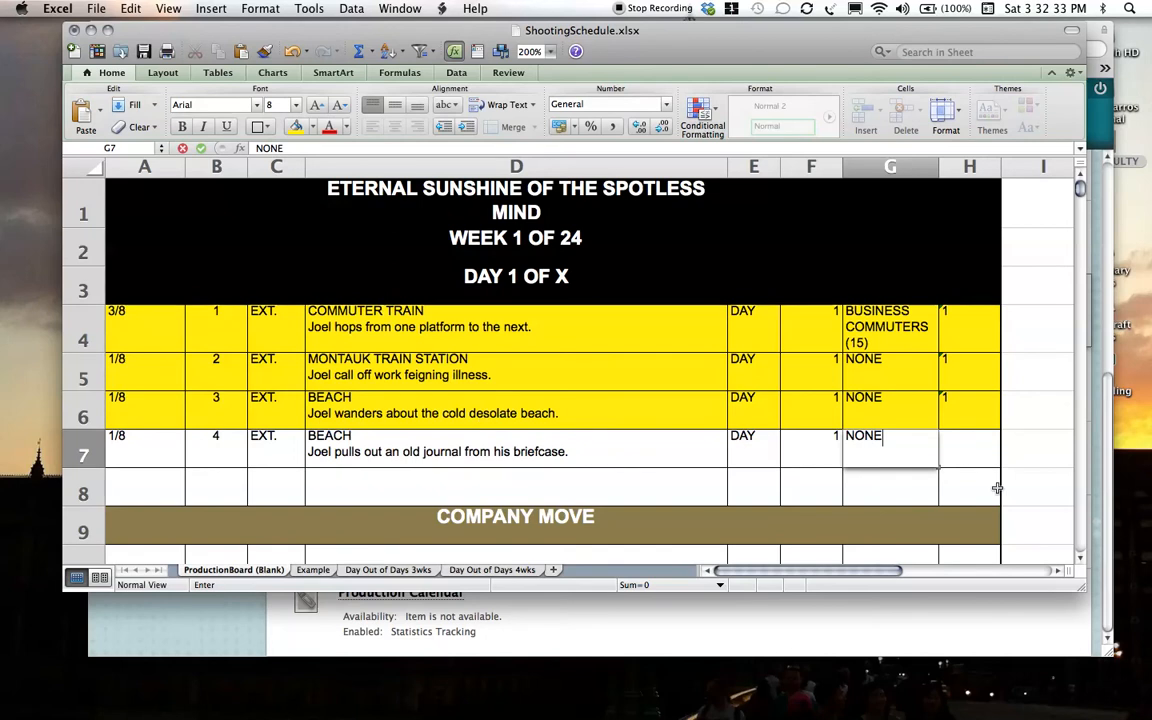
Add 14 to scene 3's entry in F6 so it reads "1, 14".
click(959, 458)
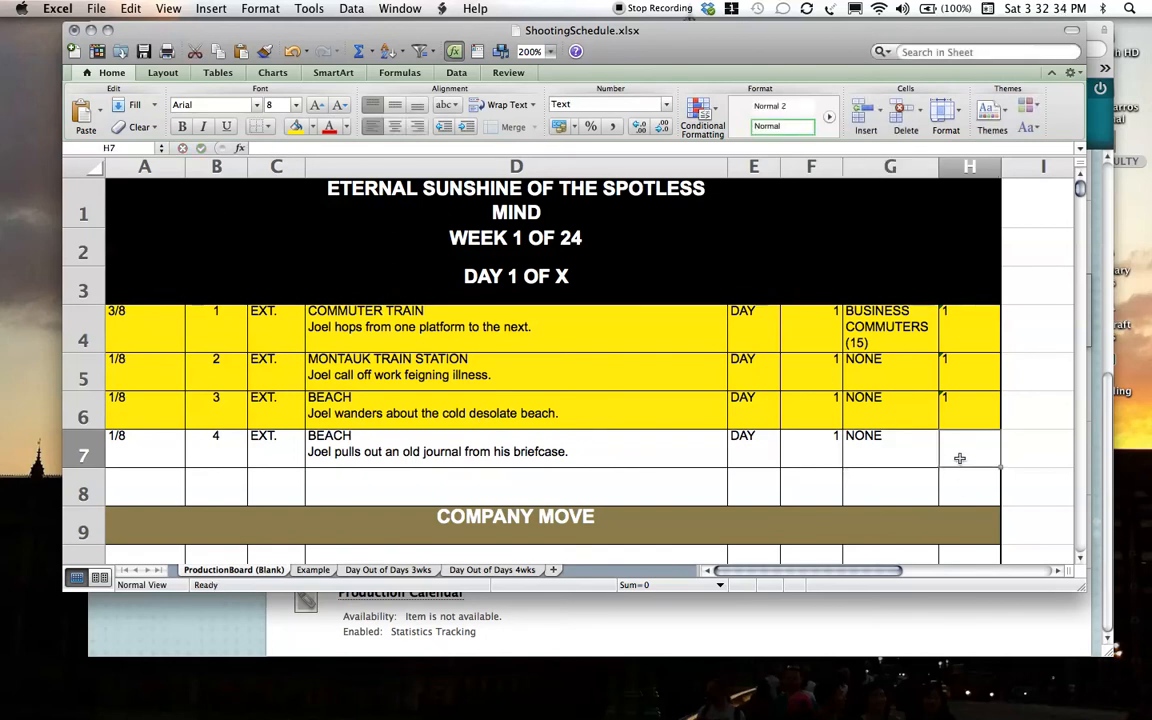
click(241, 419)
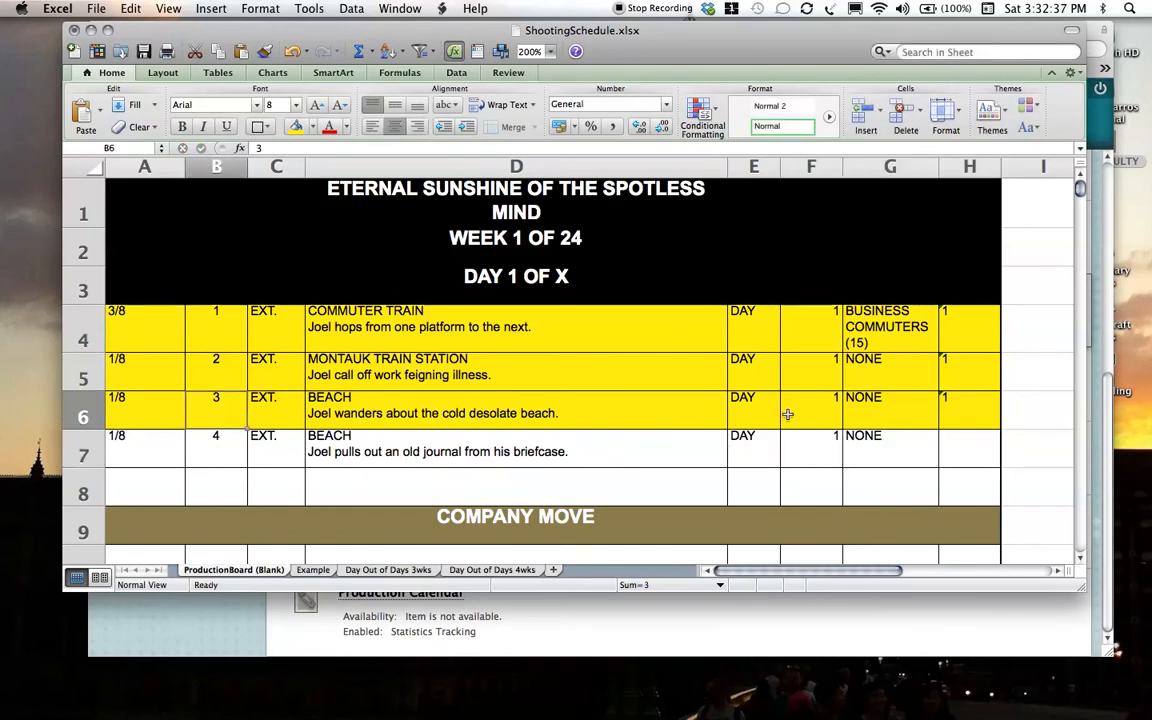
click(837, 427)
double_click(837, 427)
text(, 14)
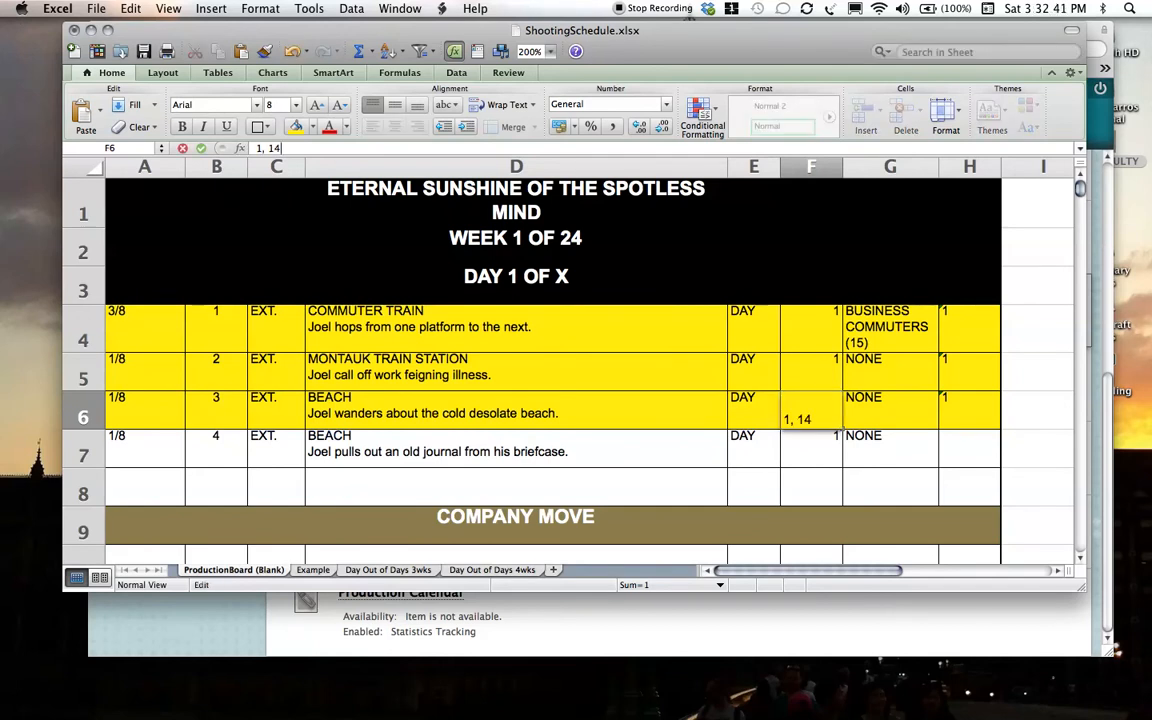
key(Tab)
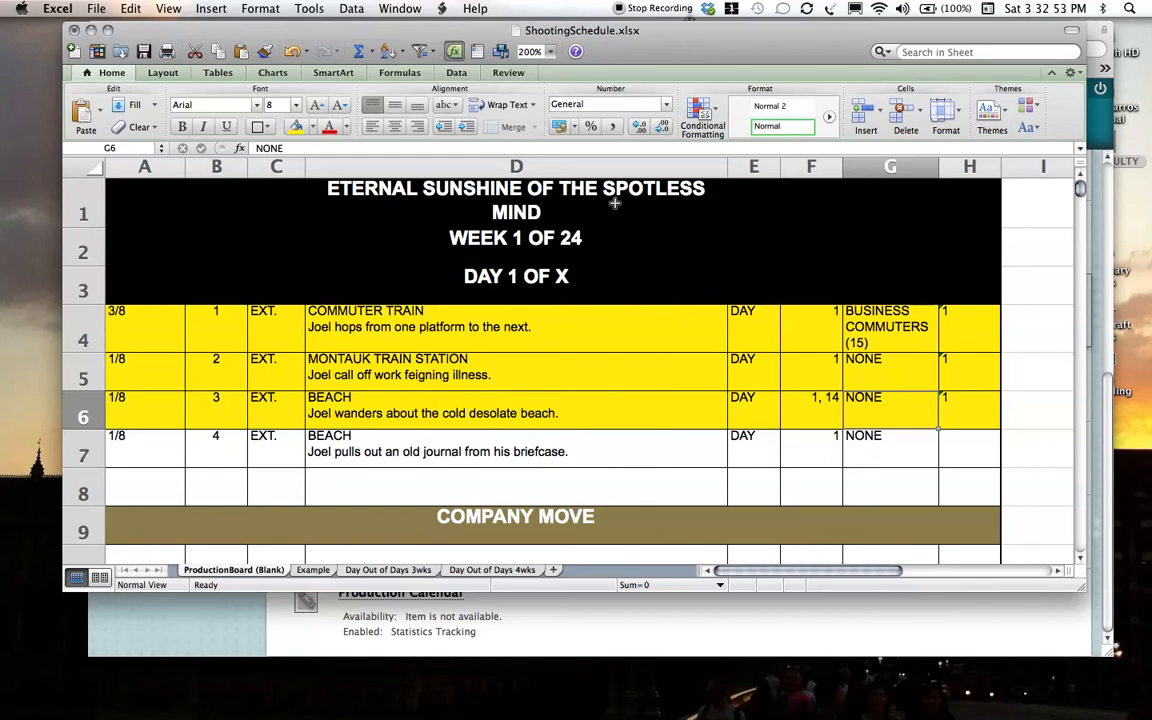
Enter 1 as the script page of scene 4 in H7.
click(975, 443)
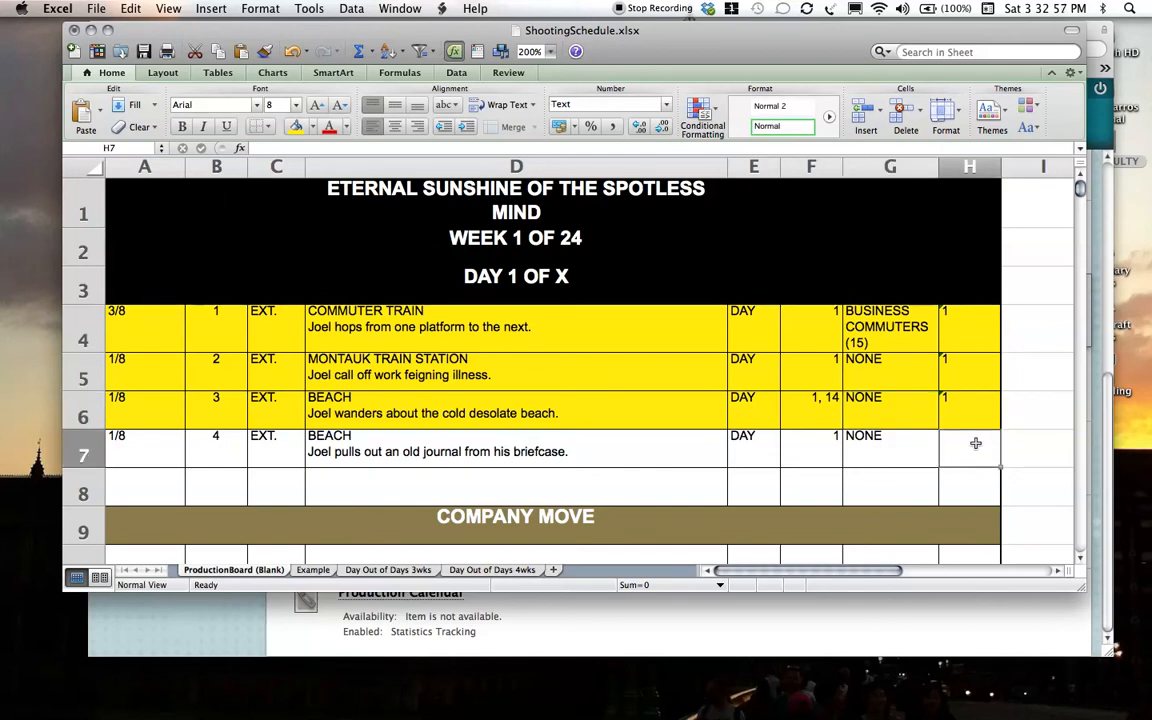
text(1)
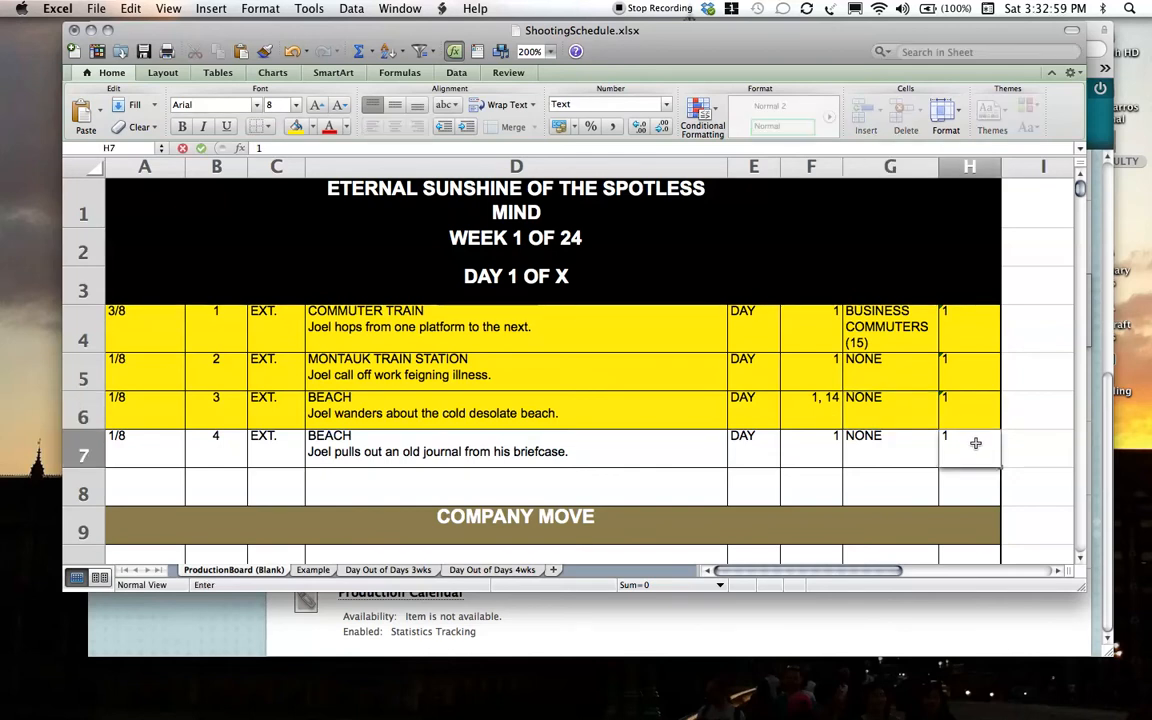
Fill the scene 4 row, A7 to H7, with the same yellow as the rows above.
key(Return)
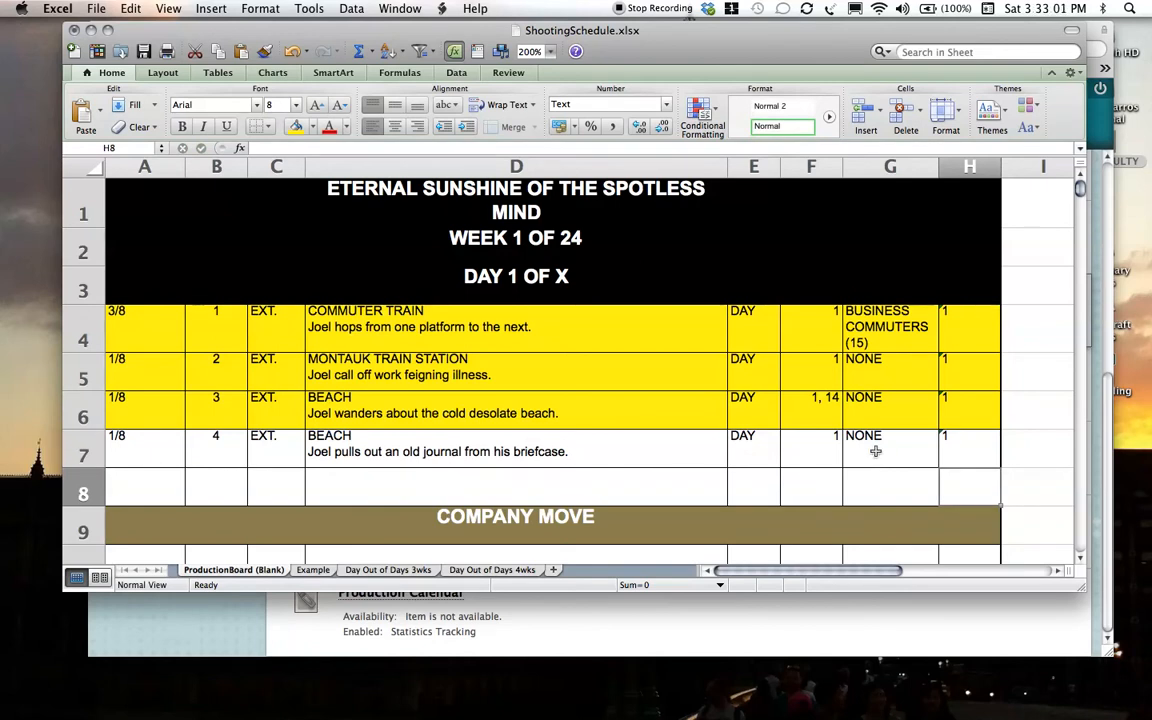
drag(941, 453, 152, 445)
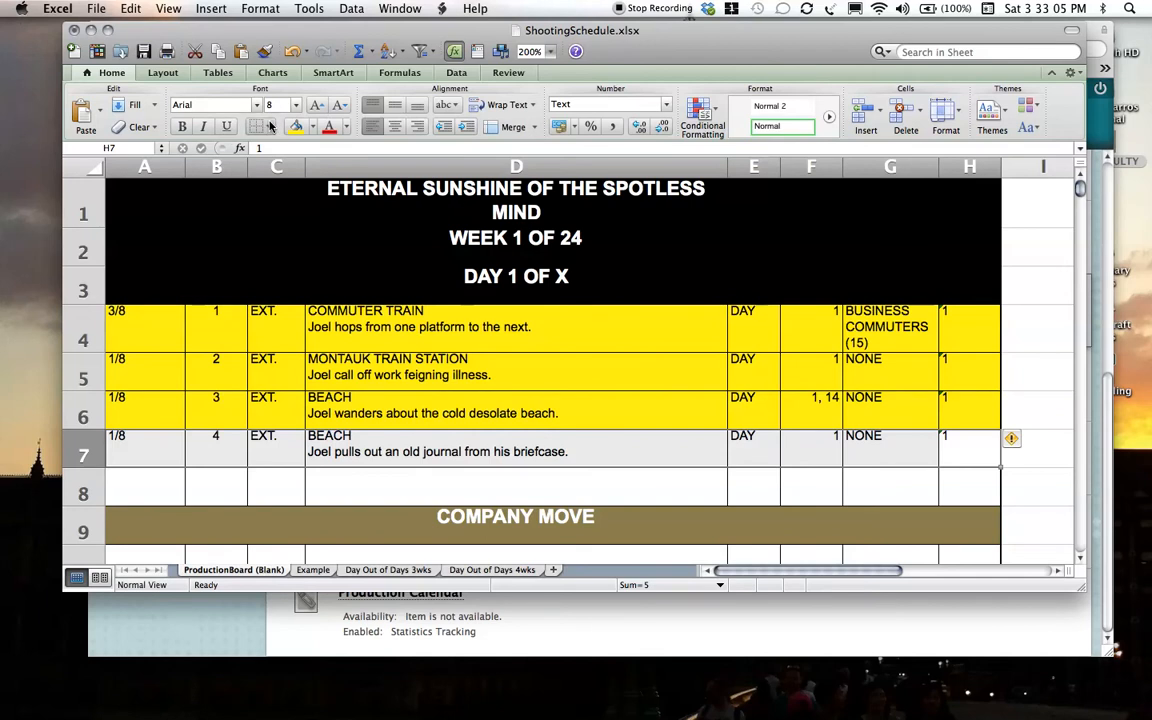
click(293, 127)
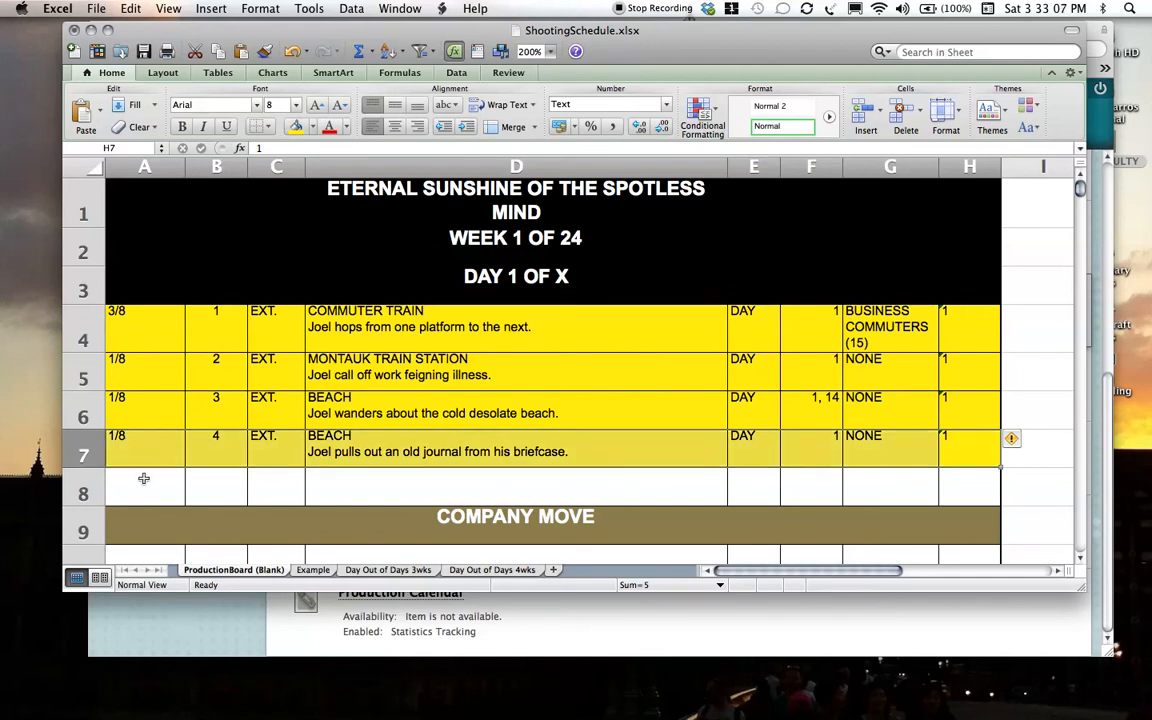
Start the scene 5 row with 1 1/8 in A8, 5 in B8 and INT. in C8.
click(144, 485)
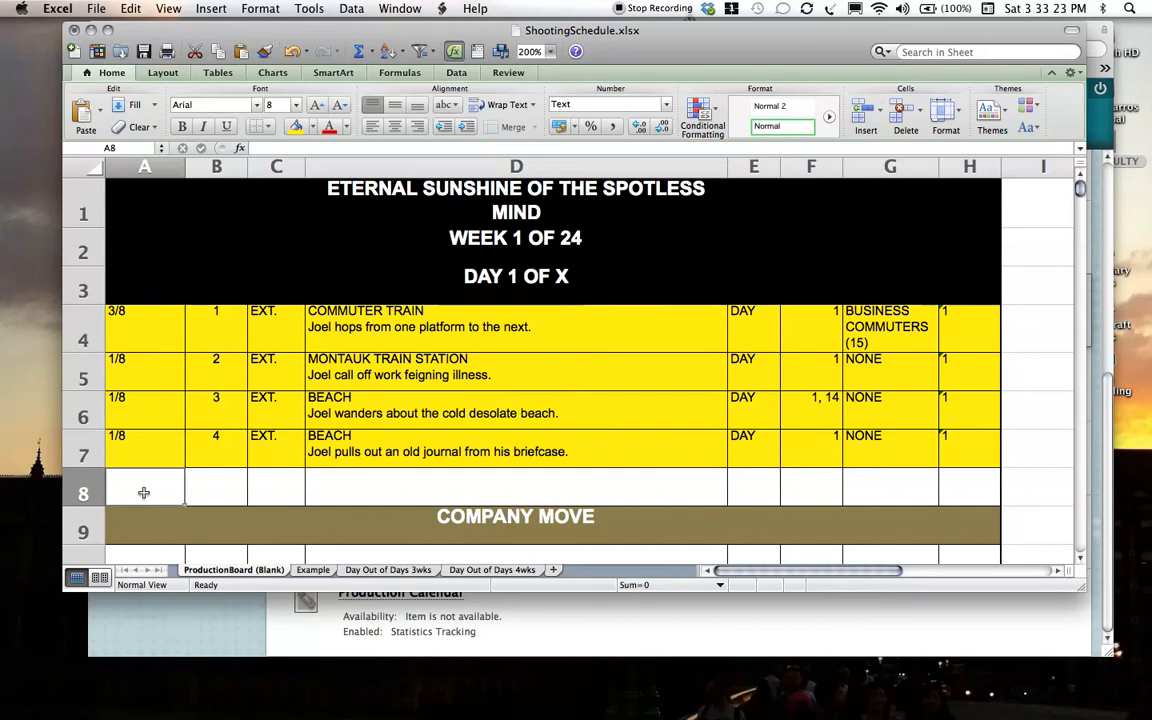
text(2)
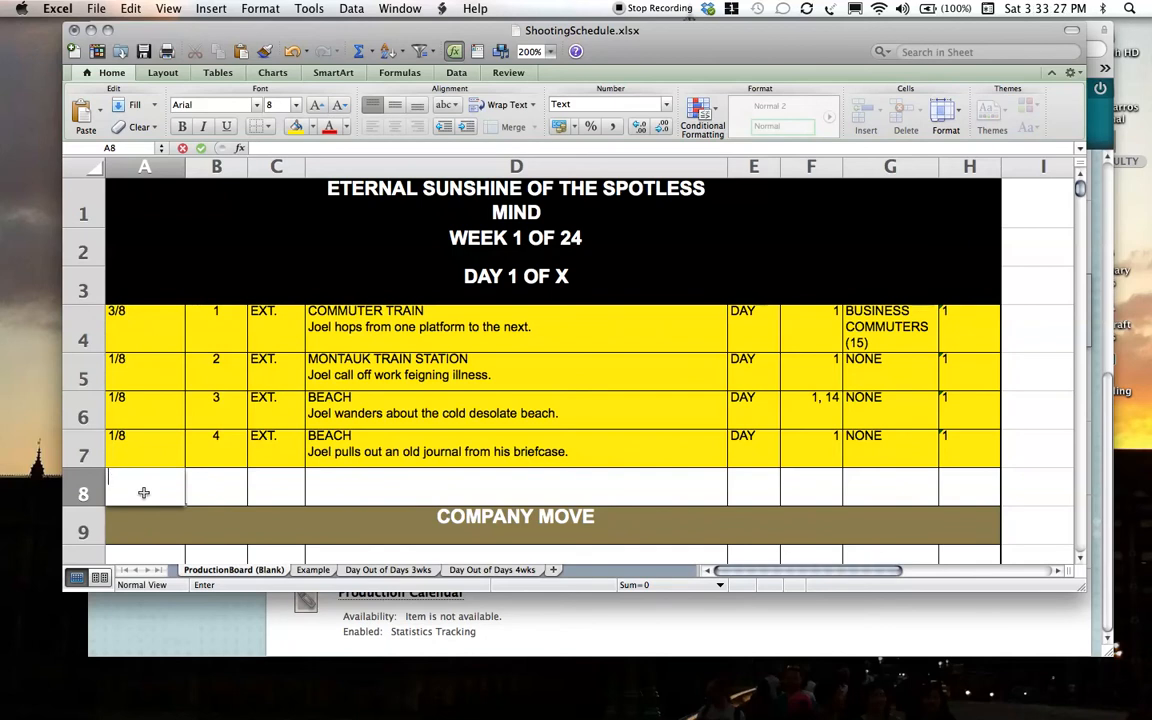
key(BackSpace)
text(1 1/8)
key(Tab)
text(5)
key(Tab)
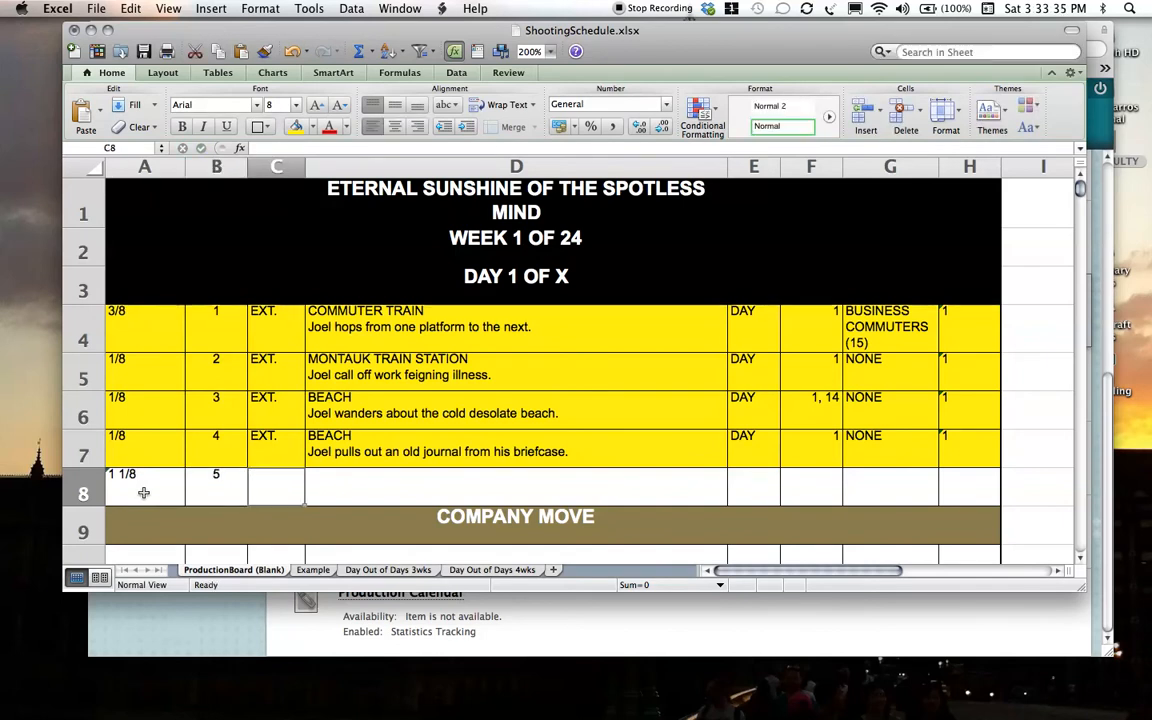
text(INT)
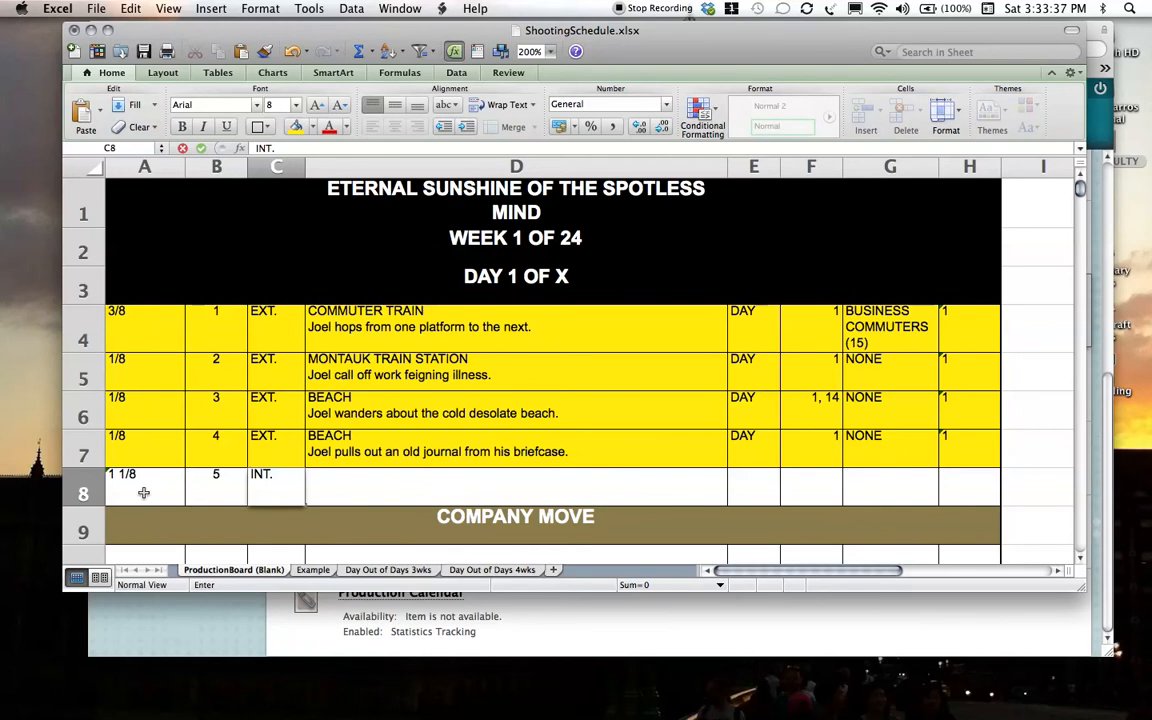
text(.)
key(Tab)
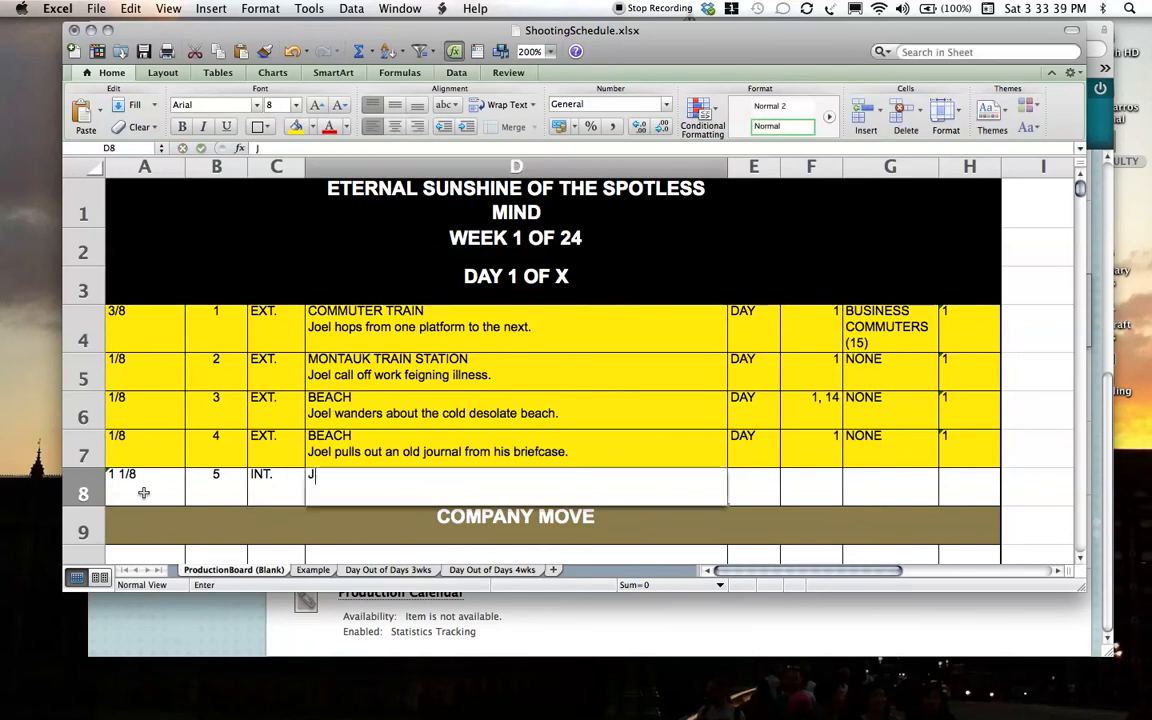
Enter JOEL'S APARTMENT in D8 with "Joel sleeps the sleep of the damned, tossing and turning restlessly." on a second line within the cell.
text(JOEL'S AP)
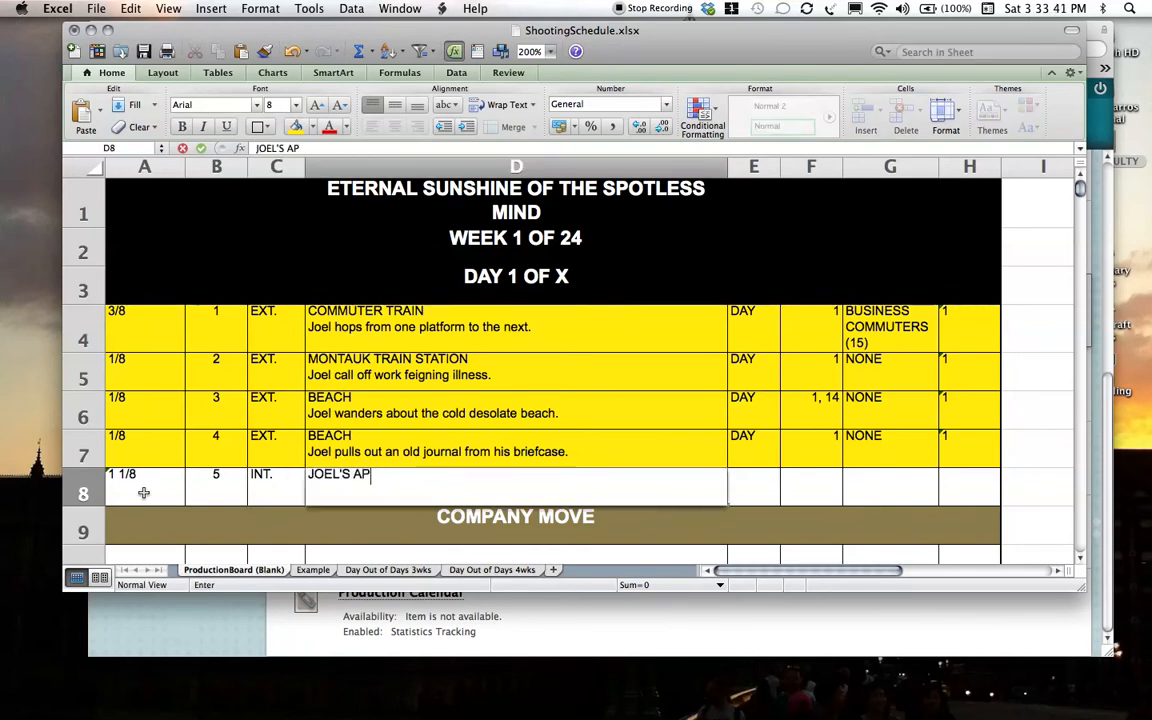
text(ARTMENT)
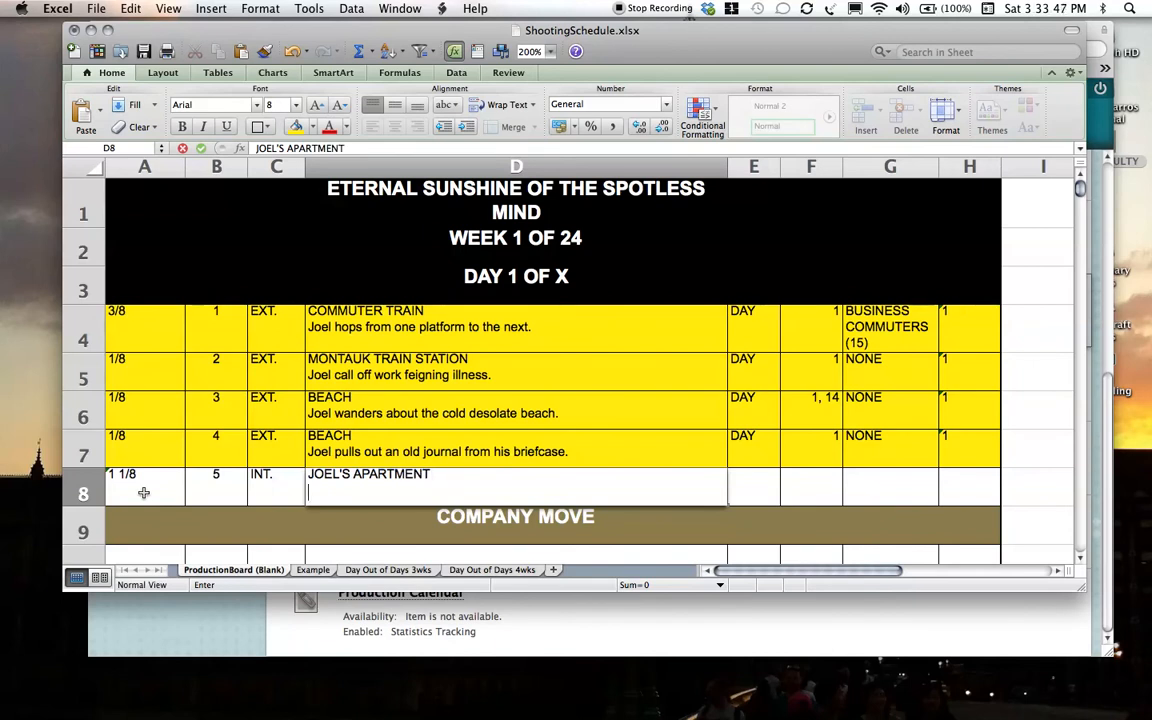
key(ctrl+alt+Return)
text(Jo)
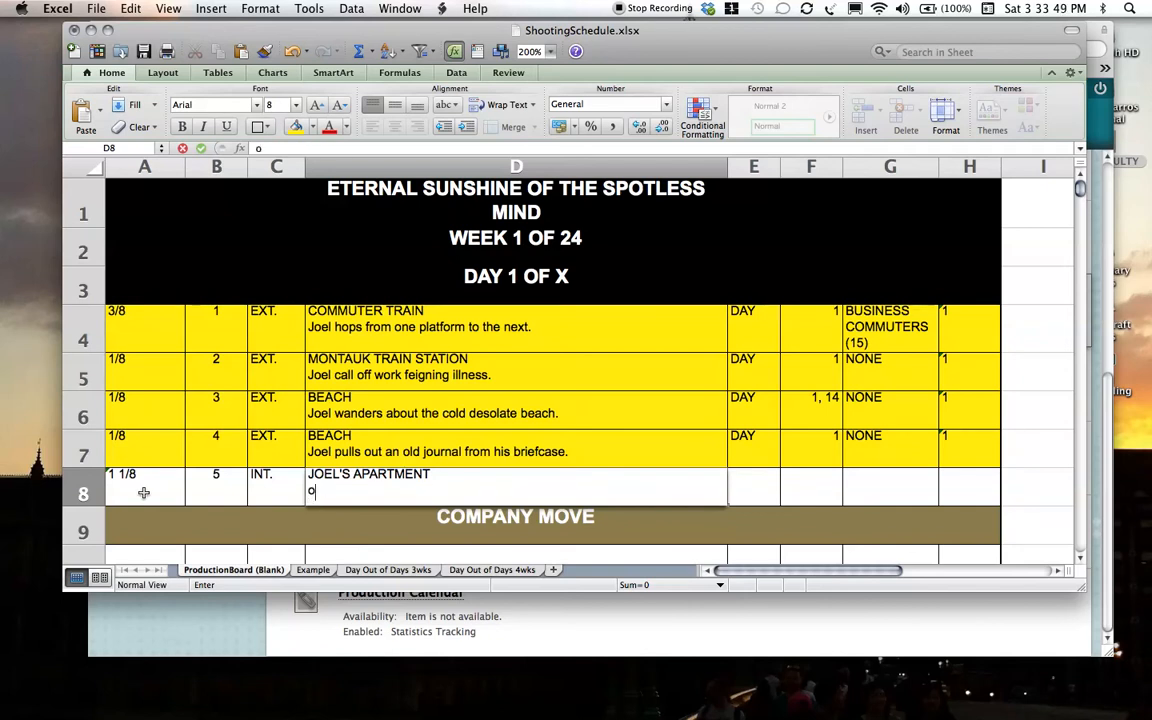
text(ea sleeps t)
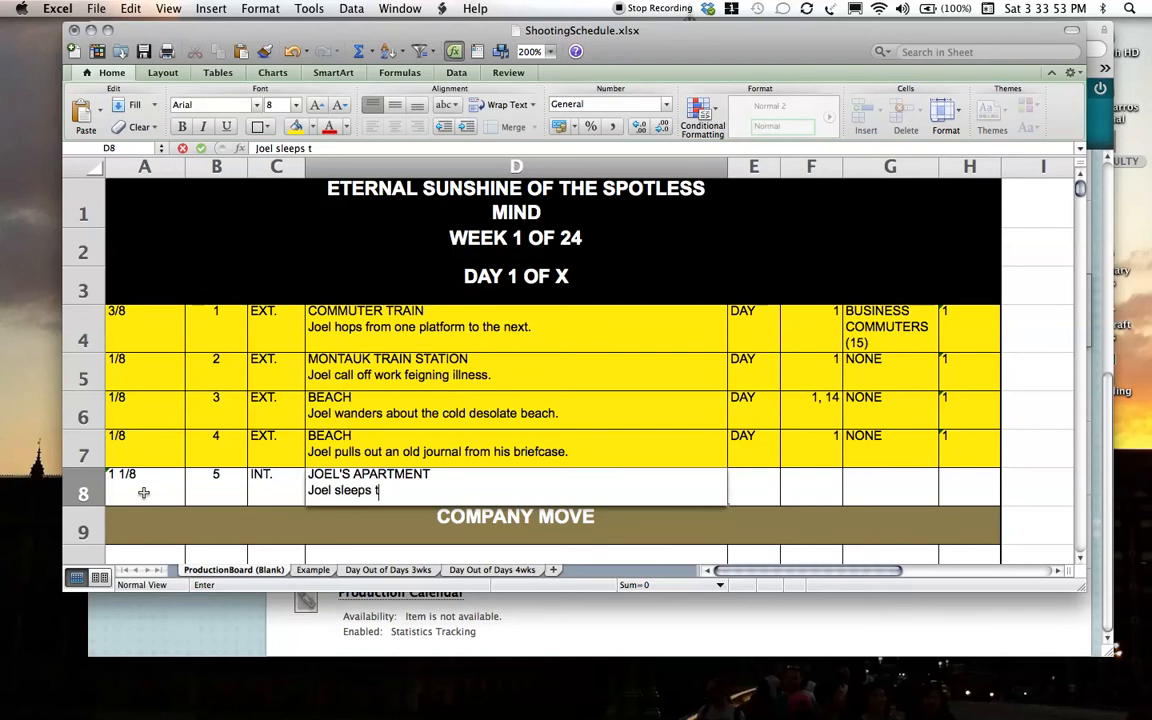
text(he dslees of)
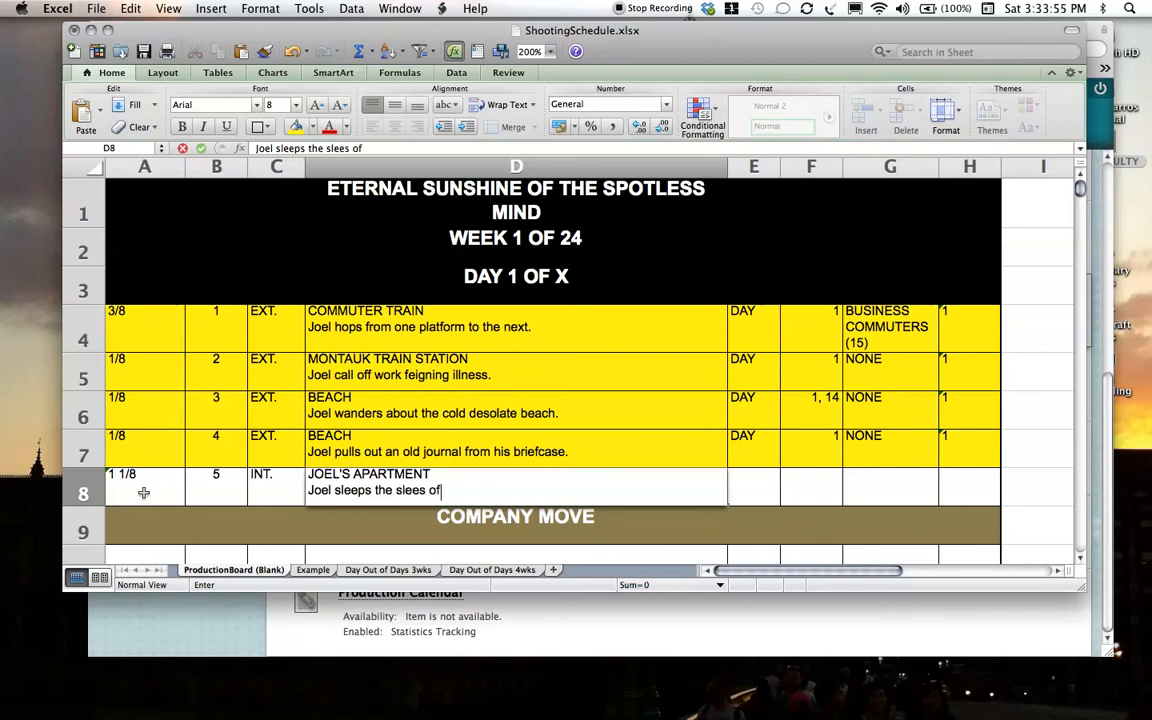
text(f)
text( of the )
text(torme)
key(BackSpace)
key(BackSpace)
text(damn)
key(BackSpace)
text(mned)
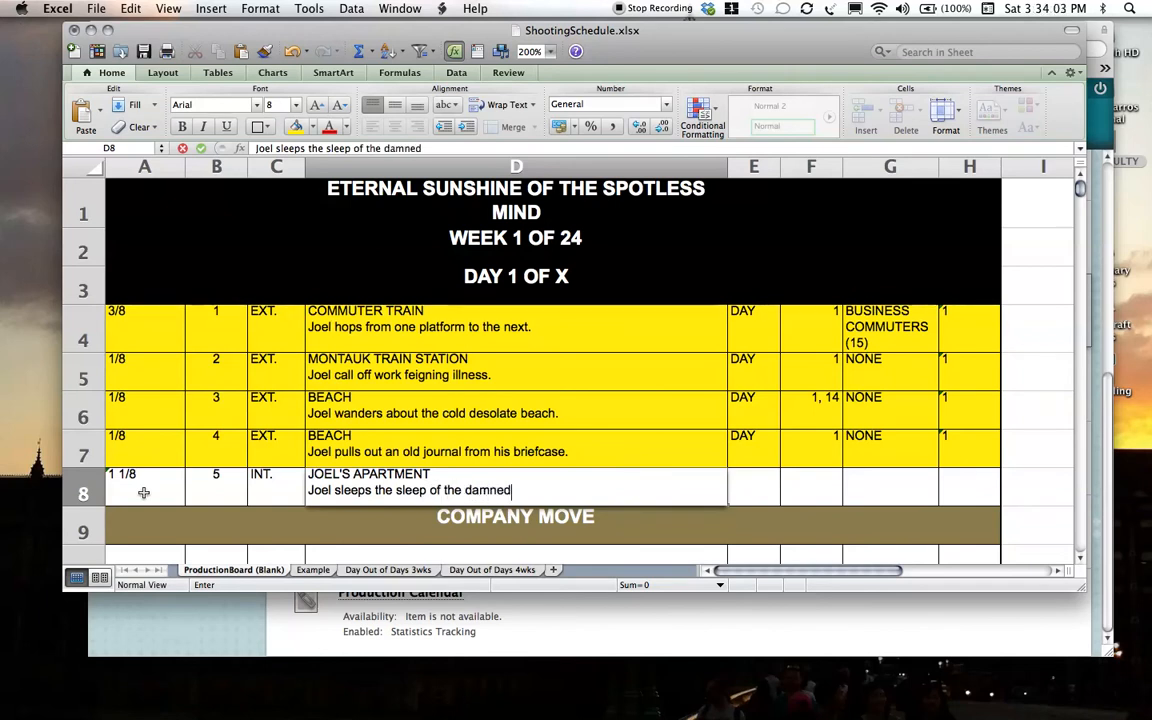
text(, tossing and)
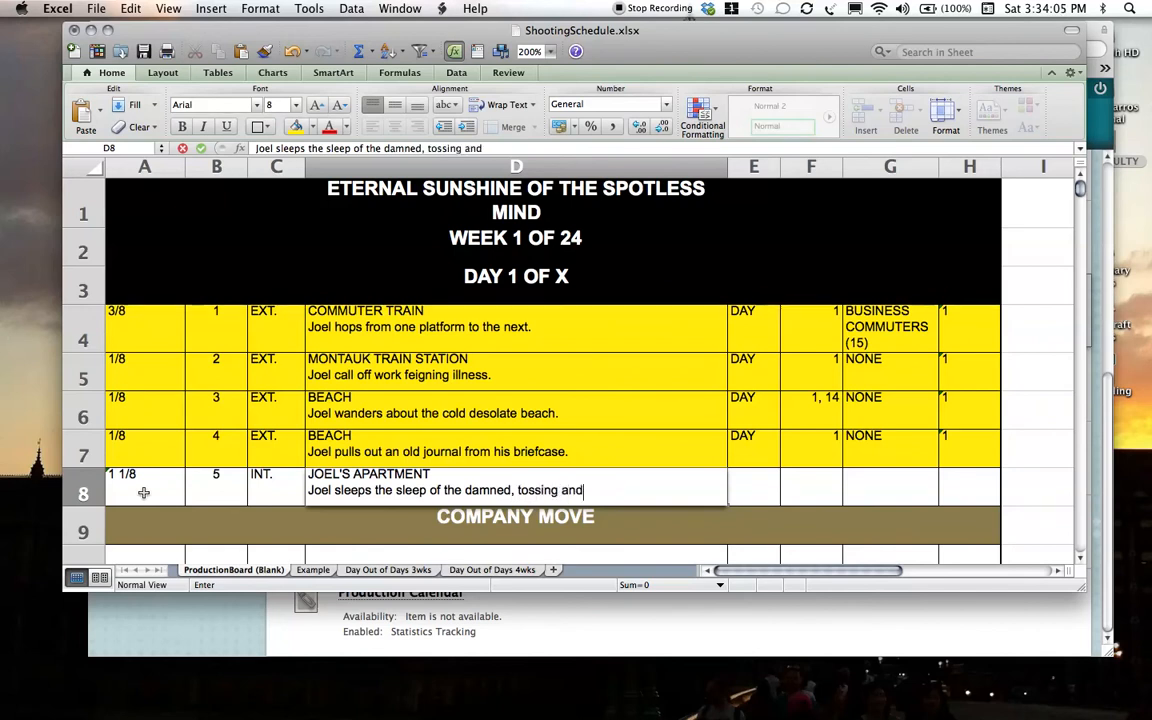
text( turning)
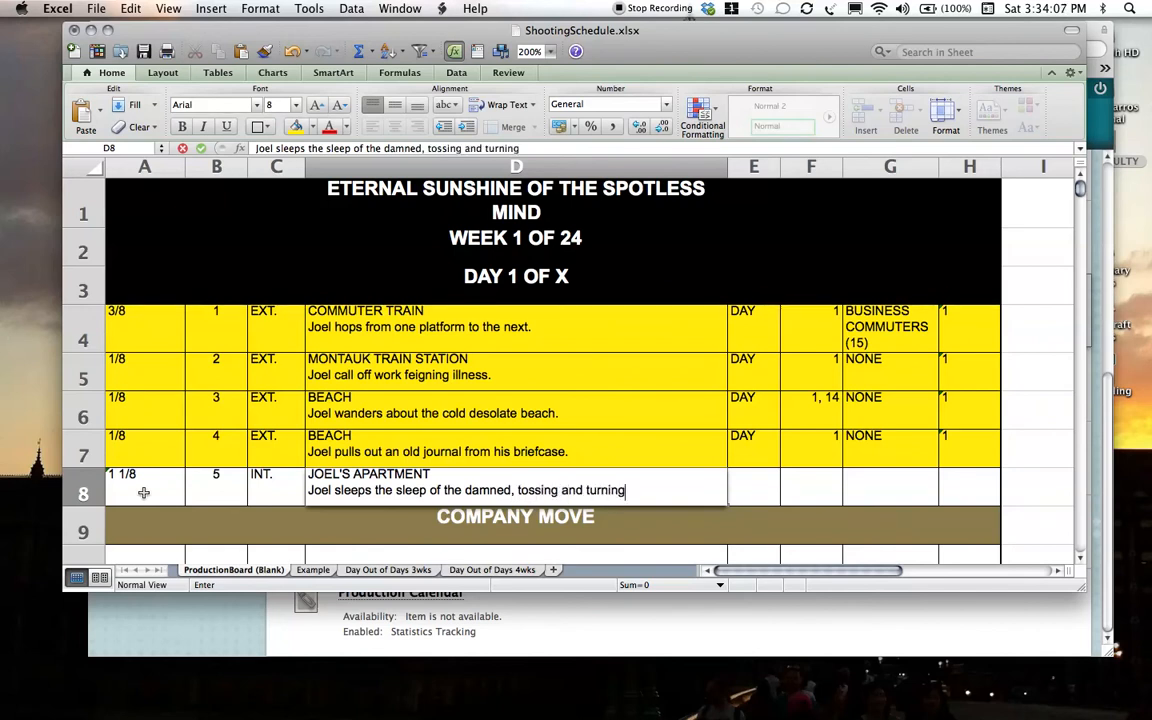
text( restlessly.)
key(Tab)
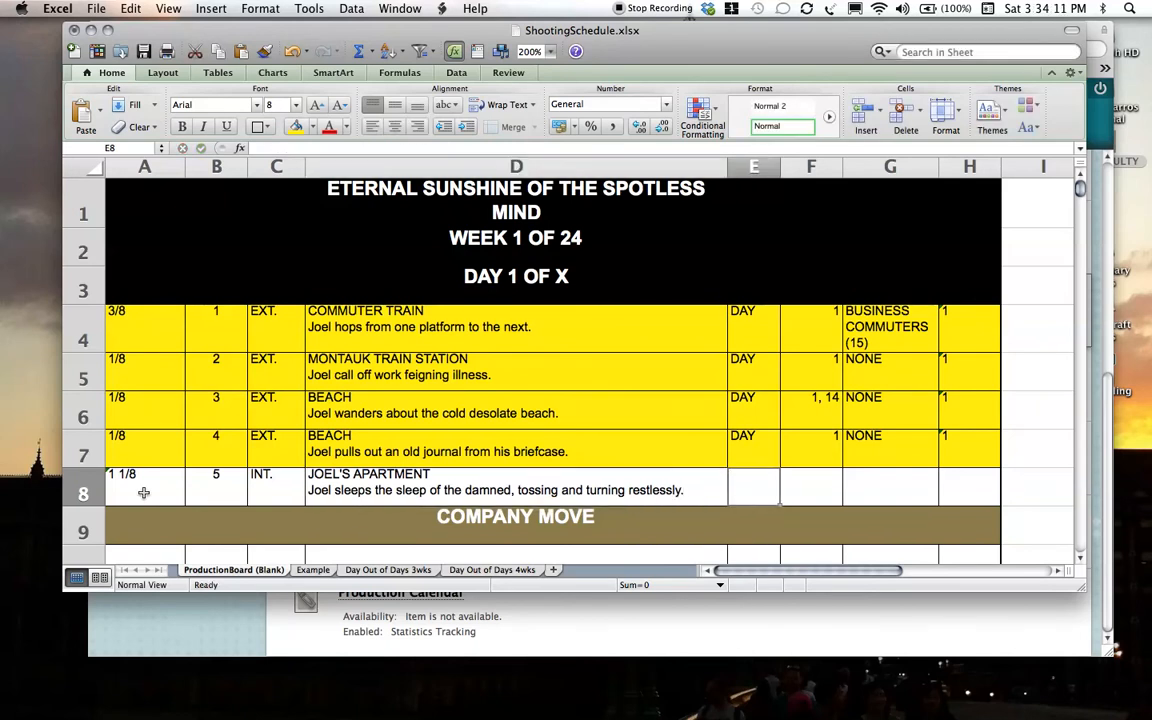
Continue the scene 5 row with NIGHT in E8, 1 in F8 and NONE as the extras in G8.
text(NIGHT)
key(Tab)
text(1)
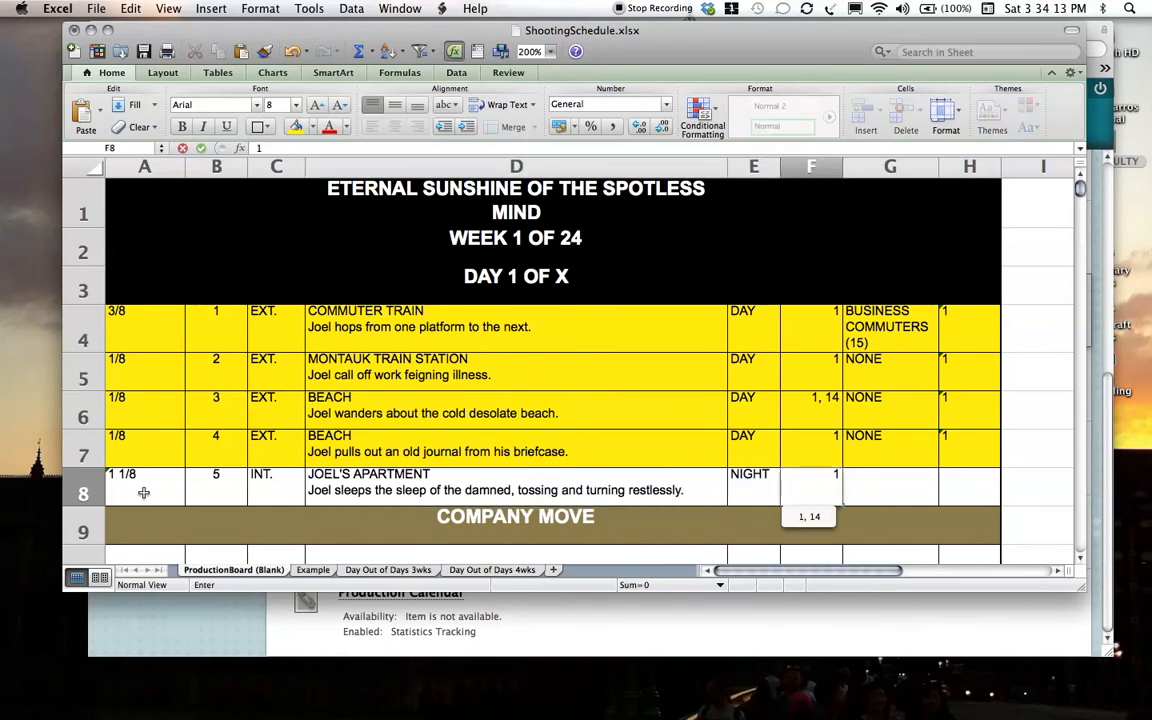
text(NON)
key(BackSpace)
key(BackSpace)
key(BackSpace)
key(BackSpace)
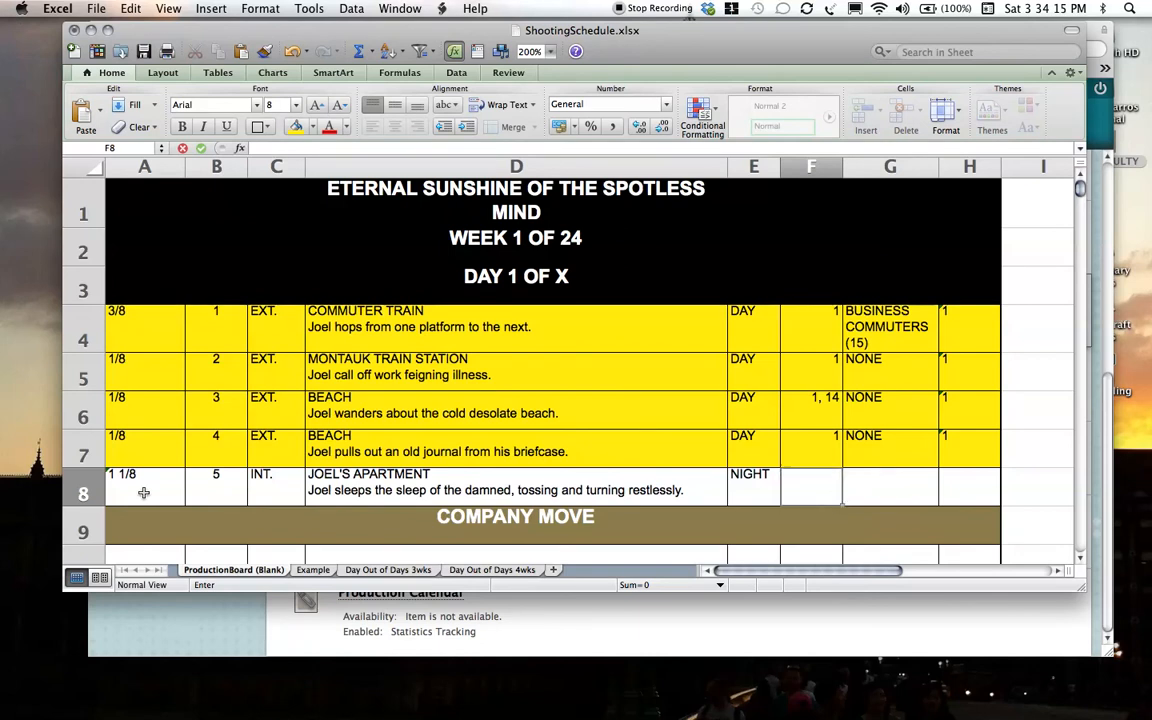
key(Tab)
key(shift+Tab)
text(1)
key(Tab)
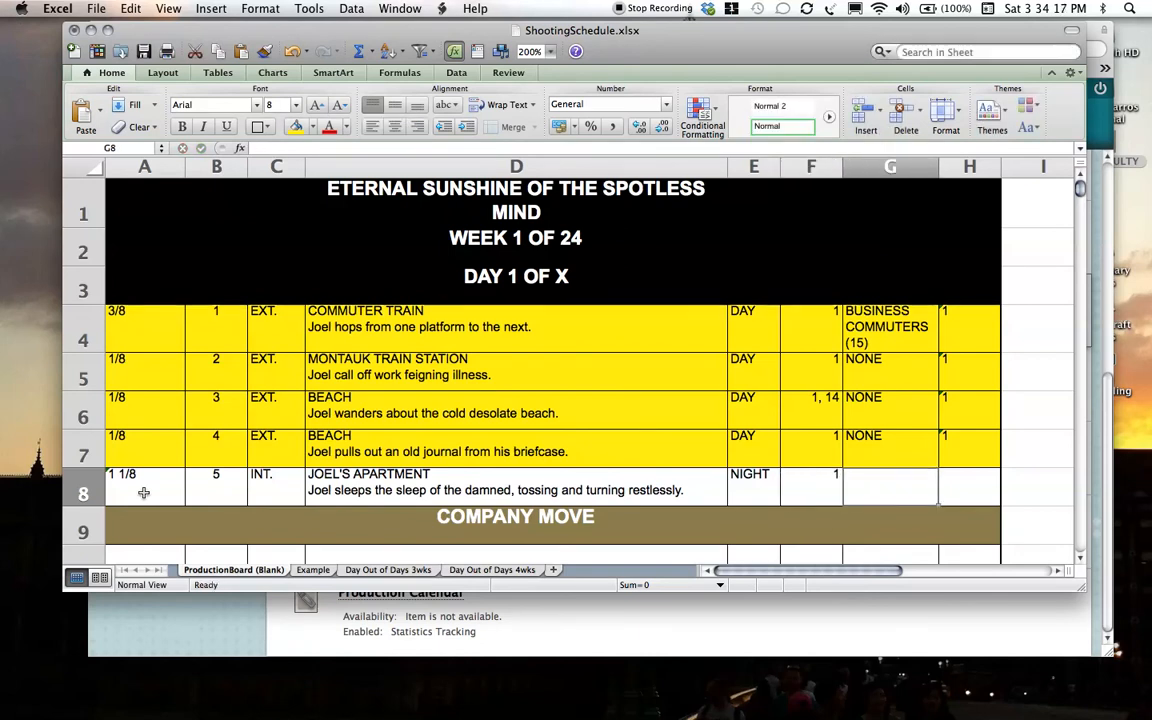
text(NON)
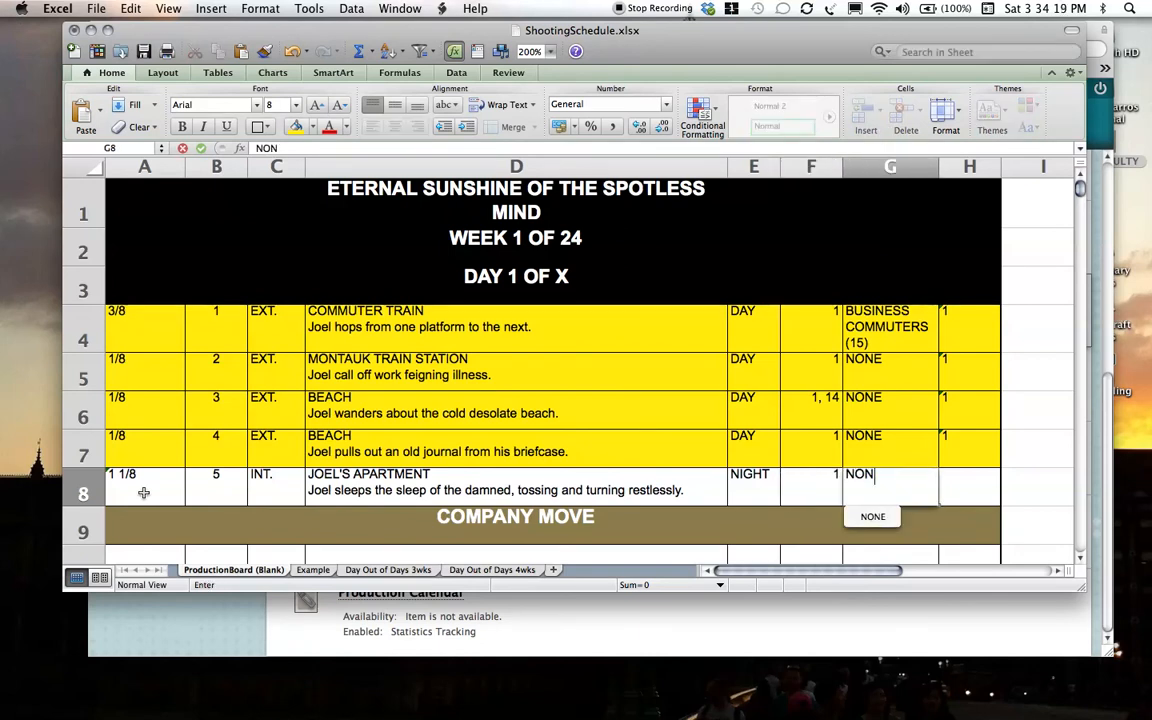
key(Tab)
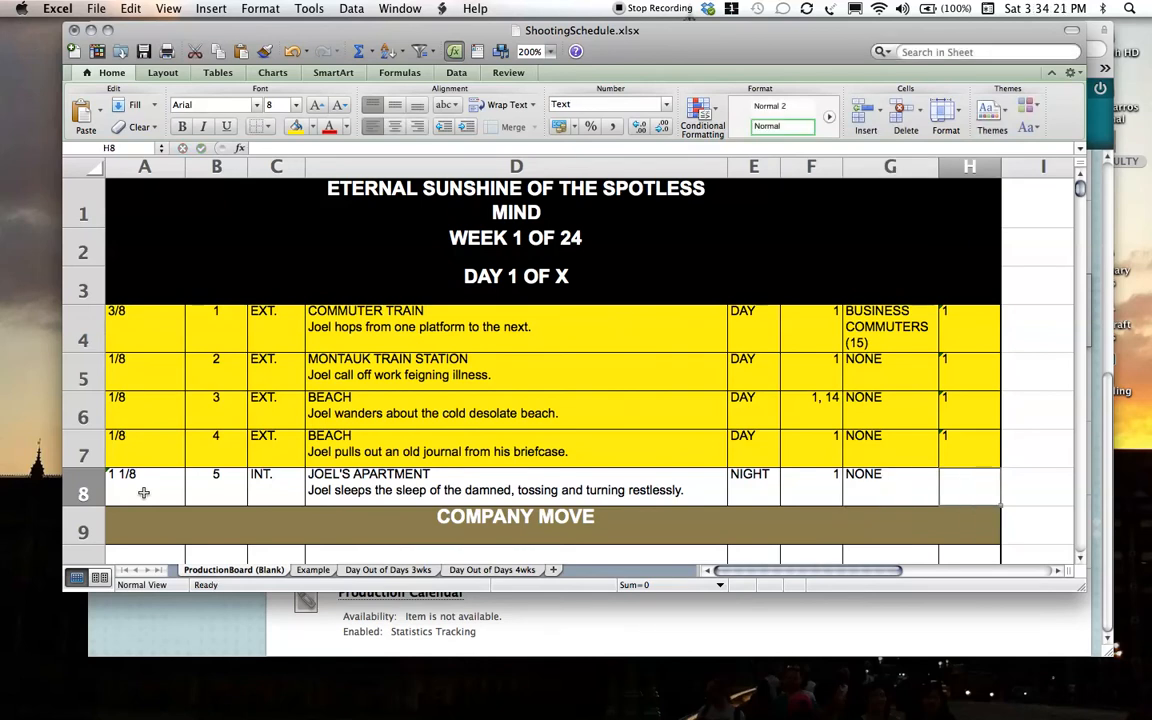
Check the page lengths in A4 to A8 and enter 1-2 as the script pages of scene 5 in H8.
text(1)
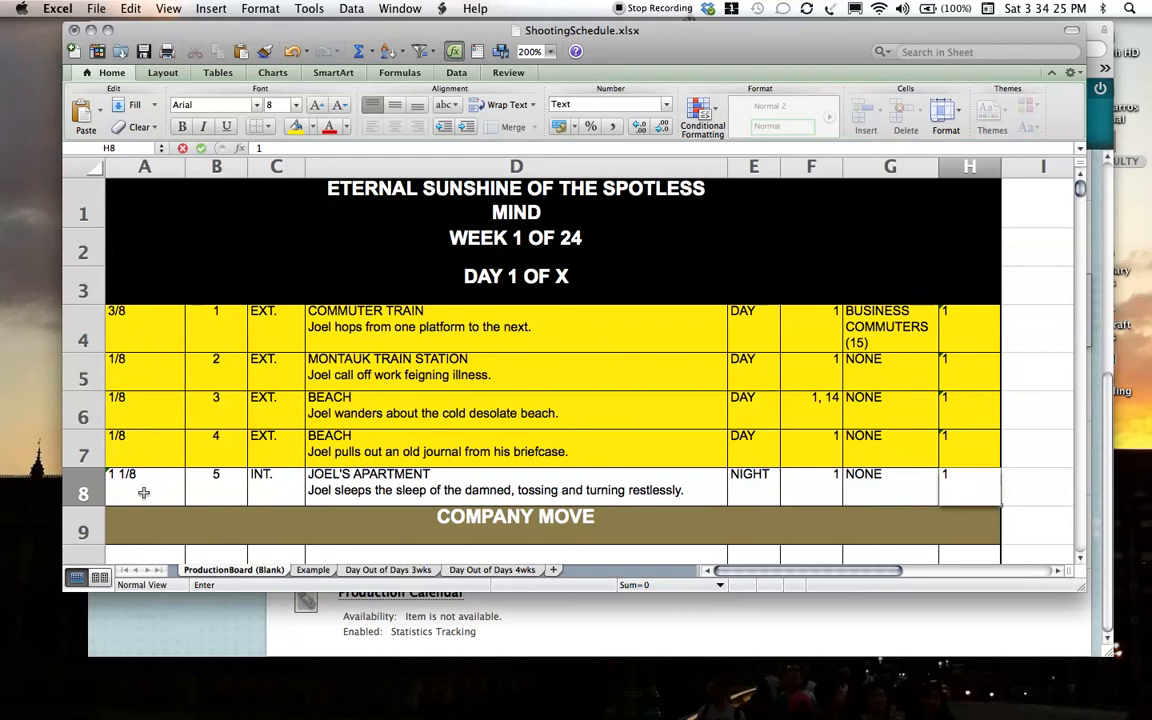
click(168, 338)
click(165, 370)
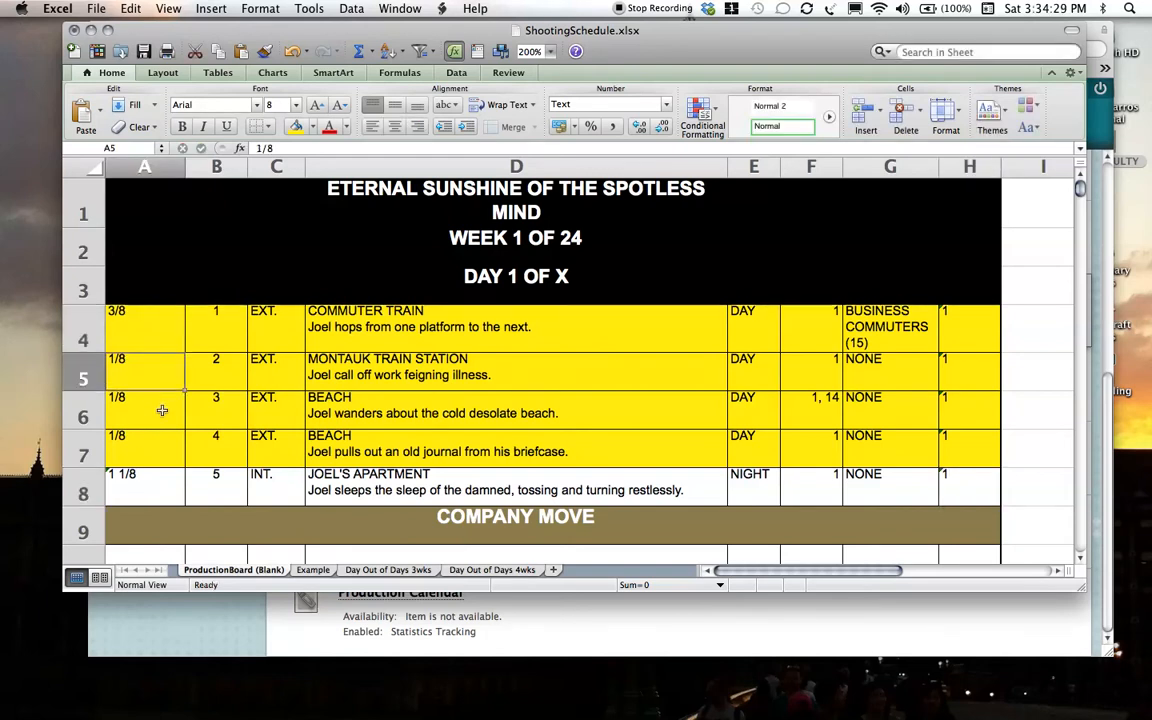
click(162, 416)
click(159, 440)
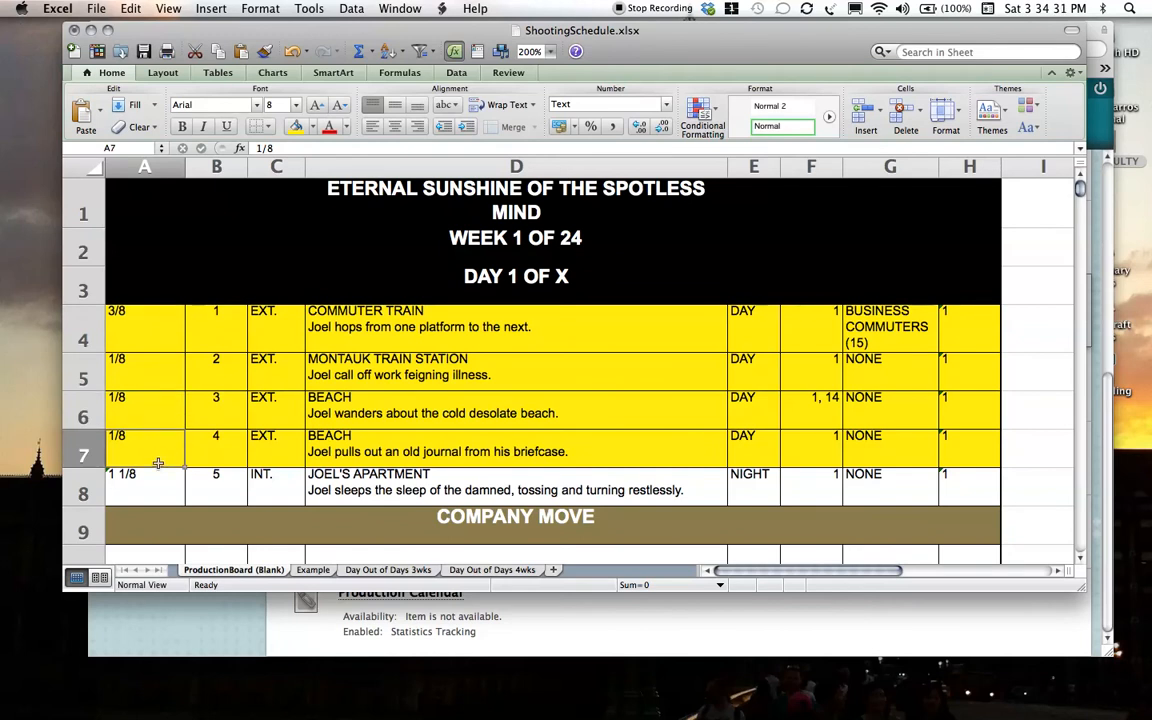
click(158, 475)
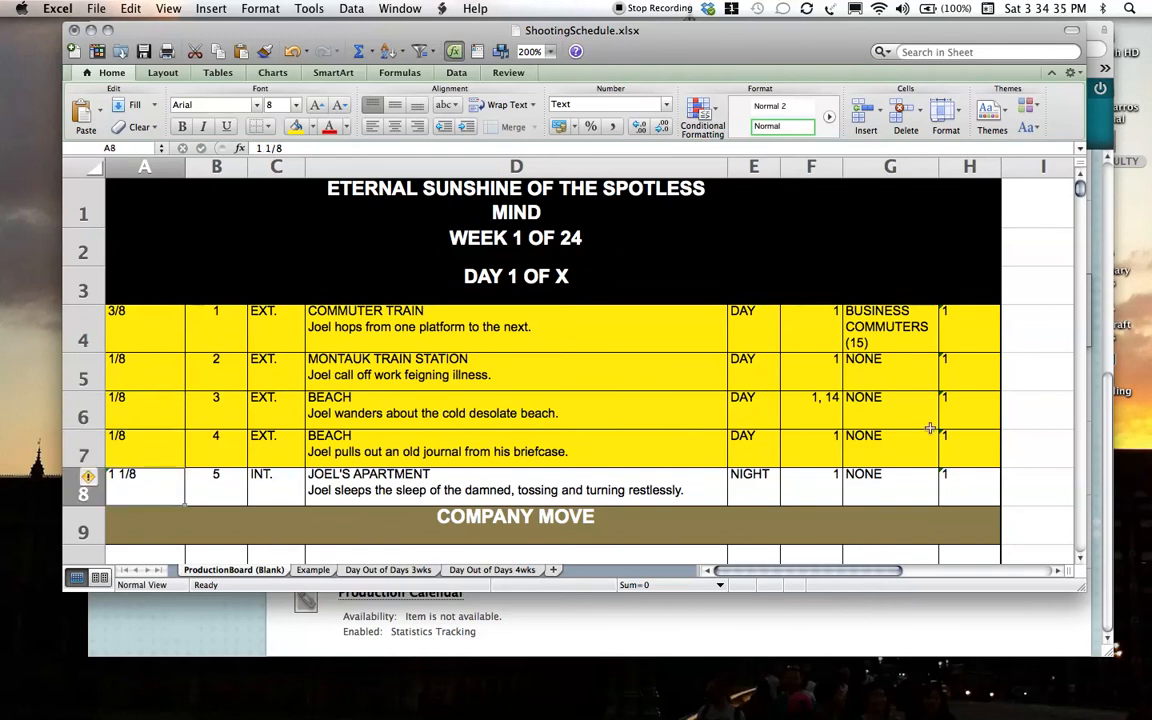
double_click(962, 479)
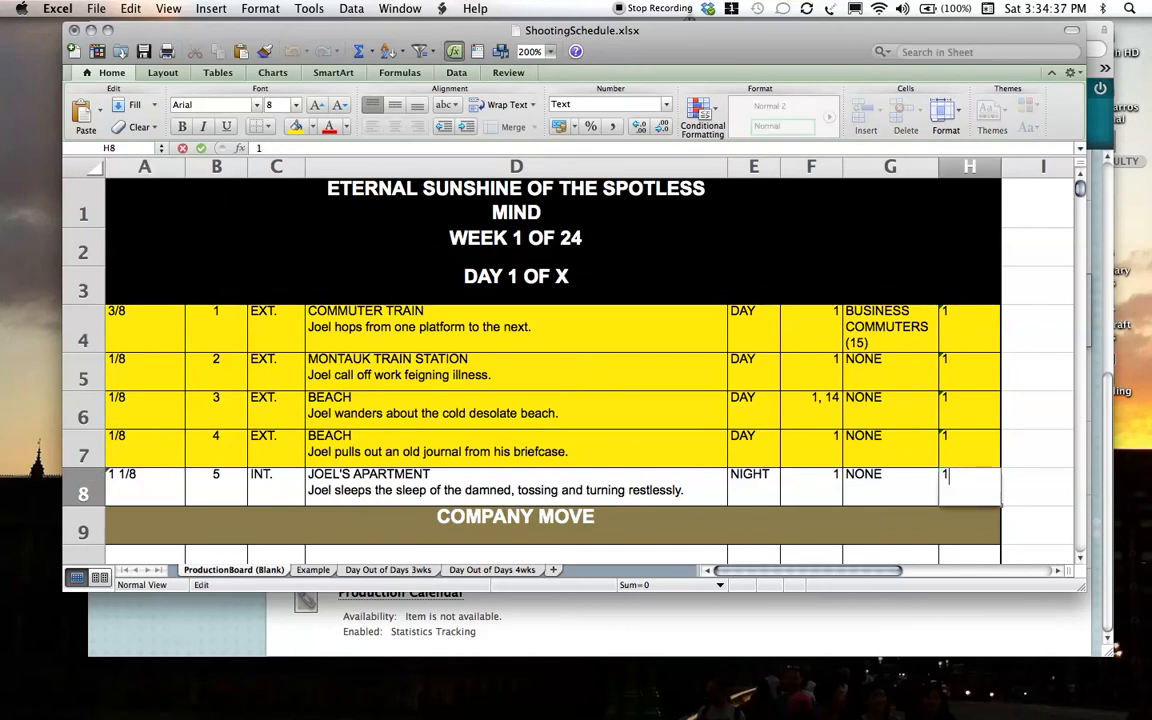
text(-2)
key(Return)
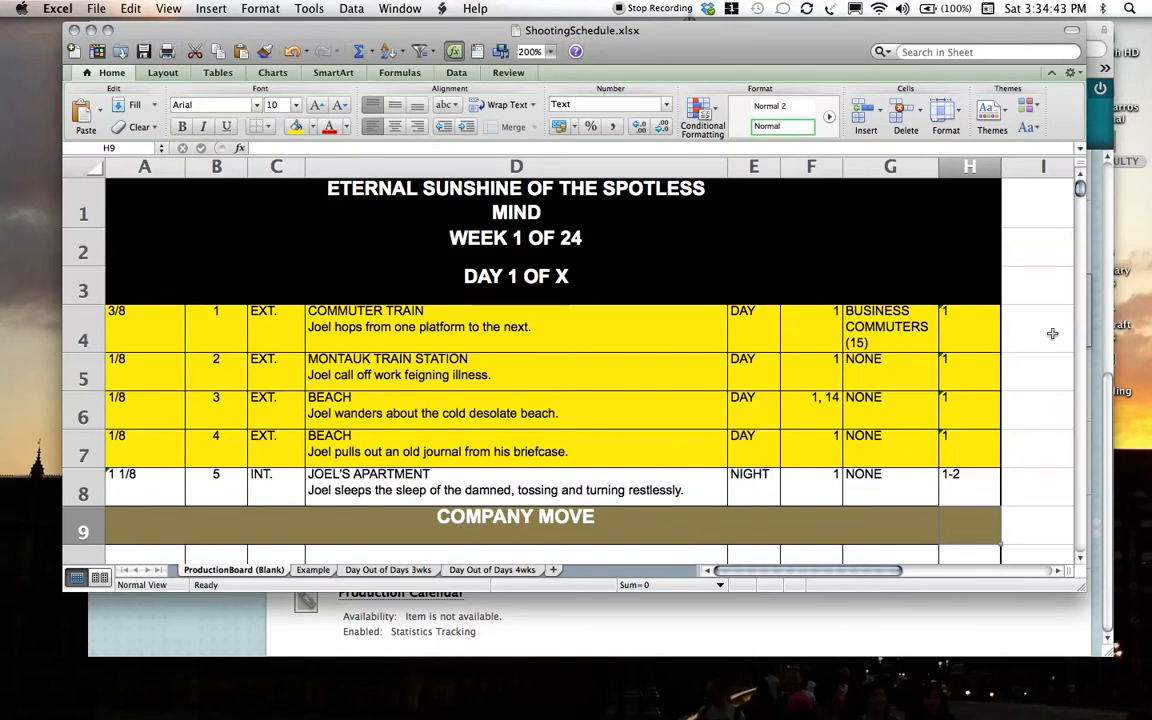
Start the scene 6 row below COMPANY MOVE with 4/8 in A10, 6 in B10 and INT. in C10.
click(1080, 562)
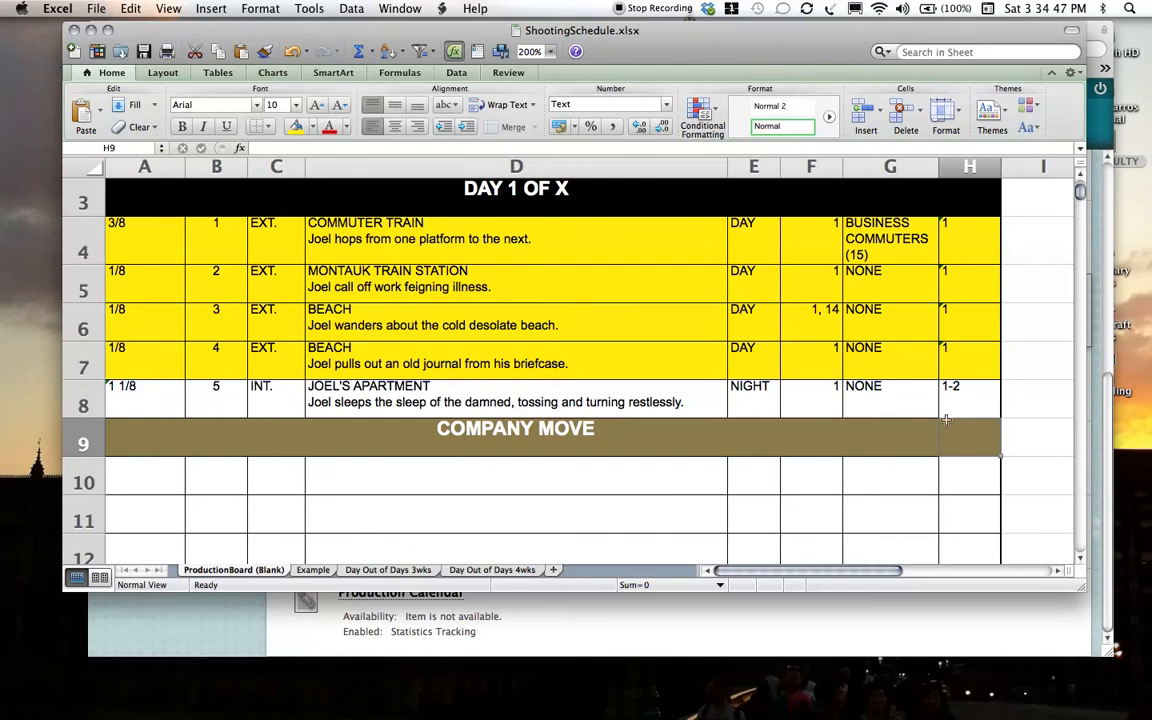
click(162, 479)
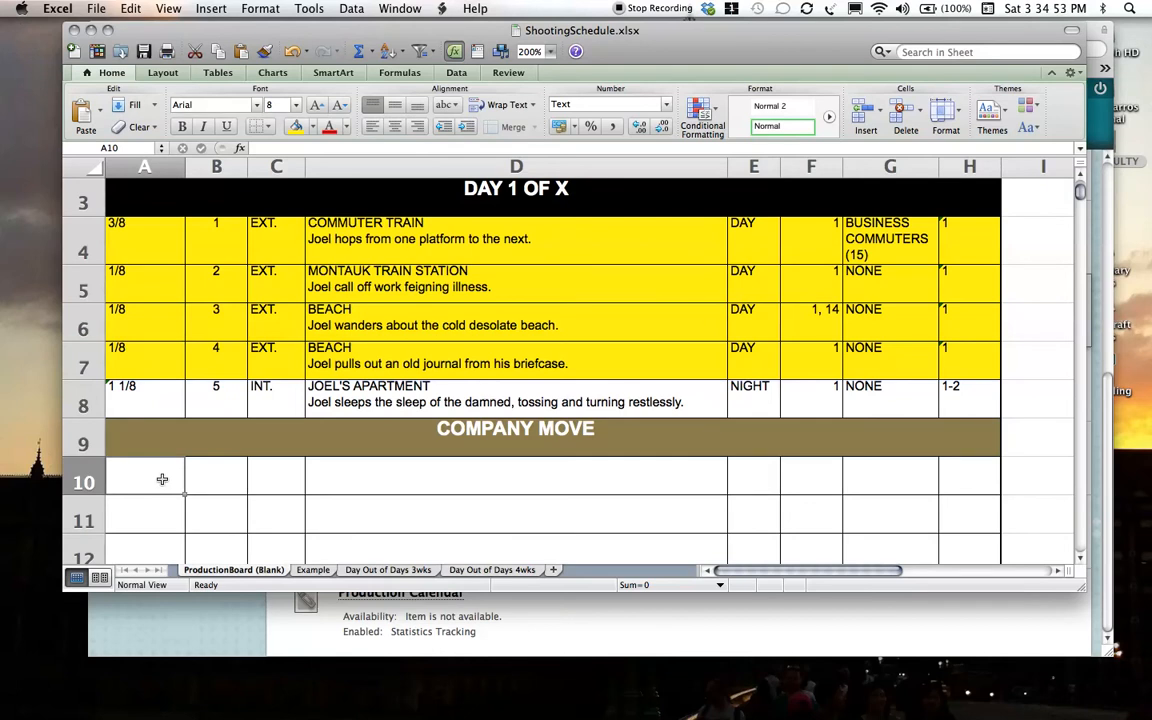
double_click(162, 479)
text(4/8)
key(Tab)
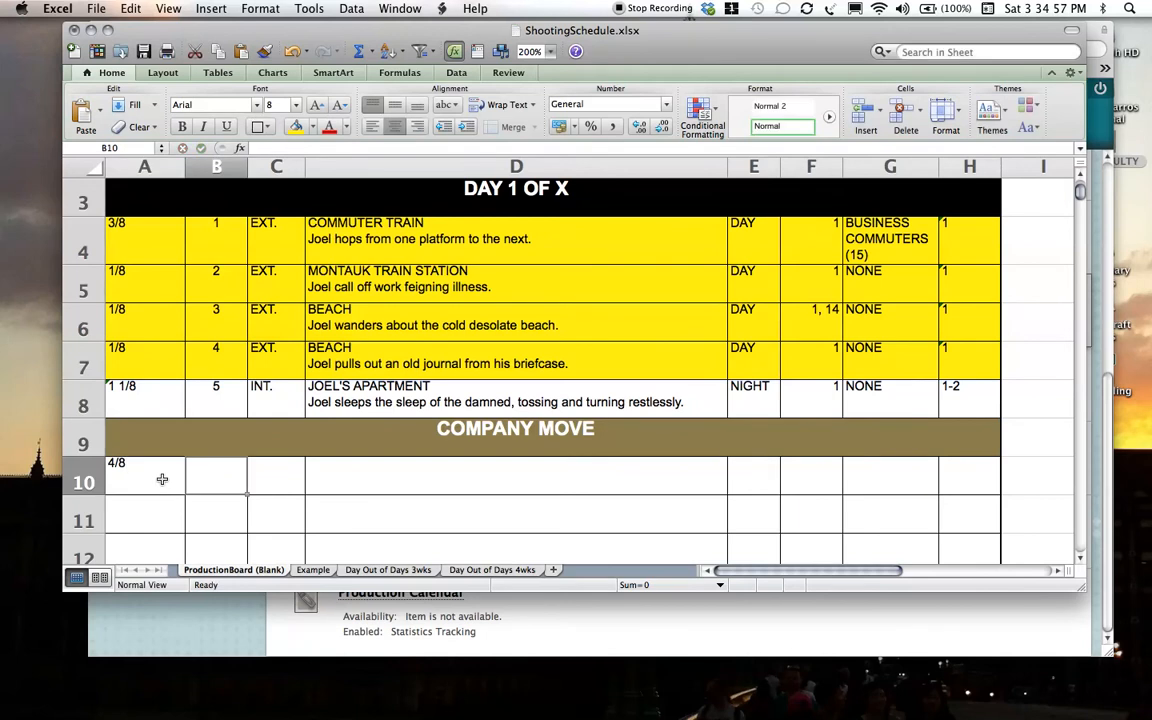
text(6)
key(Tab)
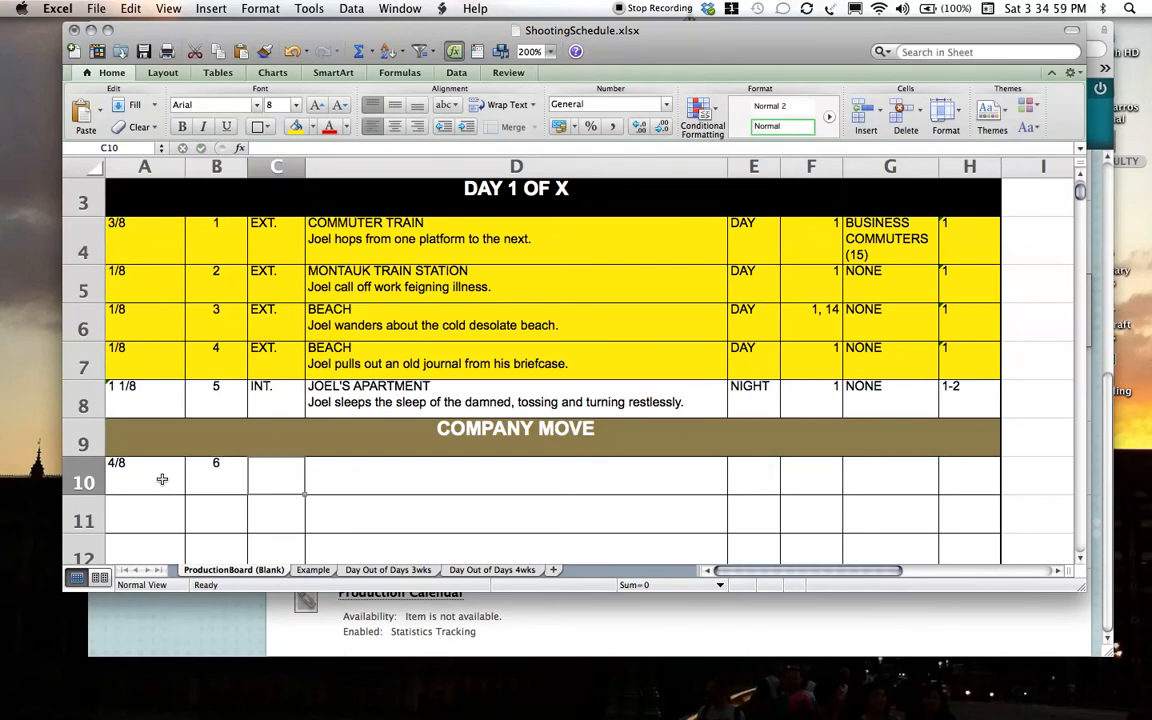
text(INT.)
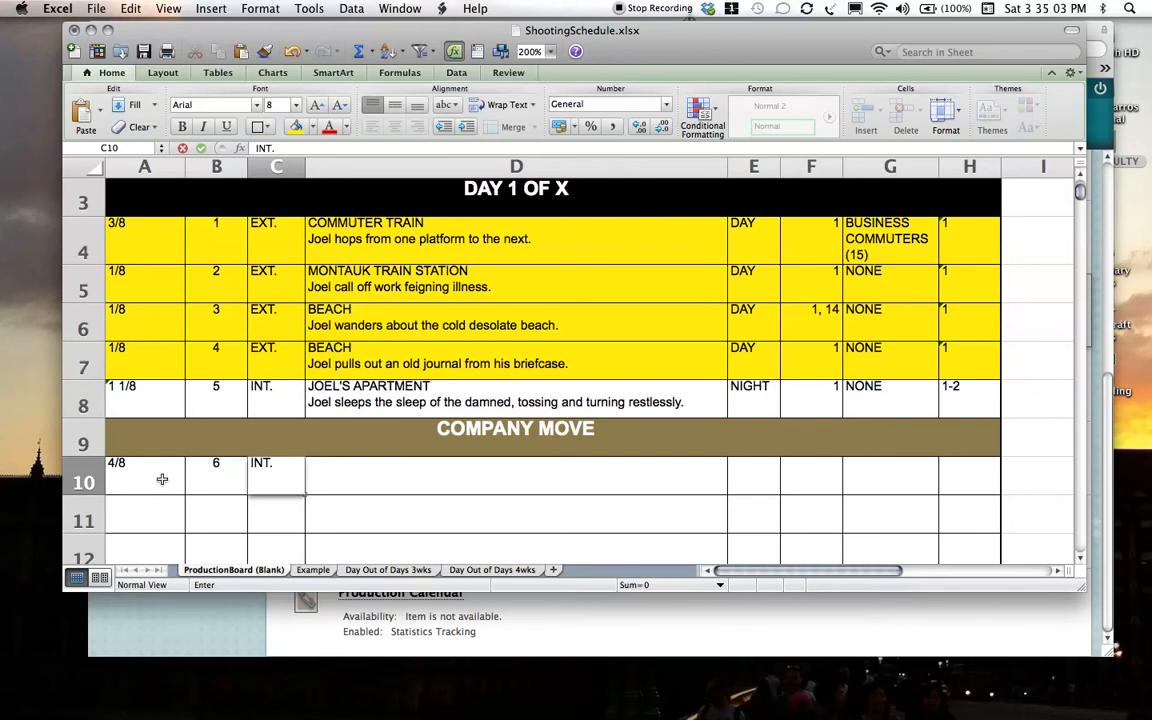
key(Tab)
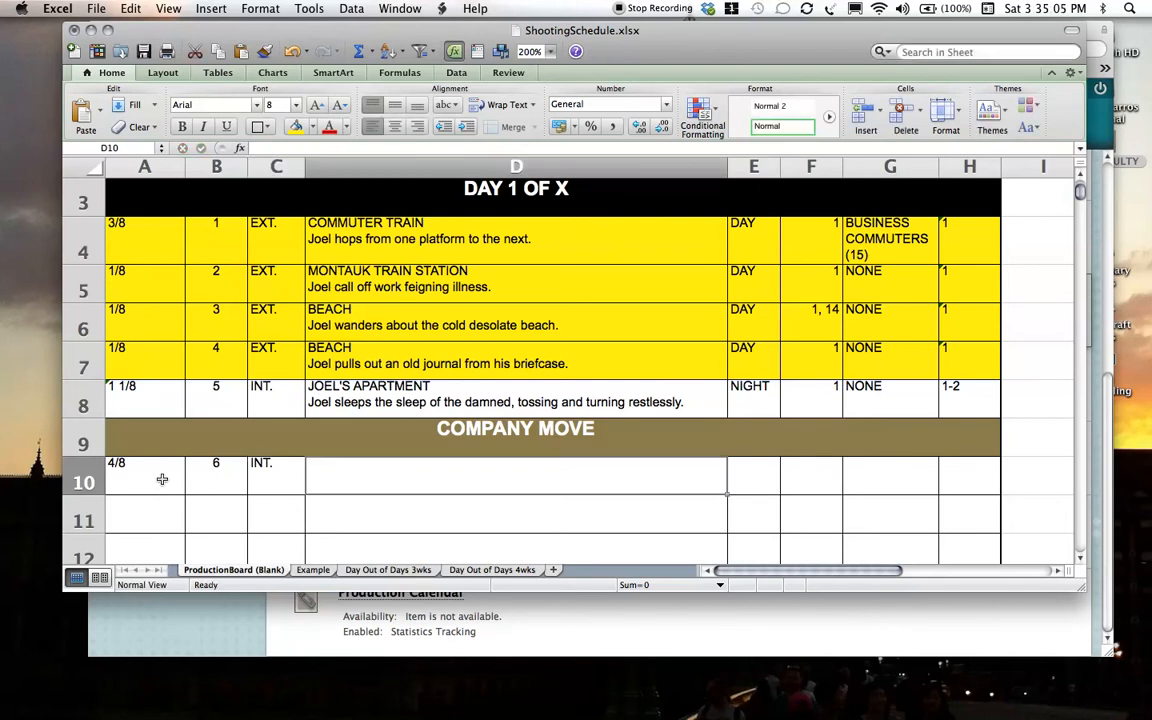
Enter CLEMENTINE'S KITCHEN in D10 with "Clementine bakes a cake and signs; suddenly she bursts into tears." on a second line within the cell.
text(CLEMENTINE)
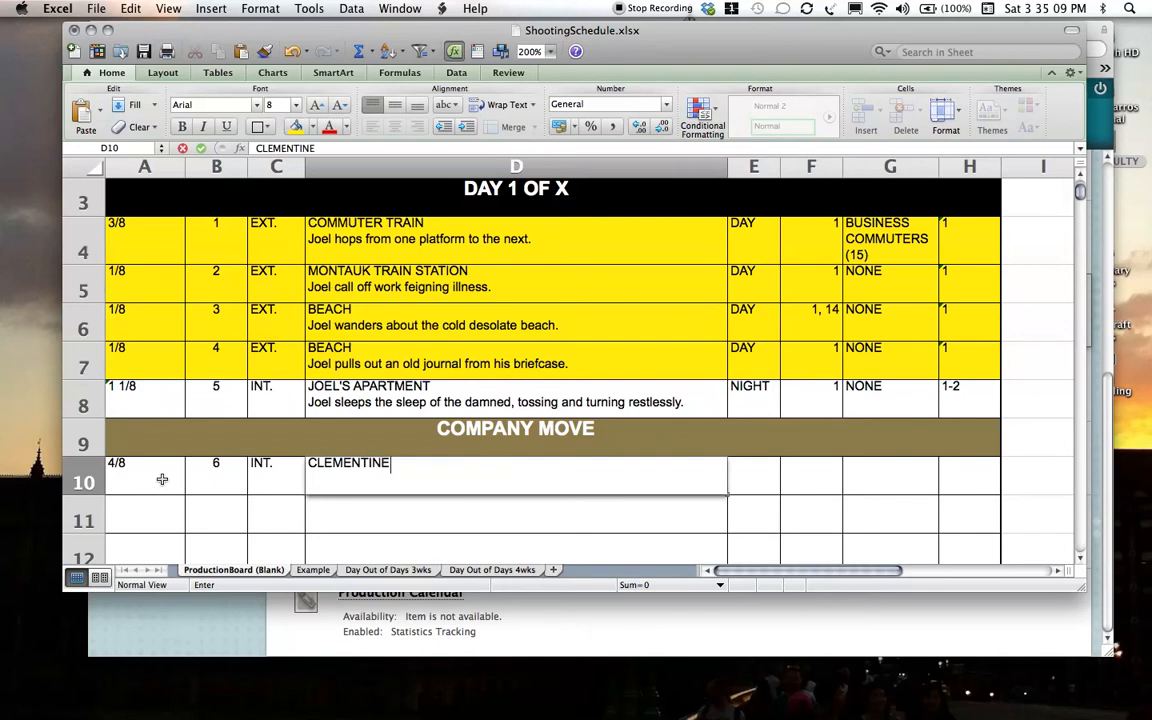
text('S KITCHEN)
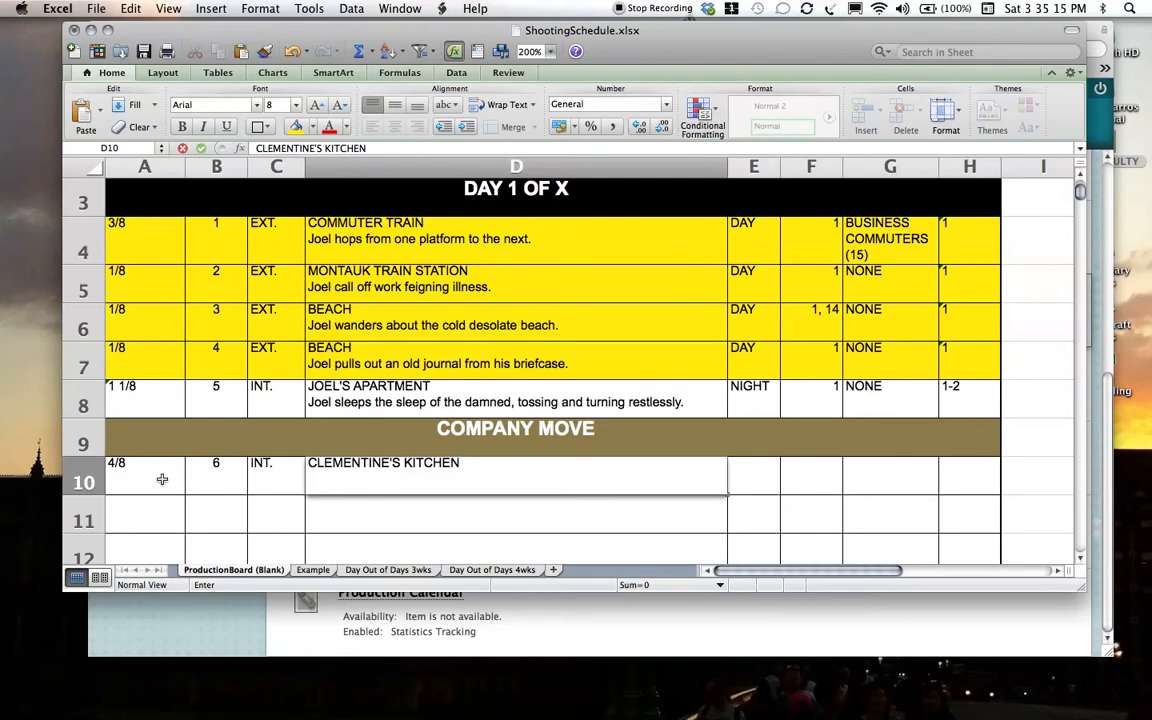
key(ctrl+alt+Return)
text(CLEME)
key(BackSpace)
key(BackSpace)
key(BackSpace)
key(BackSpace)
text(lementine sdg)
key(BackSpace)
key(BackSpace)
key(BackSpace)
text(bakes a cake and sign)
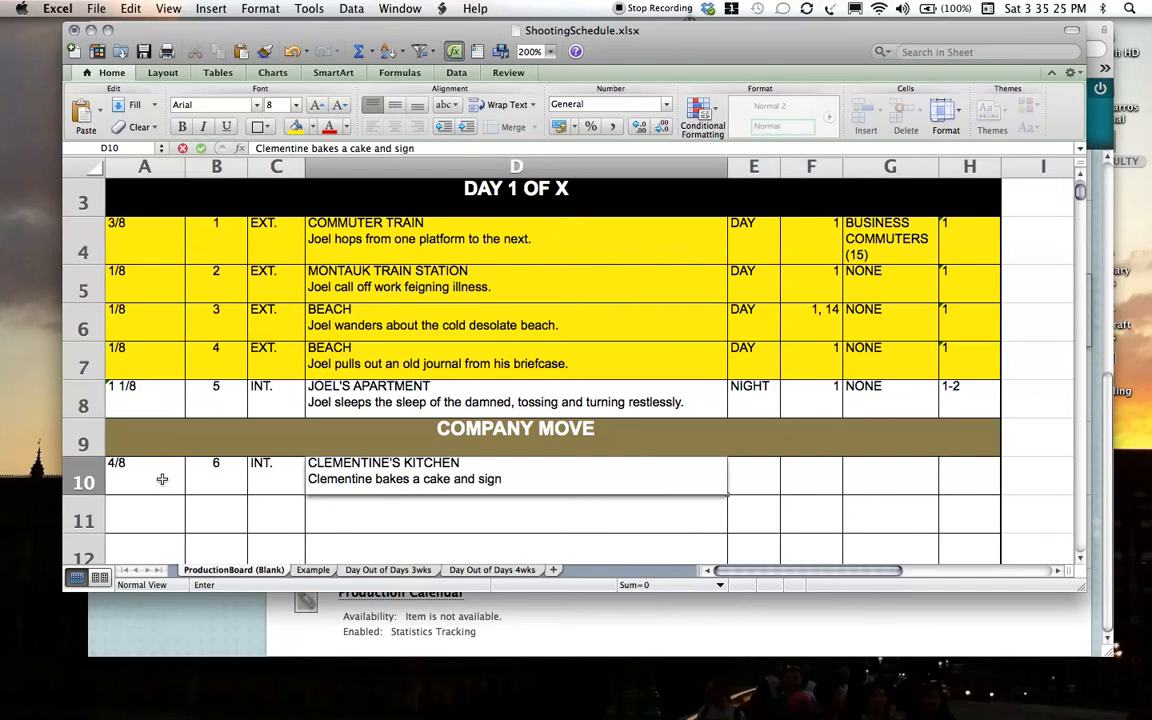
text(s)
text(; suddenly)
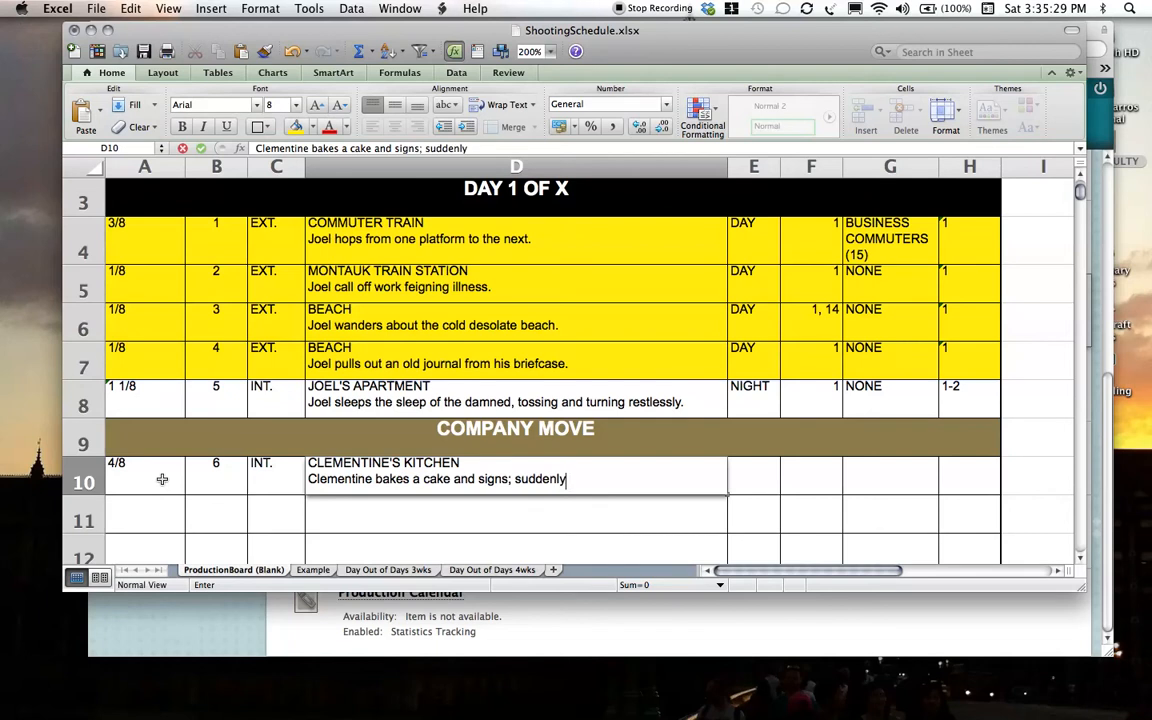
text( she bursts)
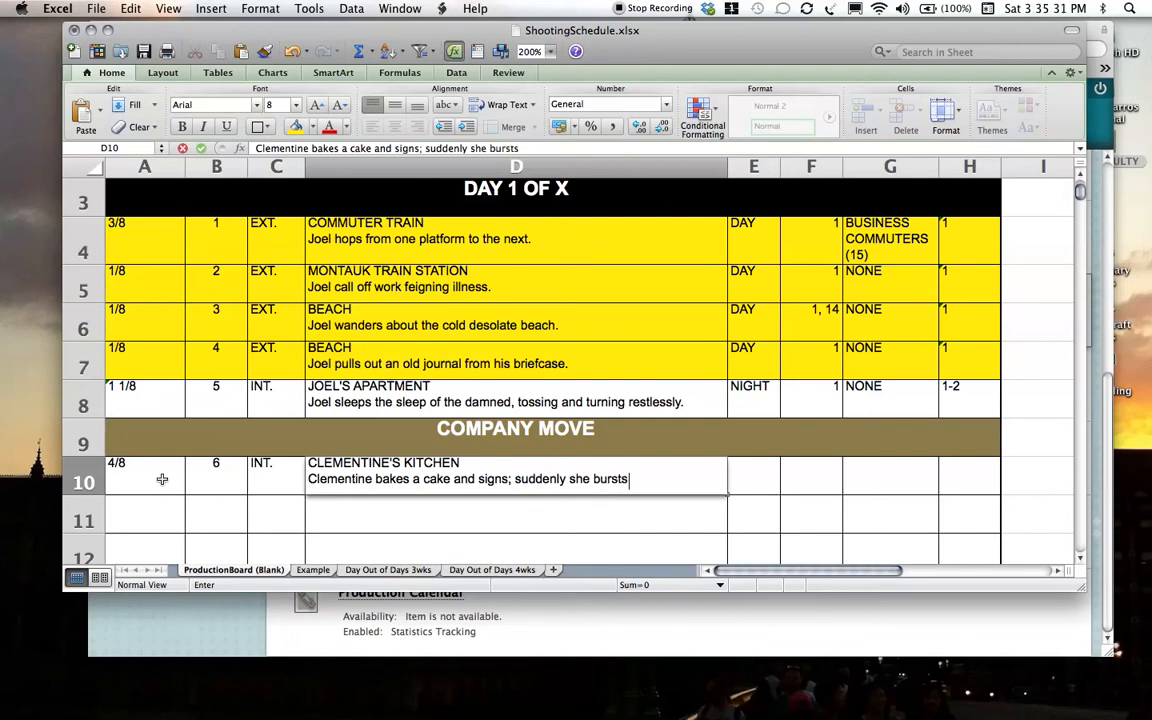
text( into tears.)
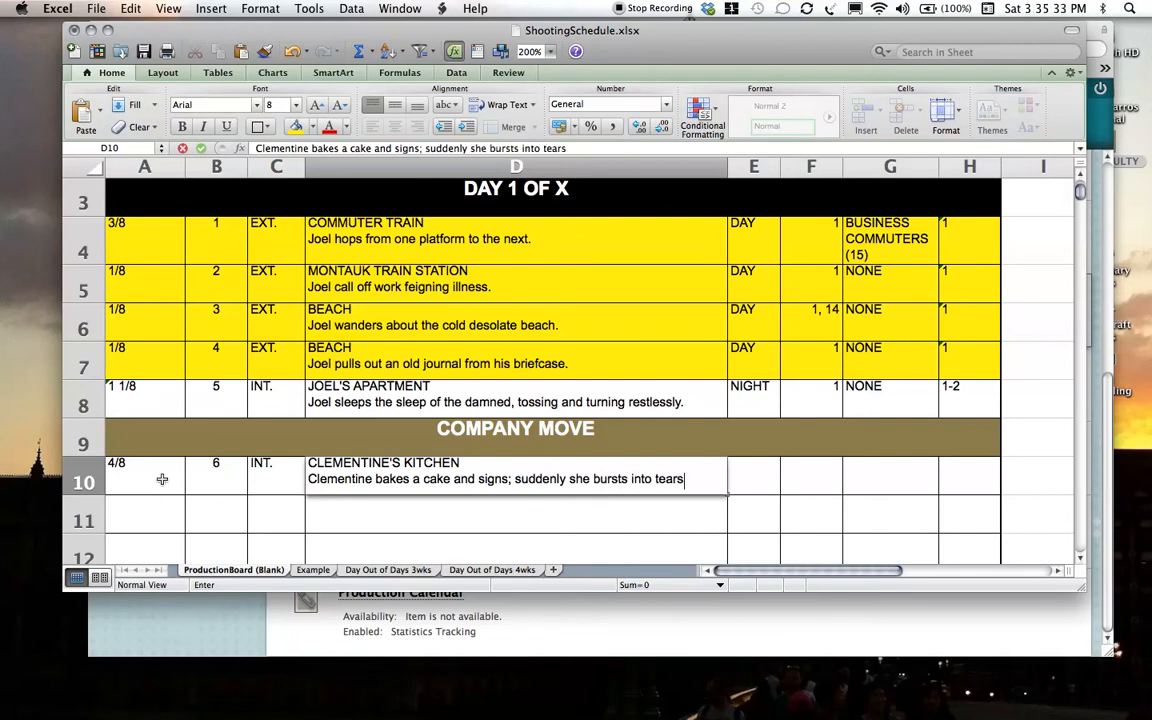
Complete the scene 6 row with DAY in E10, 2 in F10, NONE as the extras in G10 and 2 as the script page in H10.
key(Tab)
text(DAY)
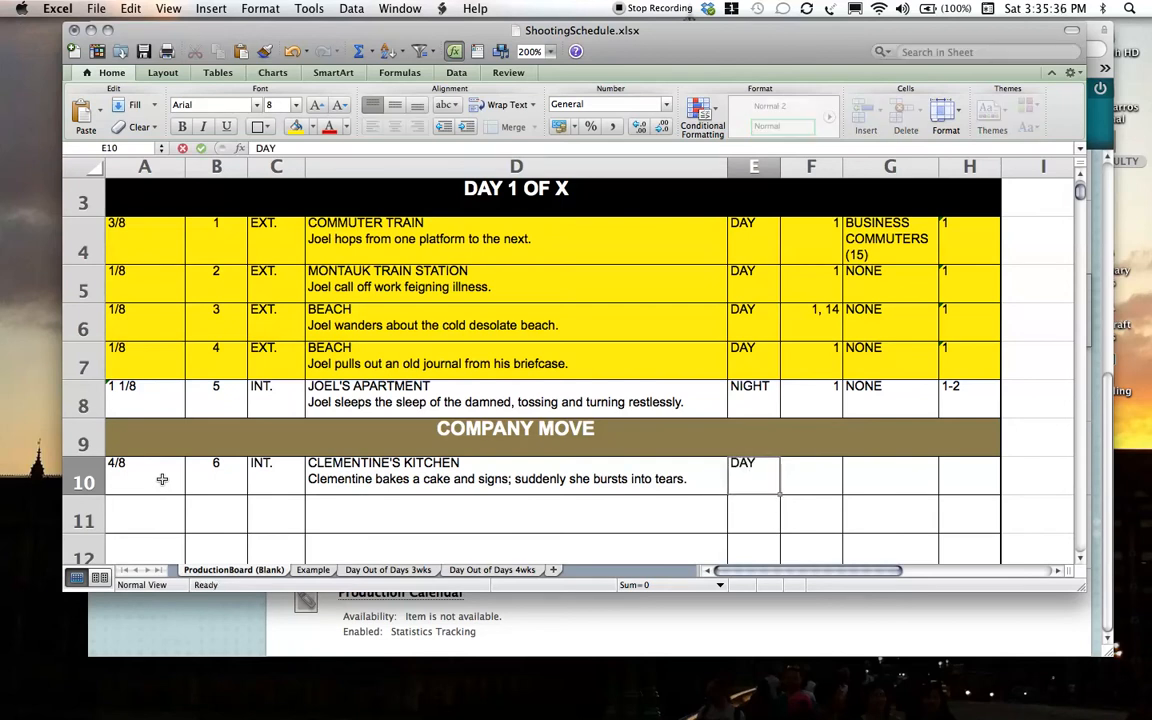
key(Tab)
text(2)
key(Tab)
text(NONE)
key(Tab)
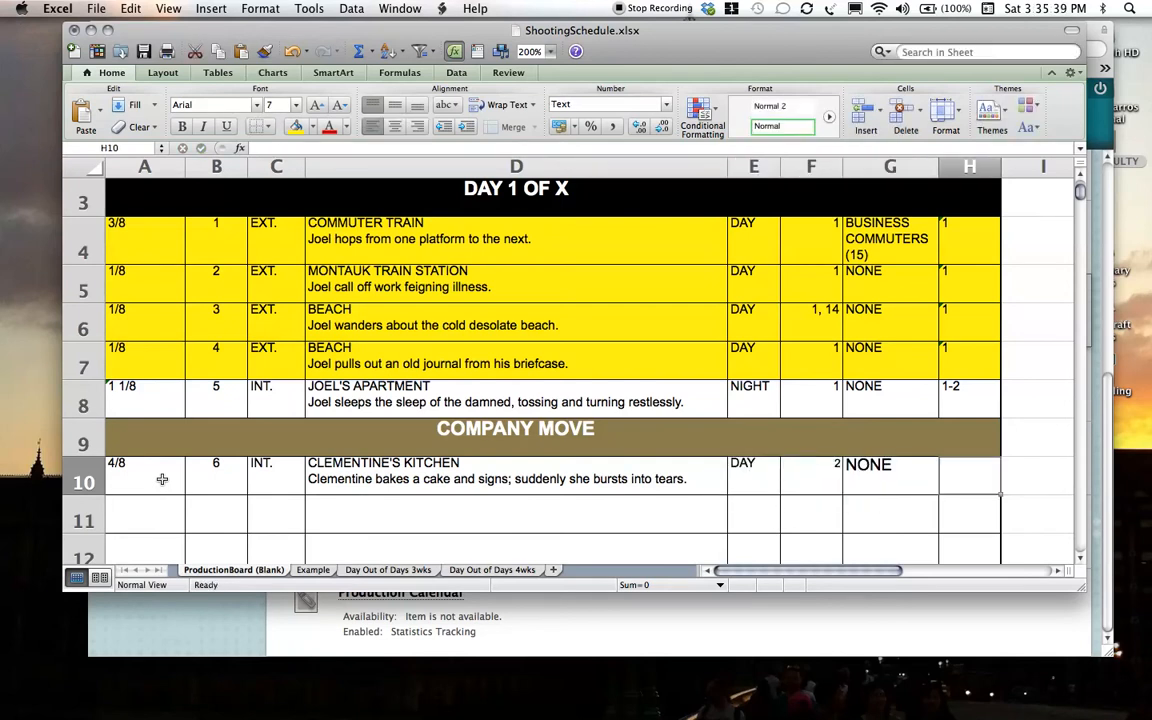
text(2)
key(Return)
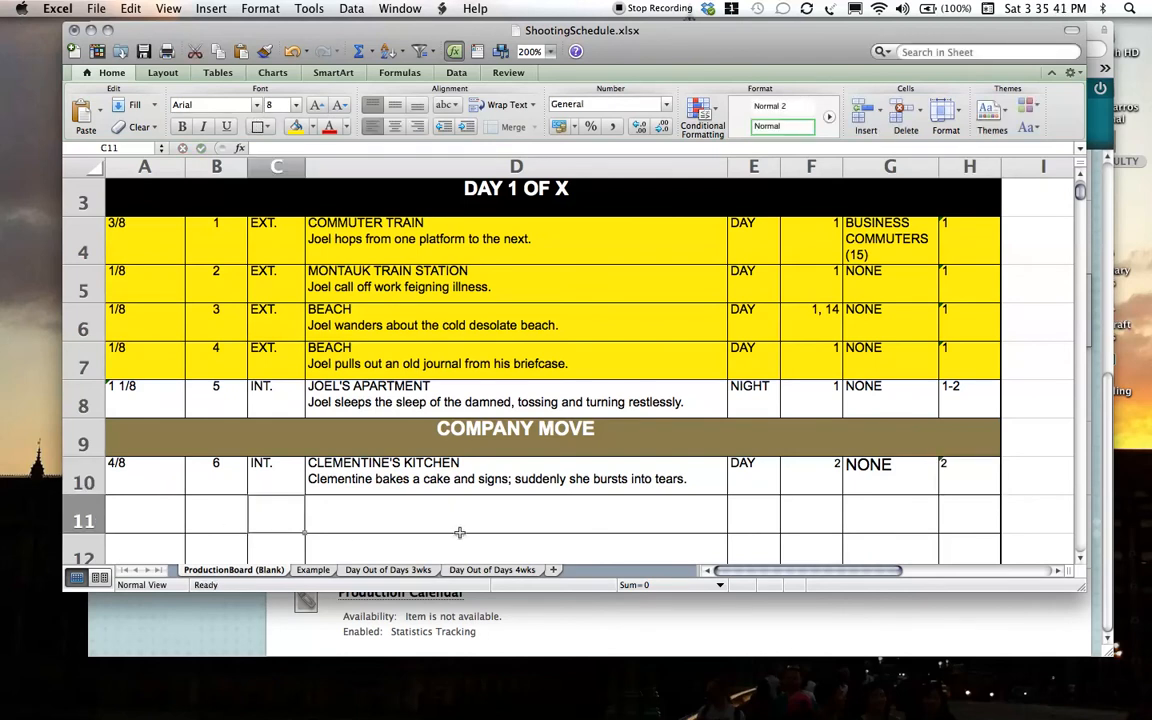
Set the font size of the NONE entry in G10 to 8.
click(884, 487)
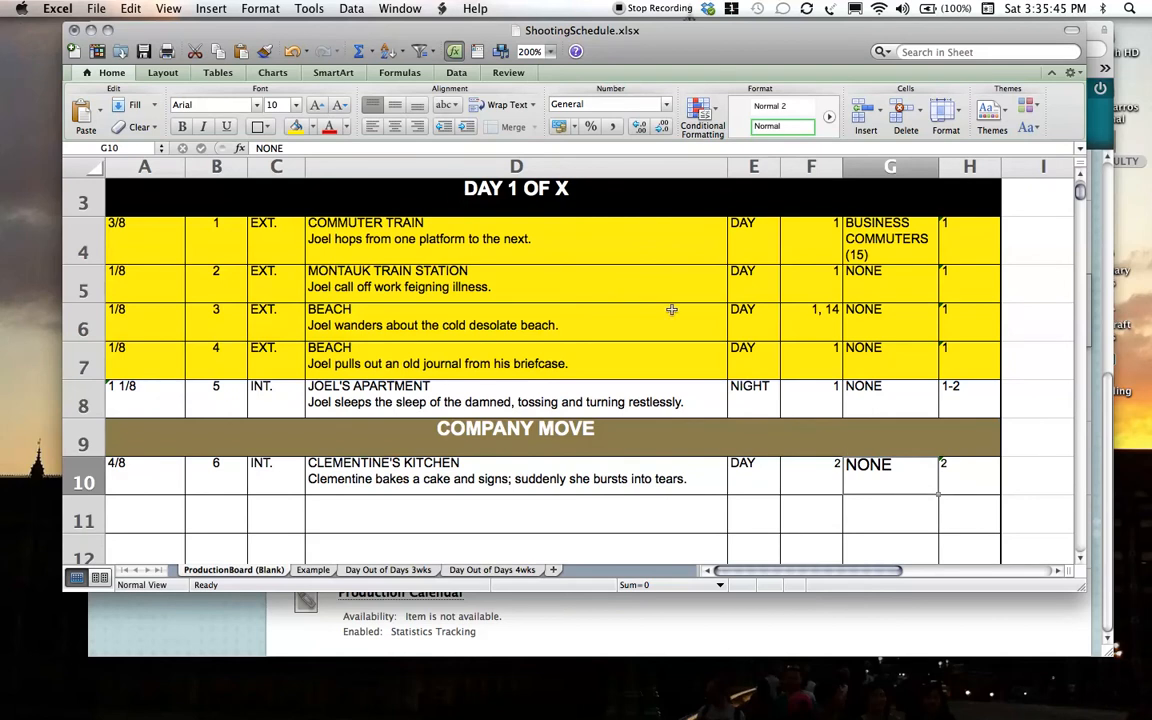
click(272, 104)
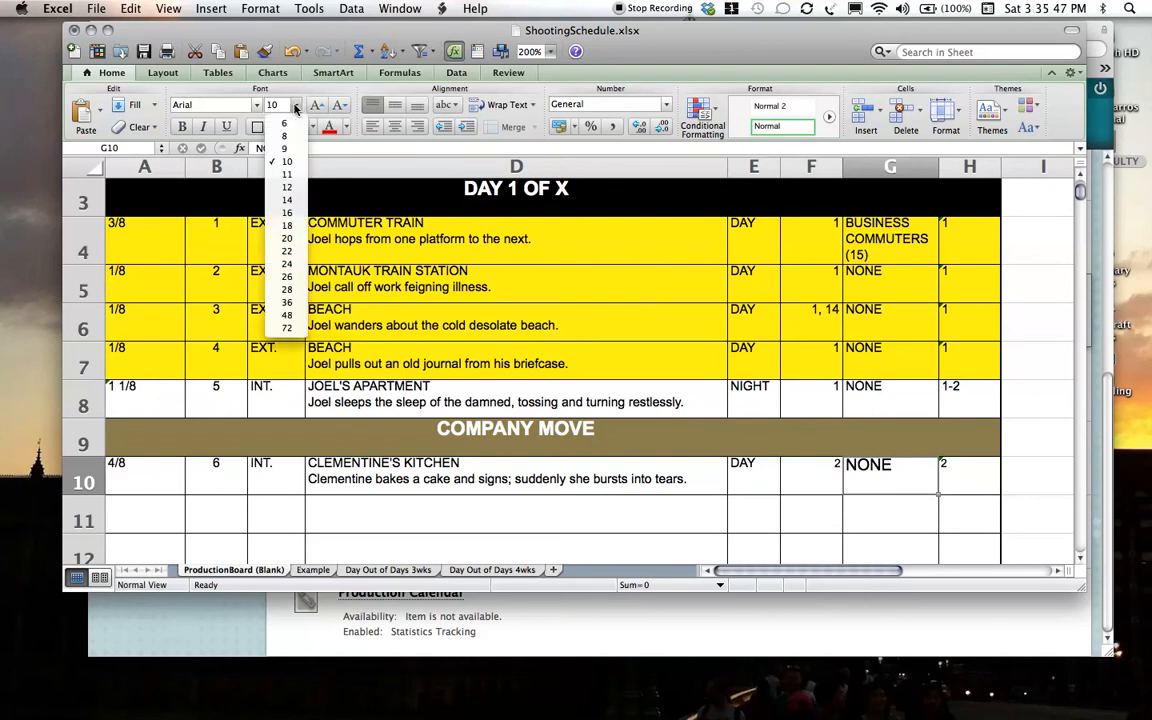
click(283, 137)
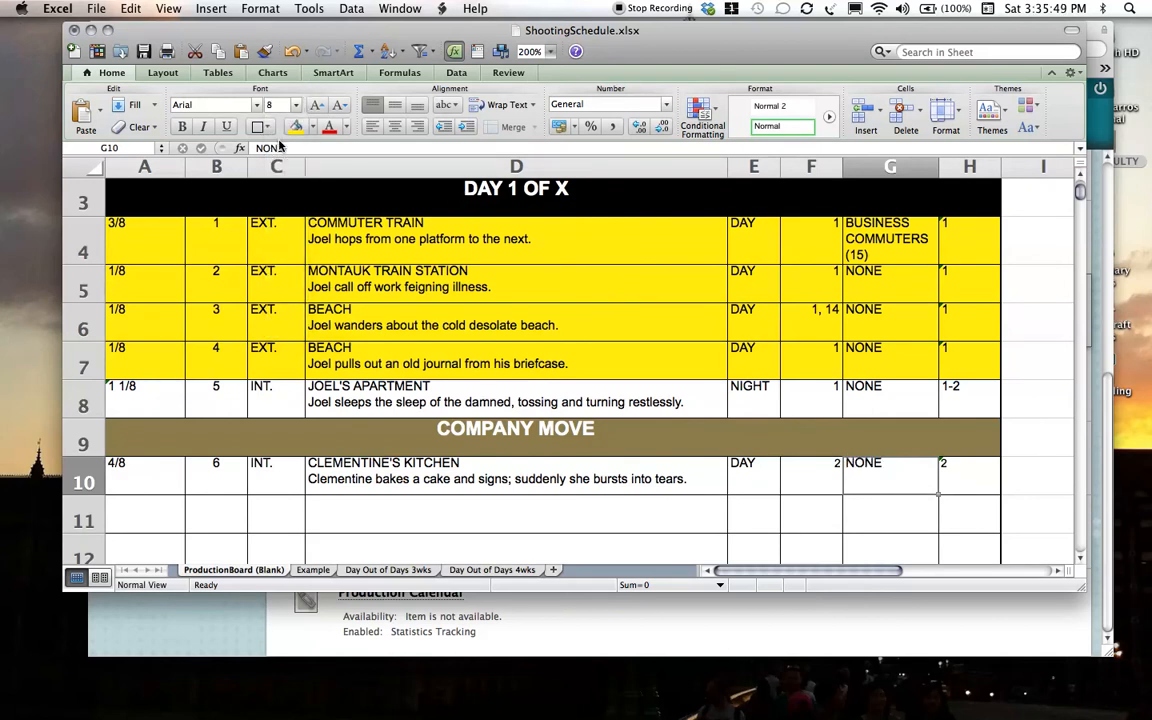
Fill the scene 5 row for JOEL'S APARTMENT, cells A8 to H8, with blue to mark the night interior.
click(688, 407)
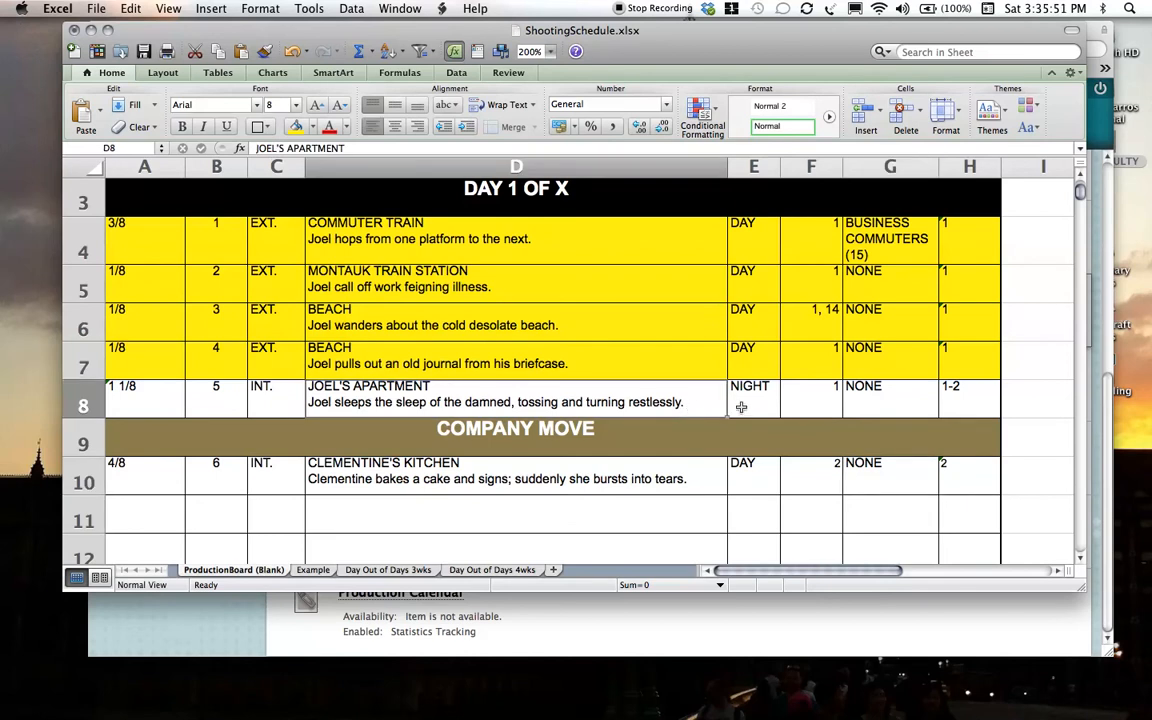
drag(970, 404, 154, 394)
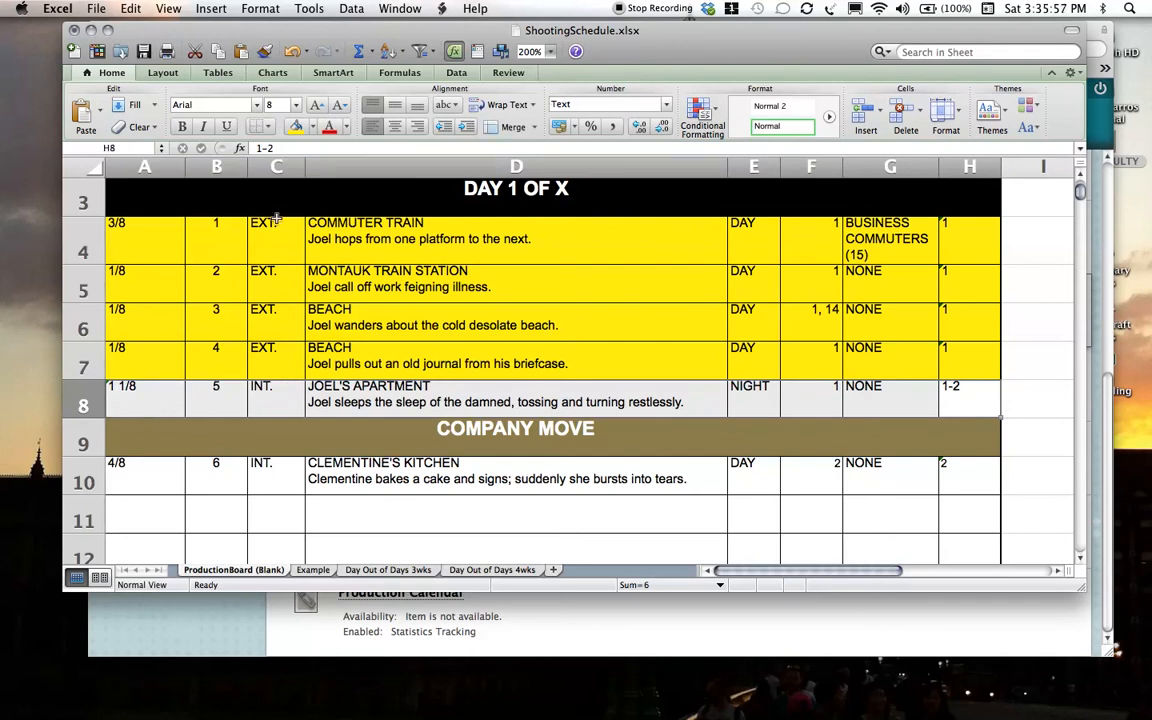
click(313, 127)
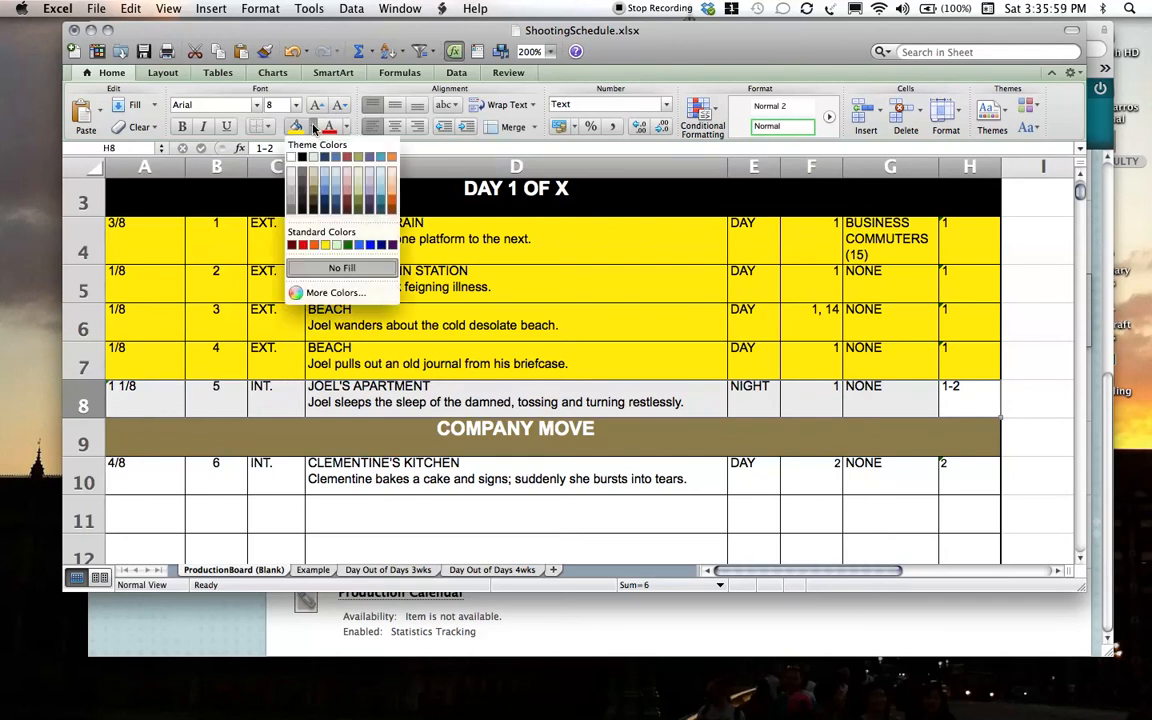
click(326, 197)
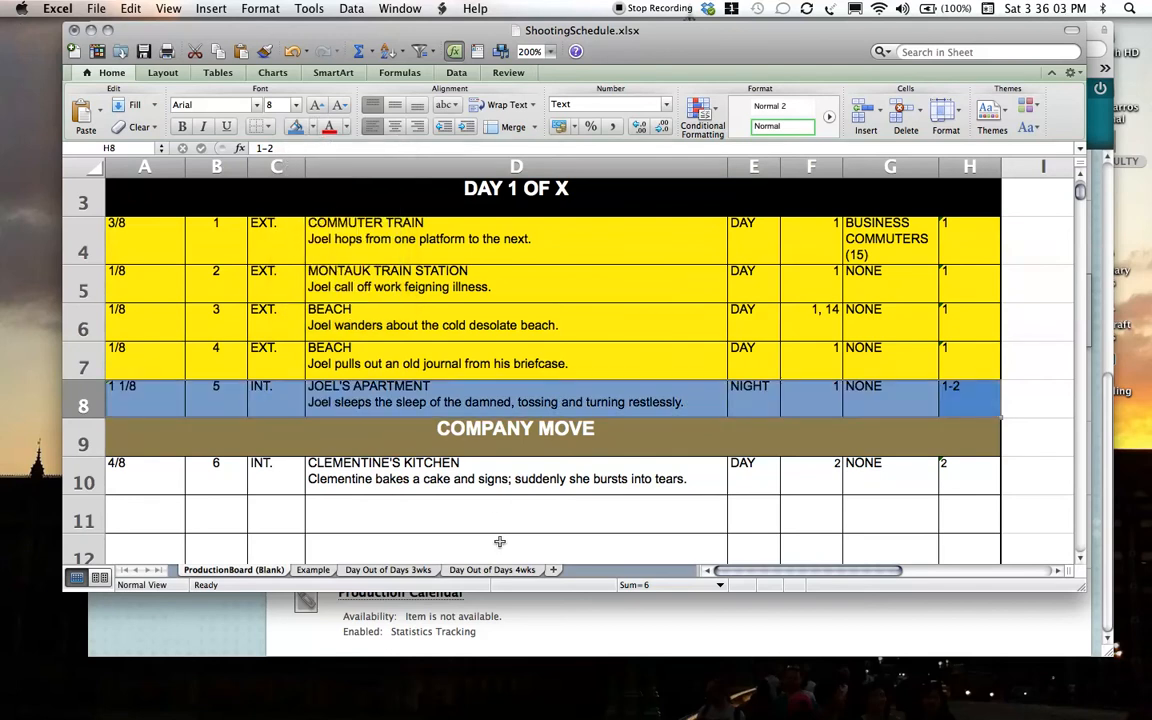
click(490, 481)
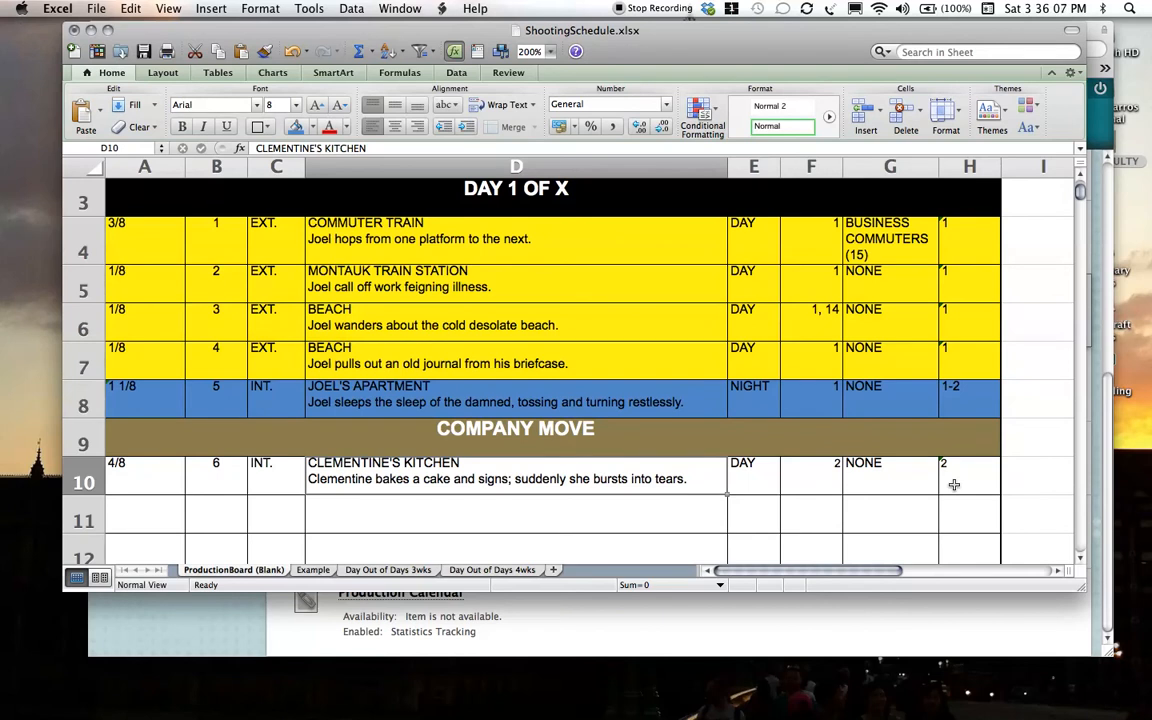
Start the scene 7 row with 2/8 in A11, 7 in B11 and INT. in C11.
click(160, 506)
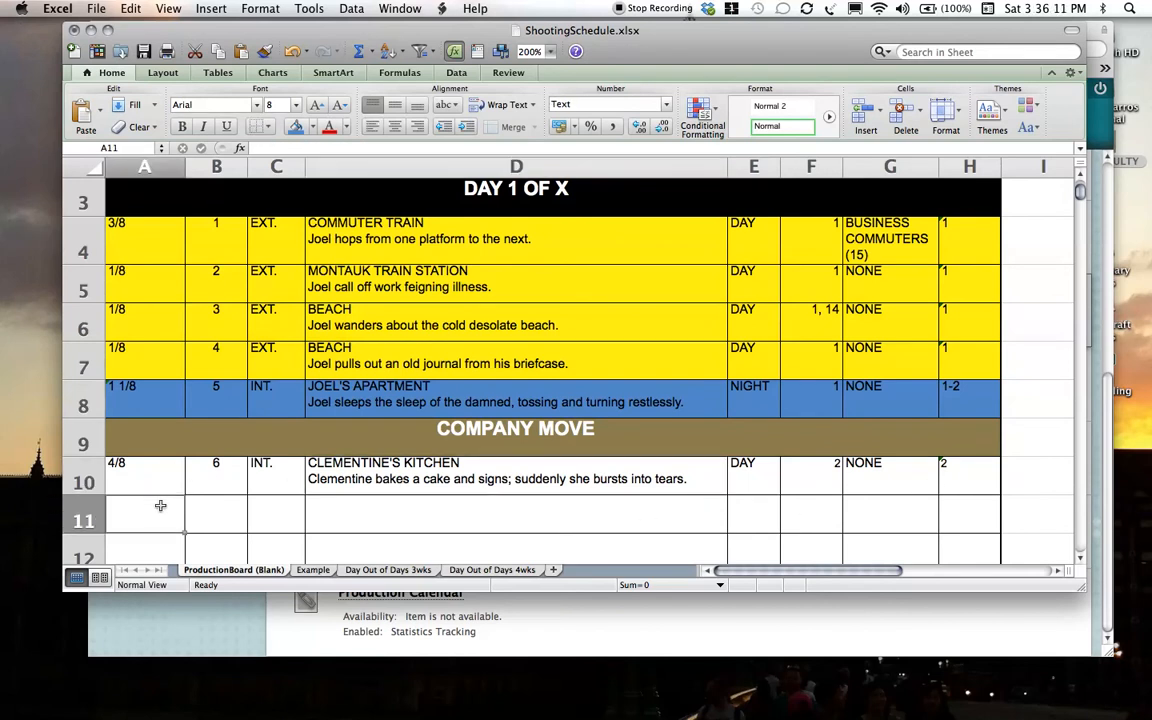
text(2/8)
key(Tab)
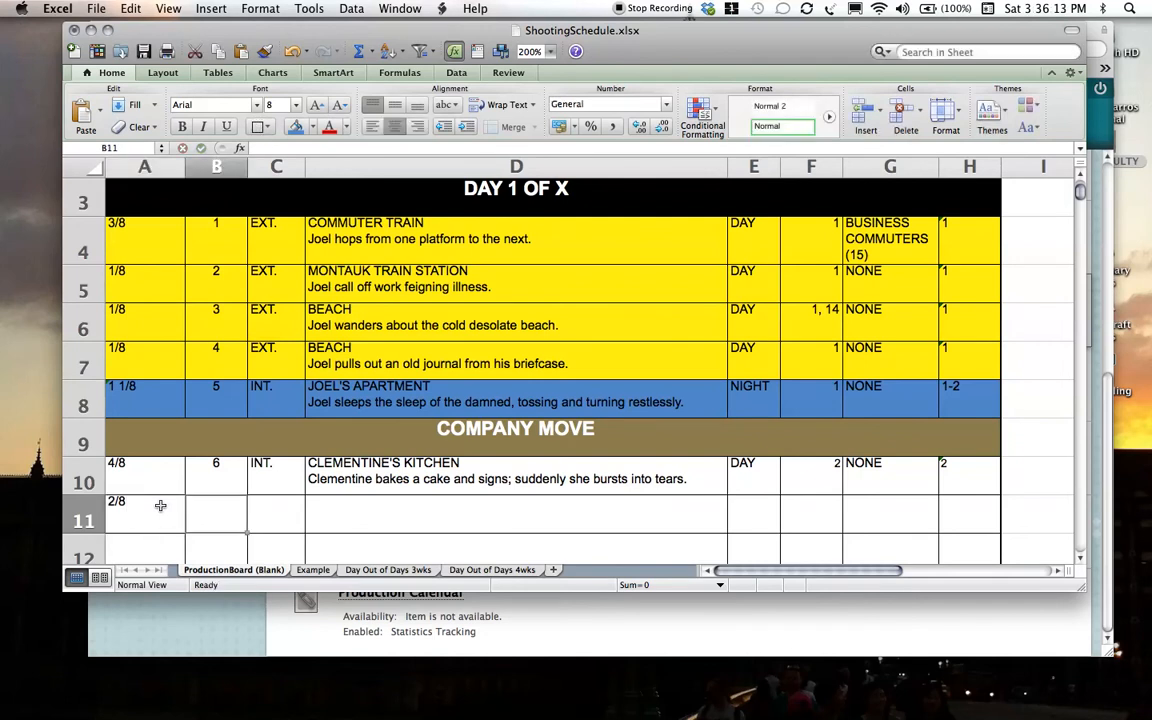
text(7)
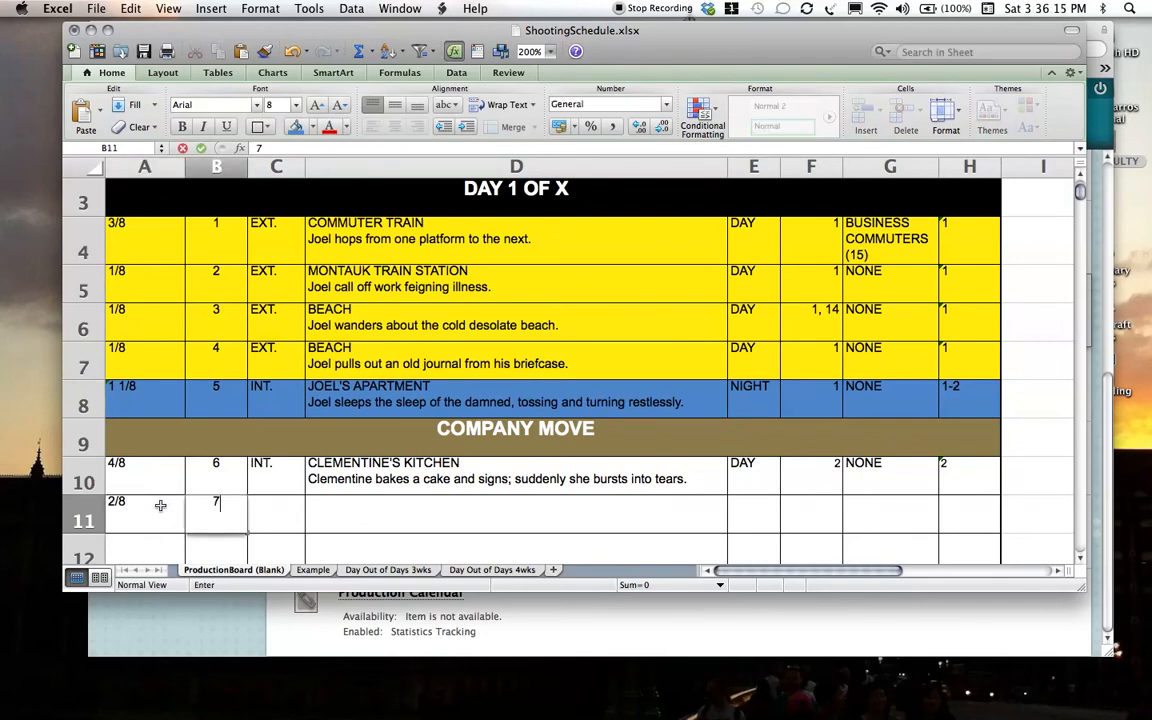
key(Tab)
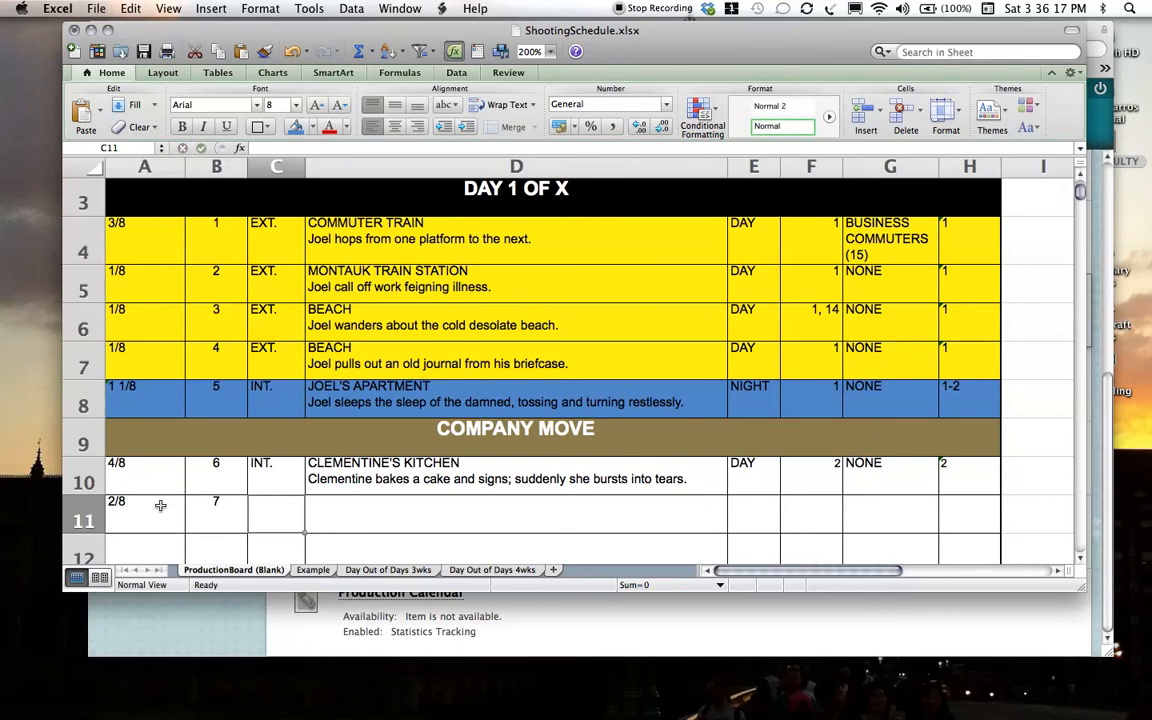
text(INT.)
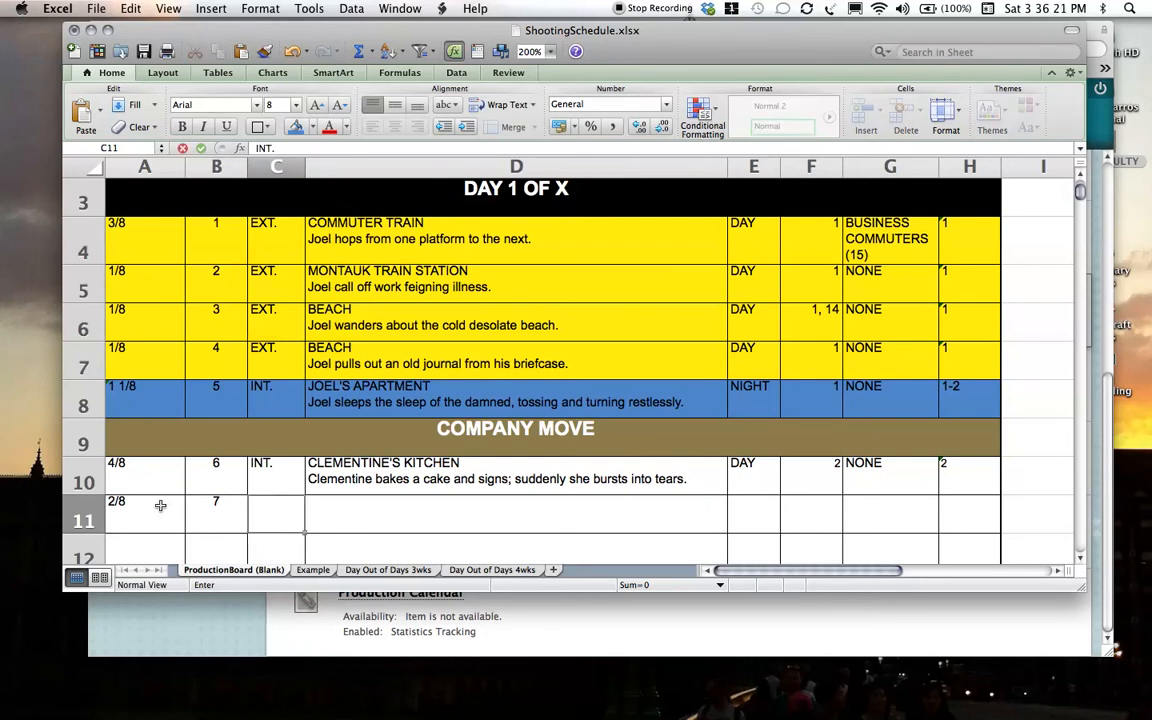
key(Tab)
key(shift+Tab)
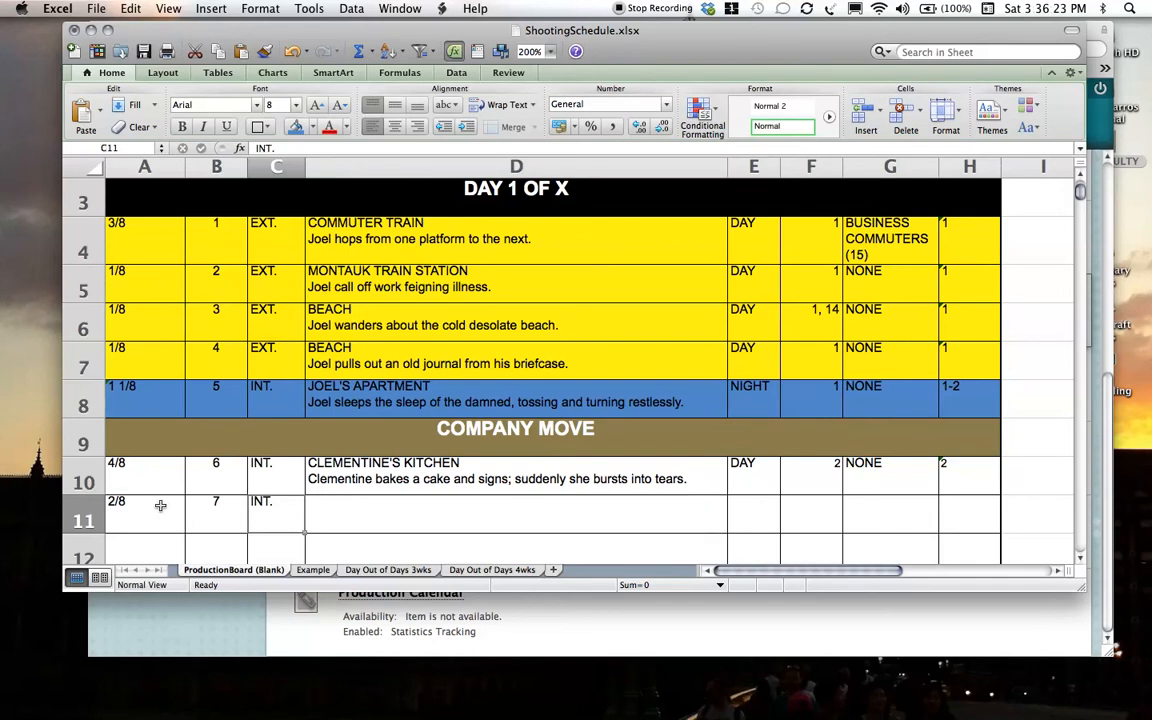
text(ext)
key(BackSpace)
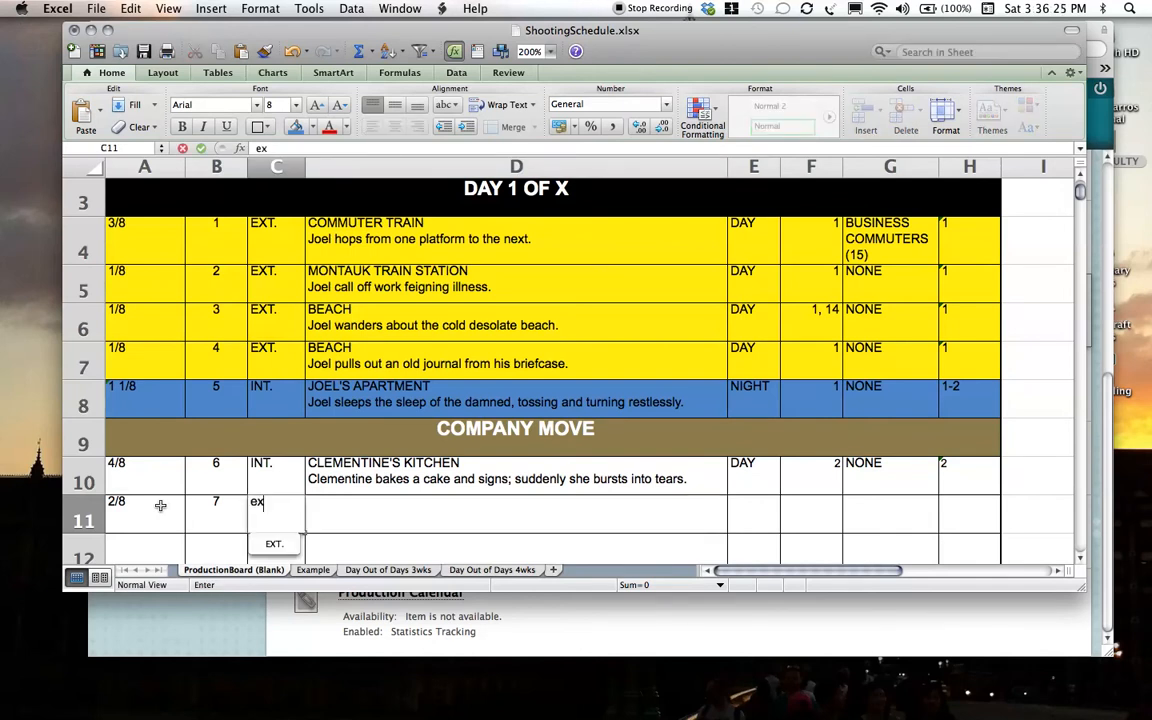
key(BackSpace)
key(BackSpace)
key(BackSpace)
text(EX)
key(BackSpace)
key(BackSpace)
text(INT.)
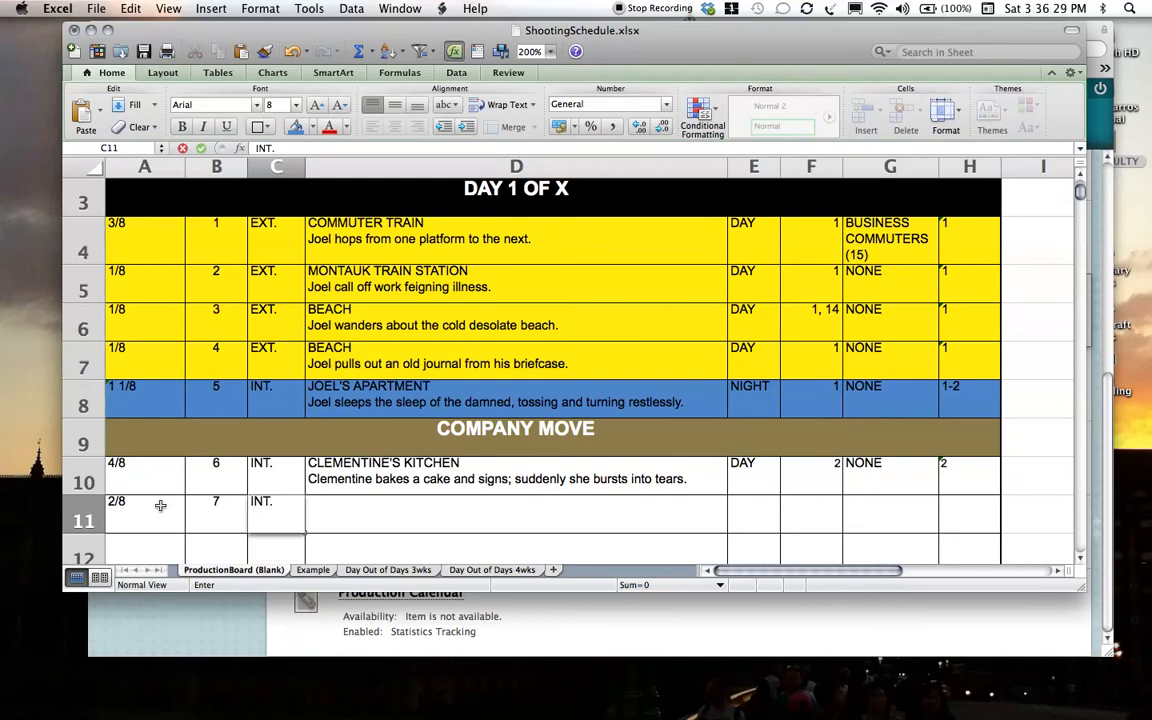
Enter JOEL'S BATHROOM as the scene 7 location in D11.
key(Tab)
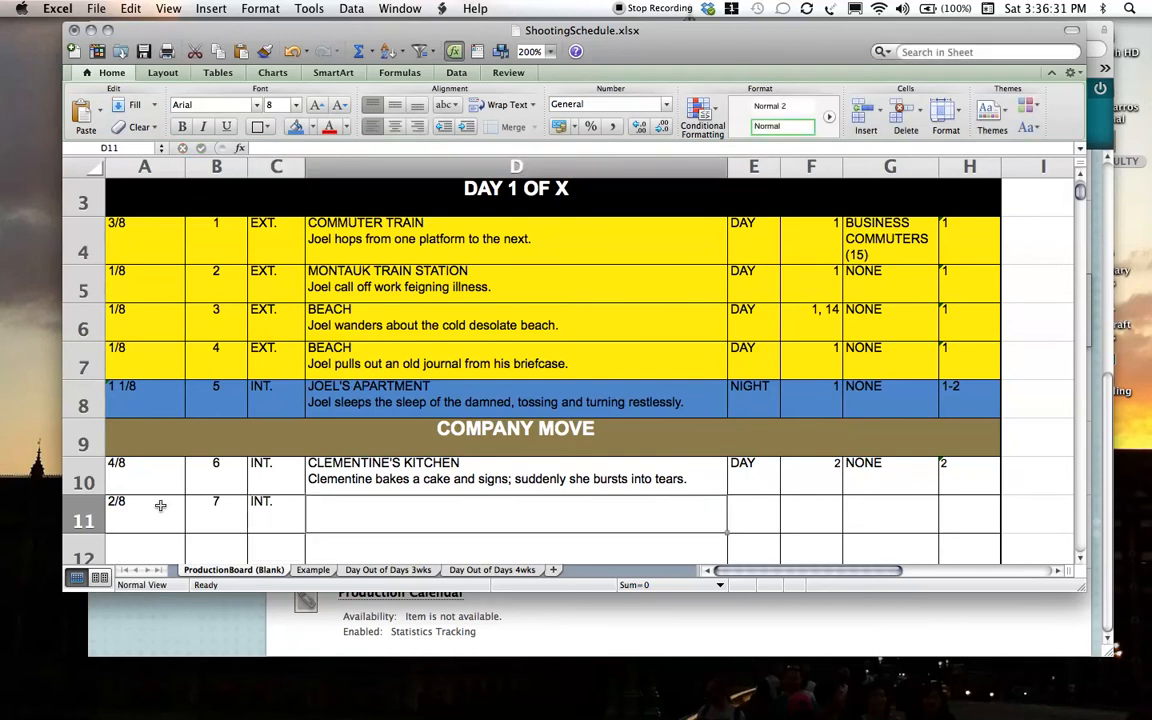
text(JOEL'S)
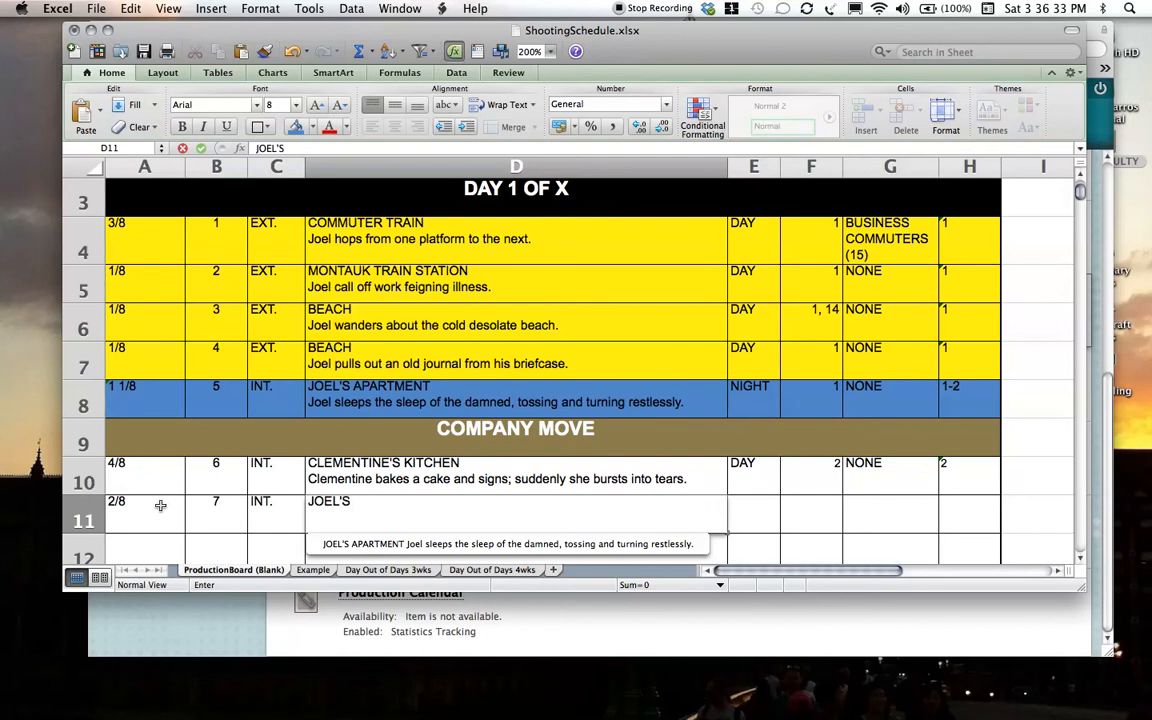
text( BATHROOM)
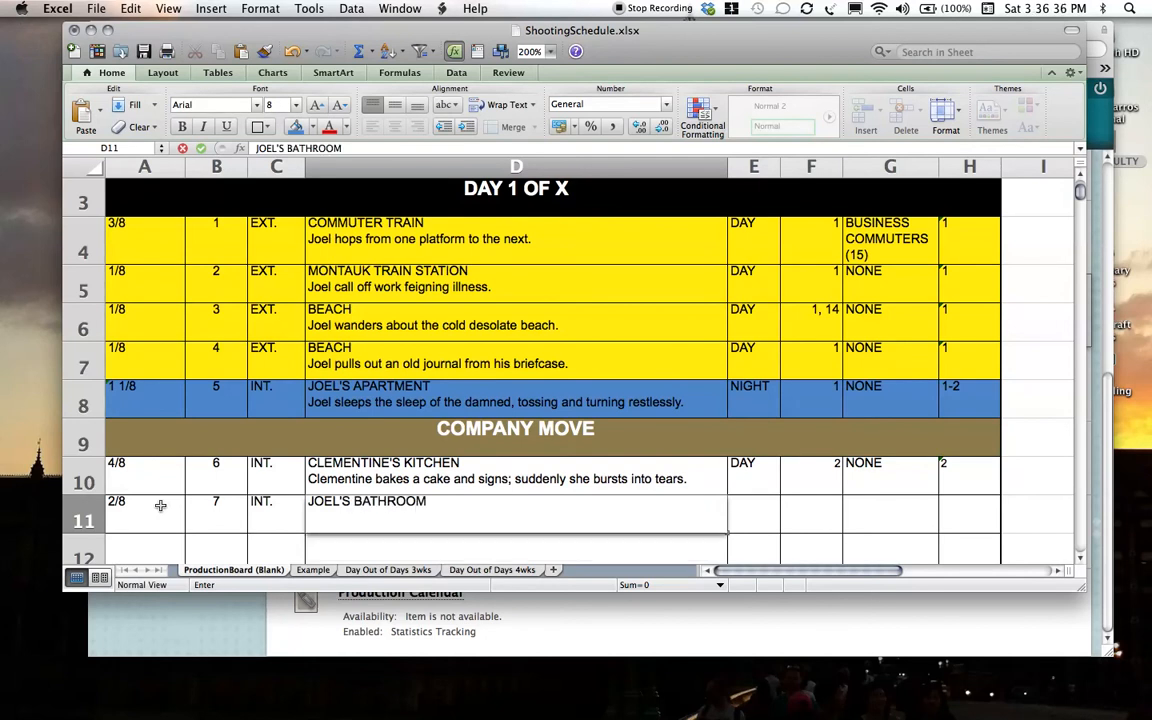
key(Return)
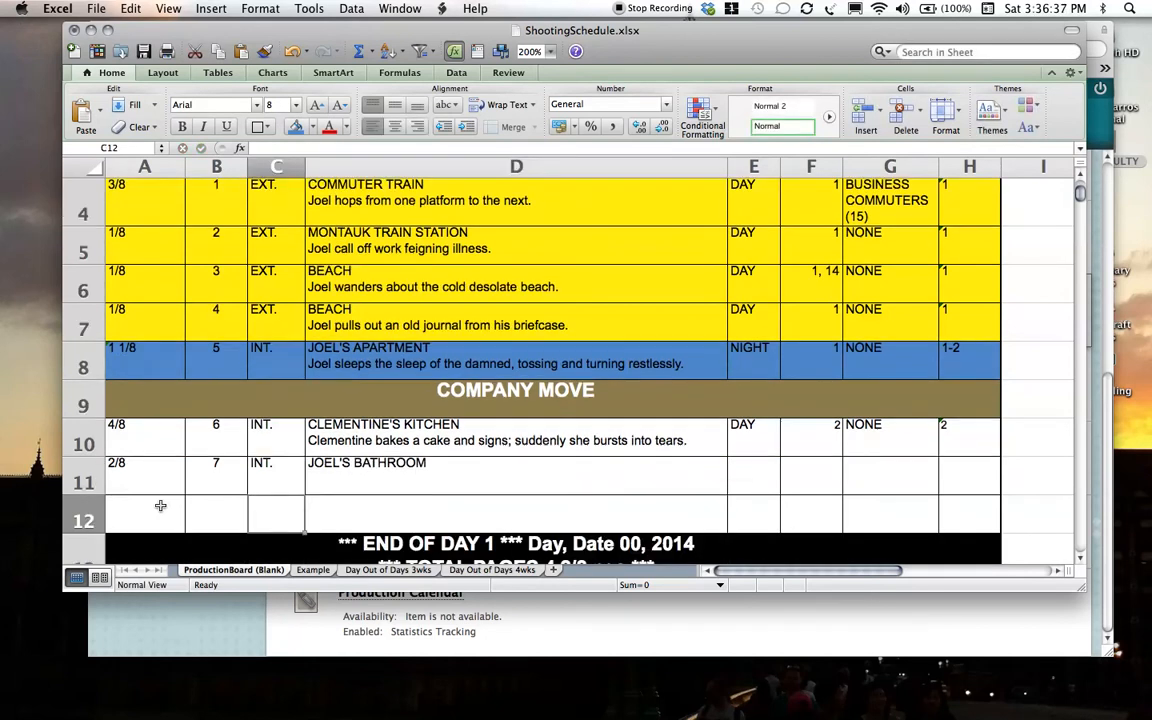
Add "Joel brushes his teeh, humming; suddenly his eyes grow red." as a second line below JOEL'S BATHROOM in D11.
double_click(470, 470)
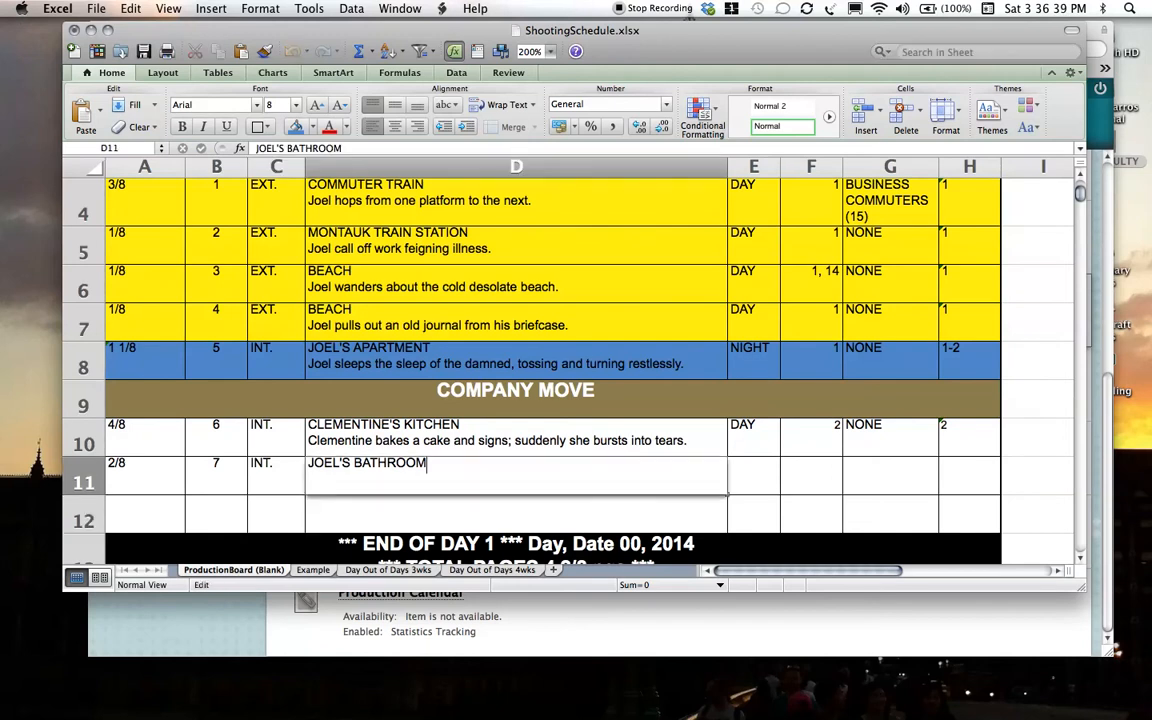
text(Joel brushes his teeh , huimi)
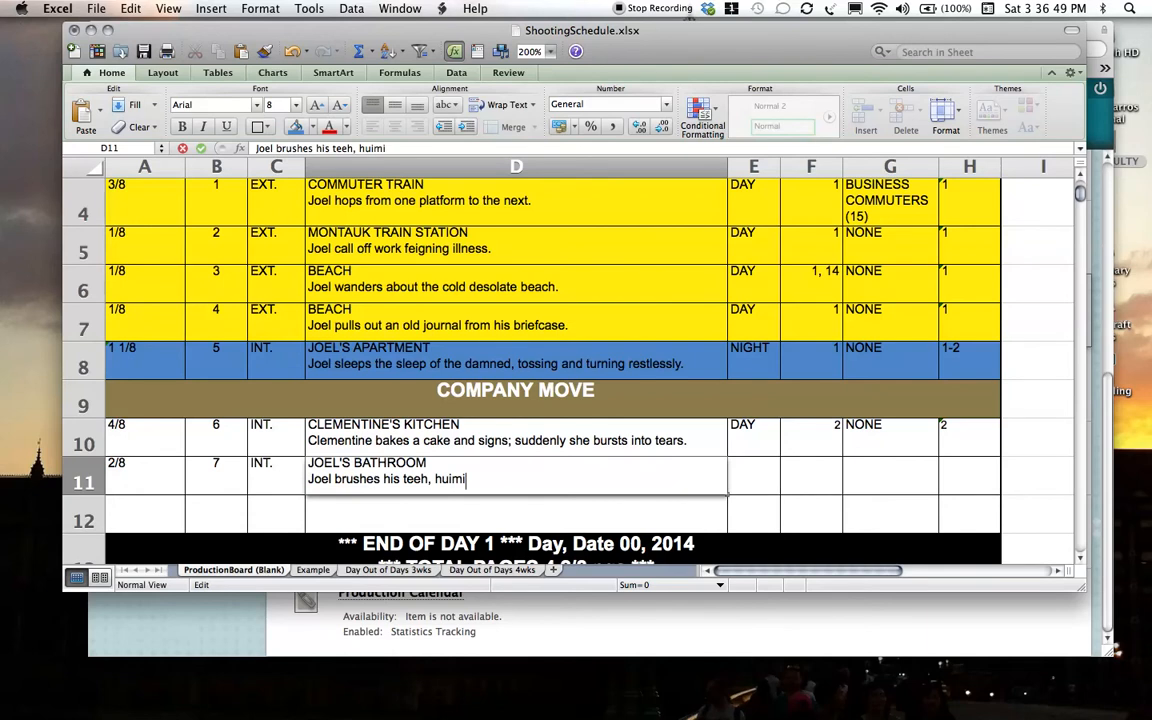
key(BackSpace)
key(BackSpace)
text(ming)
key(BackSpace)
key(BackSpace)
key(BackSpace)
text(ming)
text(suddnel)
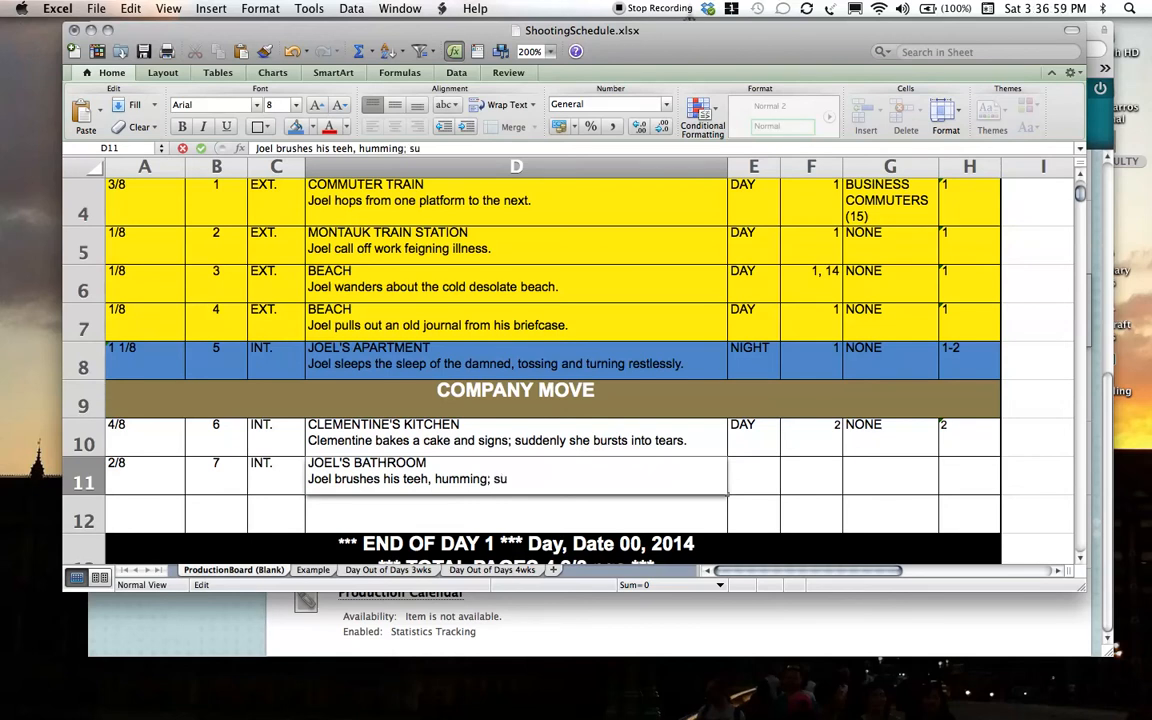
key(BackSpace)
key(BackSpace)
key(BackSpace)
text(enly he g)
key(BackSpace)
key(BackSpace)
key(BackSpace)
text(is eye)
key(BackSpace)
key(BackSpace)
key(BackSpace)
key(BackSpace)
key(BackSpace)
text(e)
key(BackSpace)
key(BackSpace)
text(s eyes grow red.)
Correct the misspelled "signs" to "sings" in the CLEMENTINE'S KITCHEN description in D10.
click(488, 440)
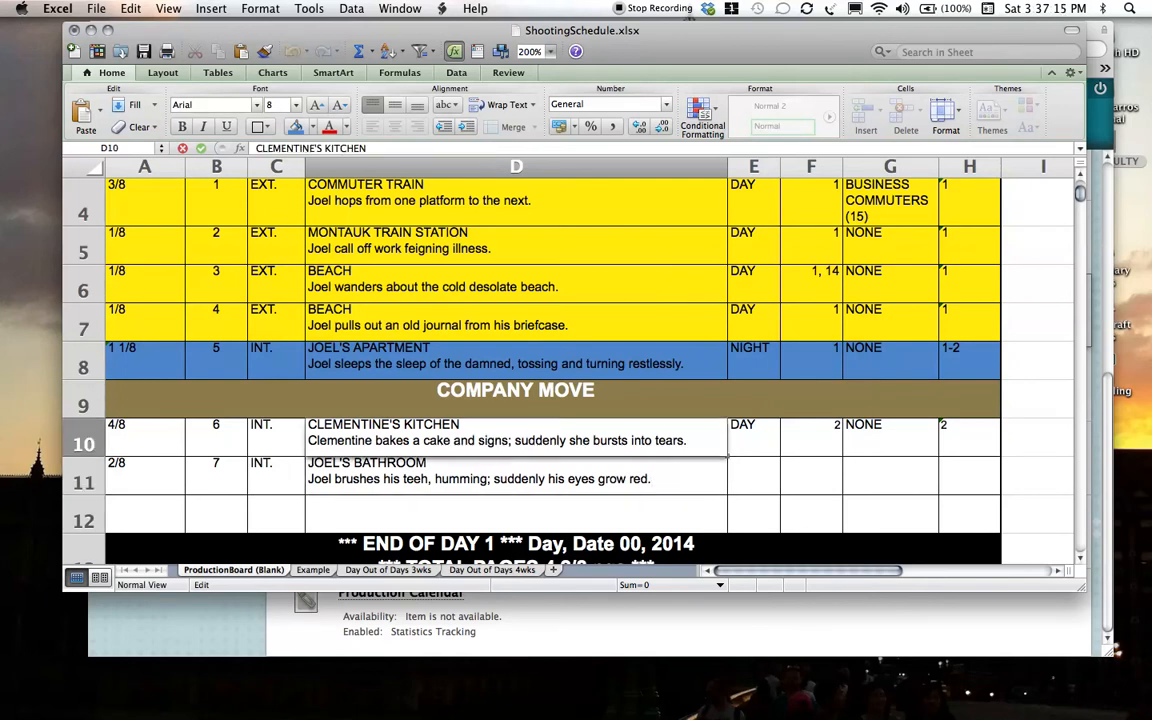
double_click(492, 440)
key(BackSpace)
text(g)
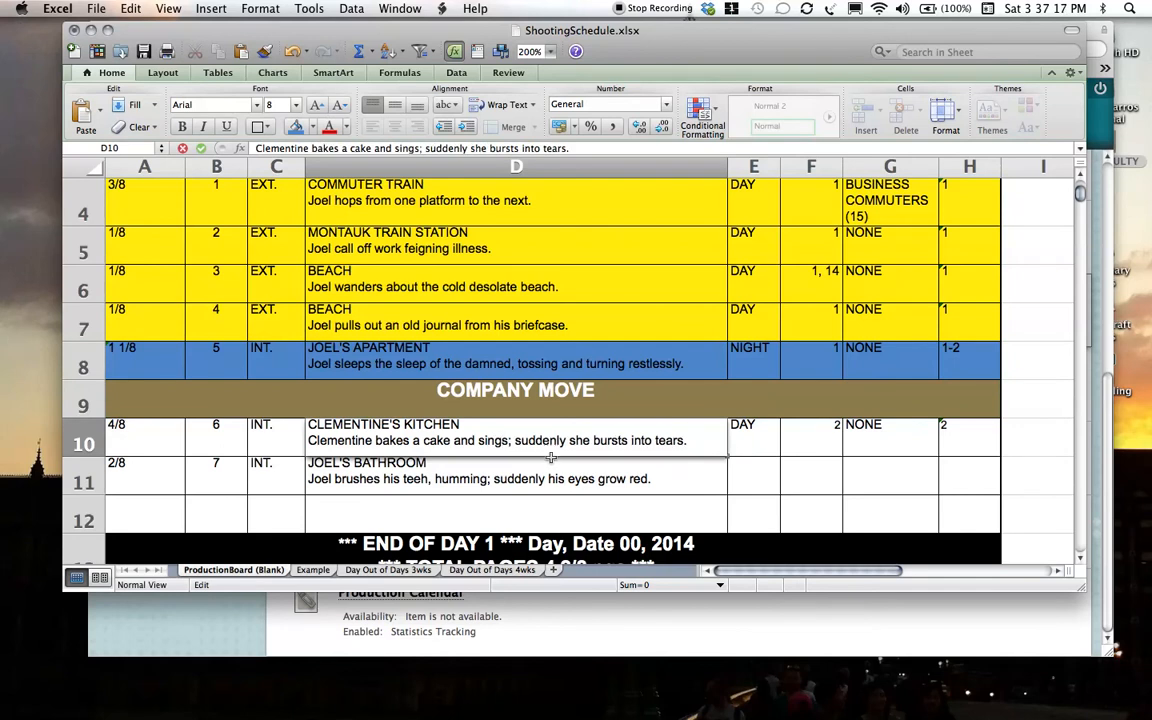
click(748, 476)
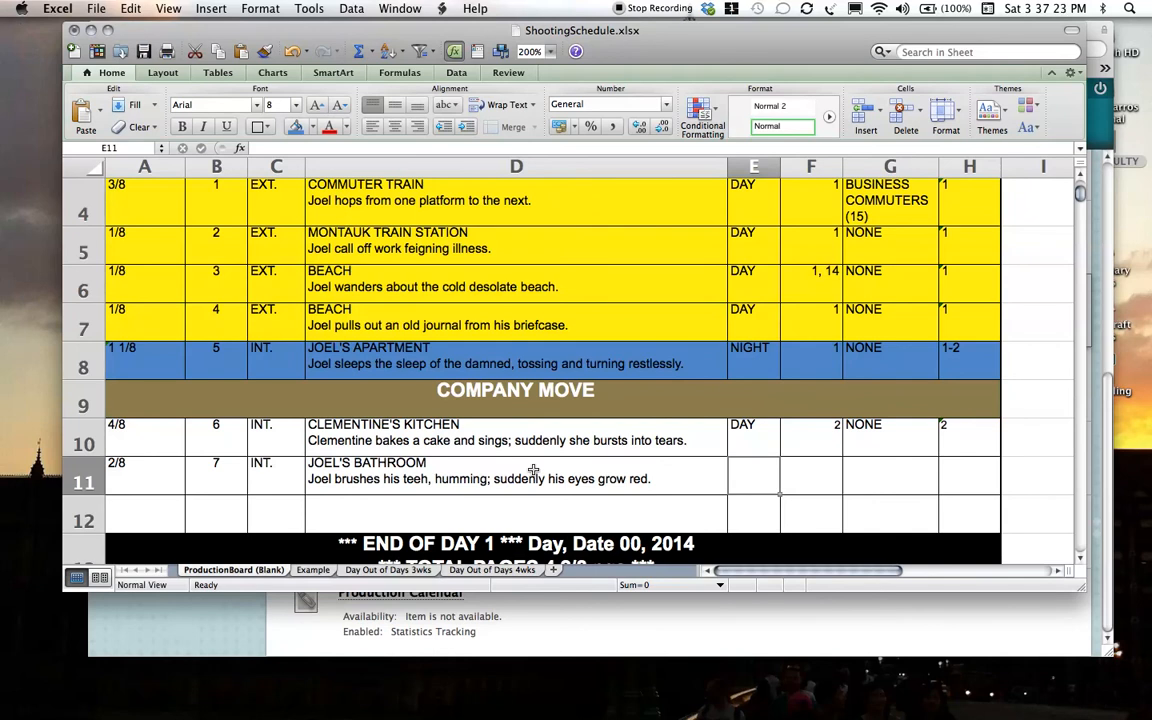
Enter DAY as the time of day for the scene 7 JOEL'S BATHROOM row in E11.
text(NI)
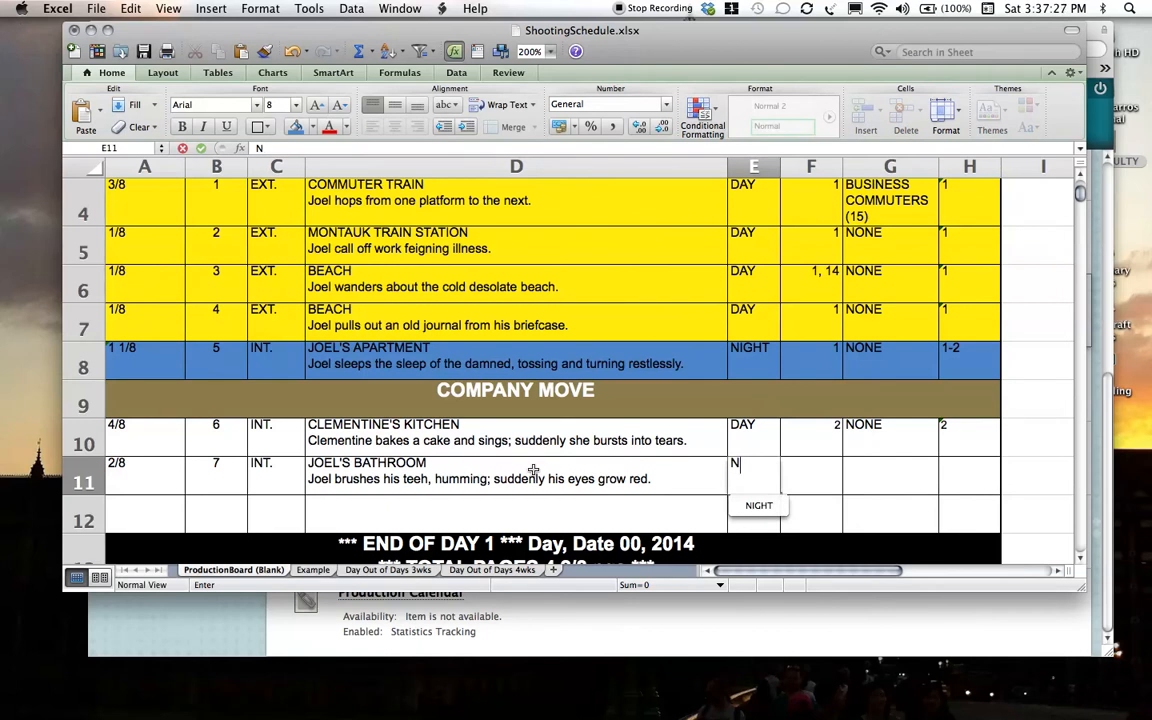
key(BackSpace)
text(DAT)
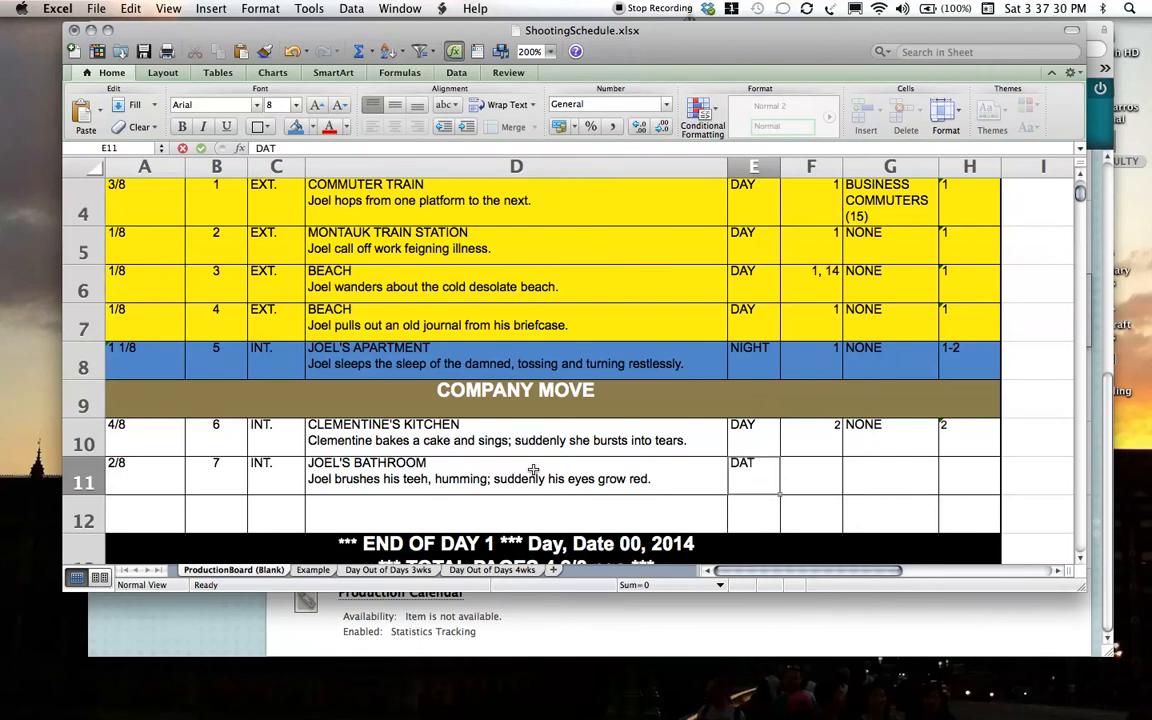
key(Tab)
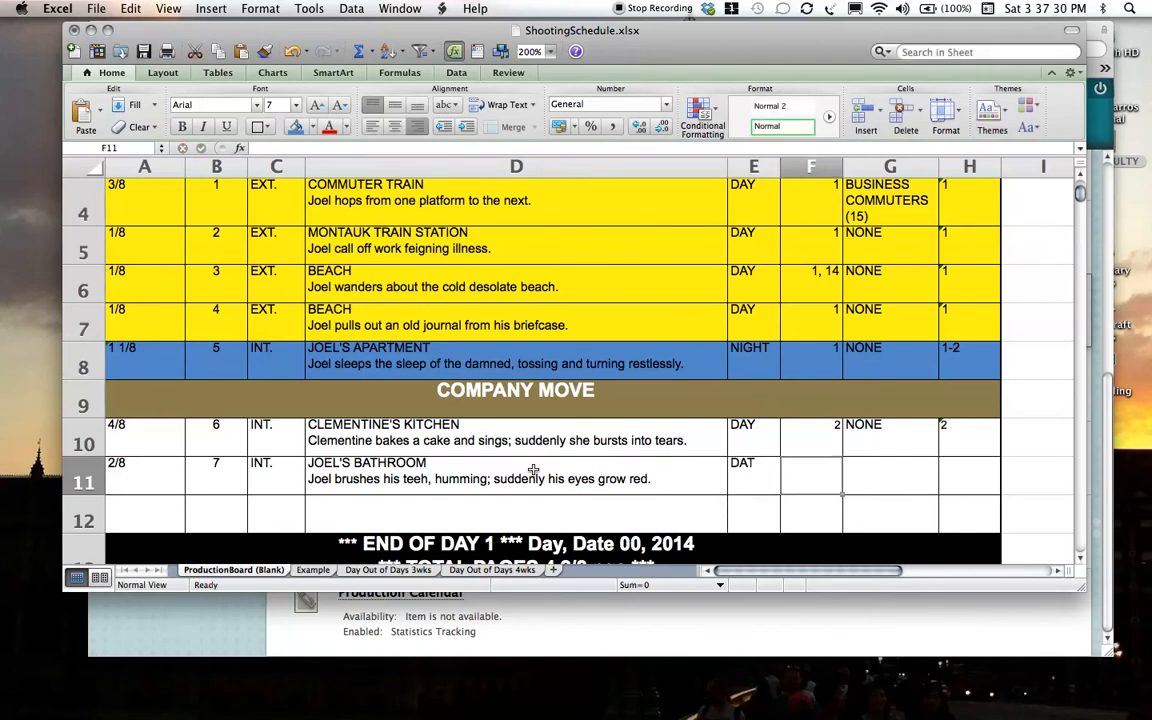
double_click(771, 473)
key(BackSpace)
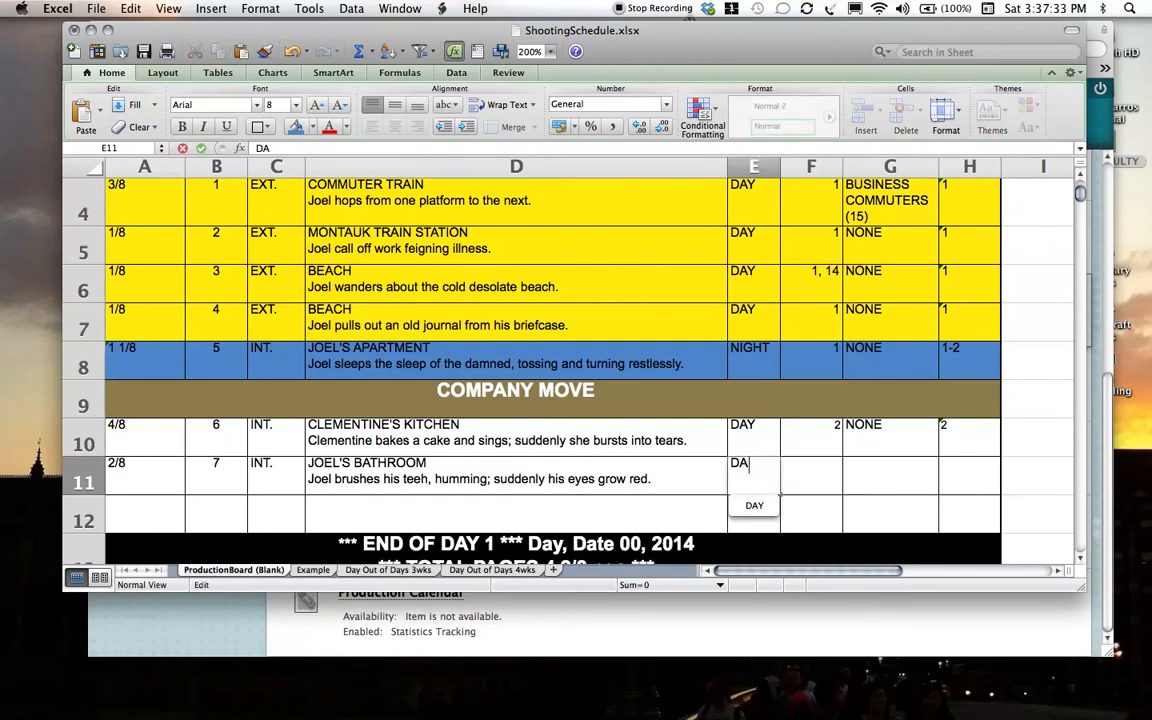
text(Y)
key(Tab)
Complete the scene 7 row with cast number 1 in F11, NONE in G11 and 2 in H11.
text(1)
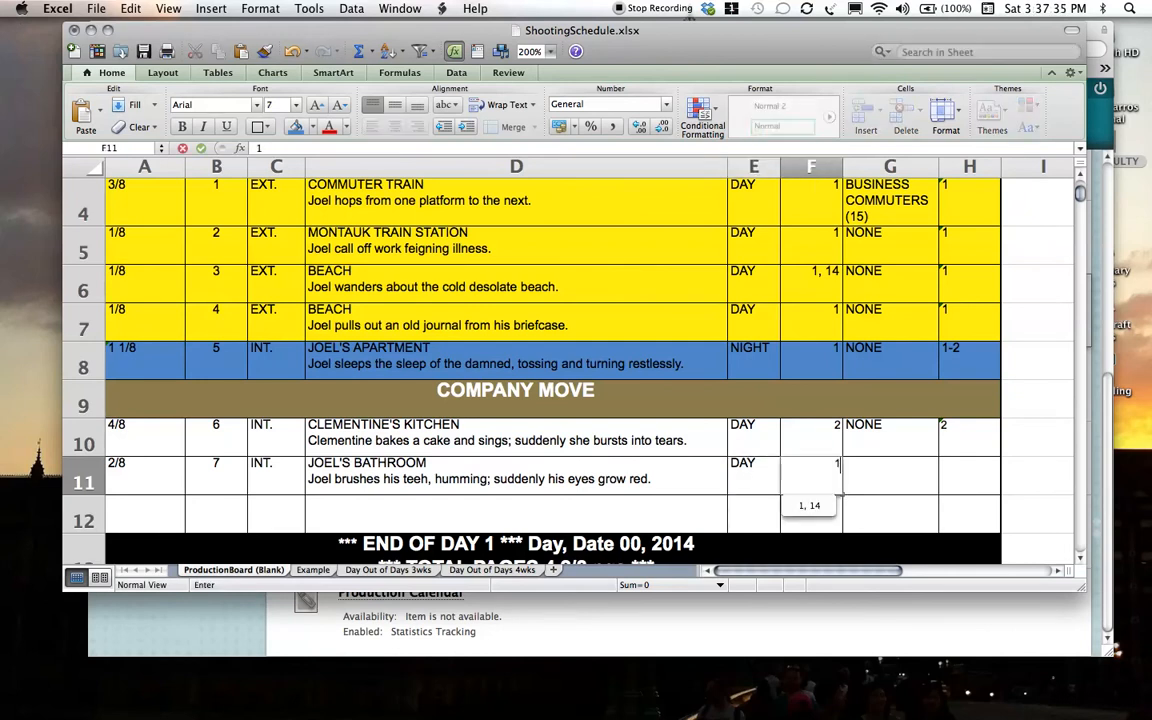
key(Tab)
text(NONE)
key(Tab)
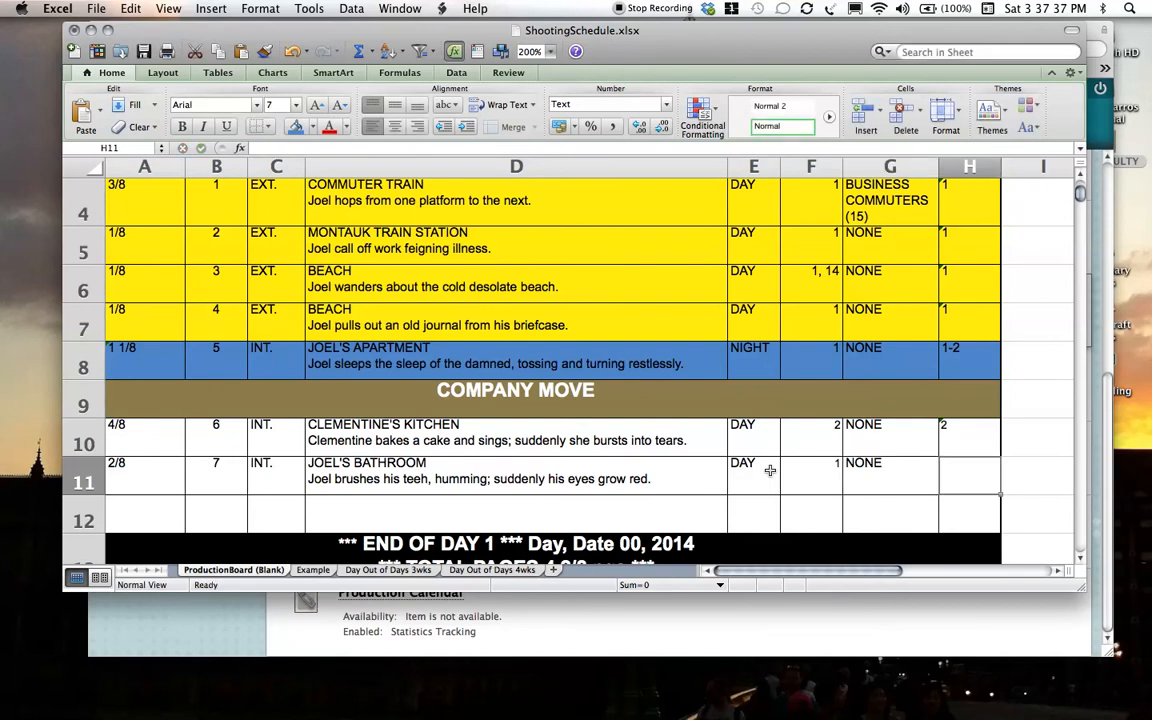
text(2)
key(Return)
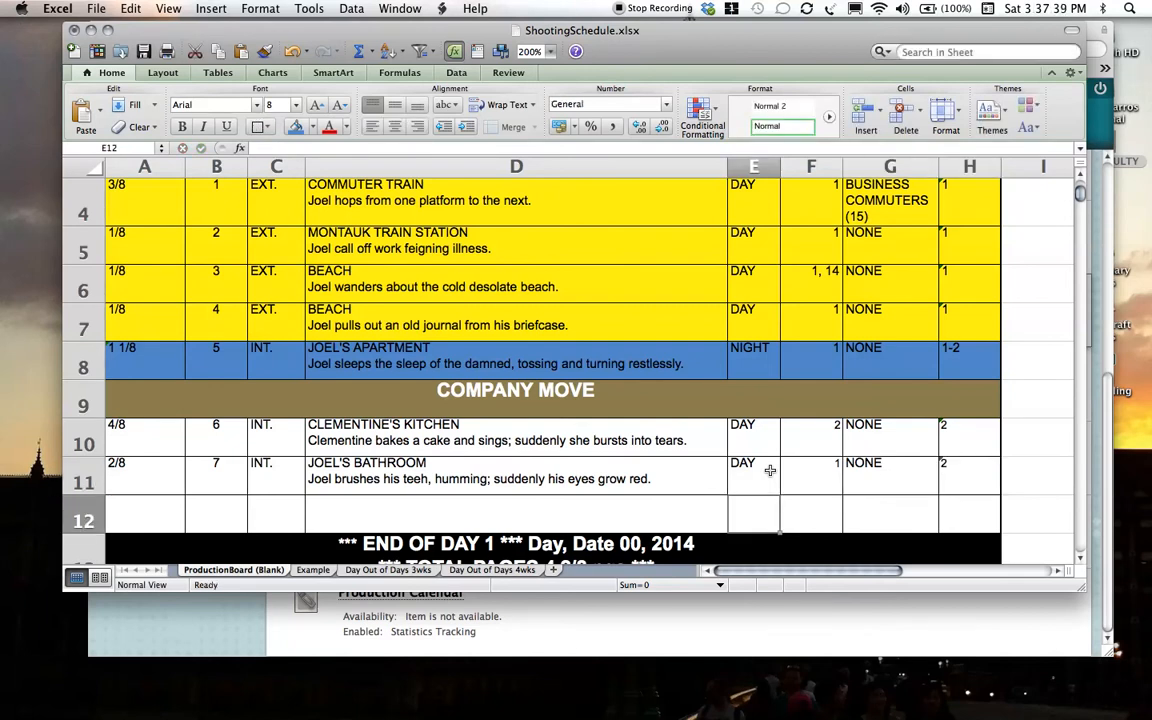
Start the scene 8 row with 3 1/8 in A12, 8 in B12 and EXT. in C12.
click(139, 513)
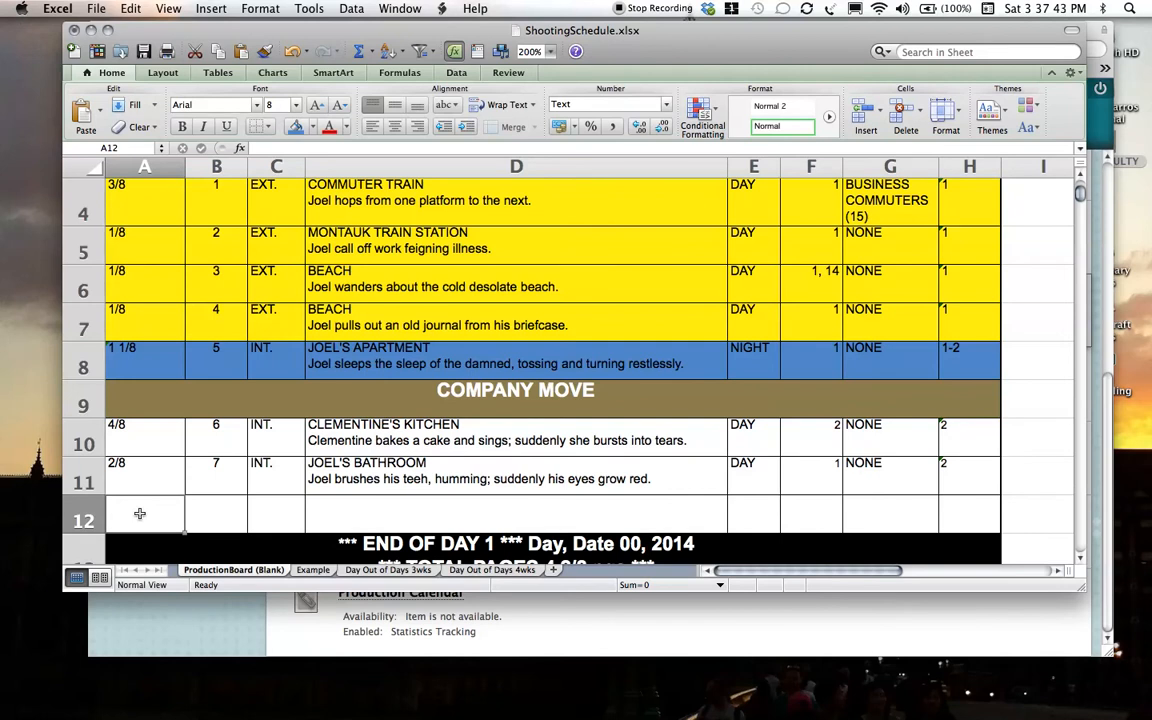
text(1/8)
key(Tab)
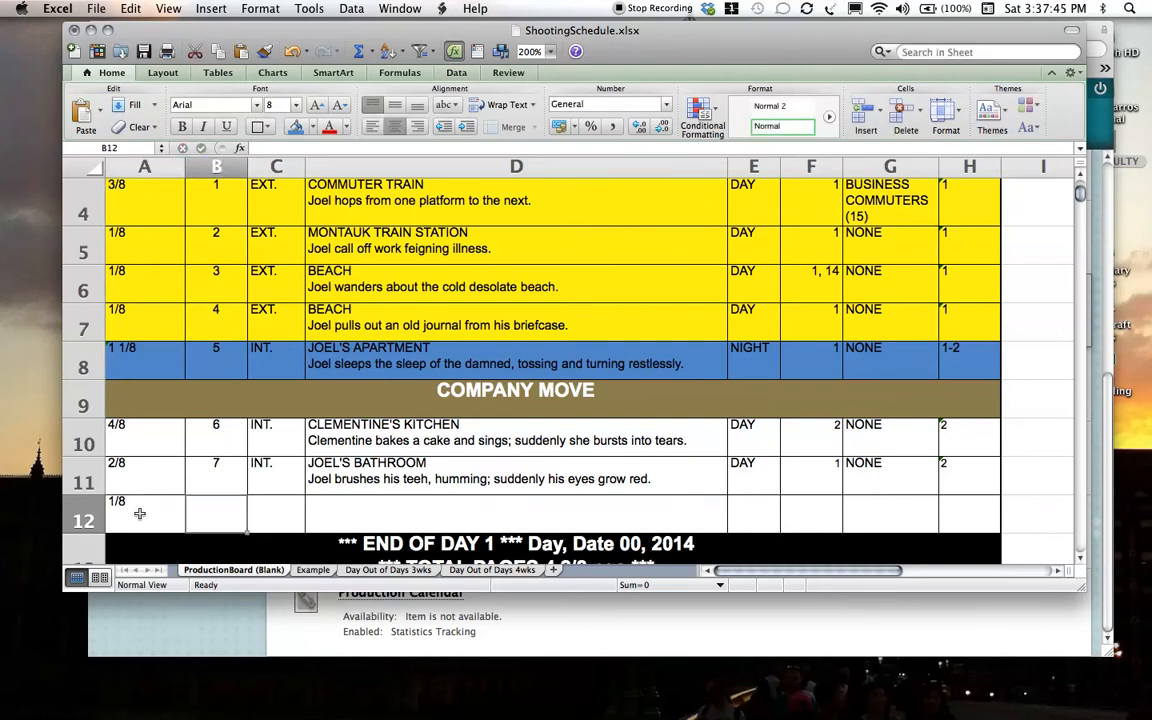
click(139, 513)
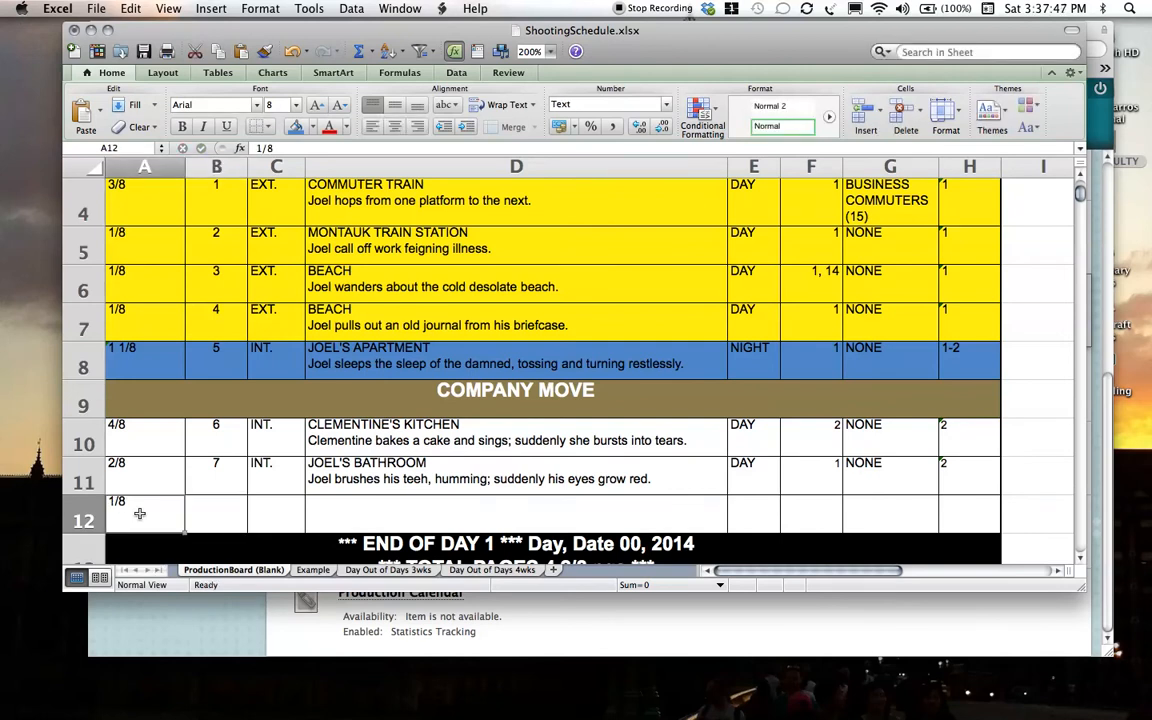
text(3 1)
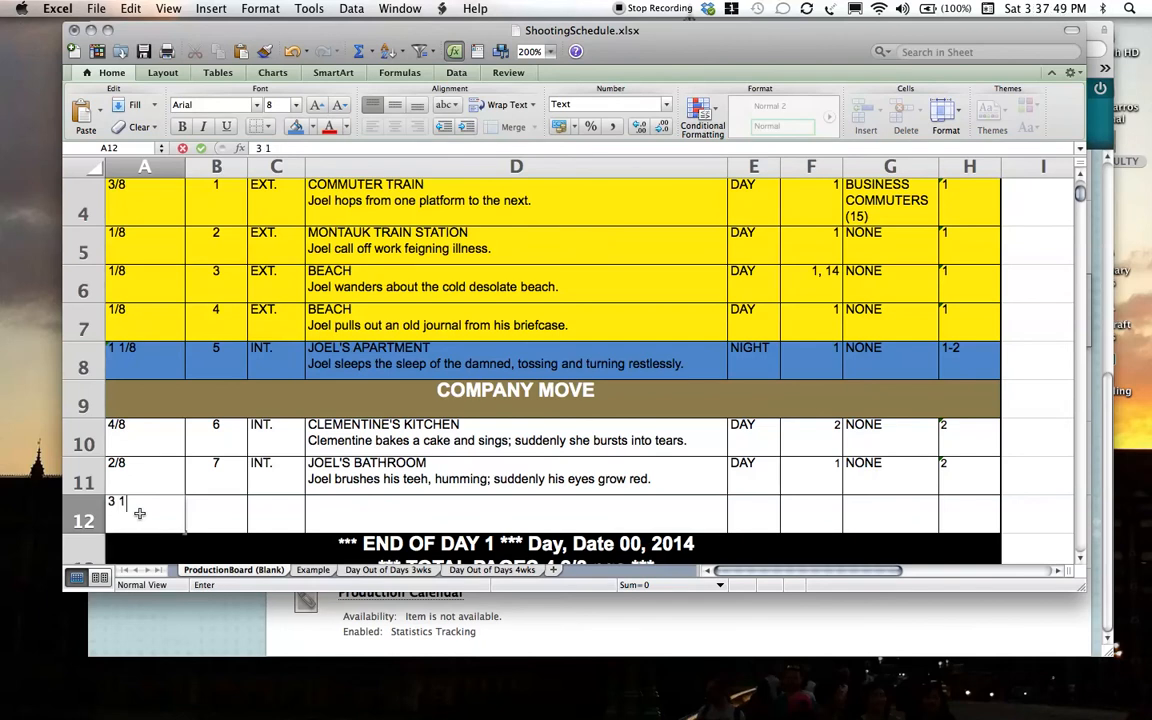
text(/8)
key(Tab)
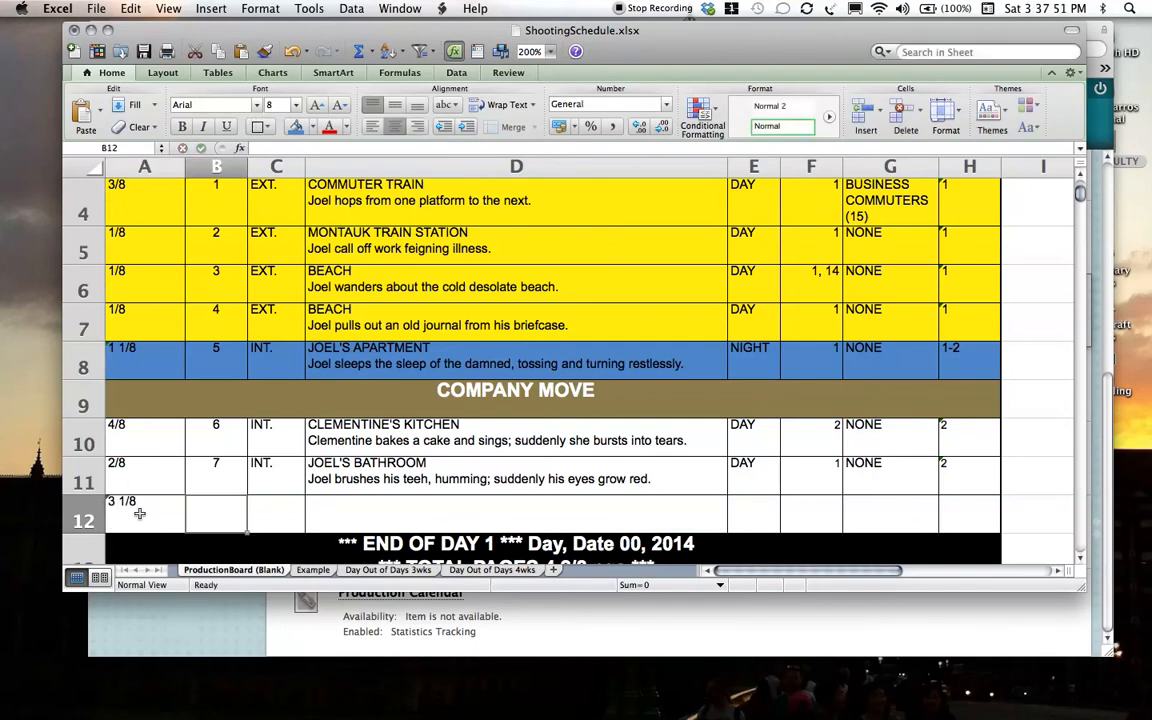
text(8)
key(Tab)
text(EXT.)
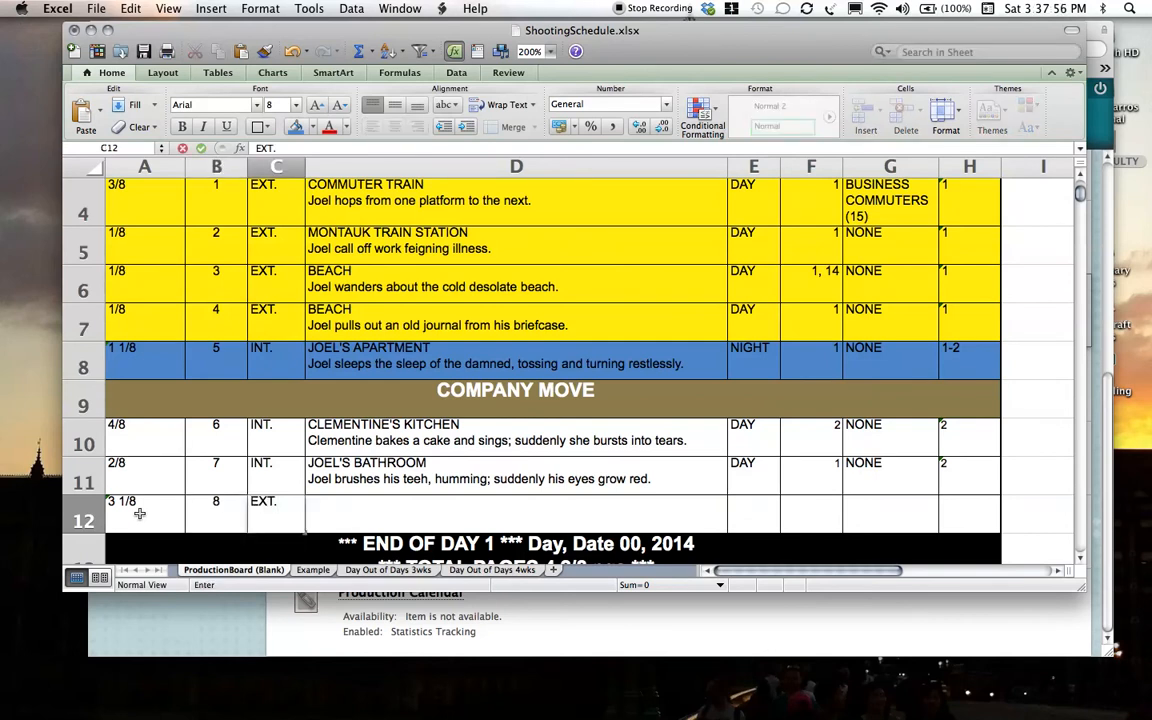
key(Tab)
Enter BEACH as the scene 8 location in D12.
text(be)
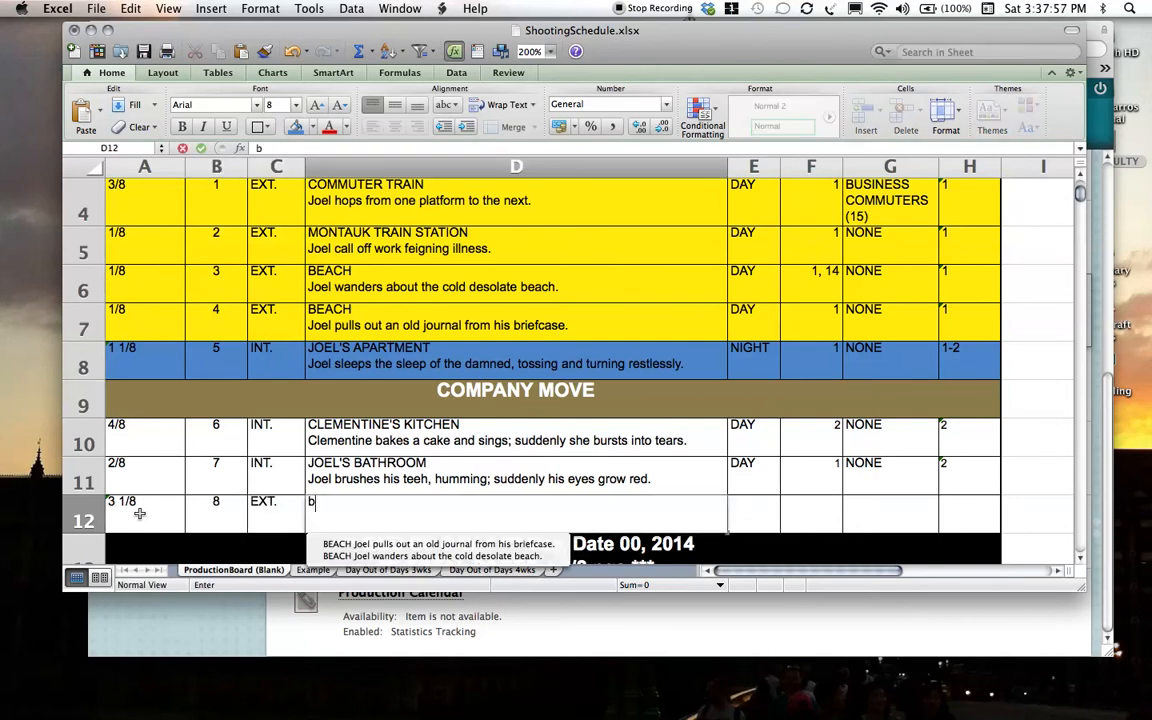
key(BackSpace)
key(BackSpace)
text(BEACH)
key(Return)
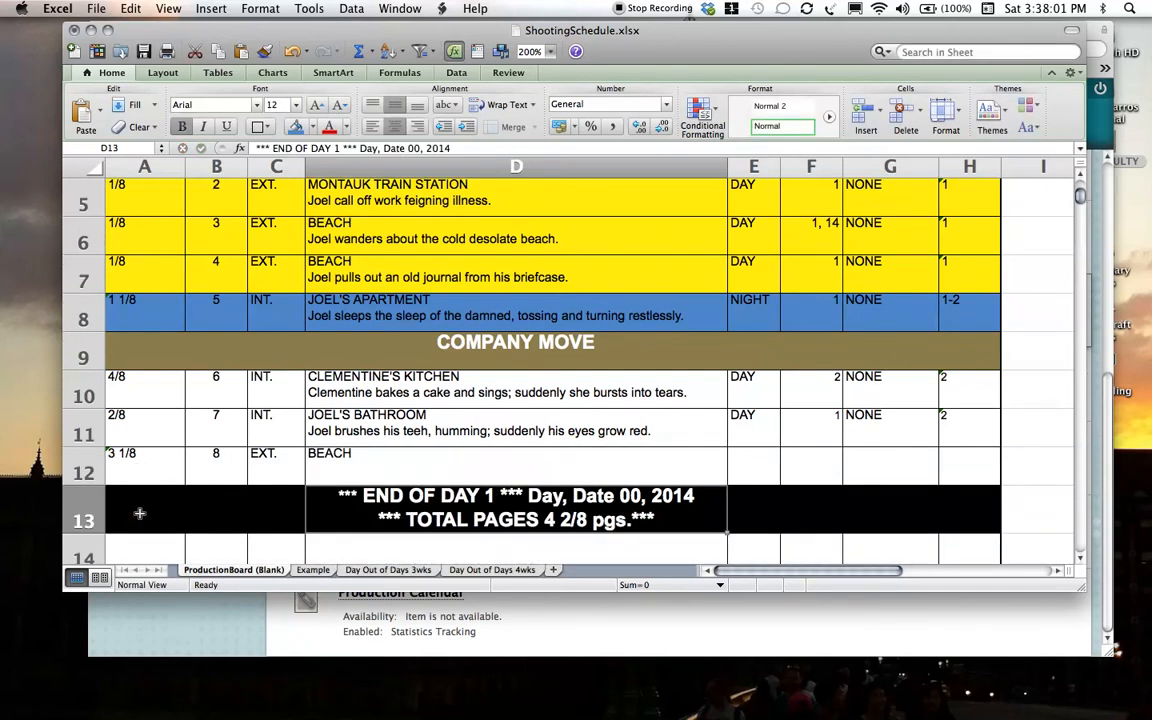
Add a second line below BEACH in D12 beginning "Clementine wanders about the cold".
click(367, 466)
double_click(367, 466)
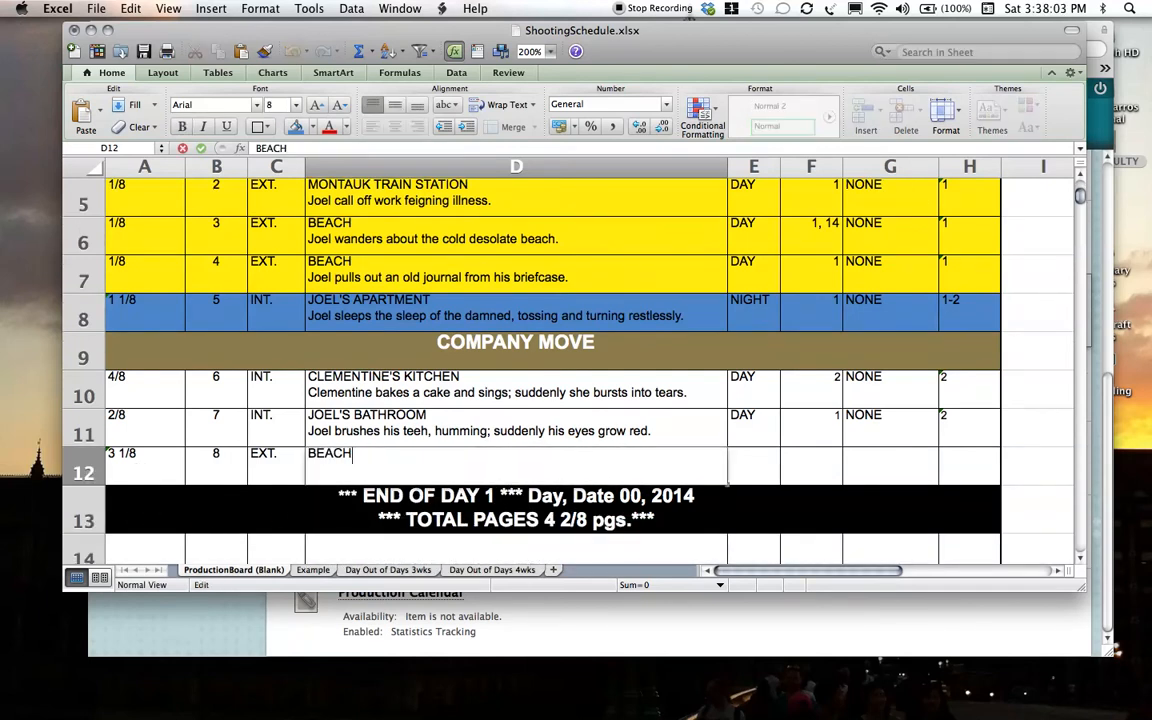
key(ctrl+alt+Return)
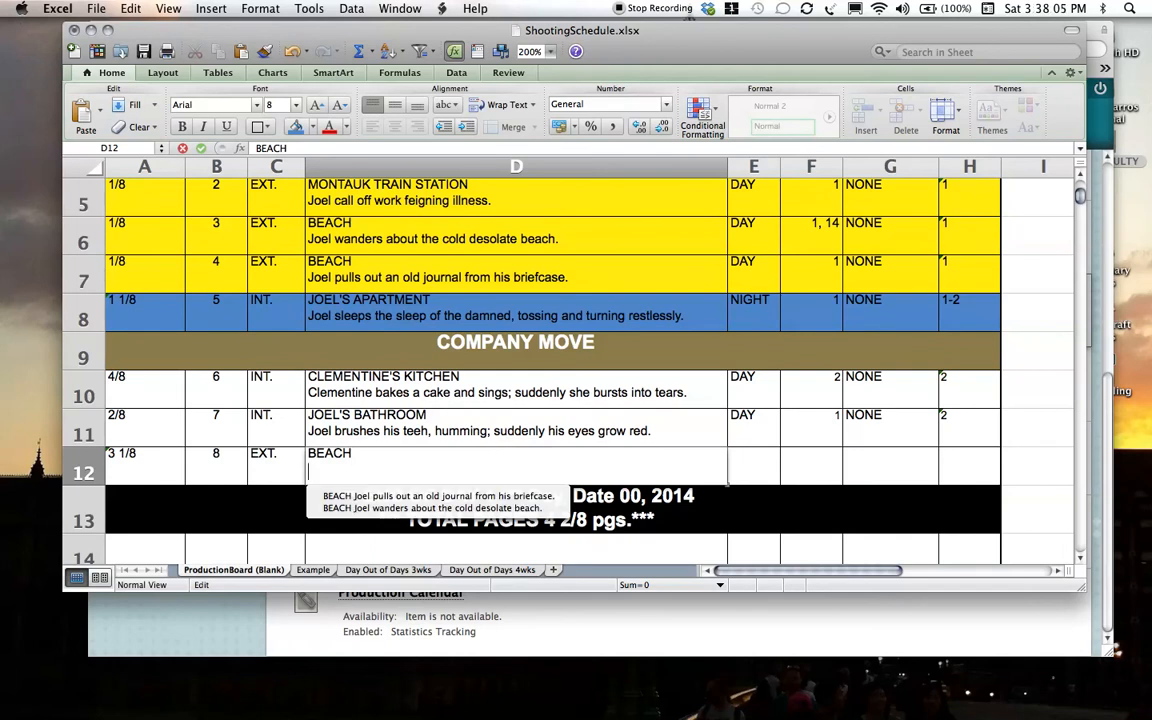
text(Clementine wanders the)
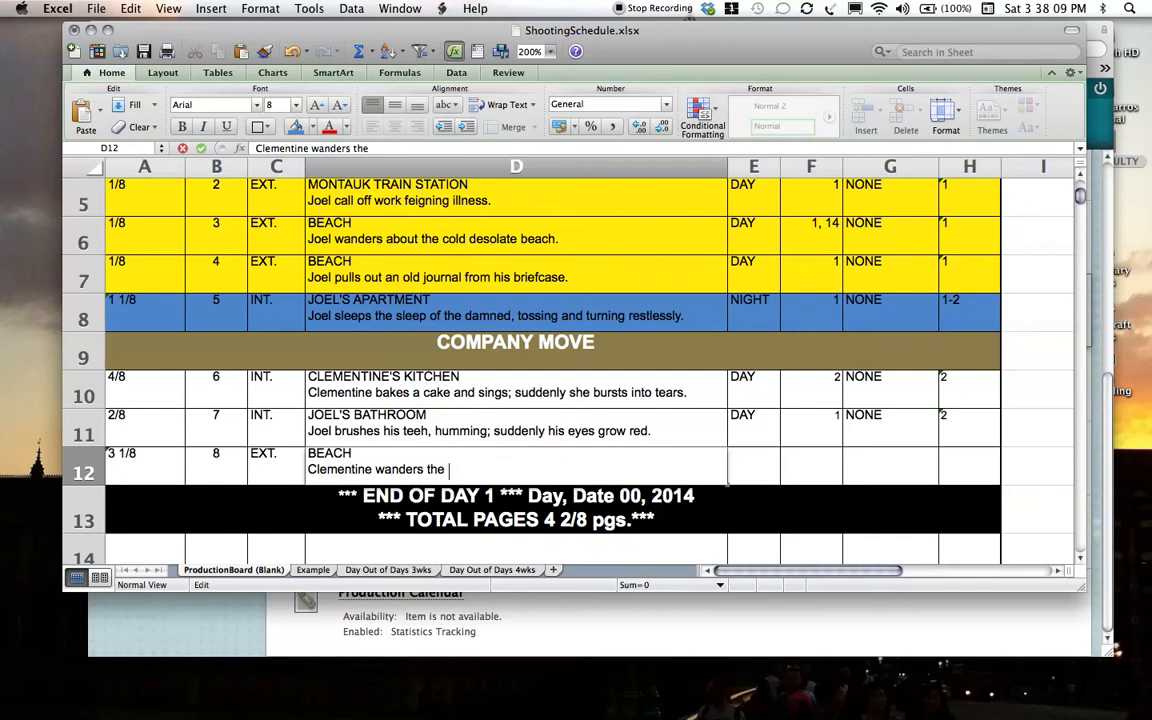
key(BackSpace)
key(BackSpace)
key(BackSpace)
key(BackSpace)
text(about the cold )
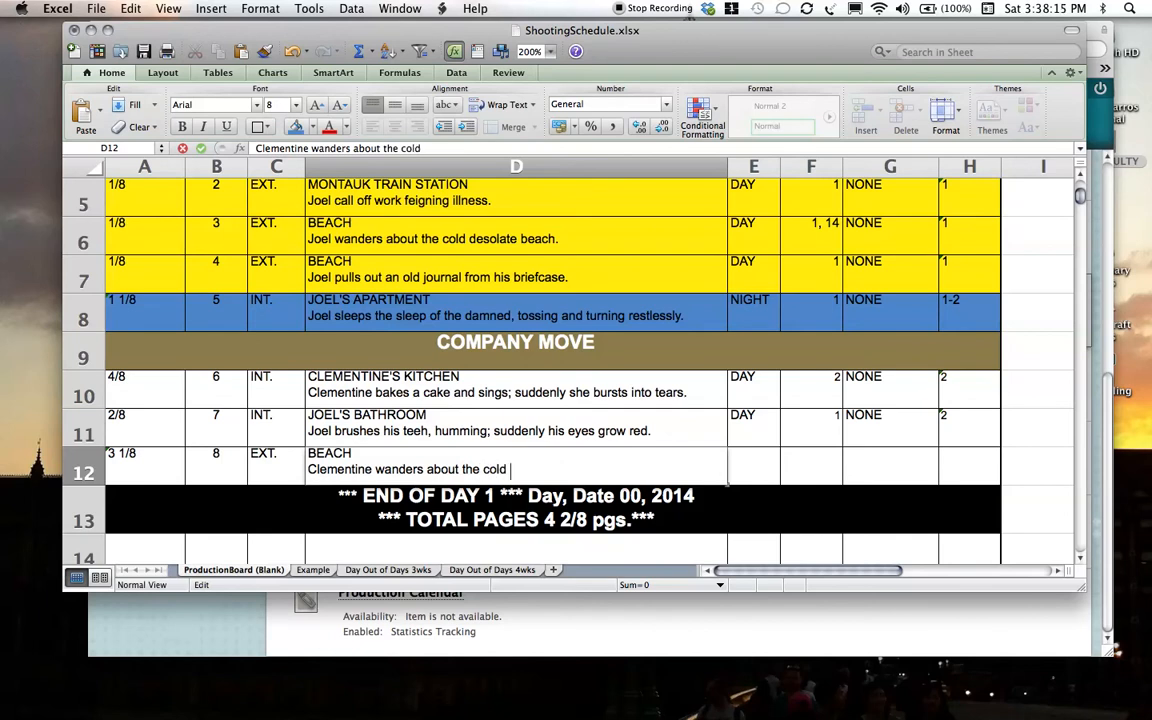
Complete scene 8's description as "Clementine wanders about the cold desolate beach." and enter DAY as its time of day.
text(desolate beach.)
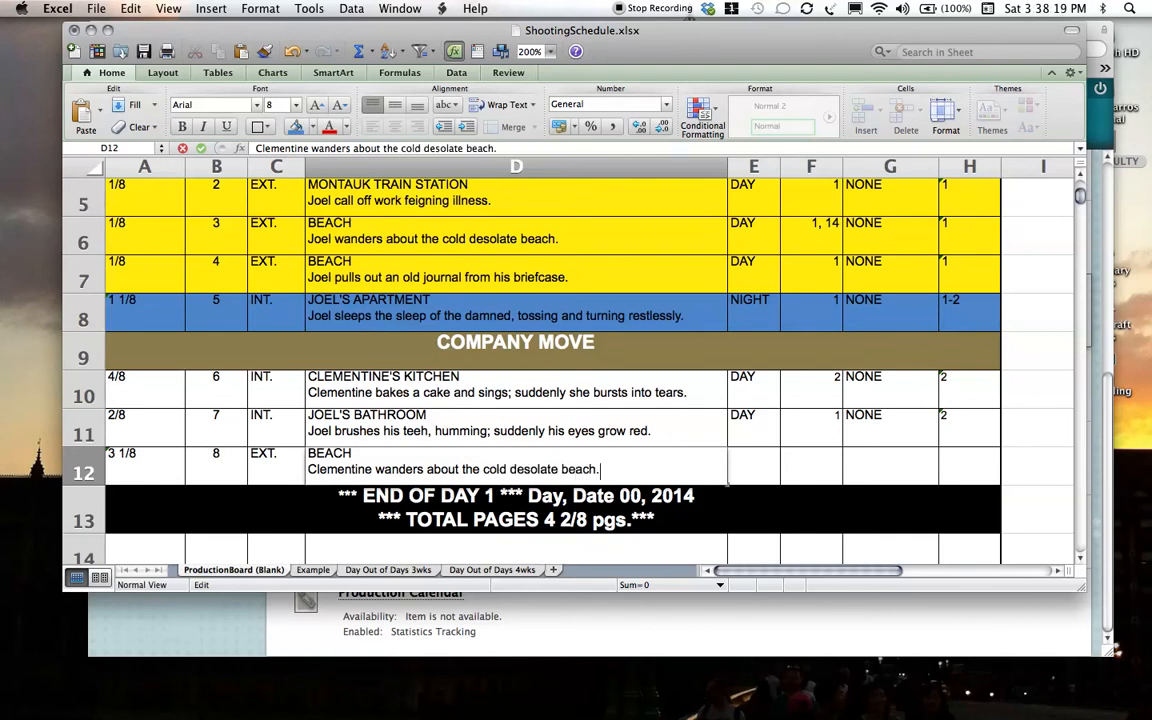
key(Tab)
text(DAY)
key(Tab)
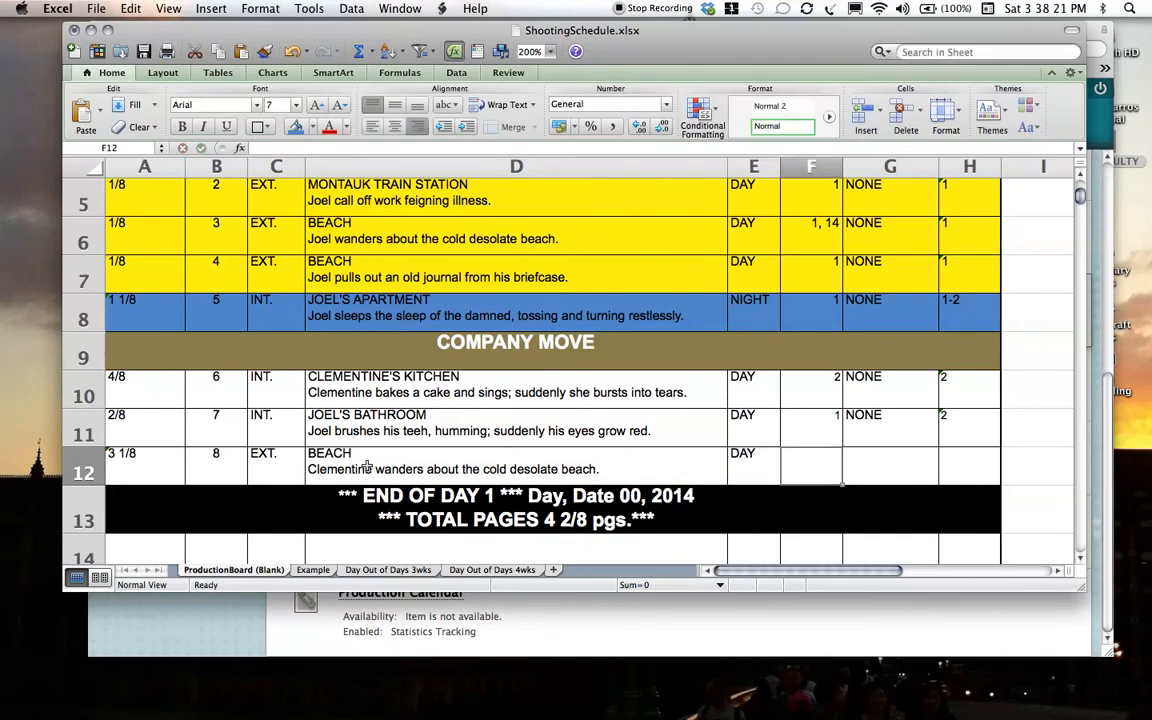
Finish scene 8's row by entering 2 in F12, NONE in G12 and 2-5 in H12.
text(2)
key(Tab)
text(NONE)
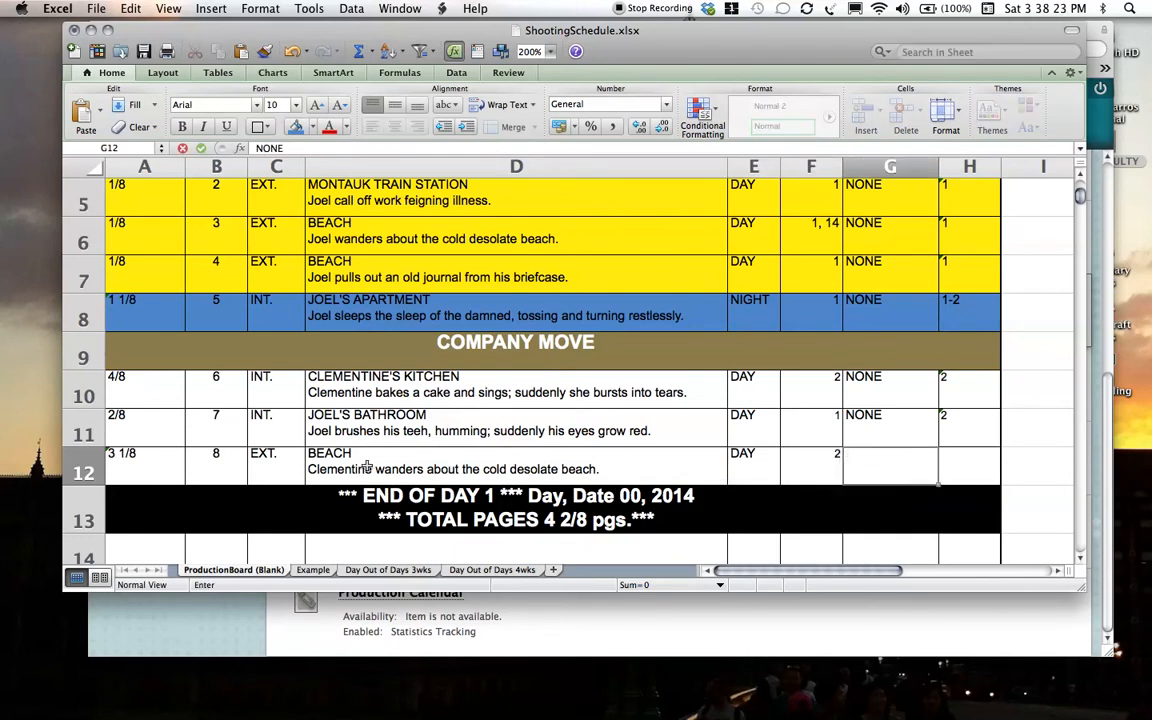
key(Tab)
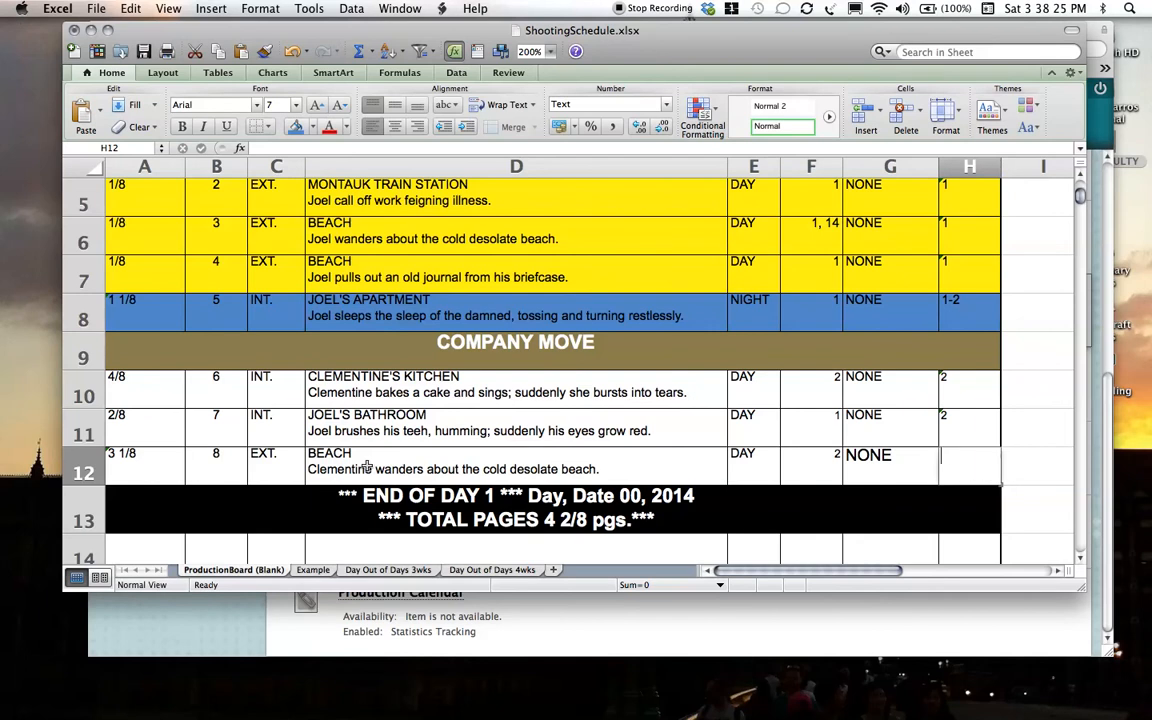
text(2)
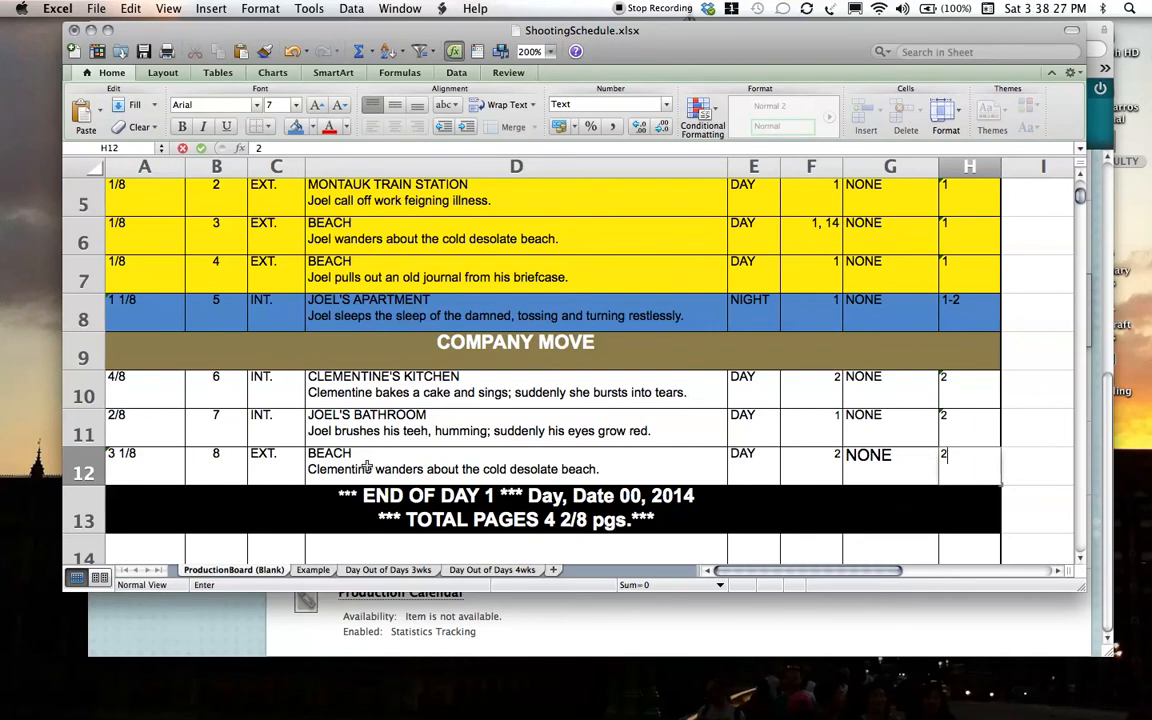
key(BackSpace)
text(2)
text(5)
key(Return)
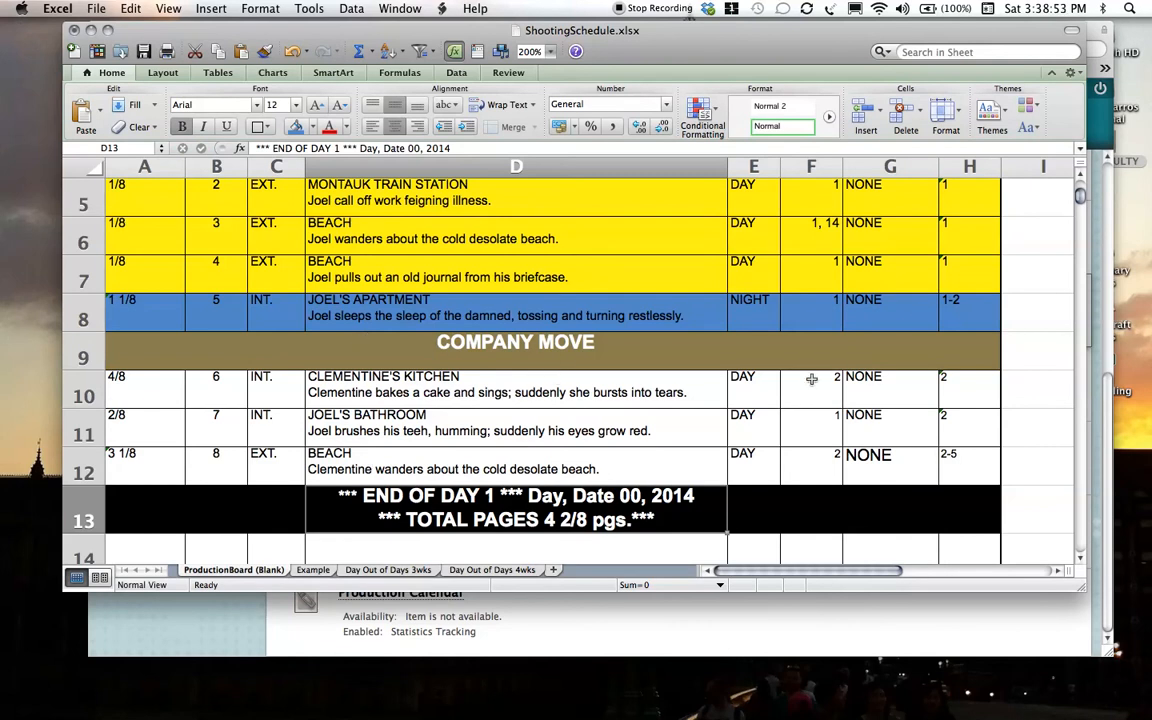
Review the Day 1 scene rows from the commuter train scene through to the end-of-day banner, checking the locations.
click(952, 453)
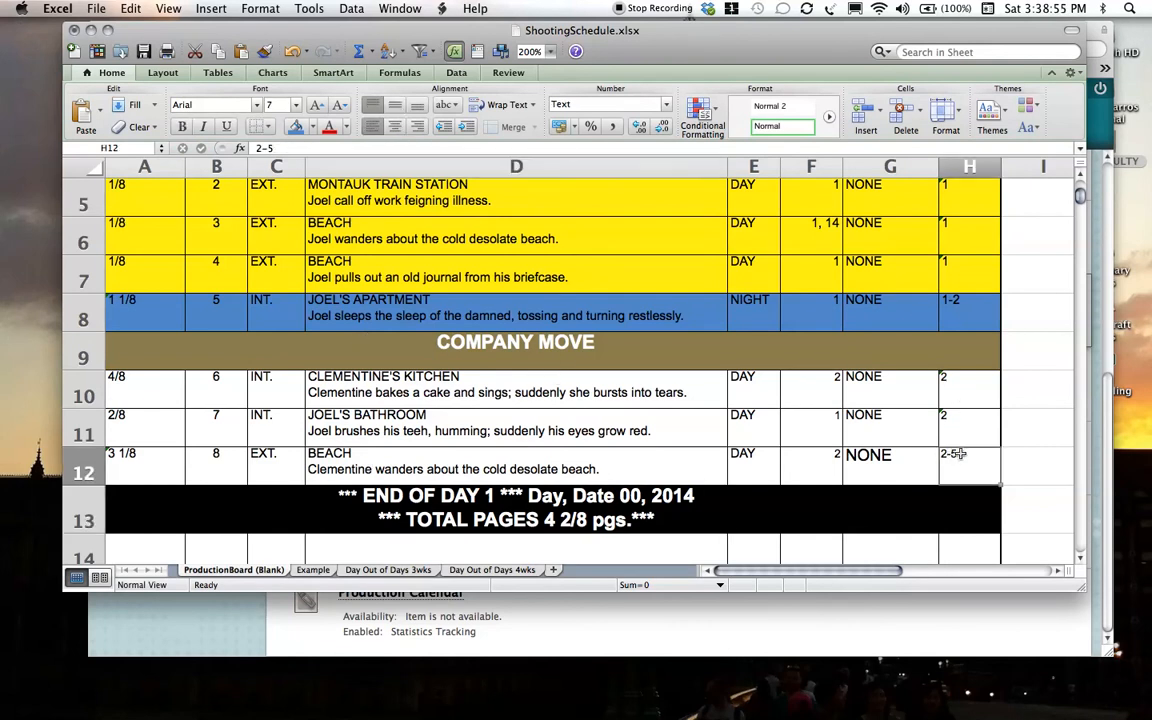
drag(1080, 198, 1080, 190)
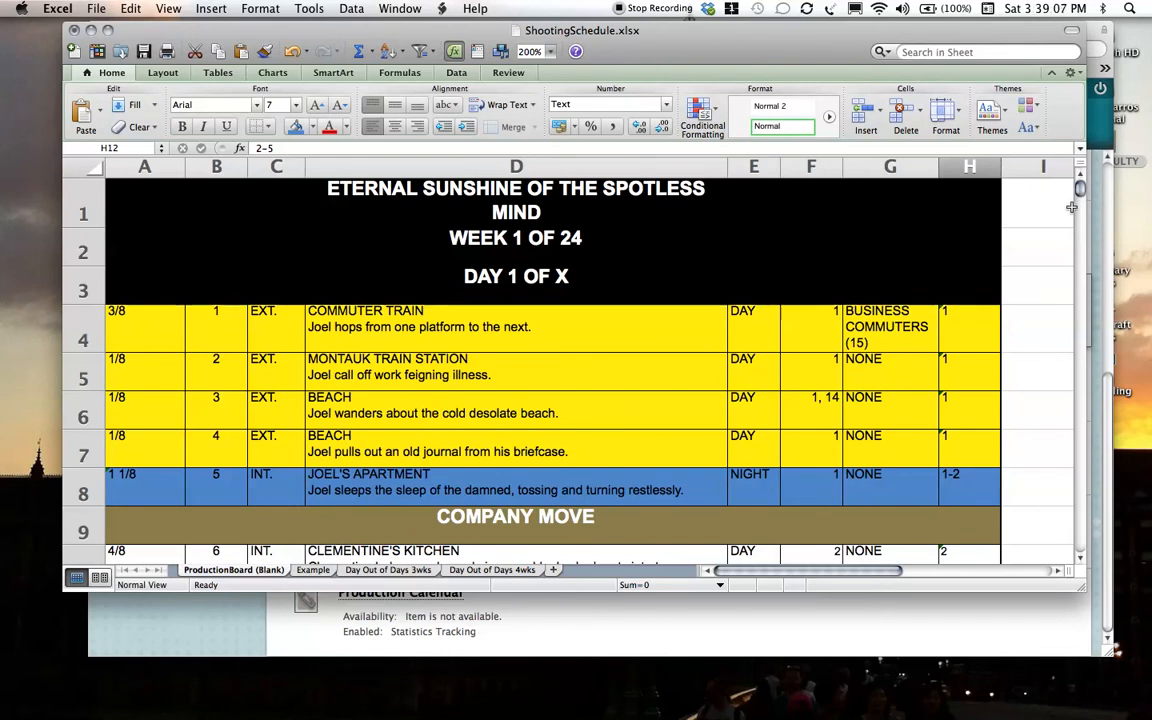
drag(1080, 188, 1081, 195)
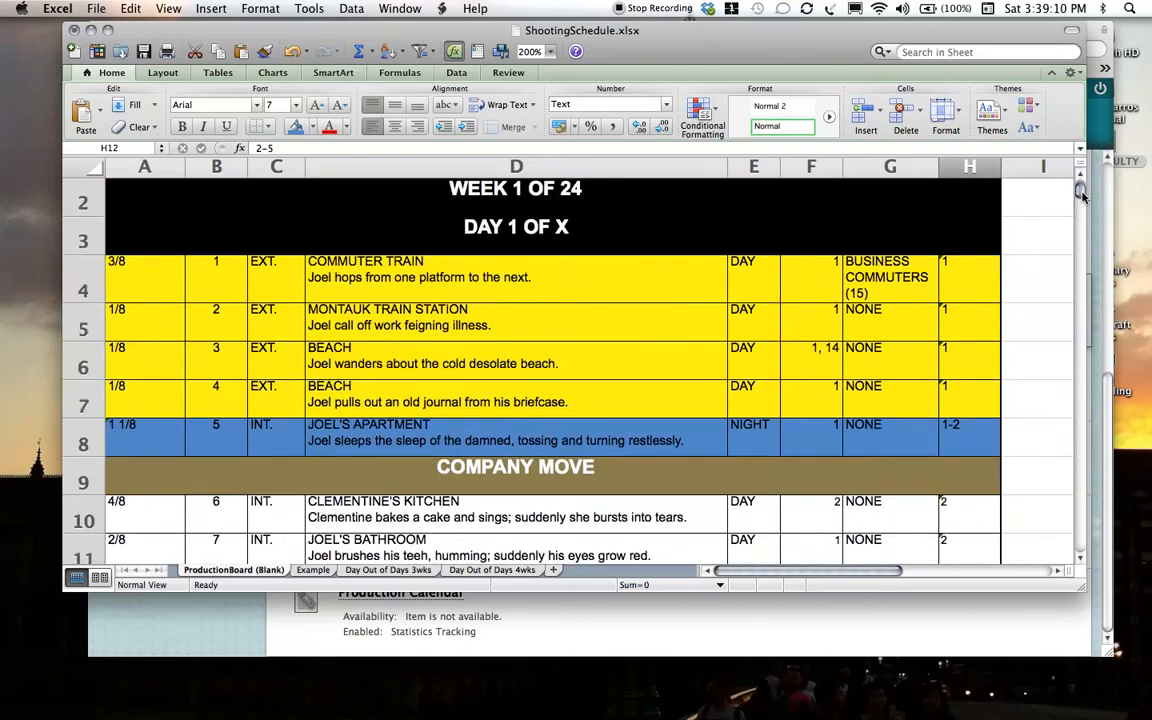
click(627, 285)
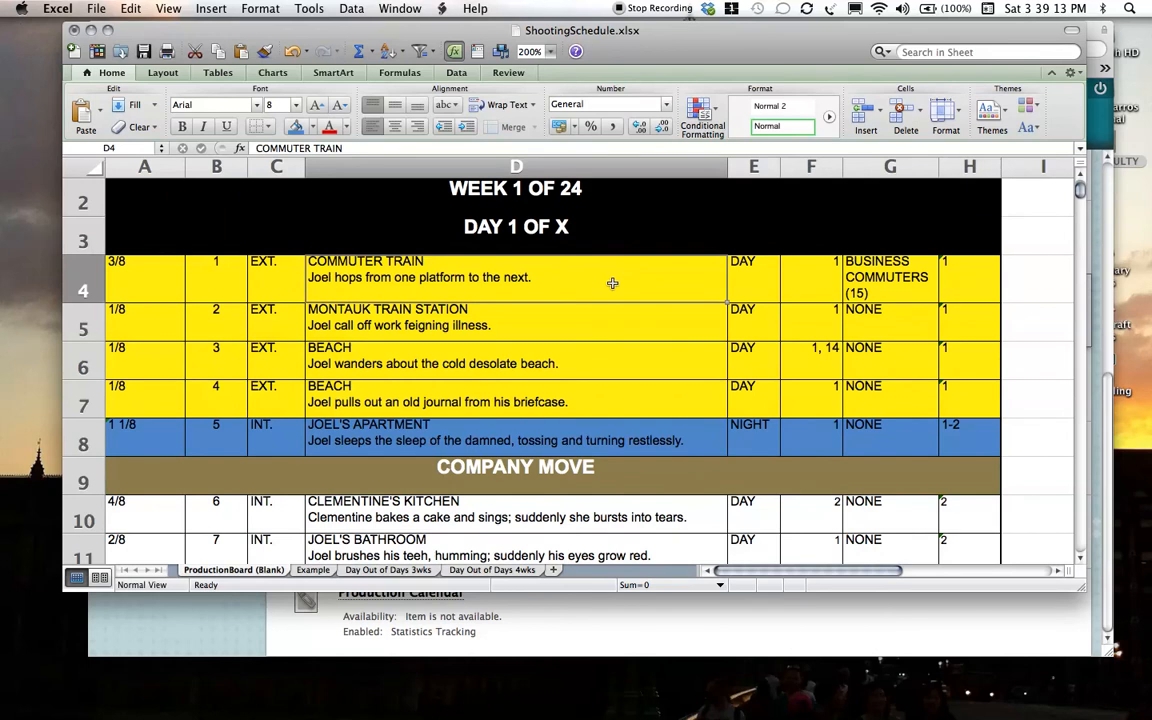
click(612, 310)
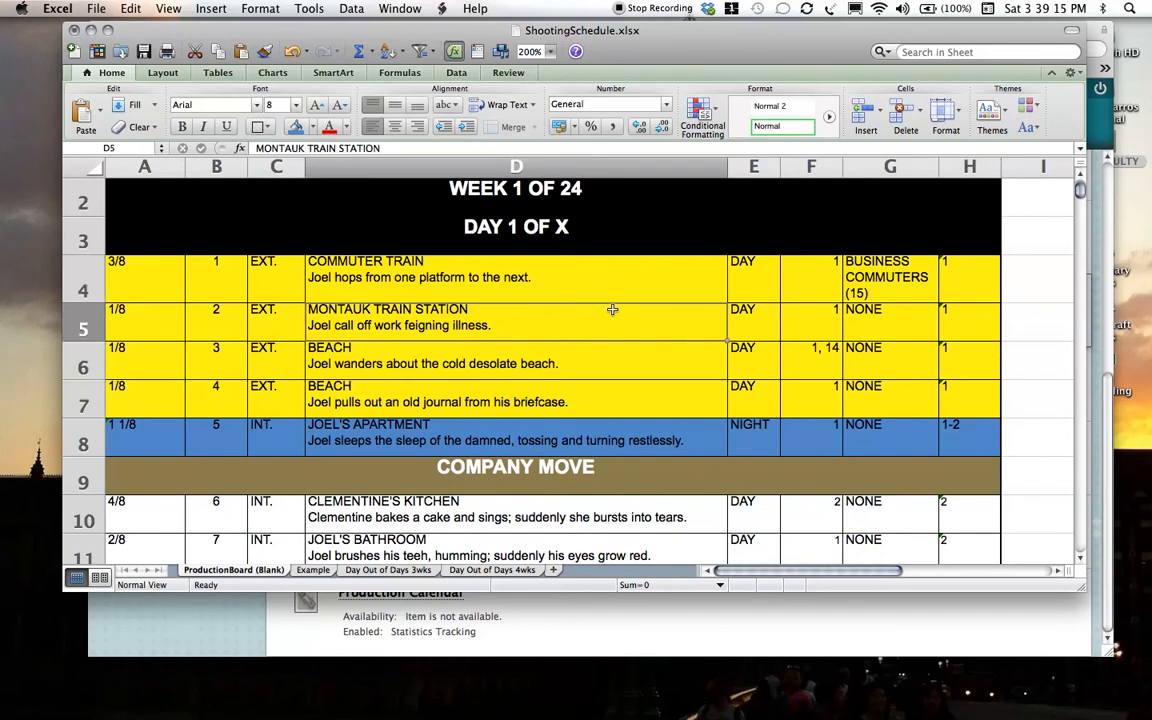
click(605, 352)
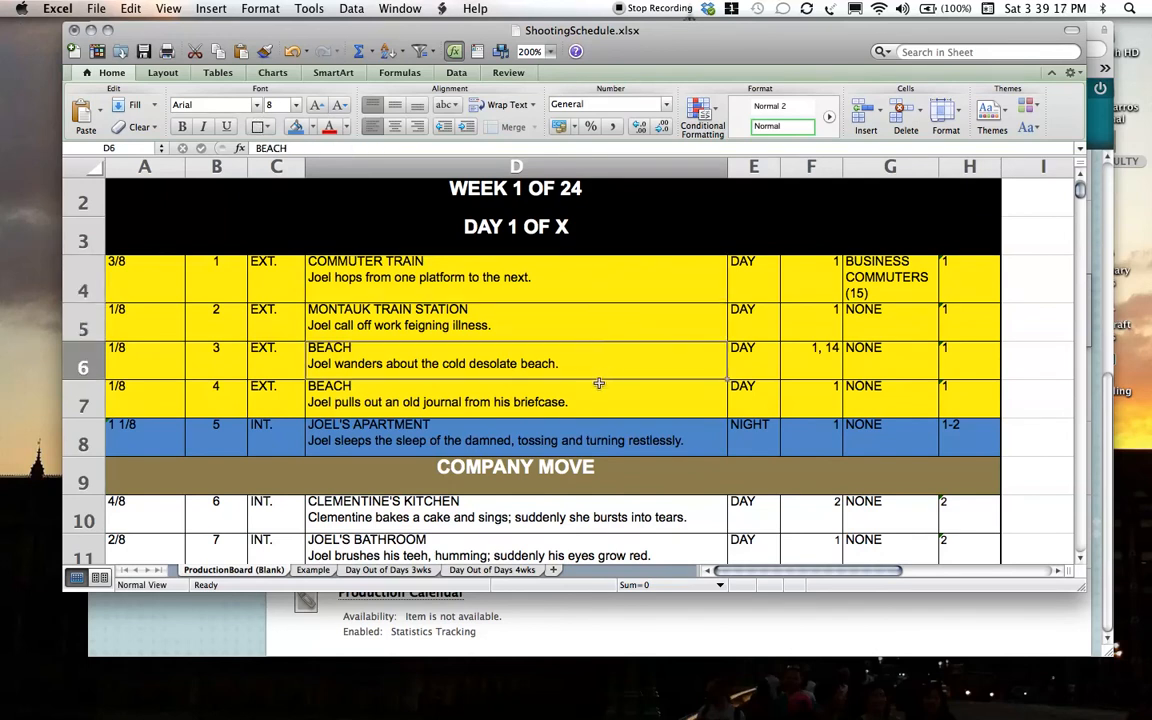
click(590, 440)
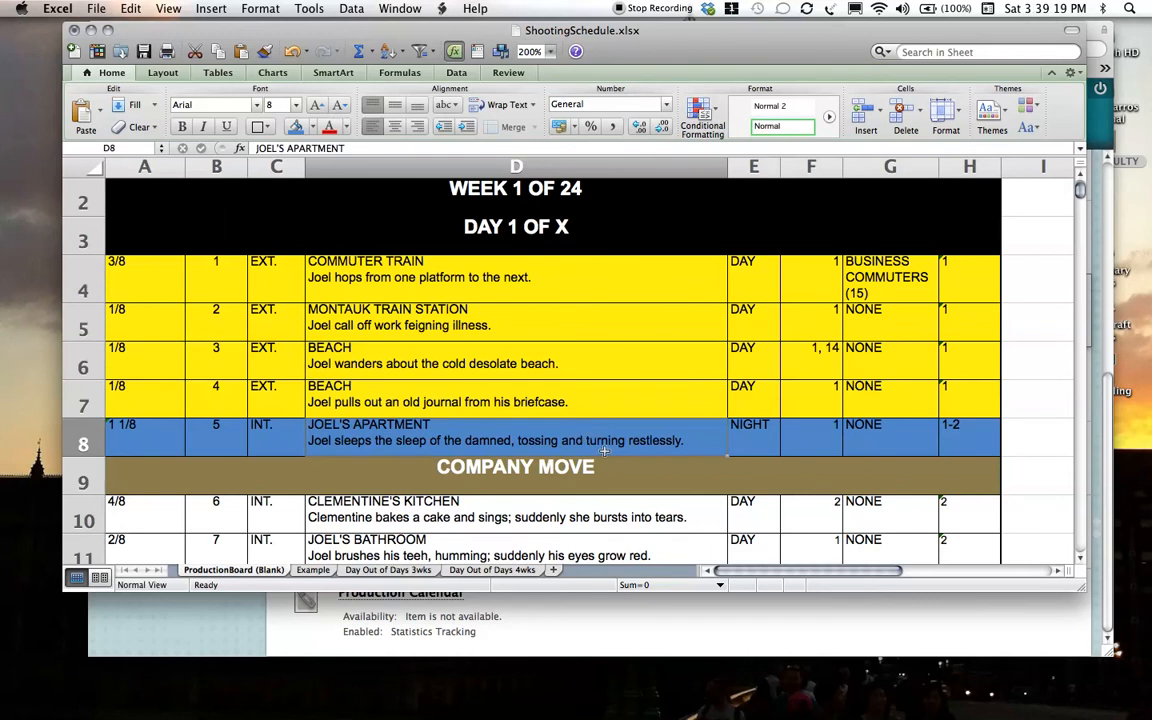
click(638, 515)
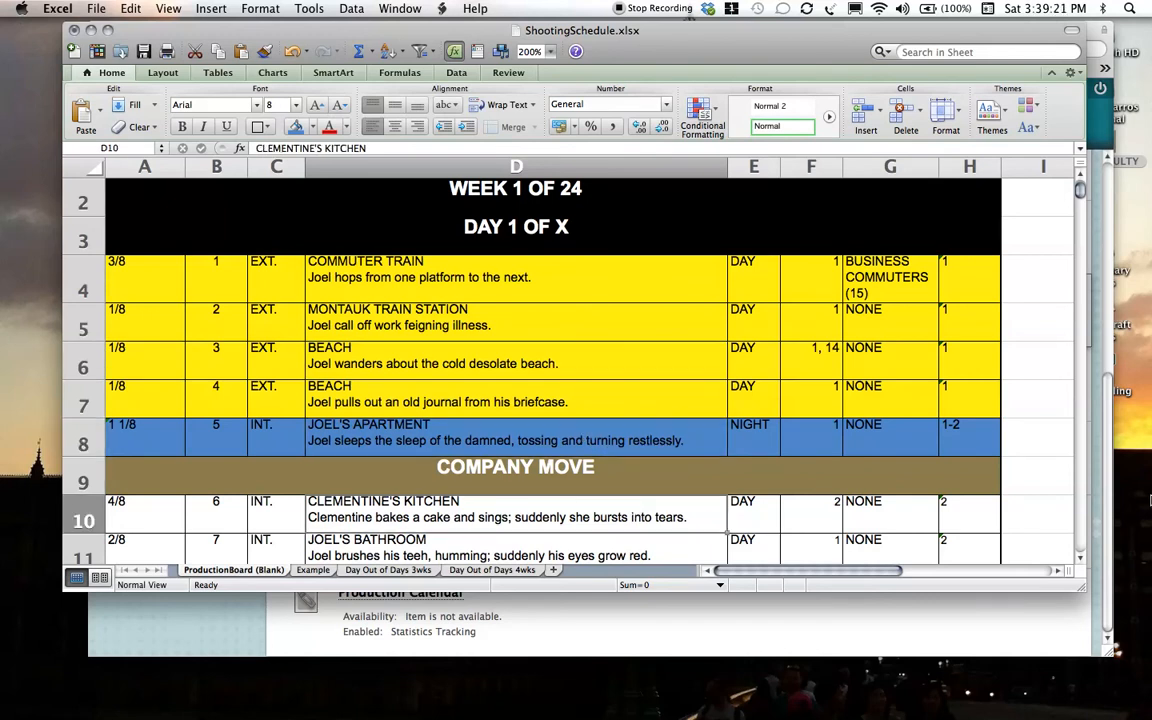
click(1080, 560)
click(1080, 560)
click(1080, 560)
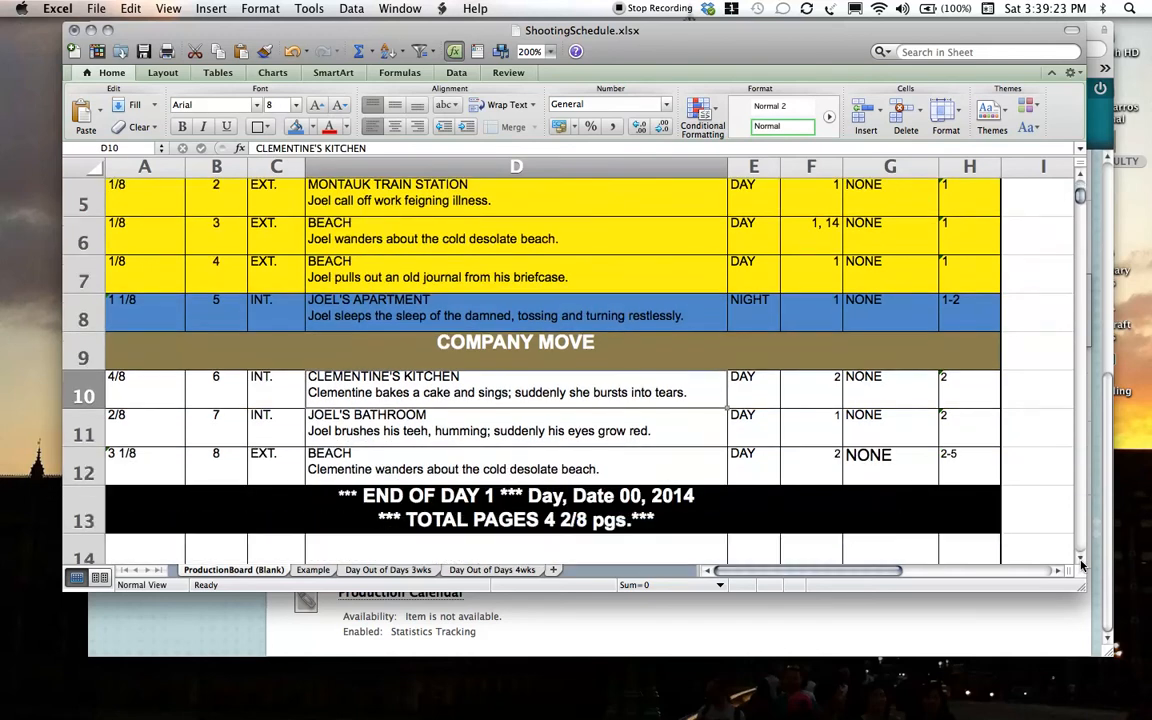
click(1080, 562)
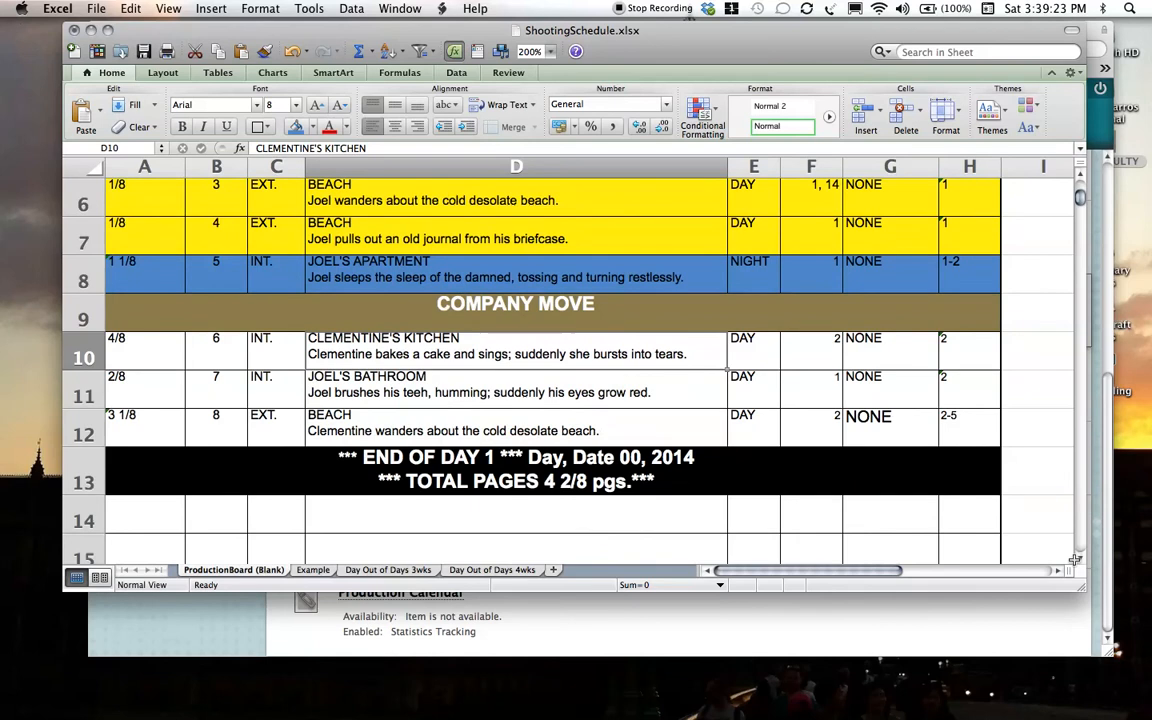
click(480, 387)
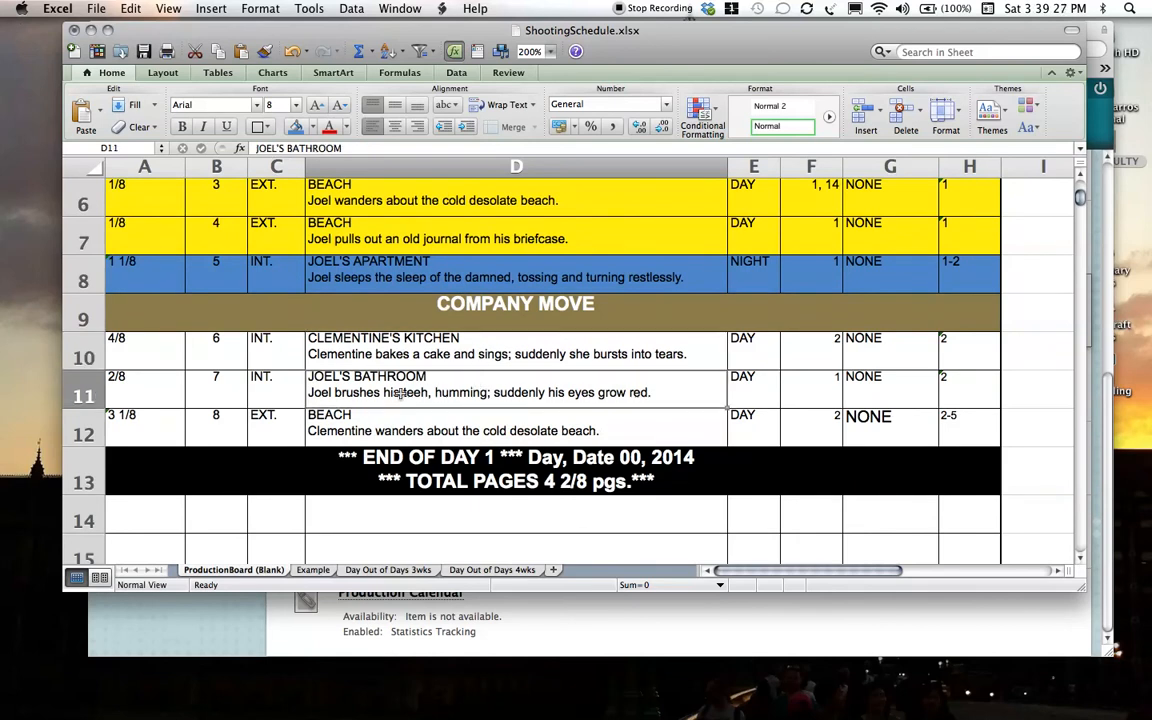
Change scene 5's location from apartment to JOEL'S BEDROOM, keeping the description line.
click(402, 262)
double_click(425, 262)
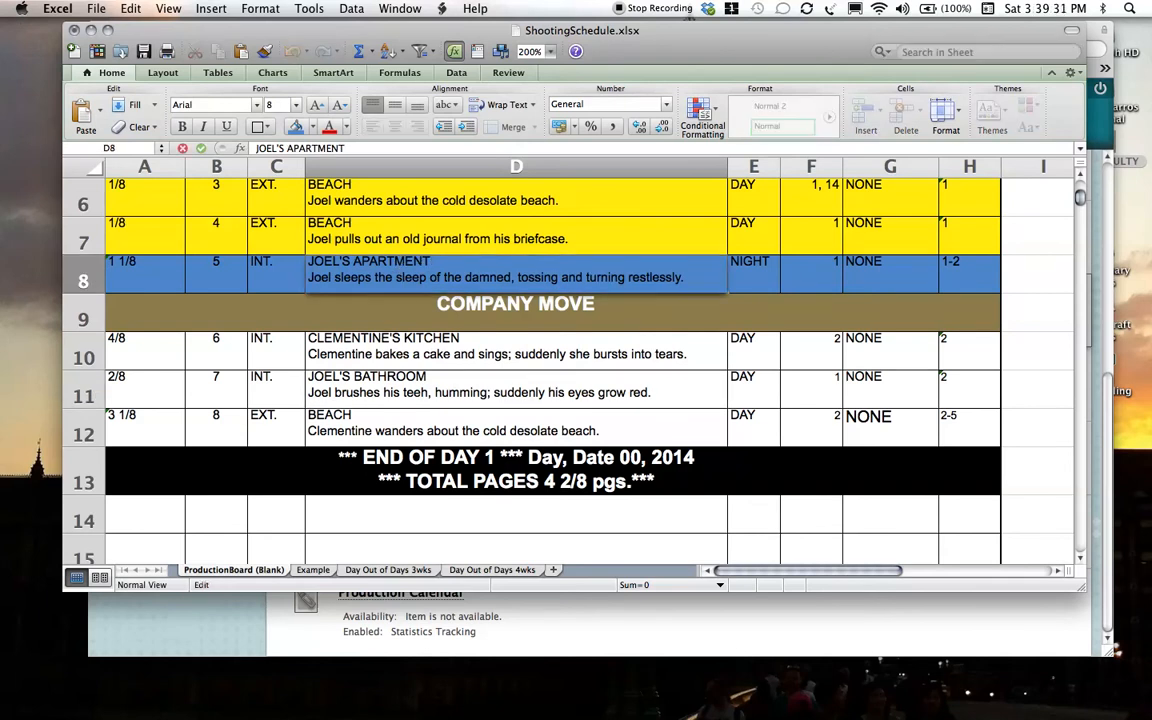
drag(431, 262, 361, 262)
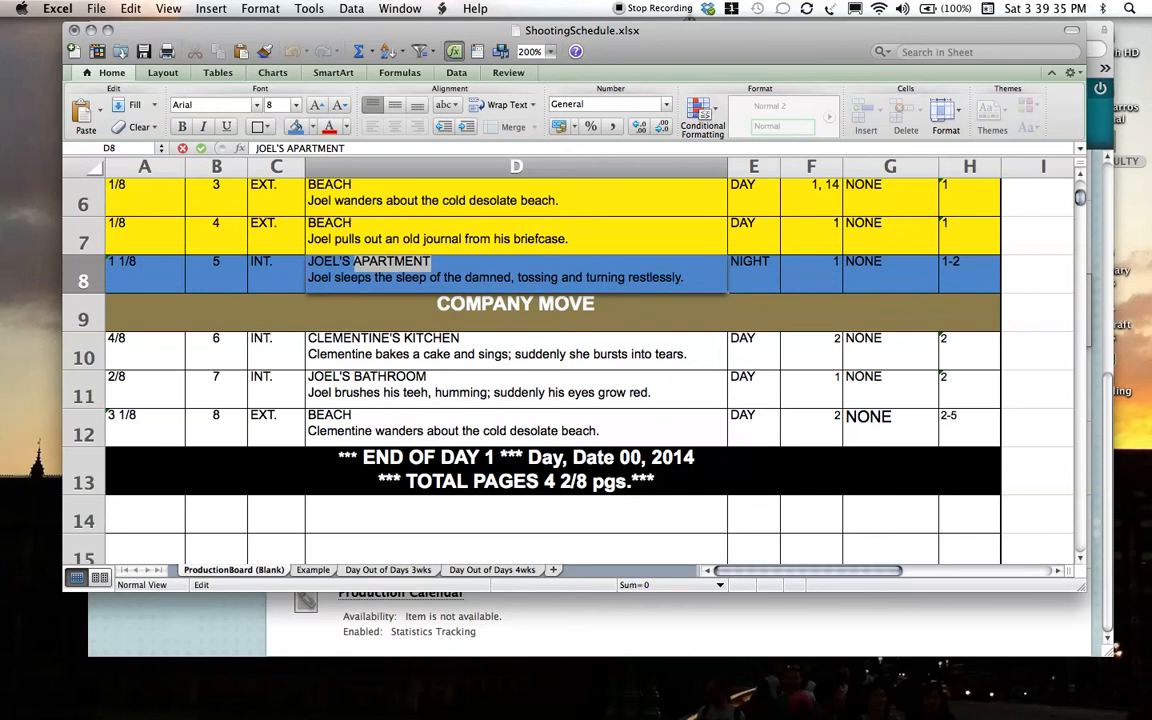
text(BEDROOM)
key(Return)
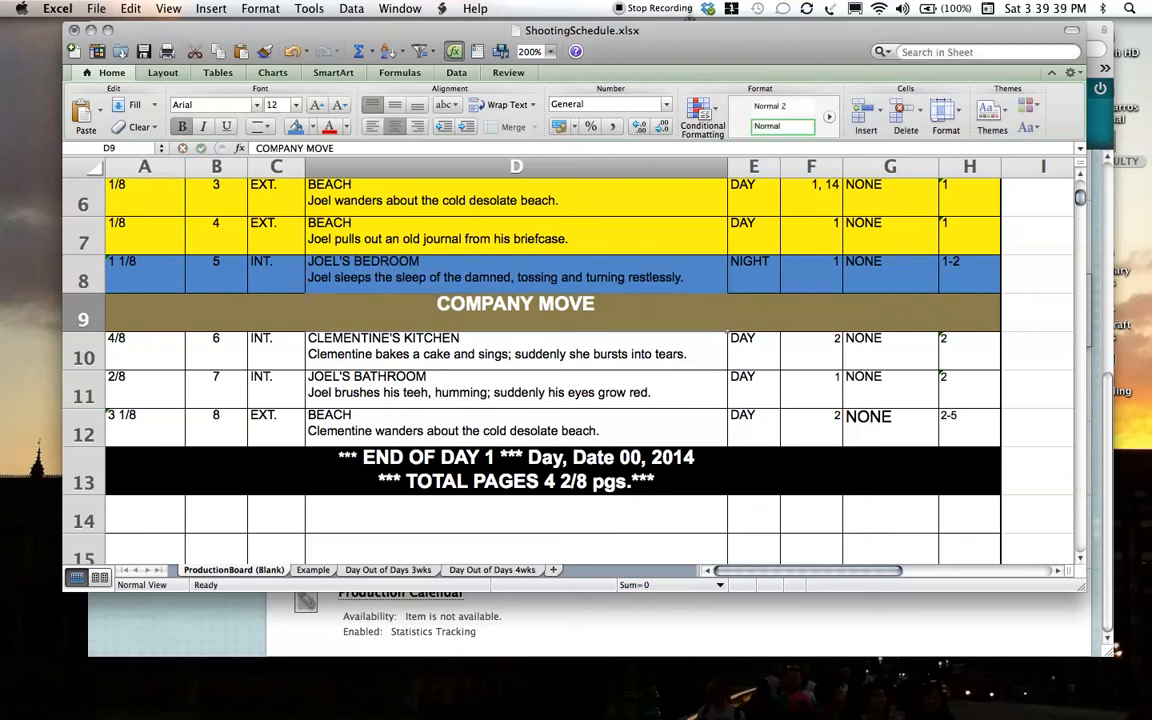
Set the font size of NONE in scene 8's row (G12) to 8.
click(397, 393)
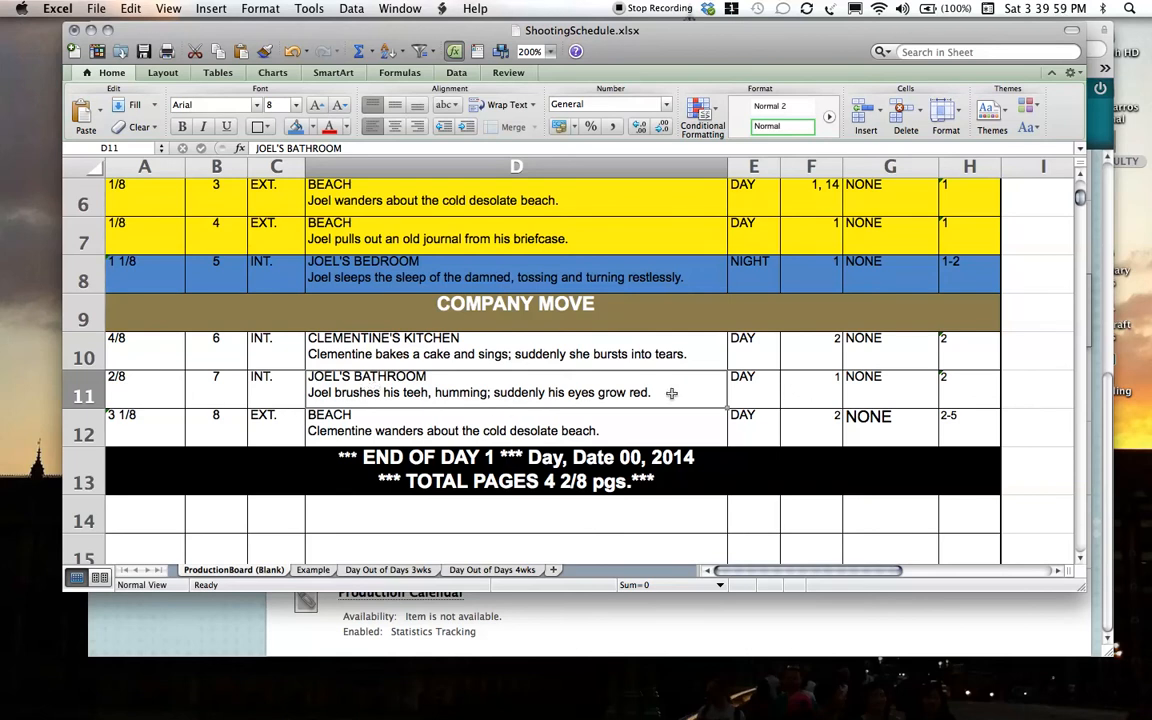
click(858, 428)
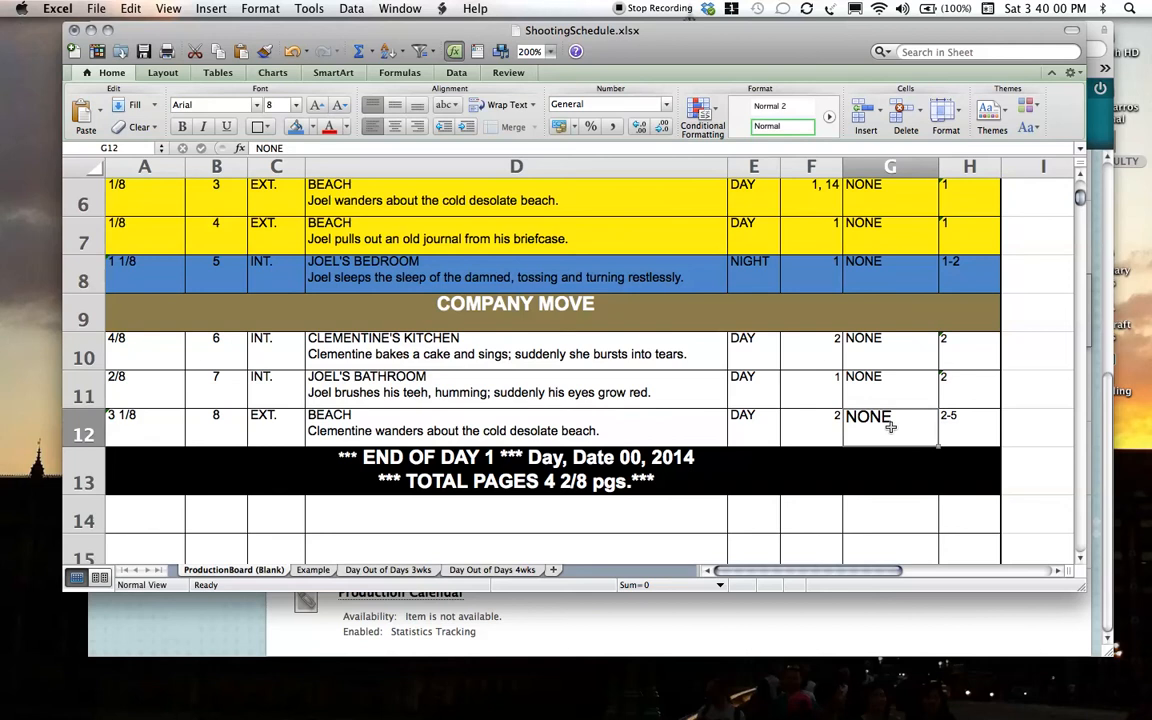
click(270, 104)
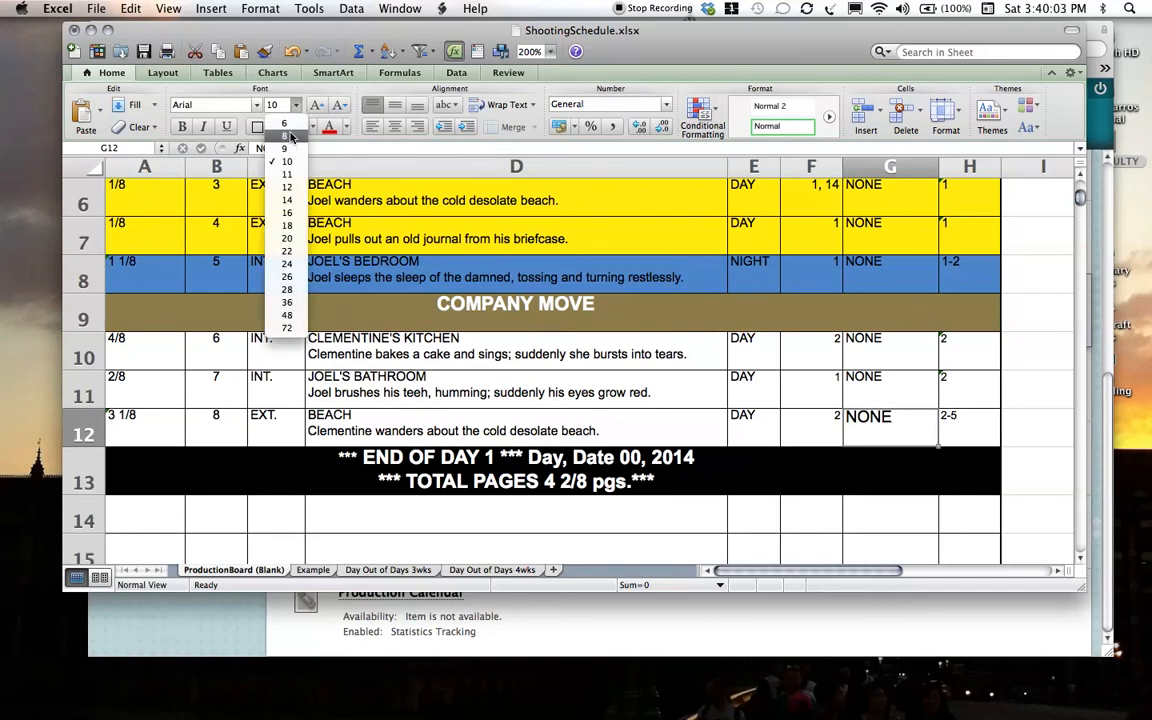
click(286, 136)
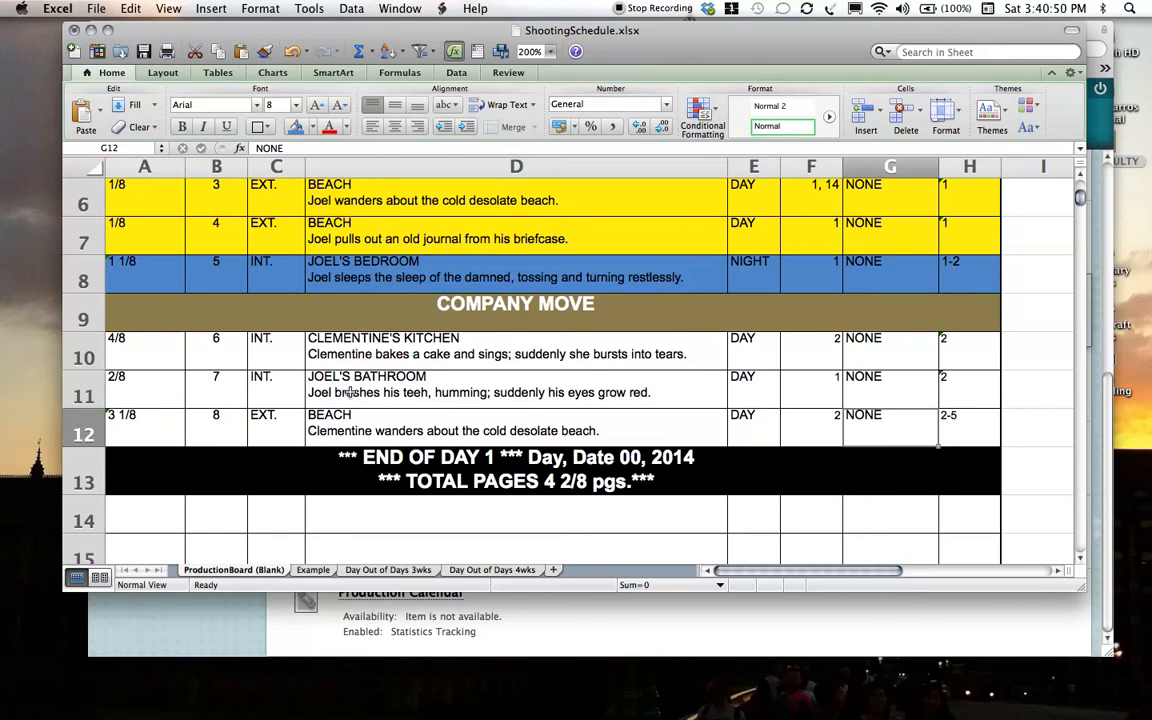
Correct the misspelled "teeh" to "teeth" in the JOEL'S BATHROOM scene description.
click(410, 393)
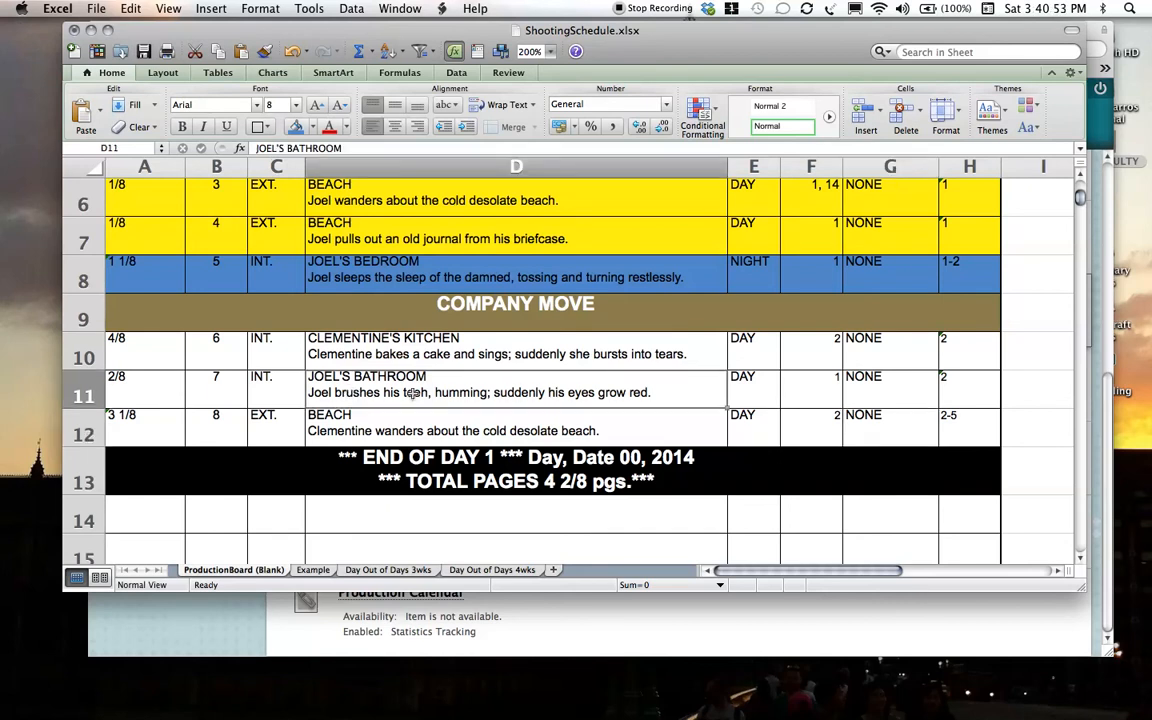
click(752, 276)
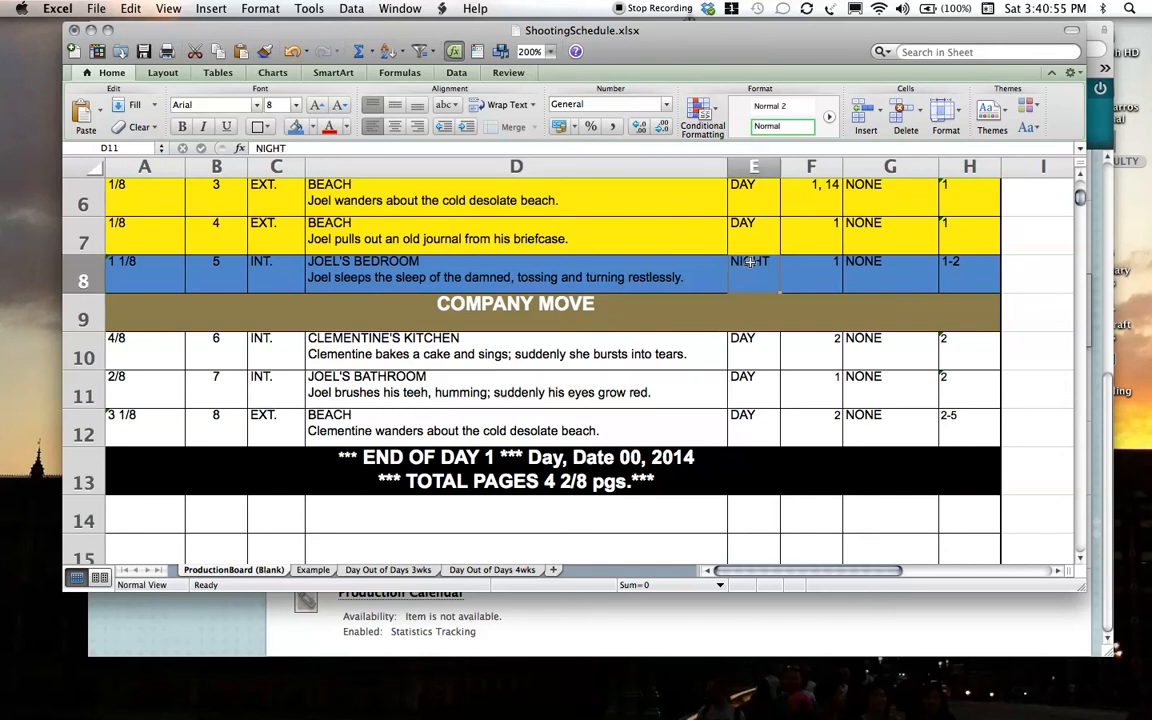
click(749, 391)
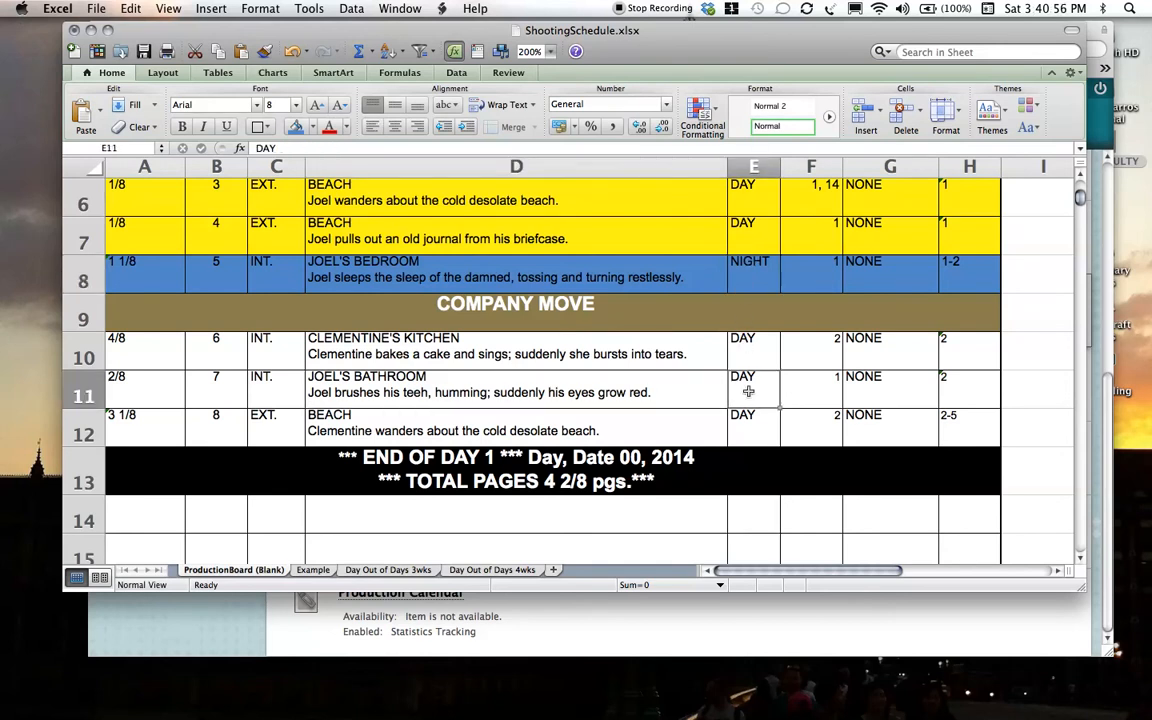
click(684, 394)
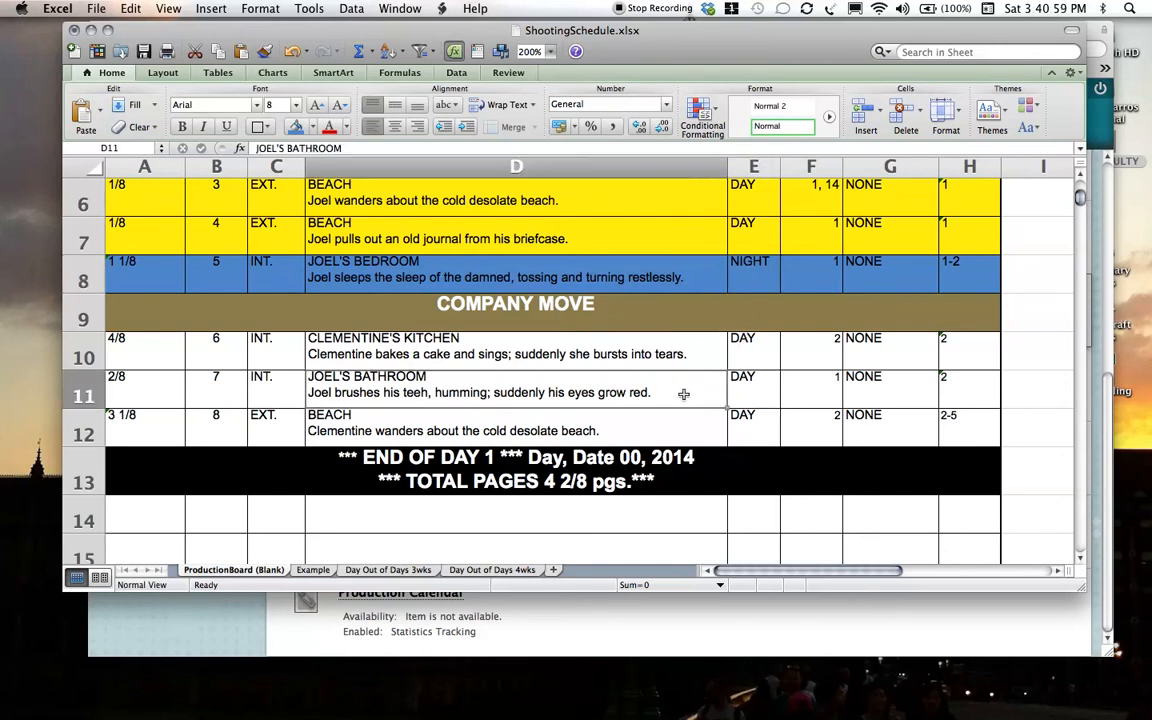
double_click(425, 392)
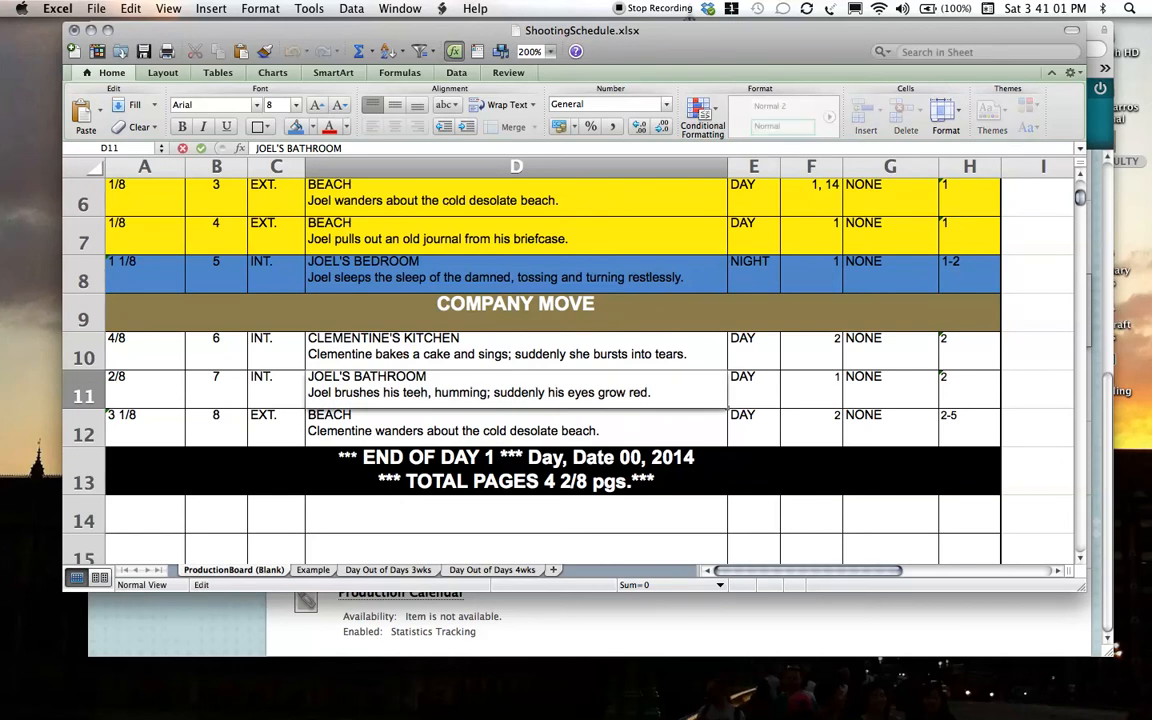
text(T)
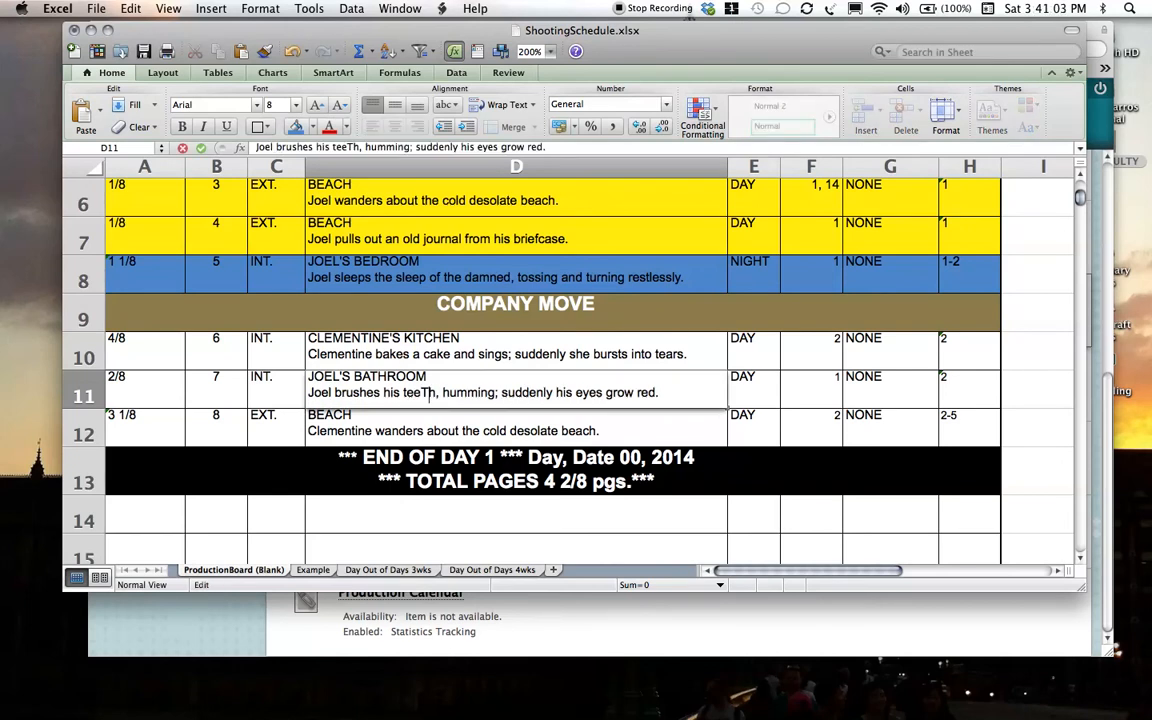
key(BackSpace)
text(t)
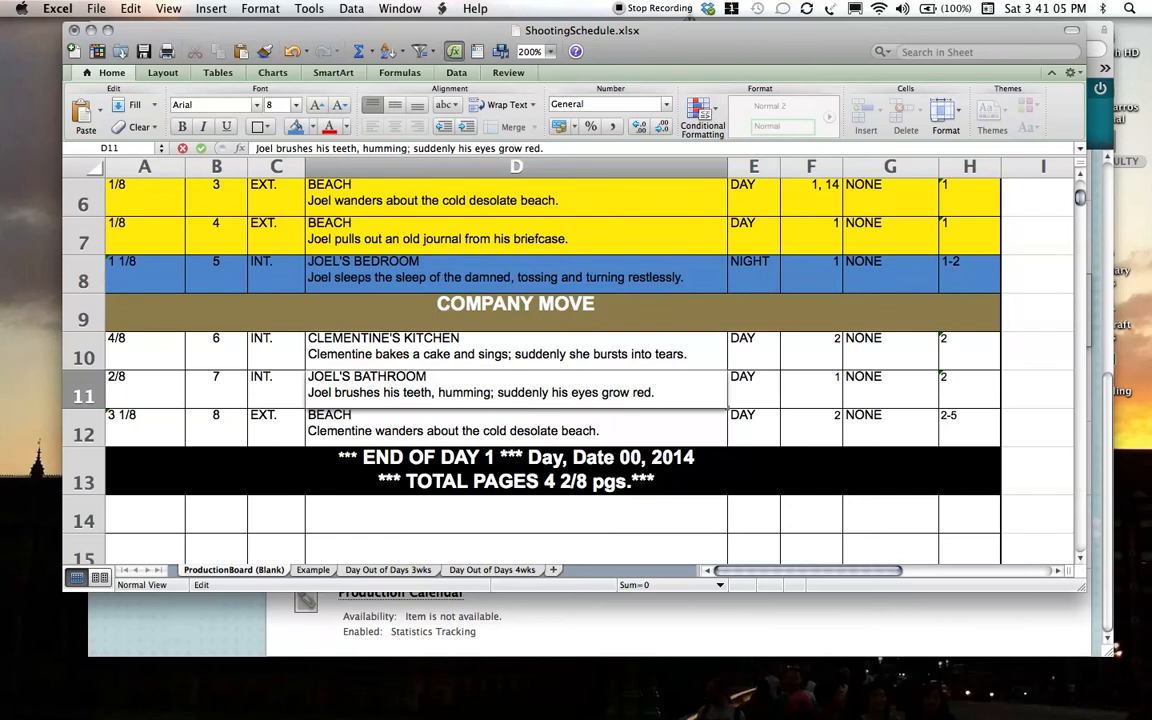
click(823, 390)
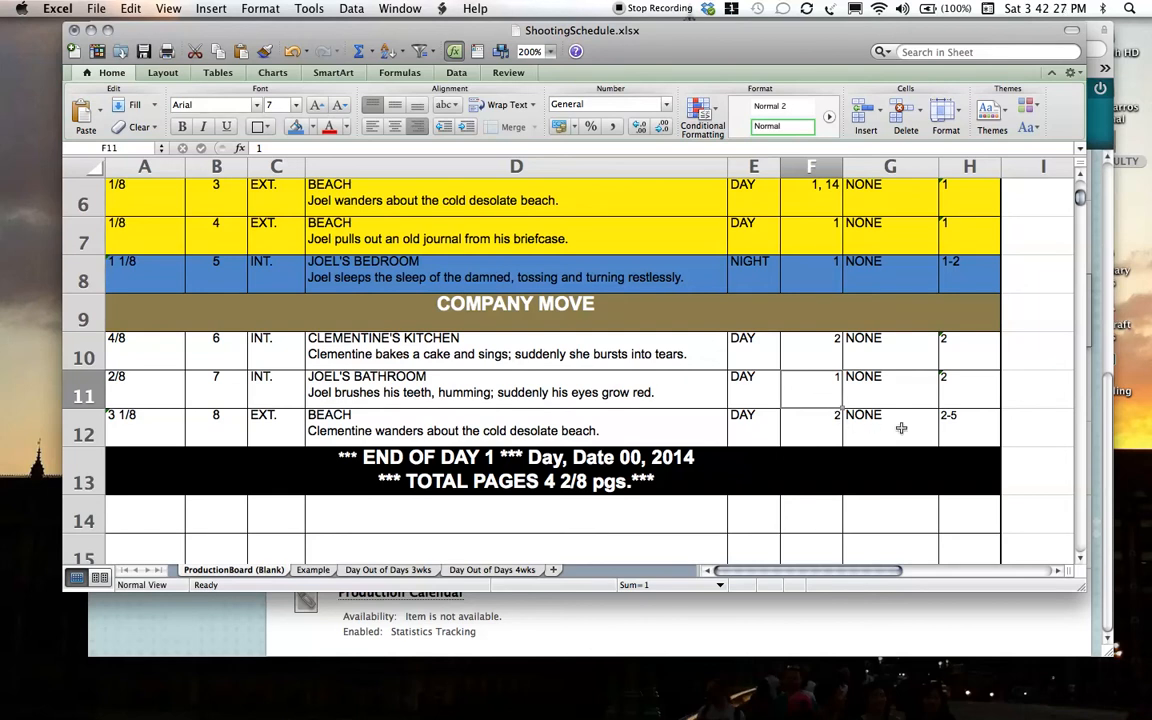
Fill scene 8's row, A12 through H12, with the standard yellow color.
drag(954, 429, 155, 415)
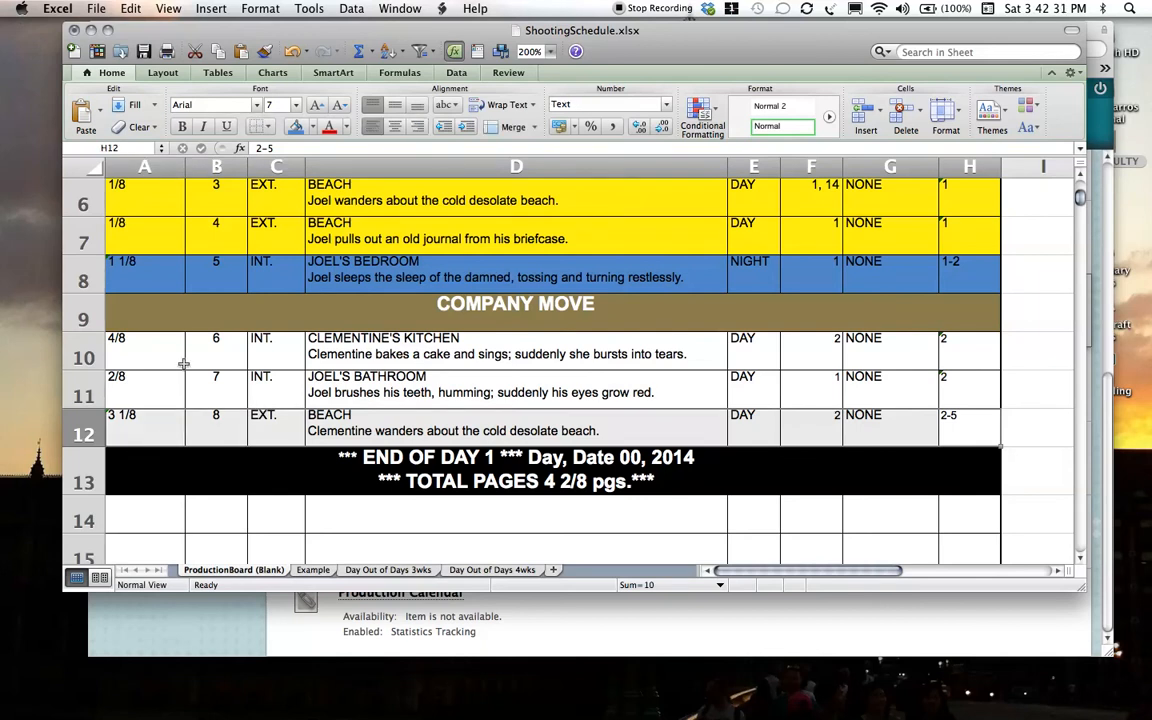
click(311, 127)
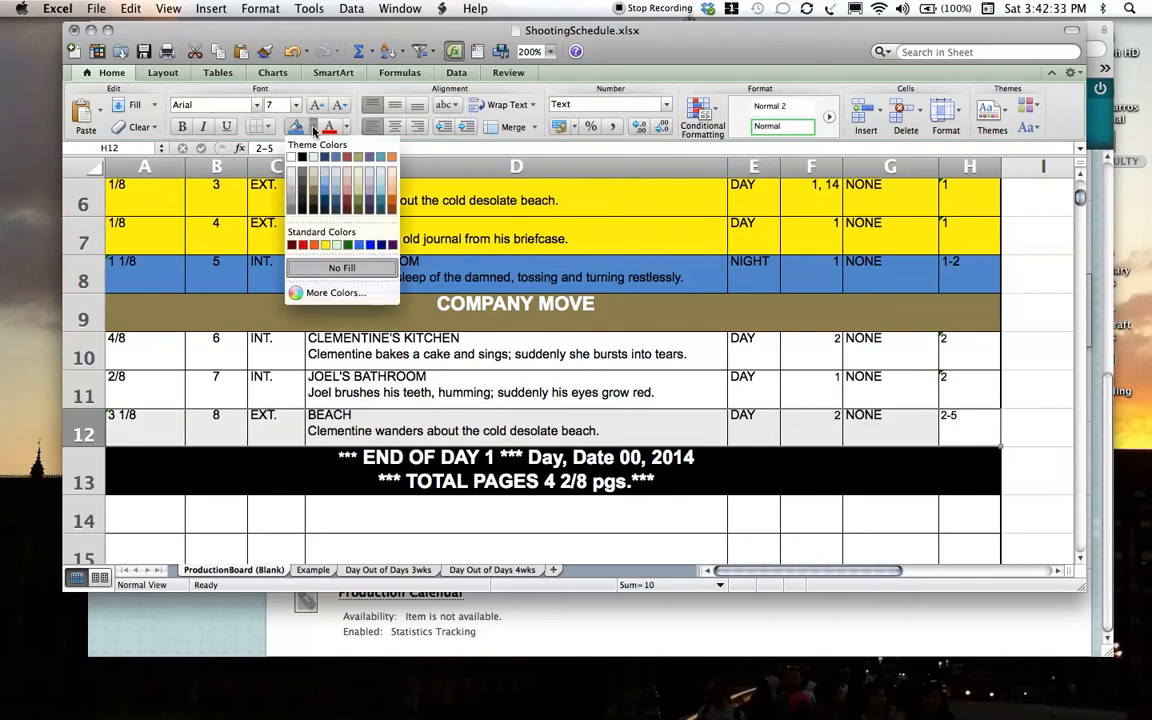
click(324, 244)
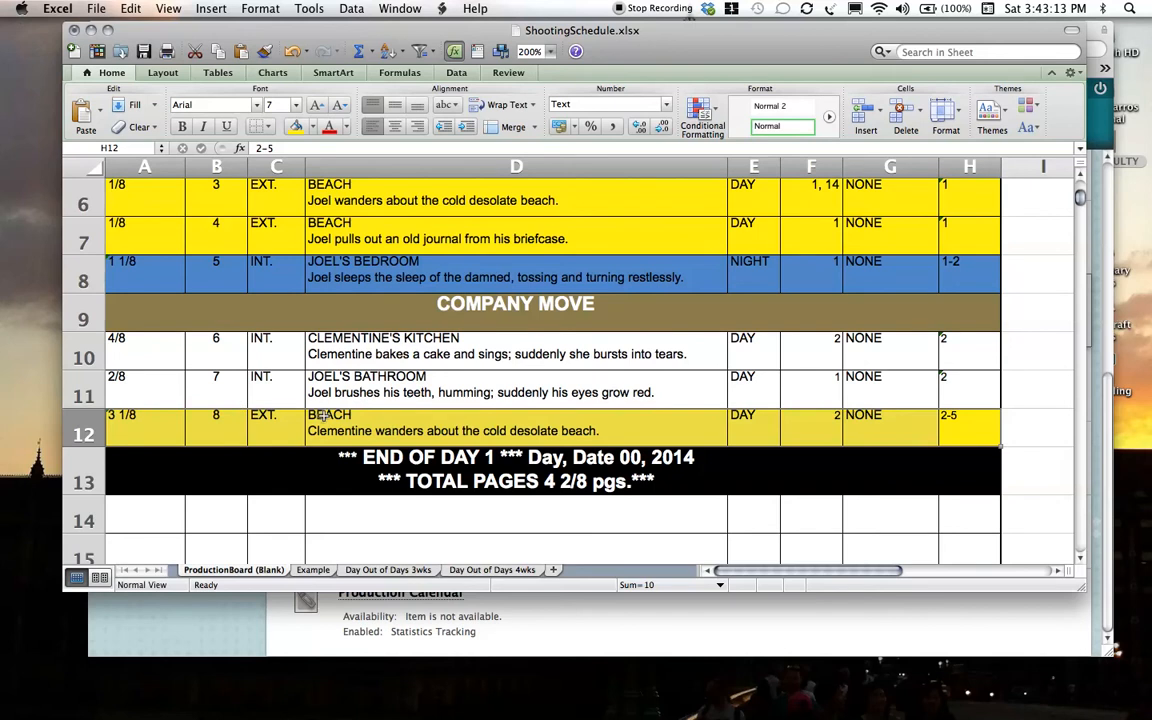
Select the entire sheet and open the custom sort settings.
click(334, 221)
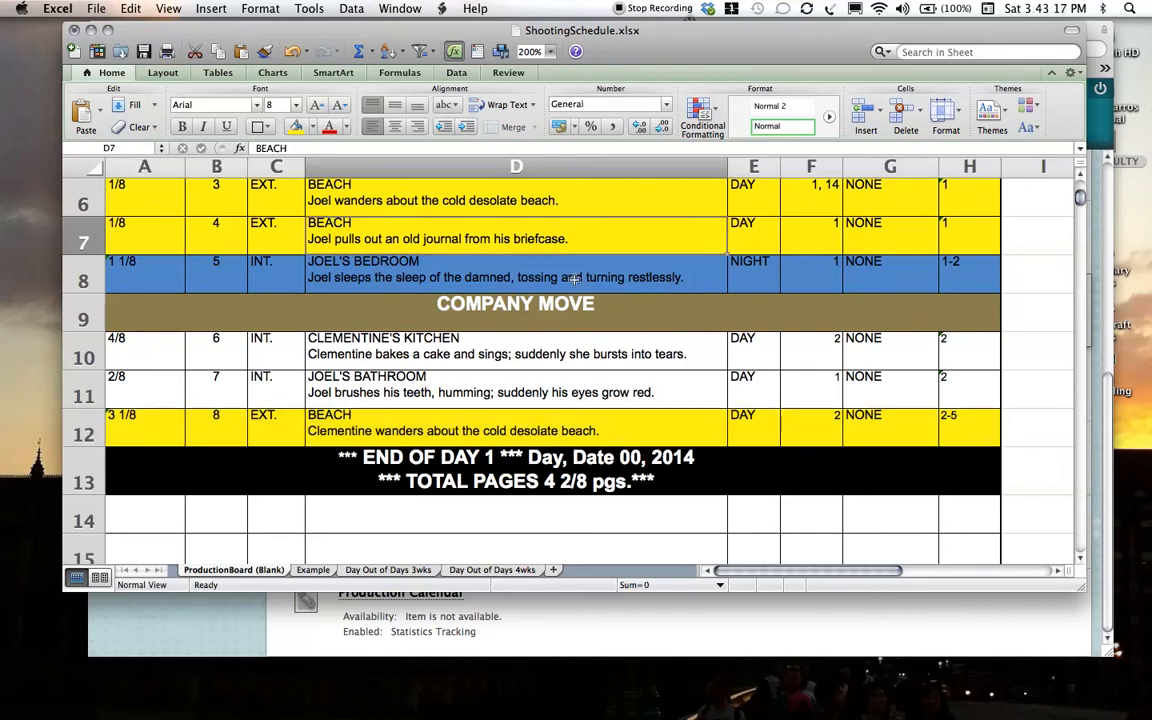
drag(1080, 197, 1080, 193)
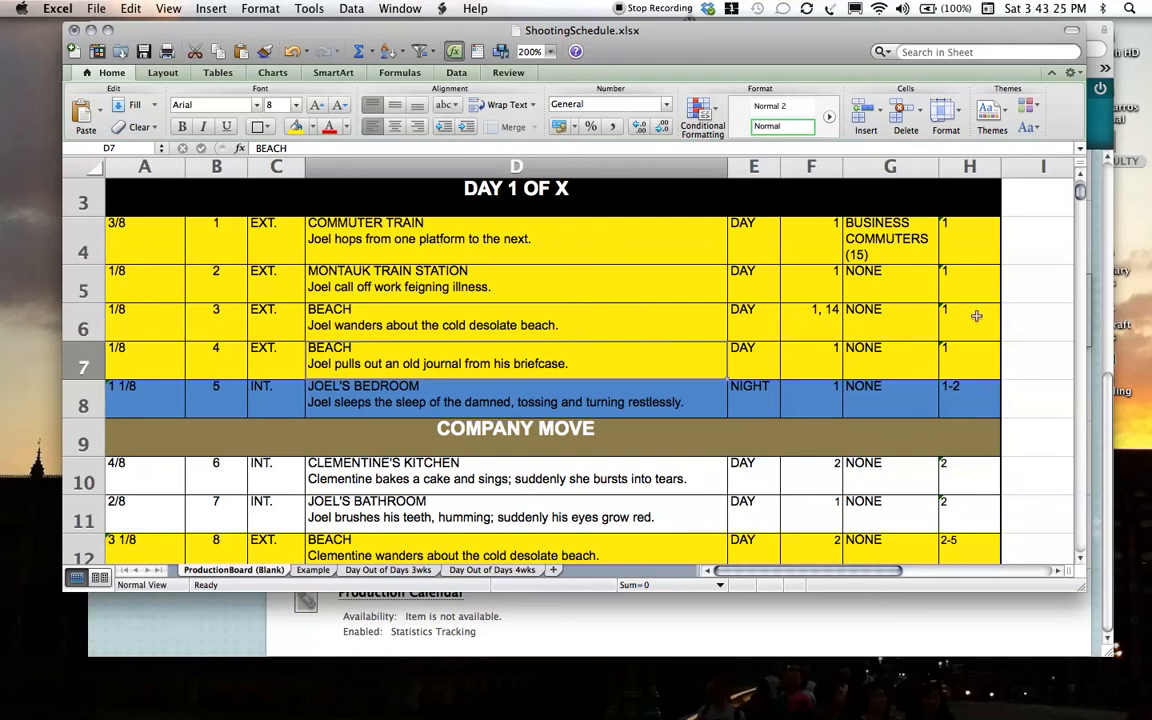
scroll(1080, 192, up, 2)
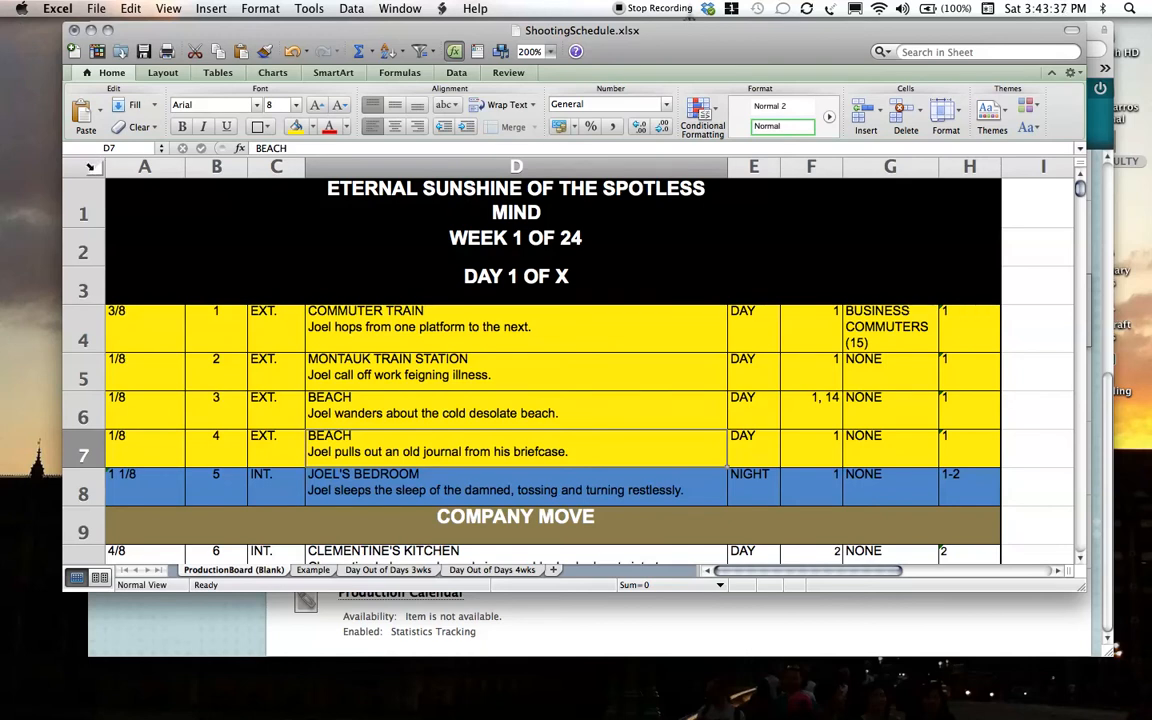
click(92, 167)
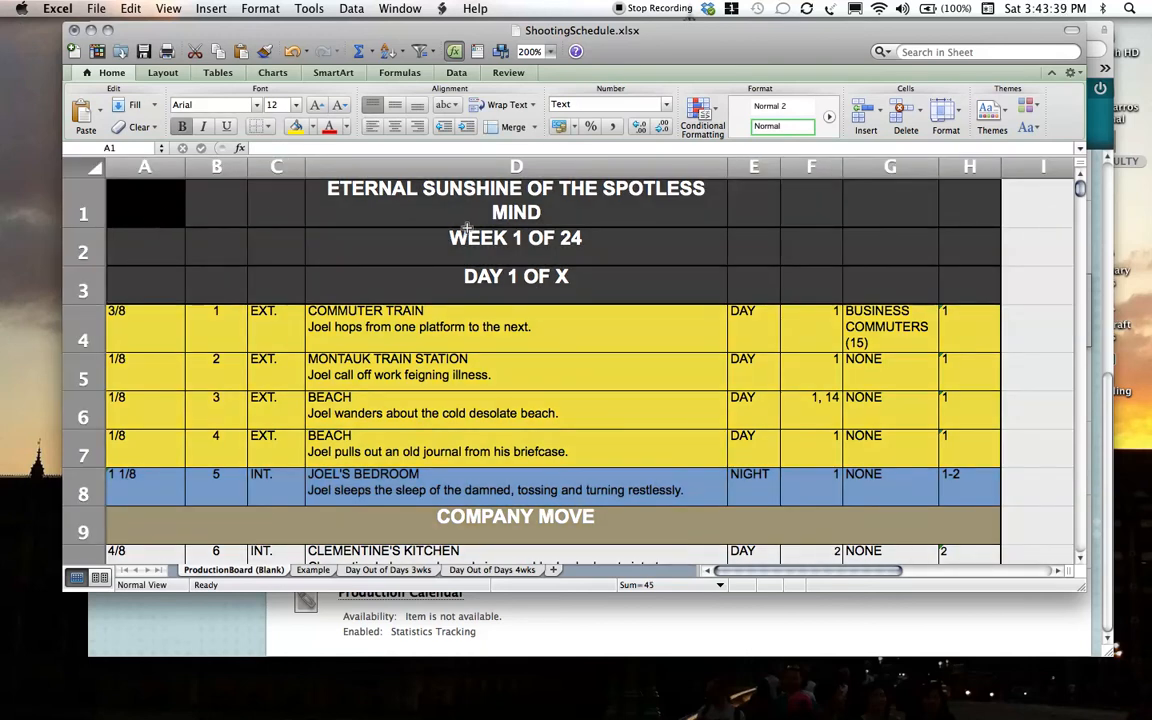
click(458, 76)
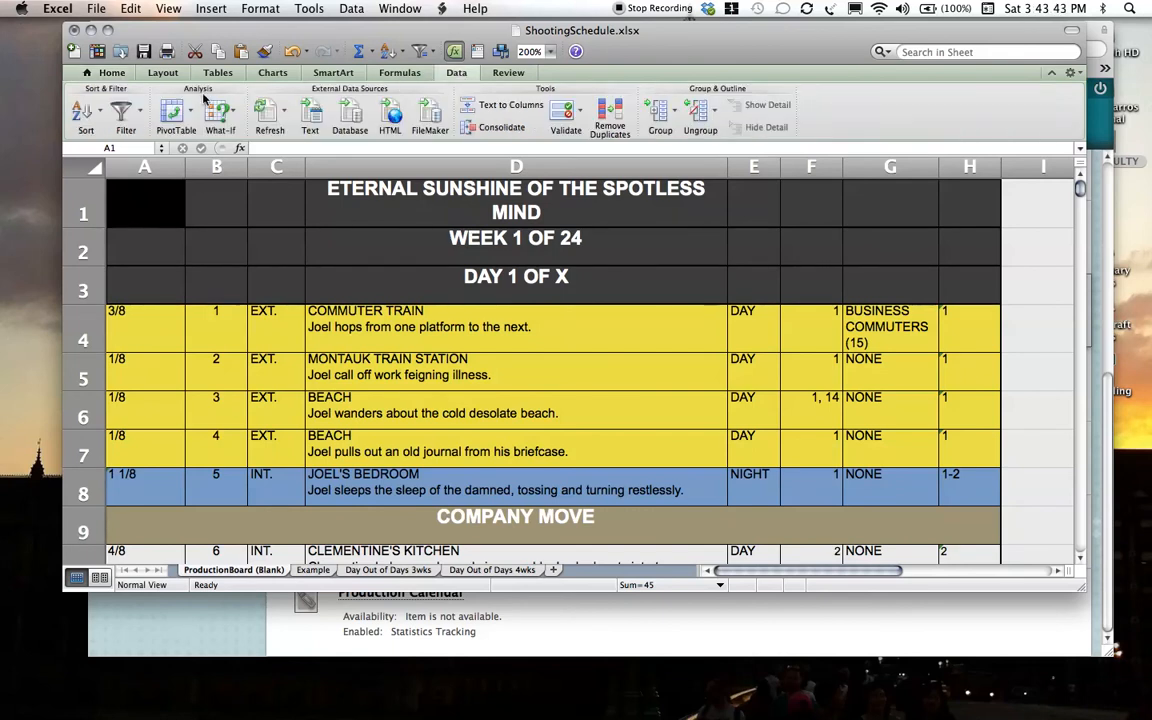
click(92, 113)
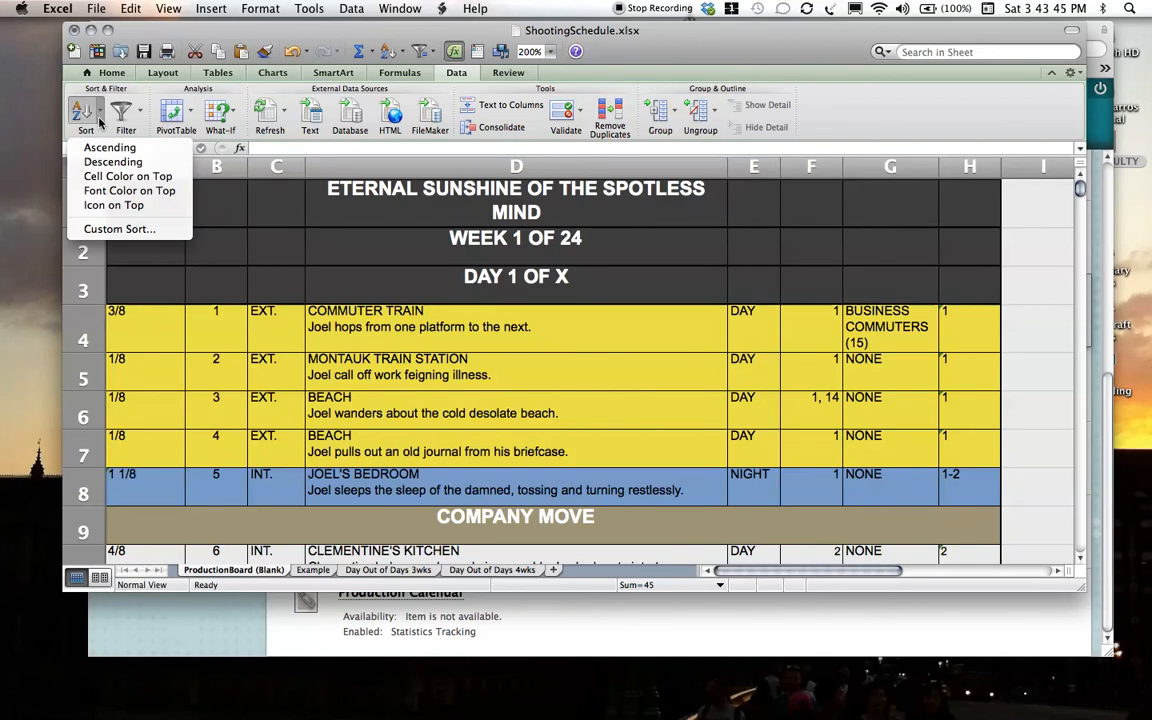
click(119, 230)
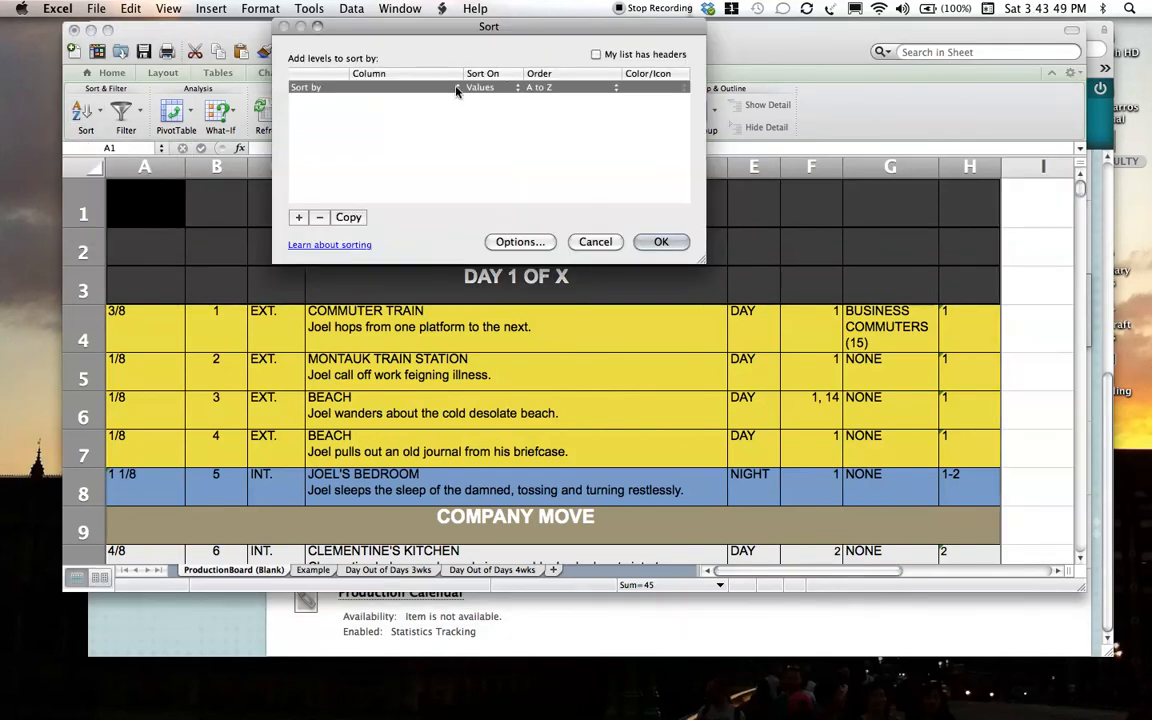
Set the first sort level to the values of Column D, ordered A to Z.
click(410, 86)
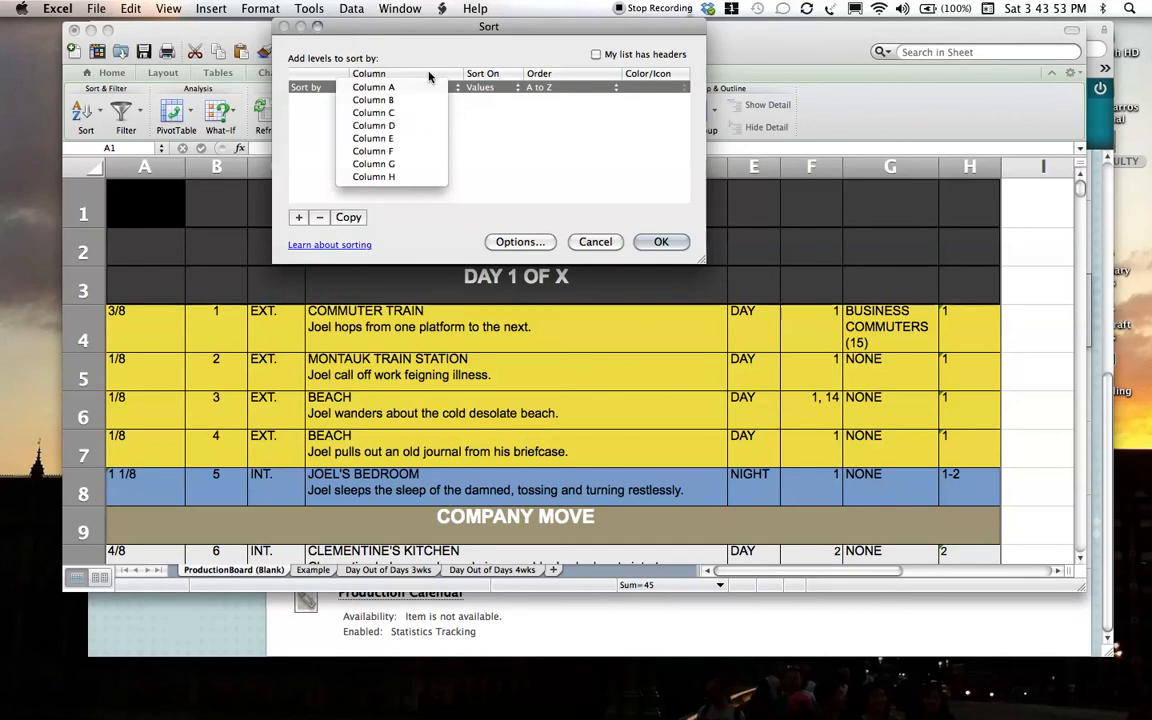
click(425, 28)
drag(425, 28, 479, 196)
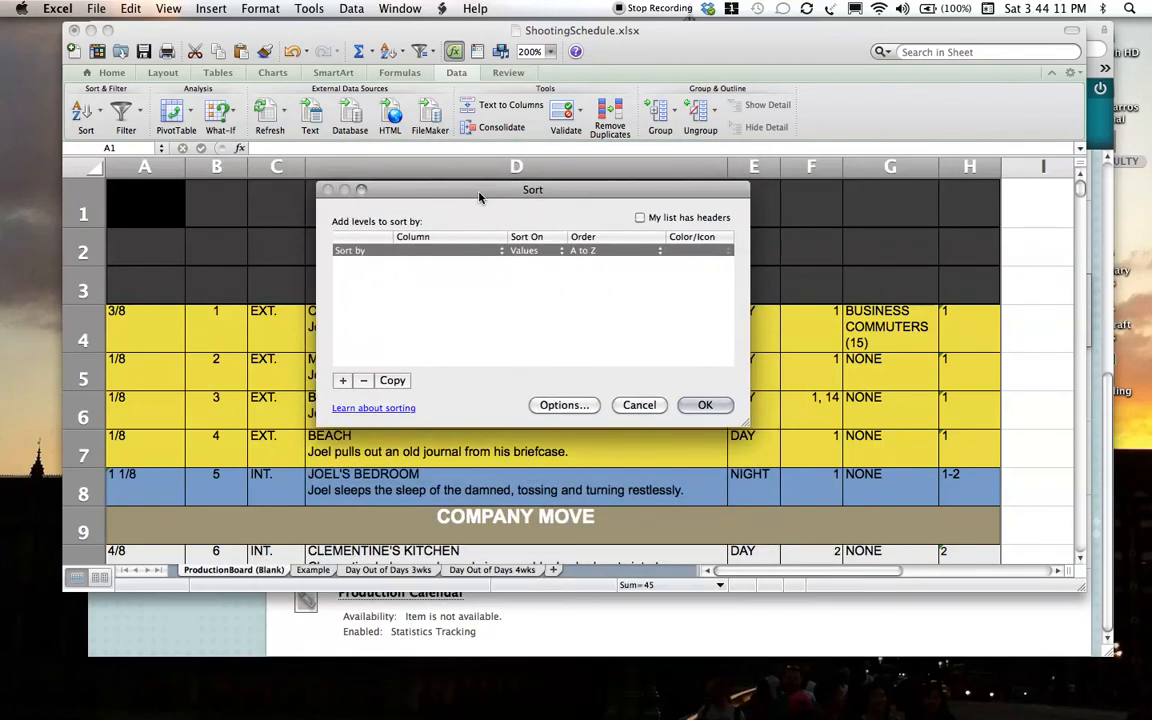
click(503, 251)
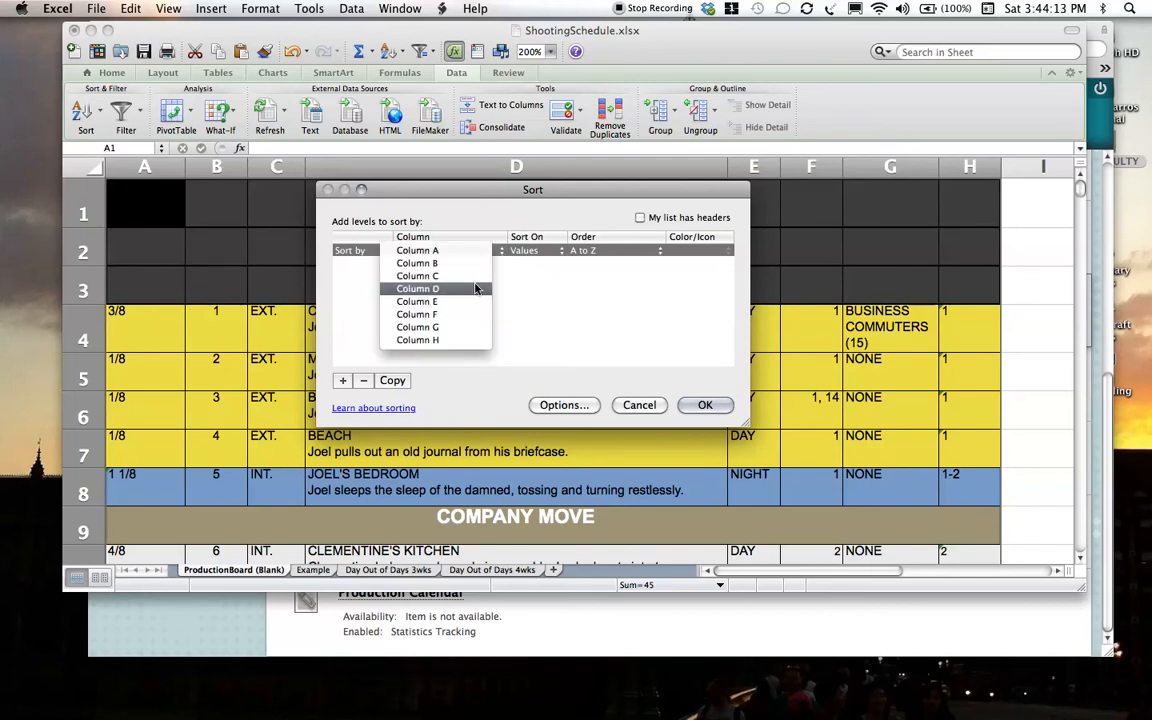
click(475, 289)
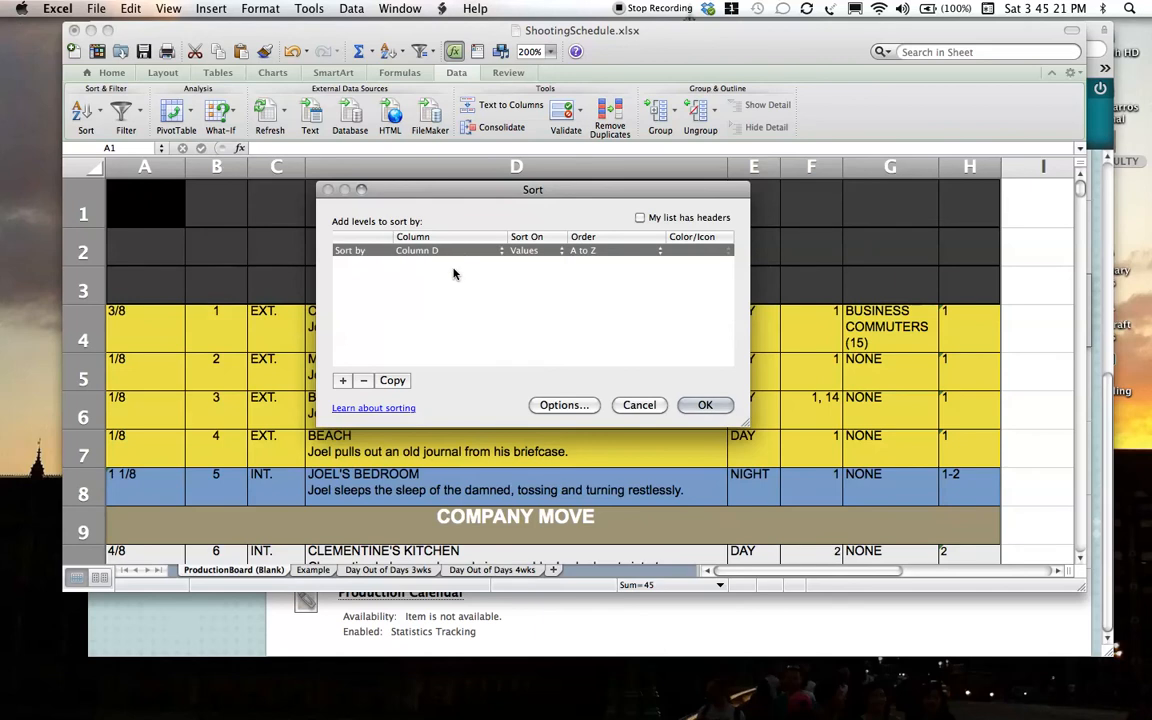
Add Column C as the second sort level and Column E as the third, both by values from A to Z.
click(343, 381)
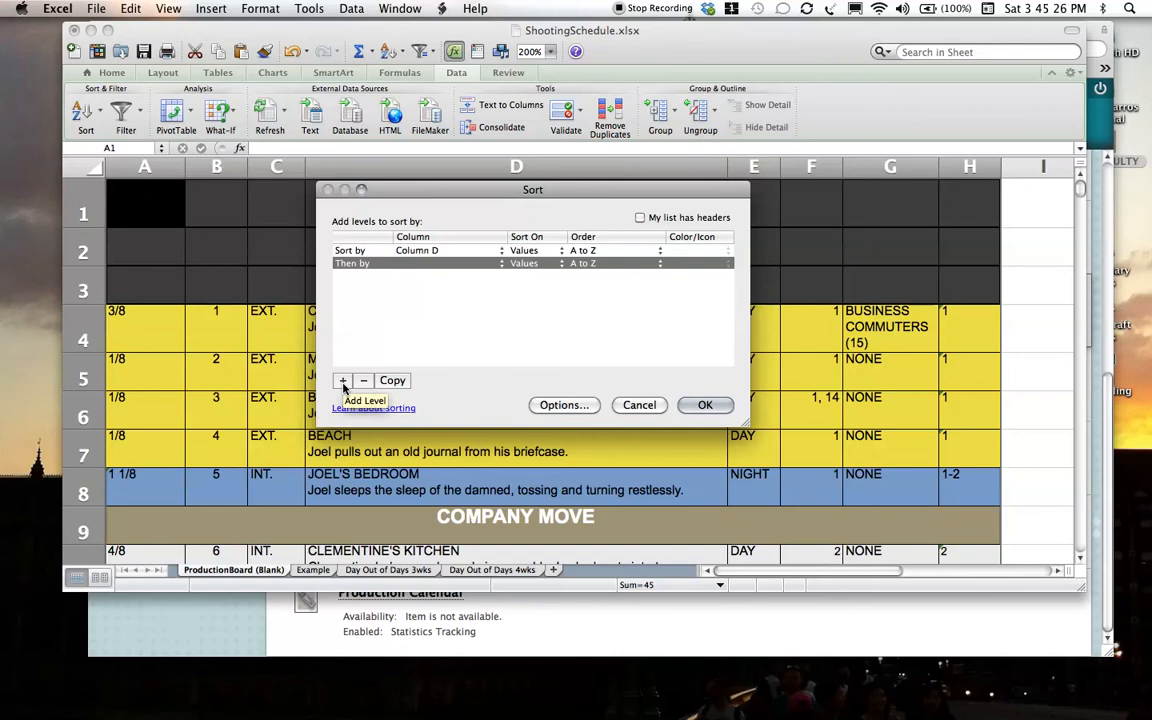
click(500, 264)
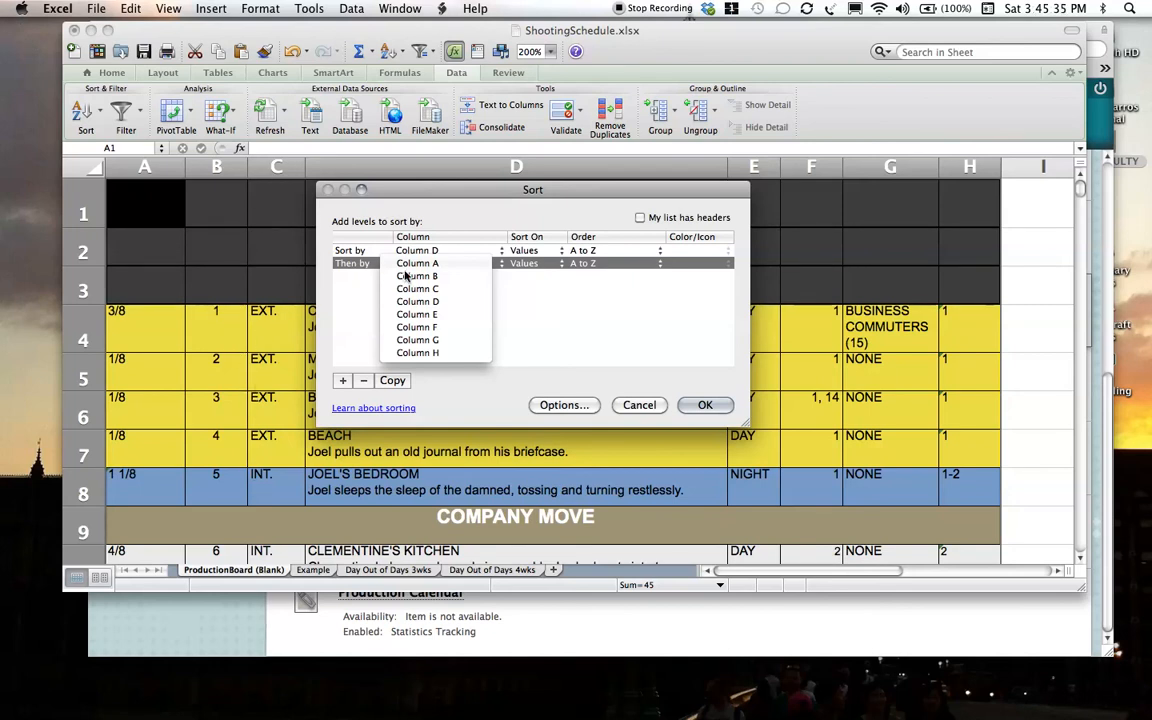
click(435, 290)
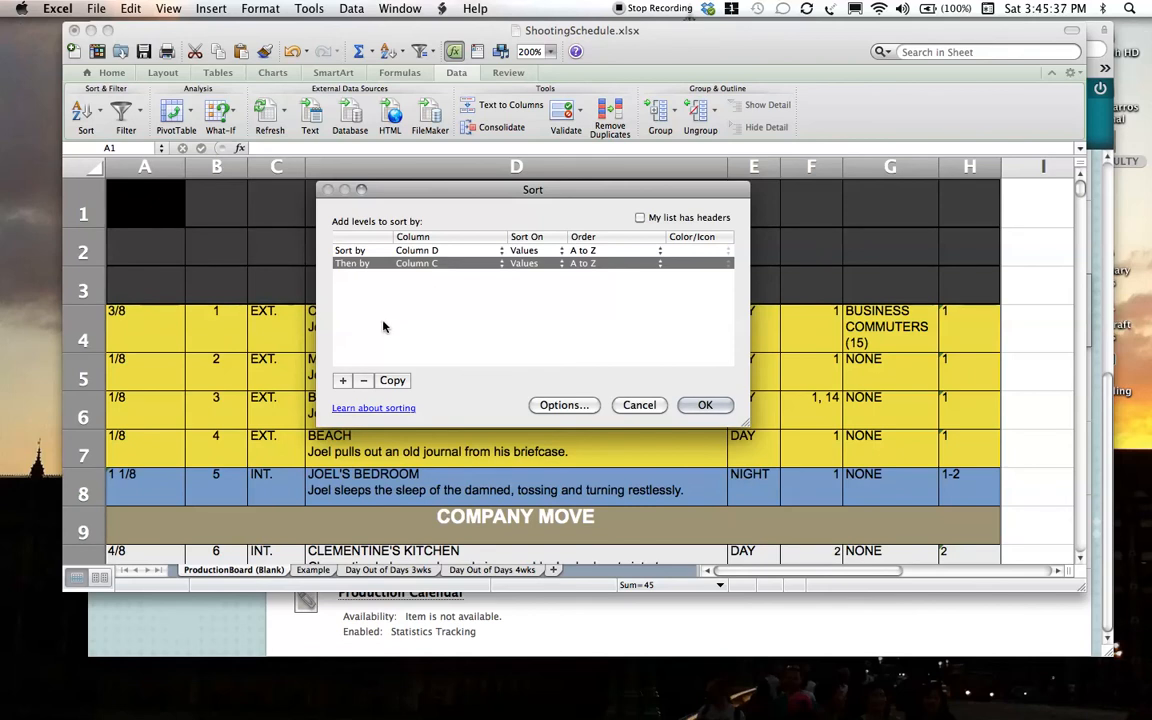
click(342, 381)
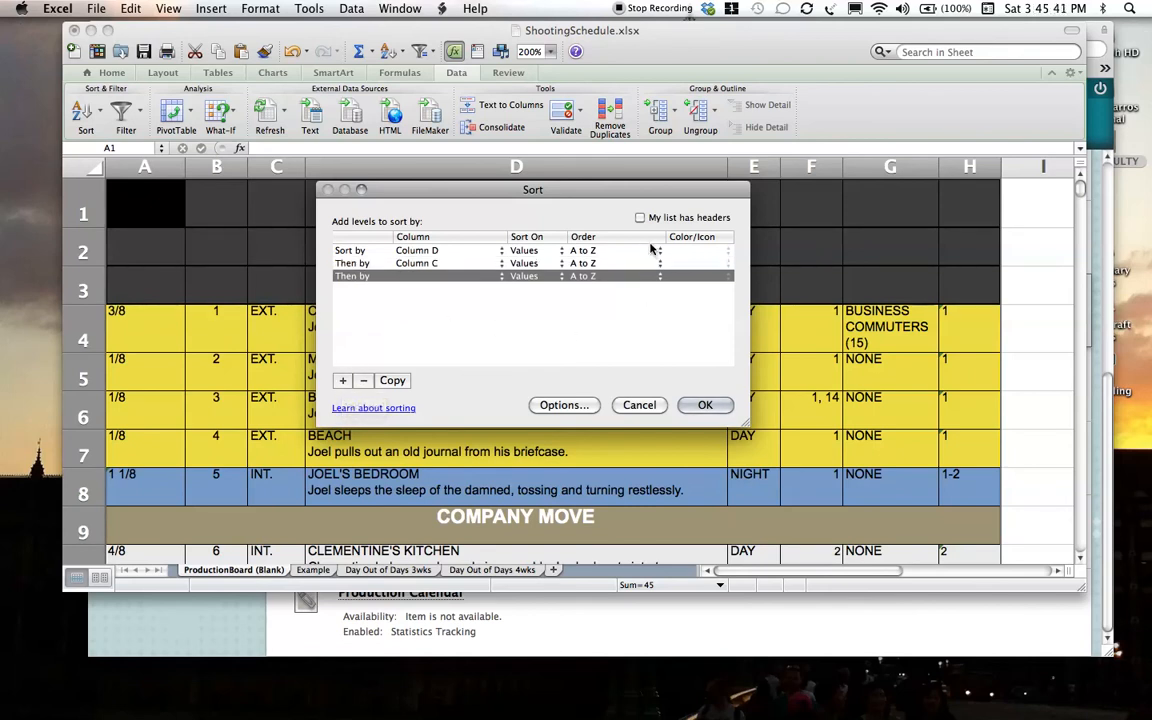
drag(640, 191, 594, 196)
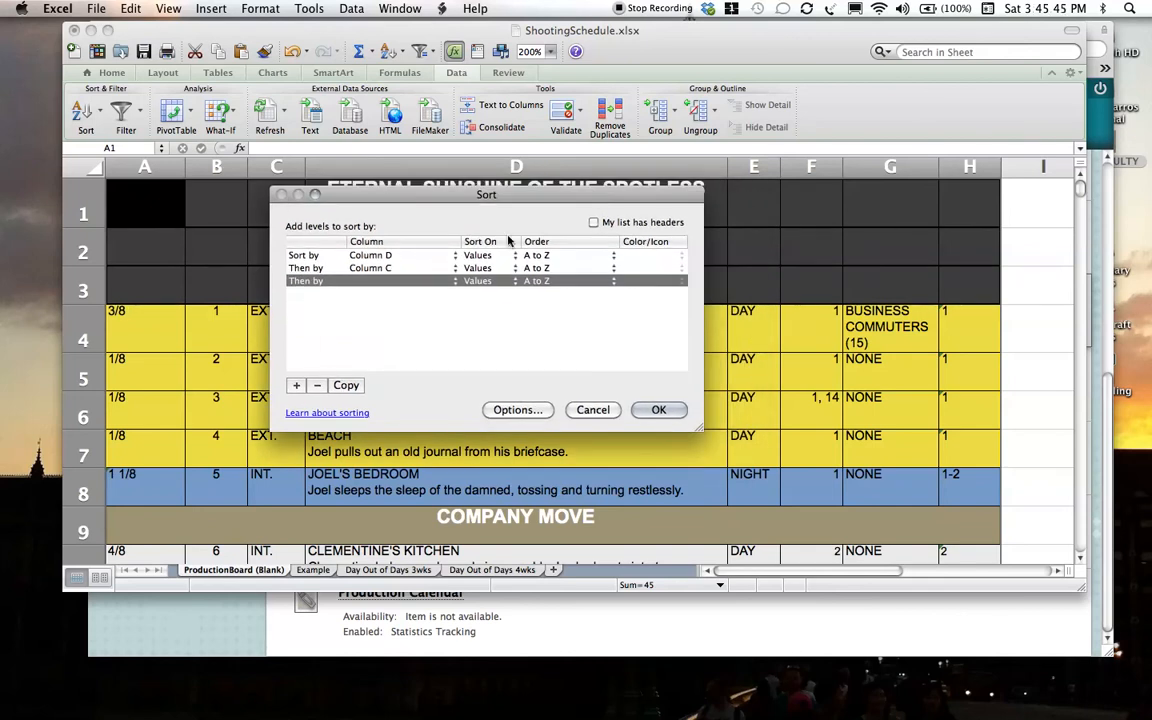
click(451, 282)
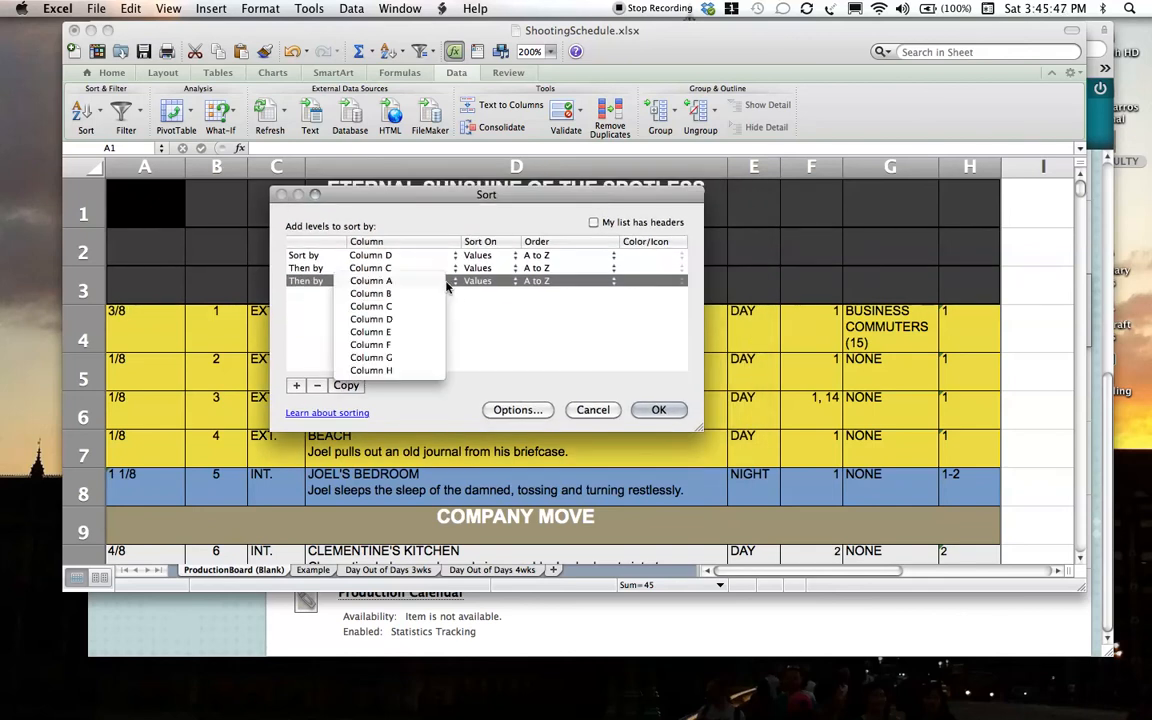
click(427, 333)
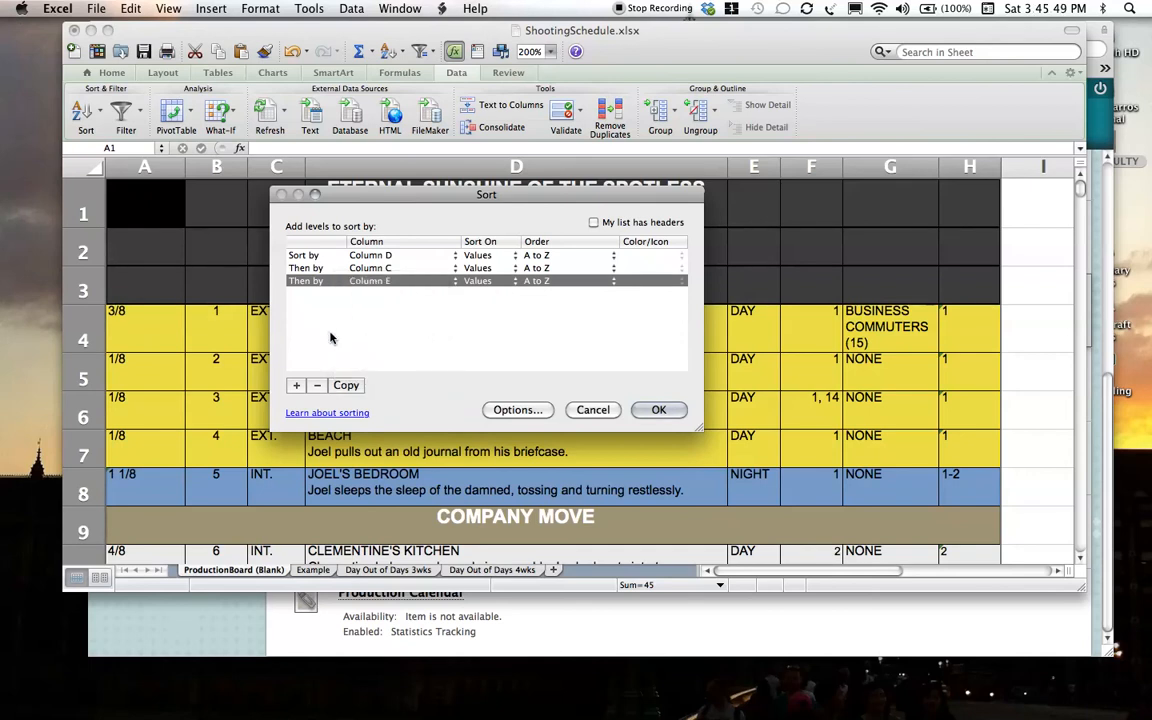
Add Column F as the fourth sort level, smallest to largest, and apply the sort.
click(296, 387)
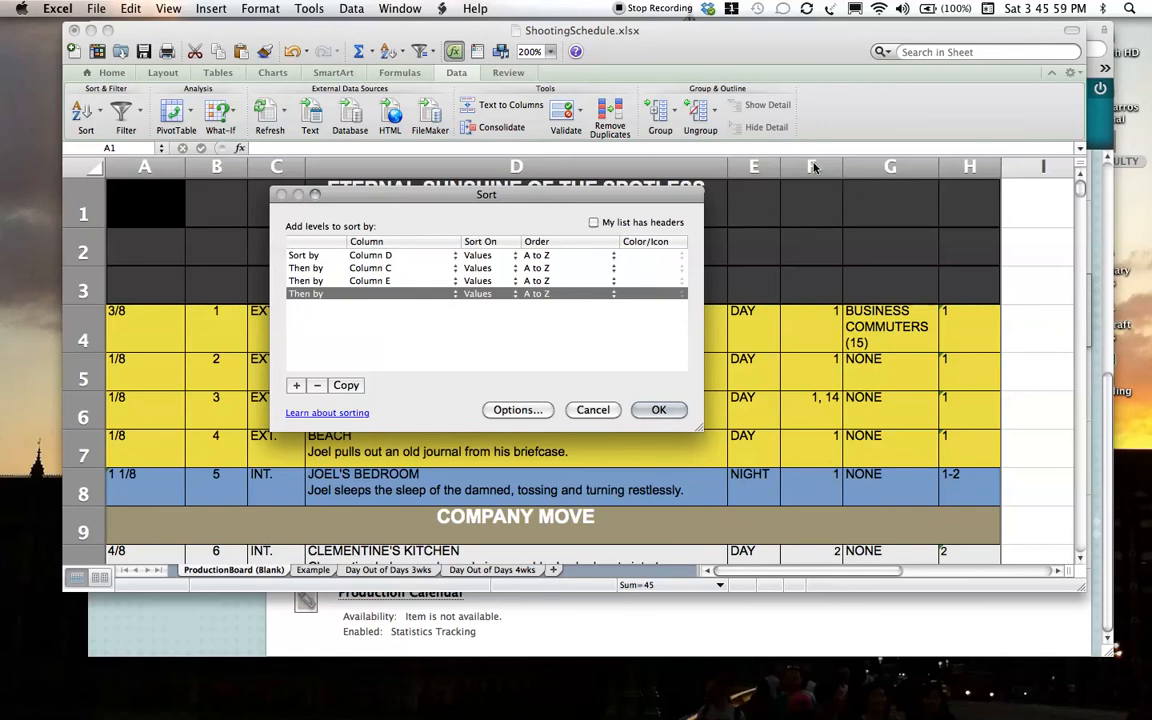
click(449, 297)
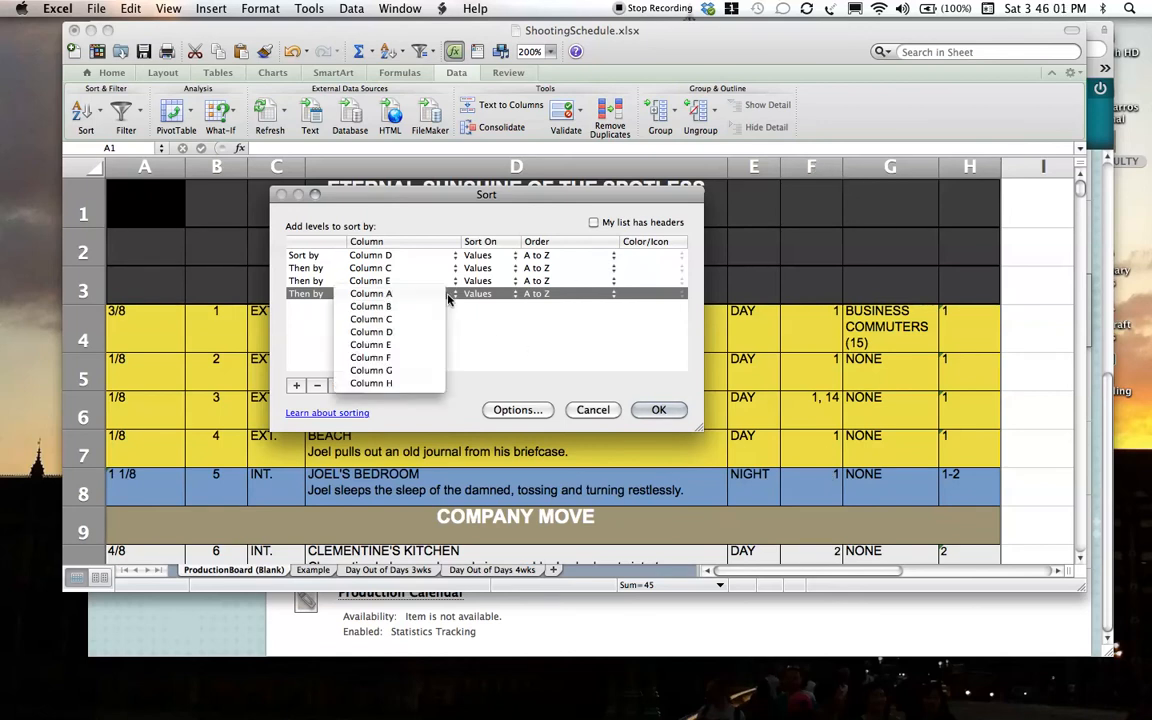
click(422, 358)
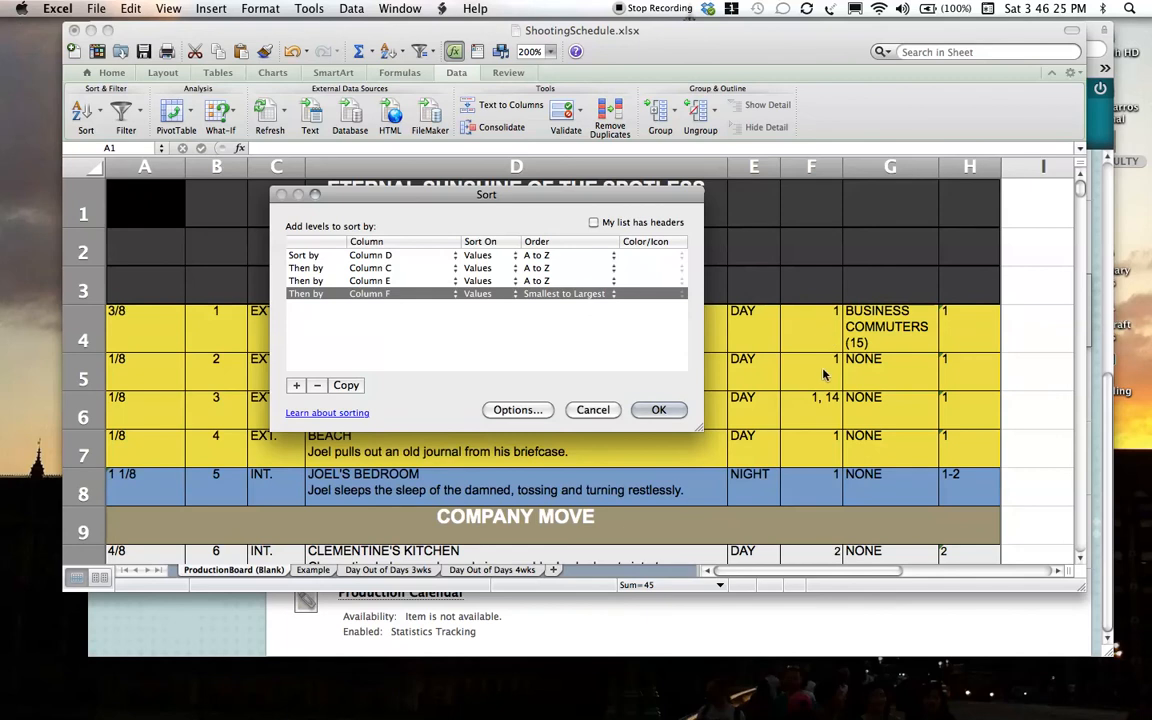
click(659, 411)
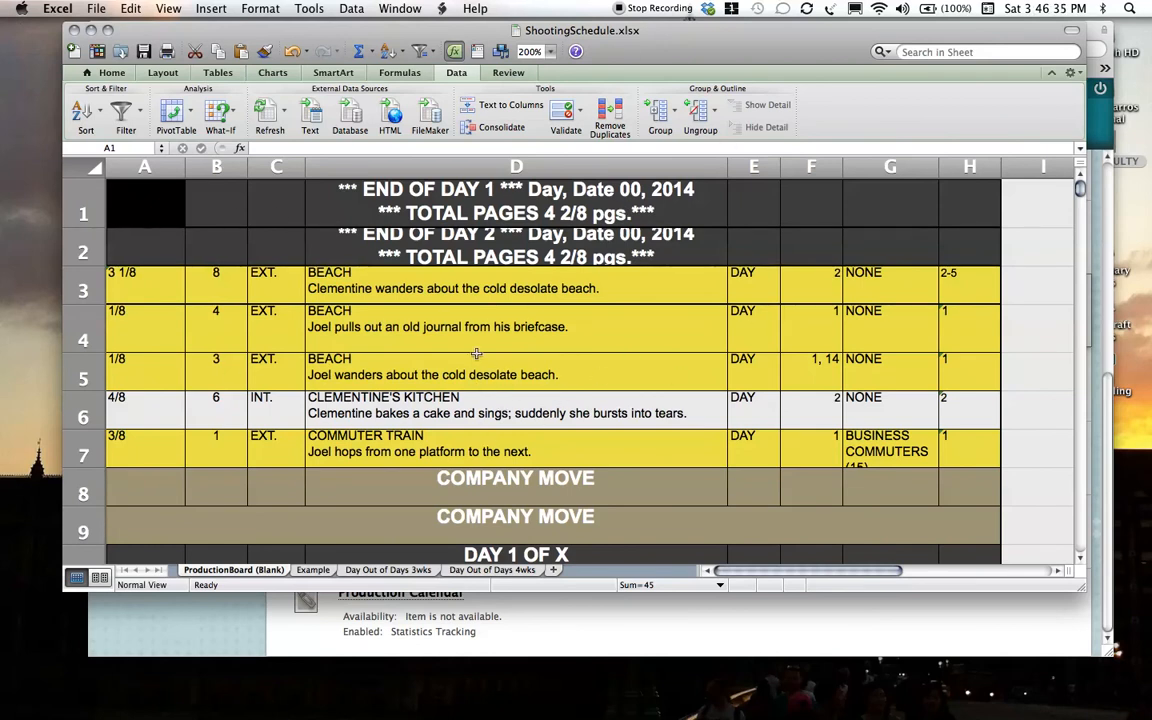
Move the ETERNAL SUNSHINE OF THE SPOTLESS MIND row from row 11 to row 1 and heighten it to fit both title lines.
click(400, 193)
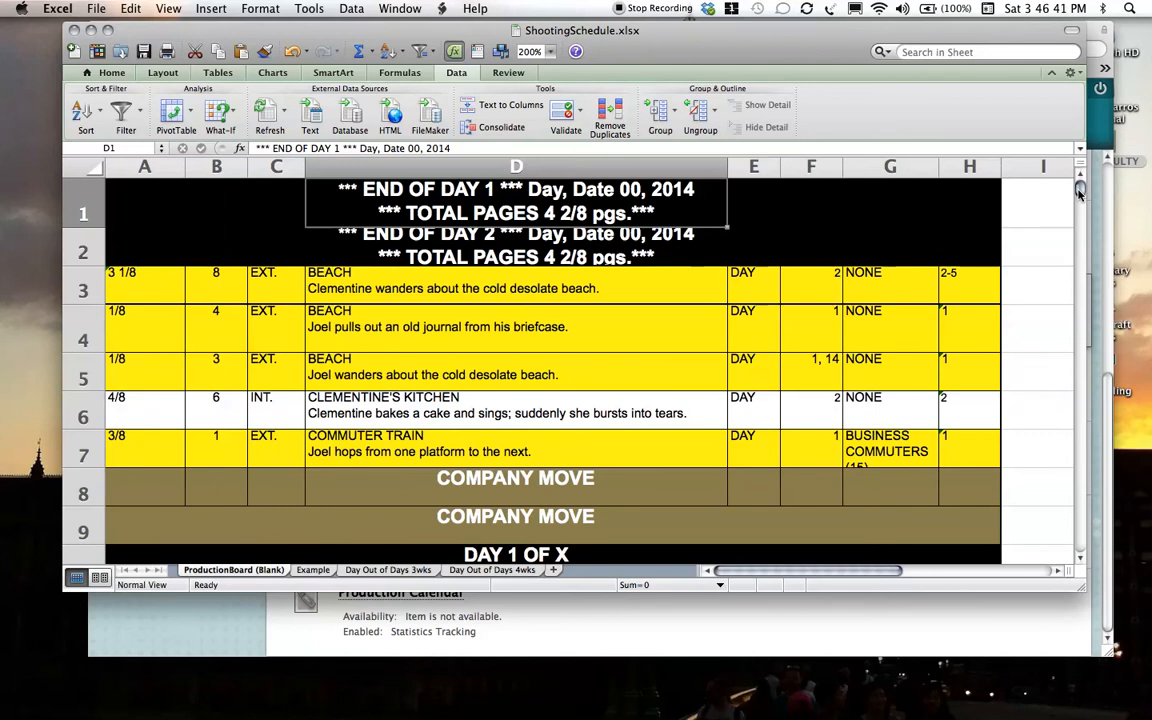
scroll(1080, 193, down, 4)
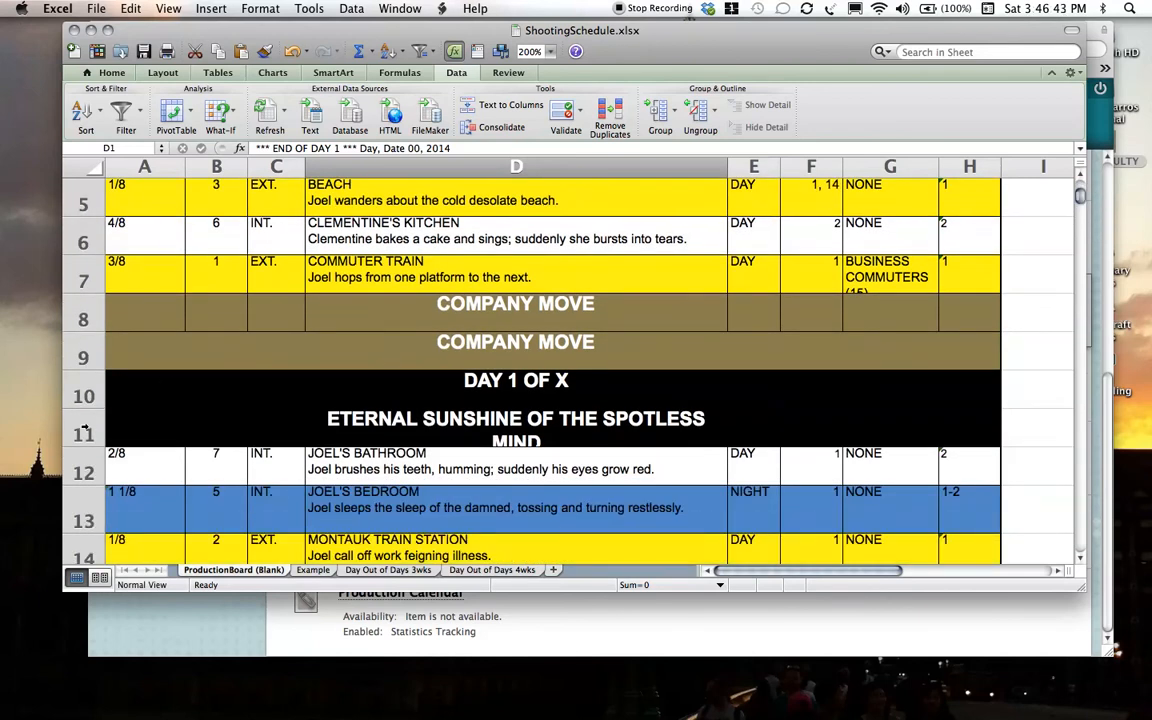
click(83, 433)
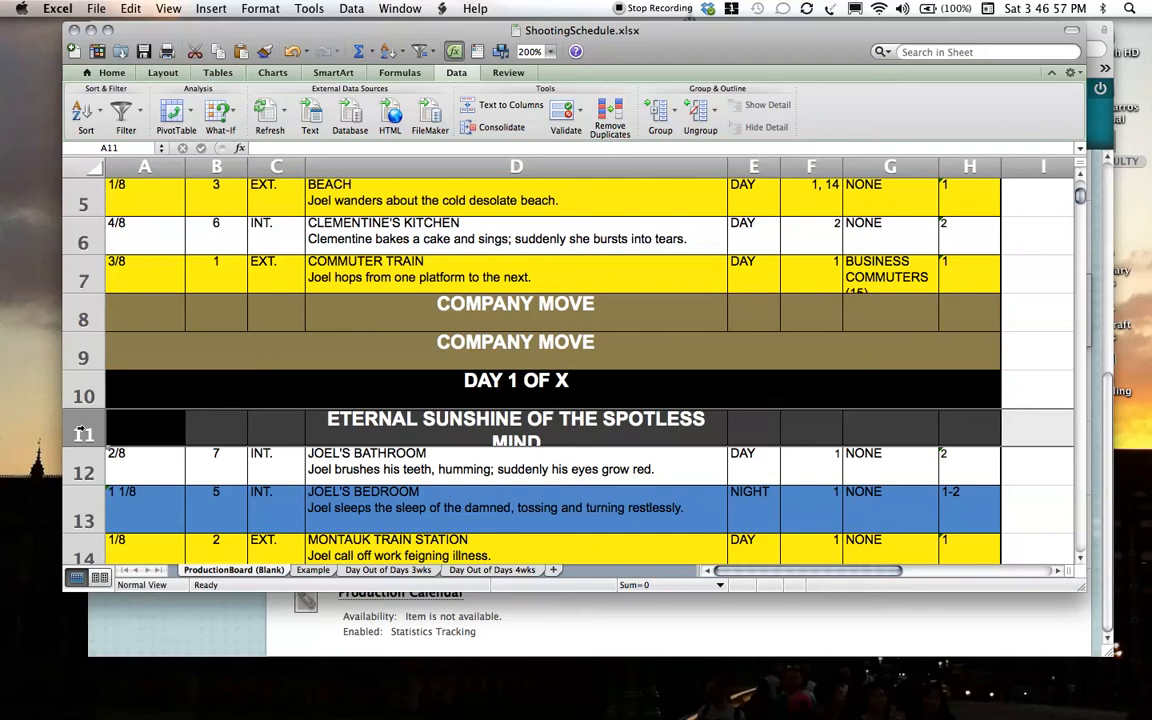
right_click(81, 431)
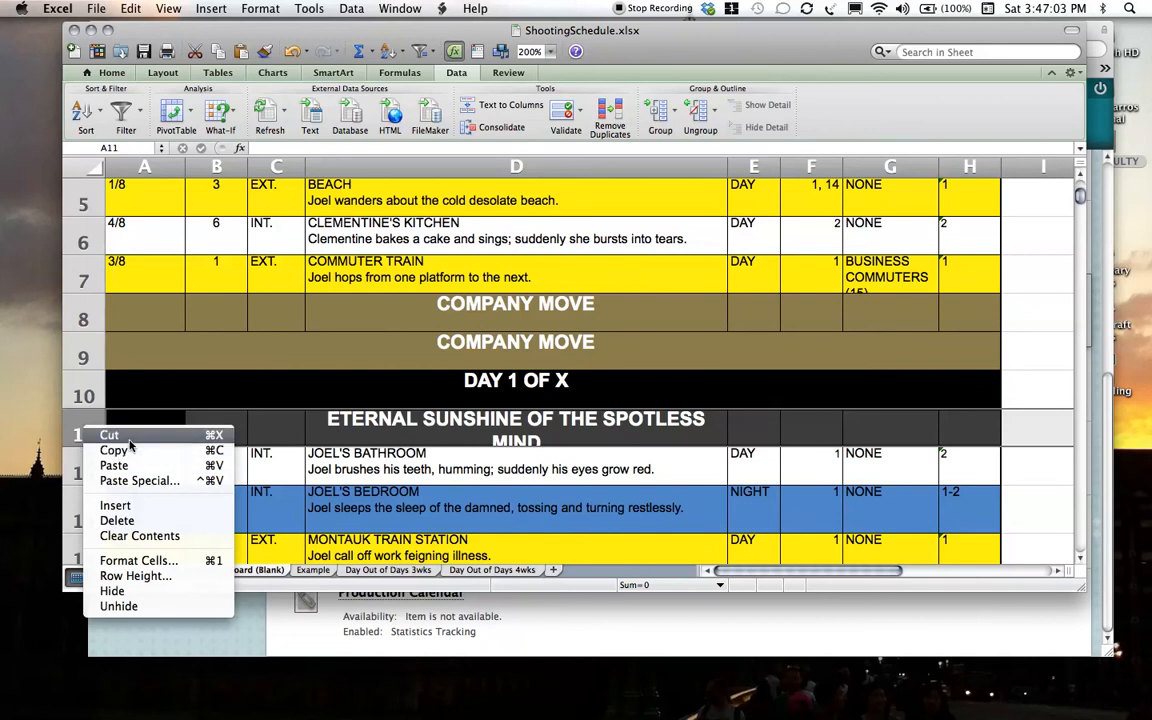
click(130, 439)
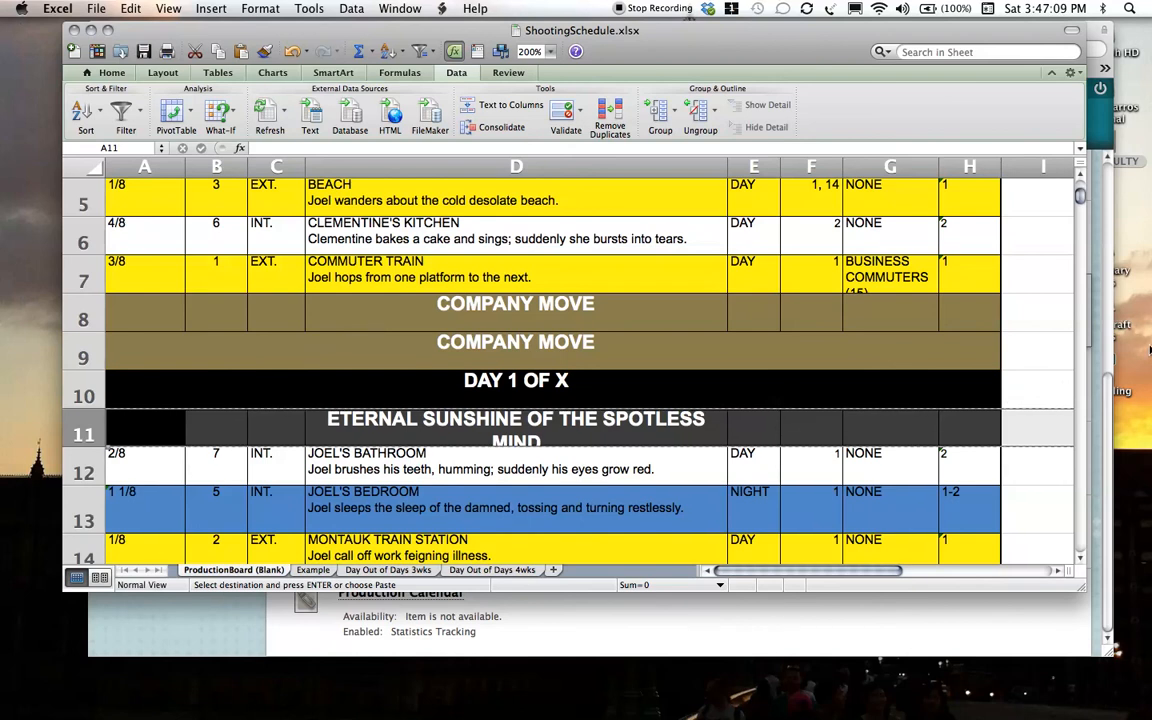
drag(1081, 197, 1081, 186)
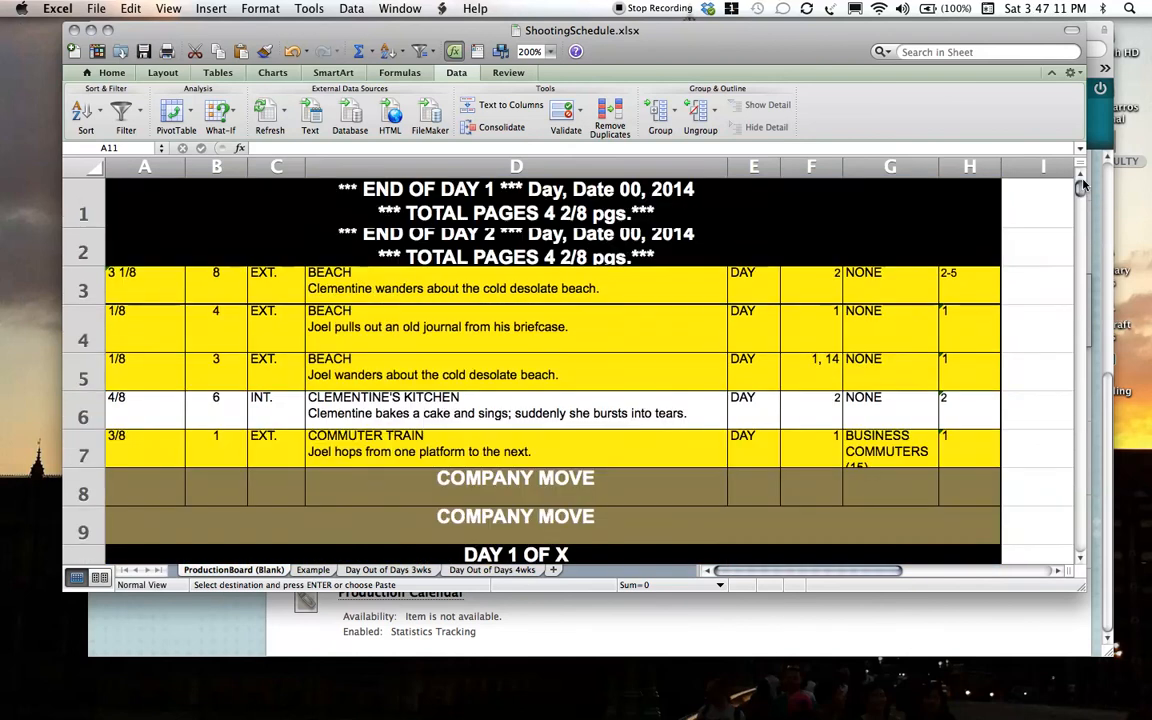
click(88, 212)
right_click(90, 212)
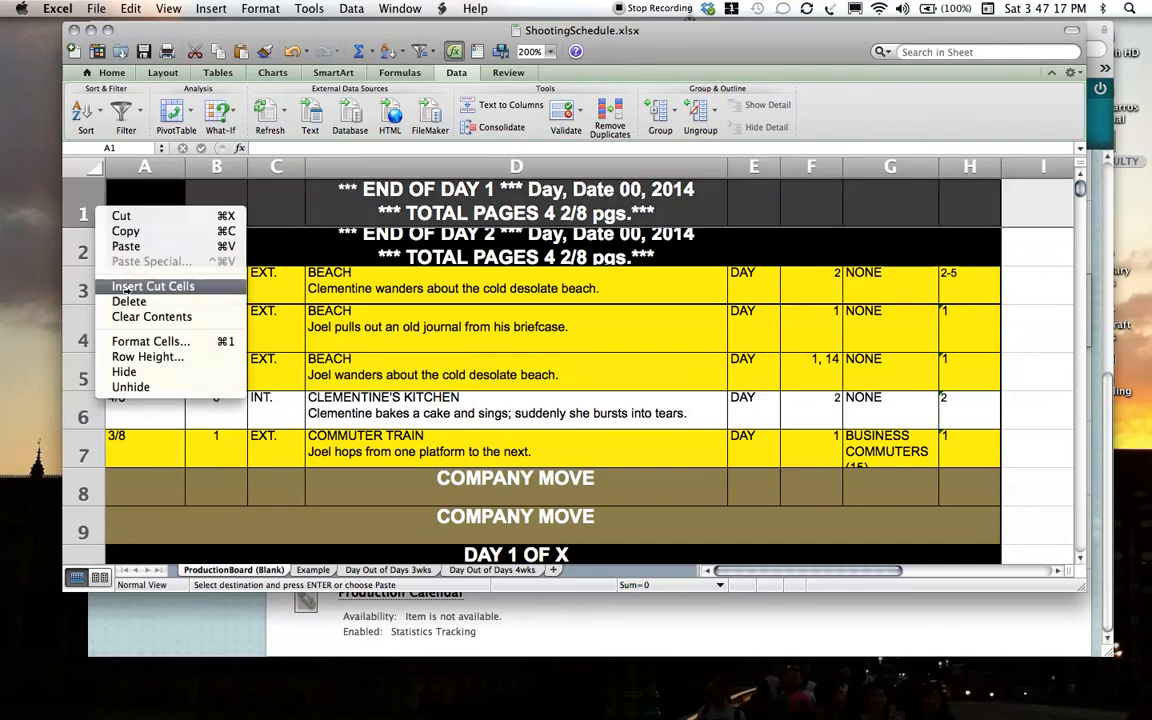
click(130, 287)
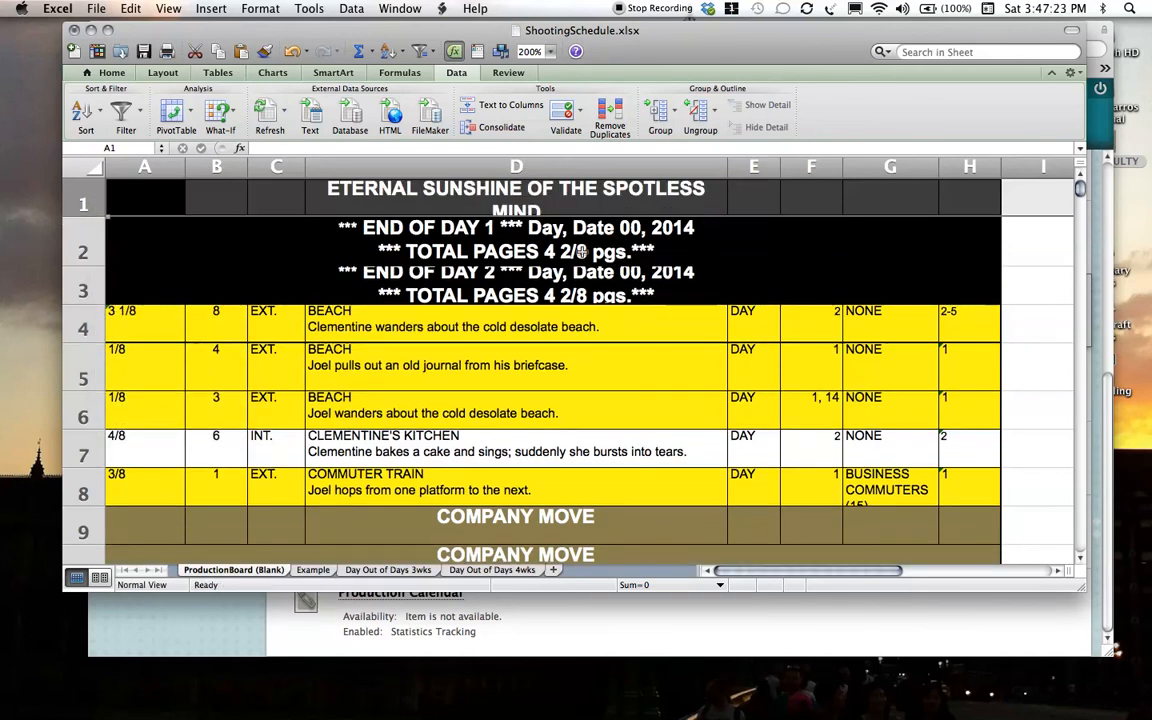
drag(84, 209, 85, 218)
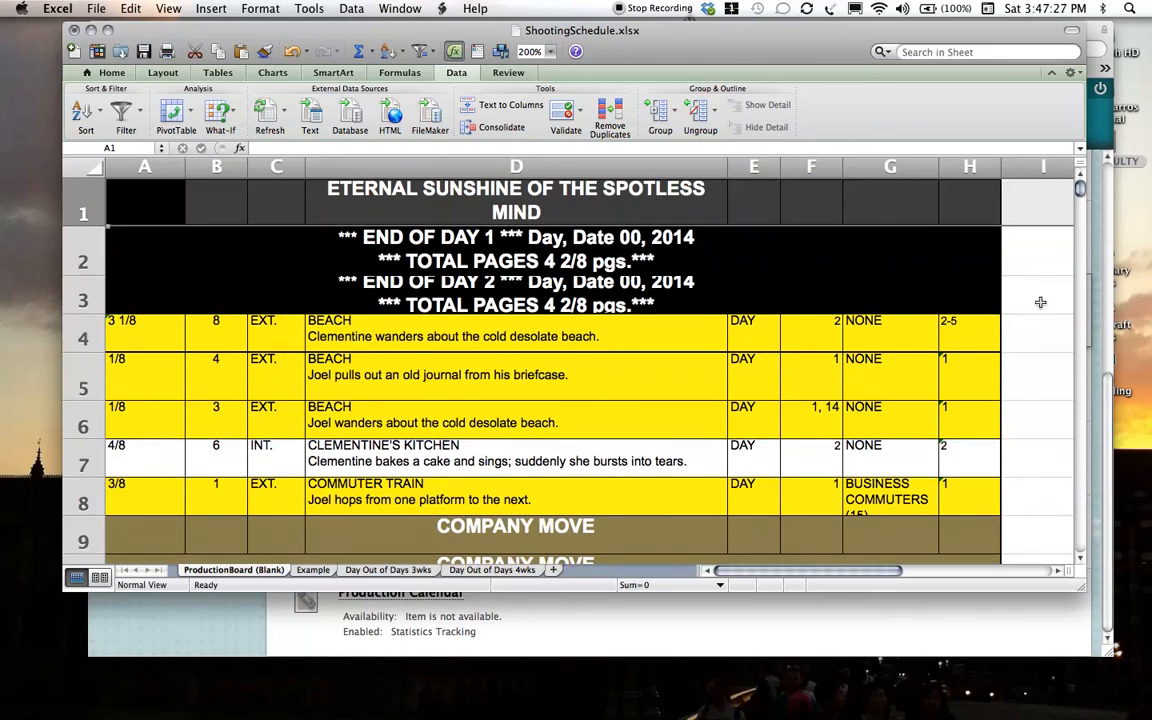
Move the WEEK 1 OF 24 row from row 15 to row 2, directly below the film title.
click(1077, 562)
scroll(970, 500, down, 6)
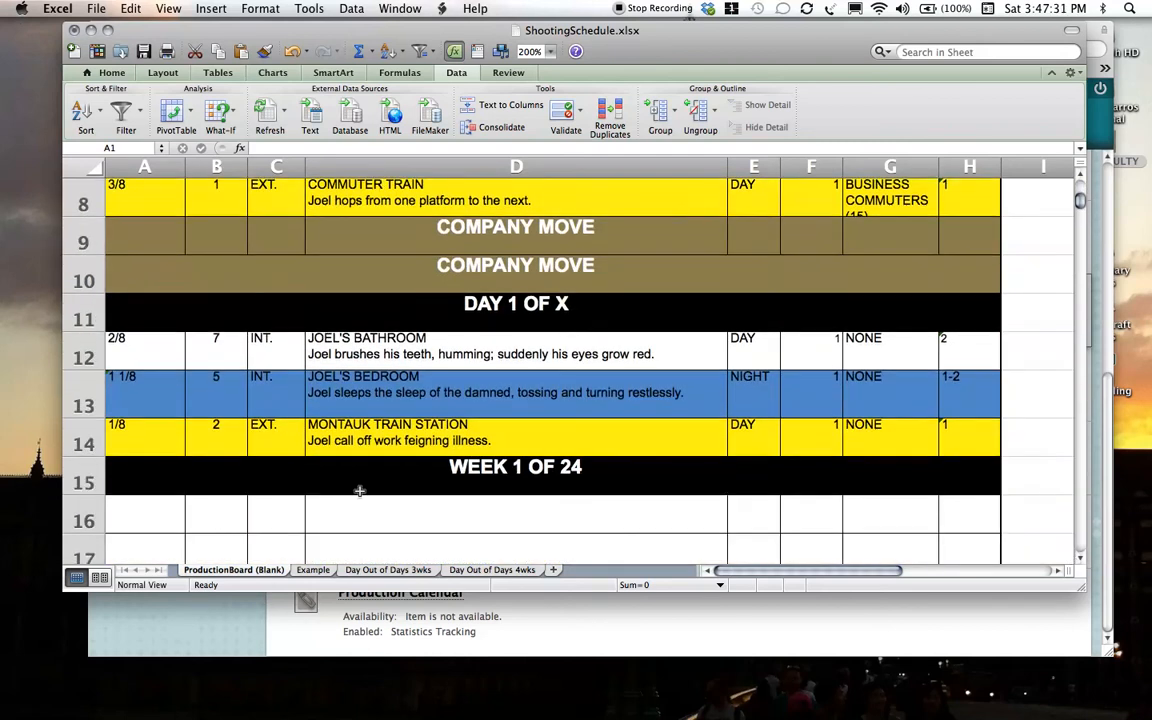
right_click(88, 483)
click(100, 490)
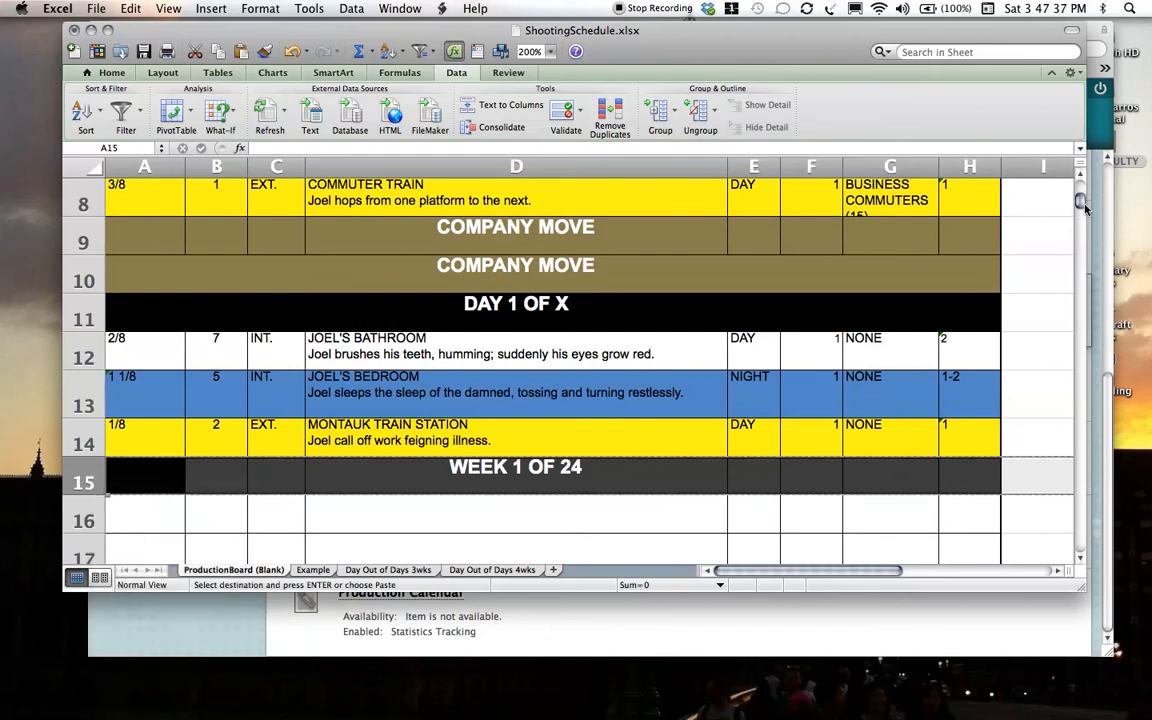
drag(1080, 204, 1079, 185)
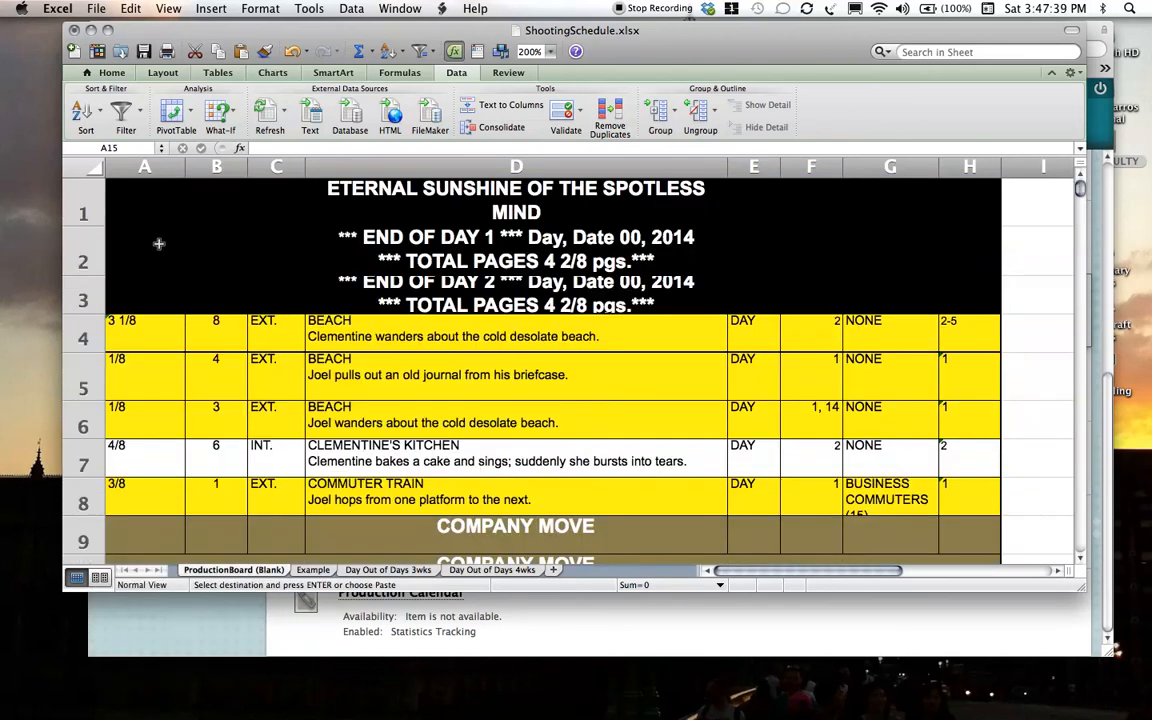
right_click(79, 256)
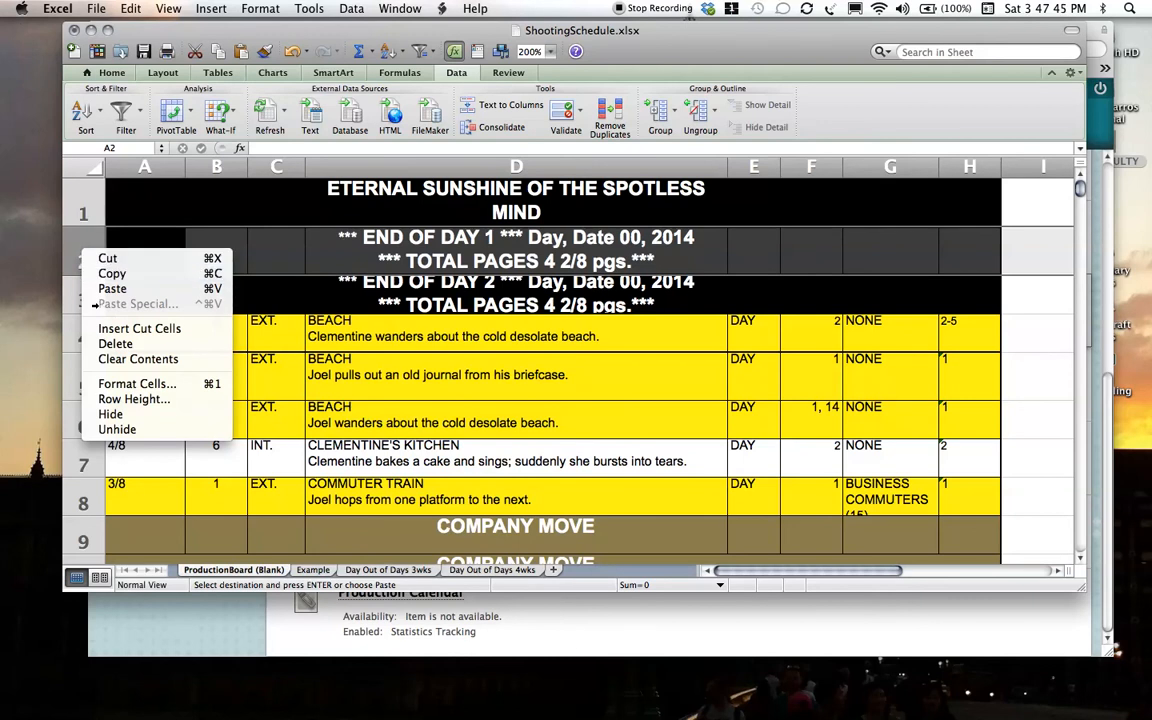
click(139, 328)
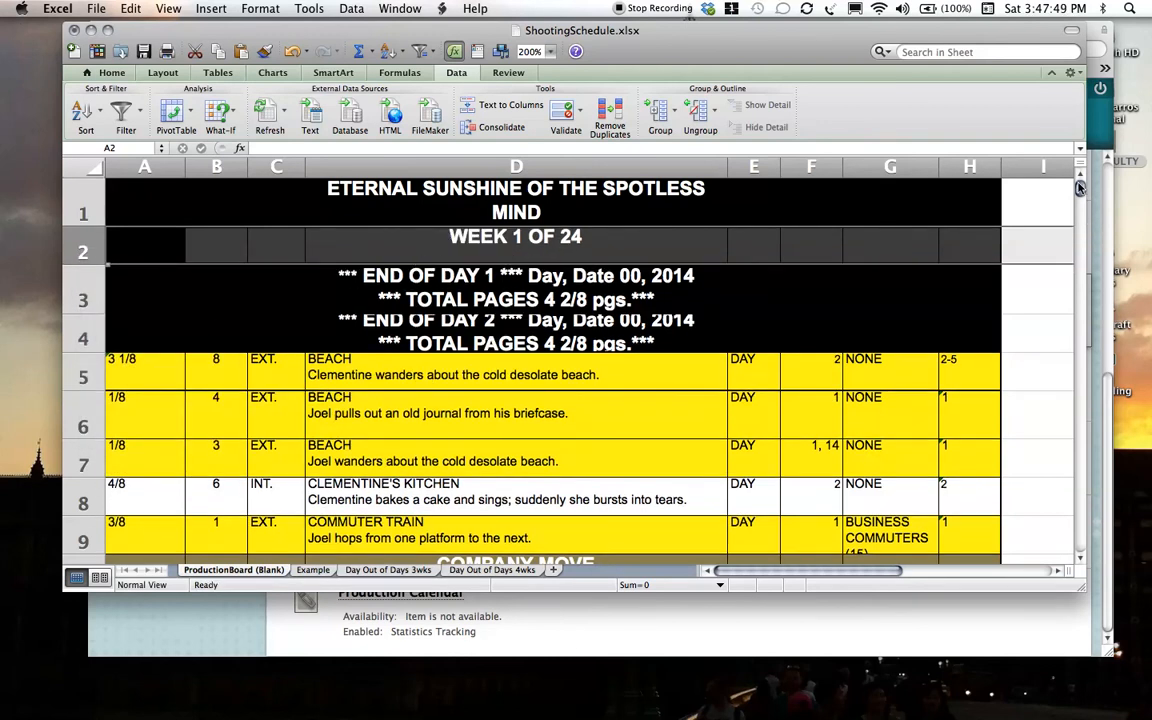
Move the DAY 1 OF X row from row 12 to row 3, directly below the week header.
drag(1079, 189, 1079, 200)
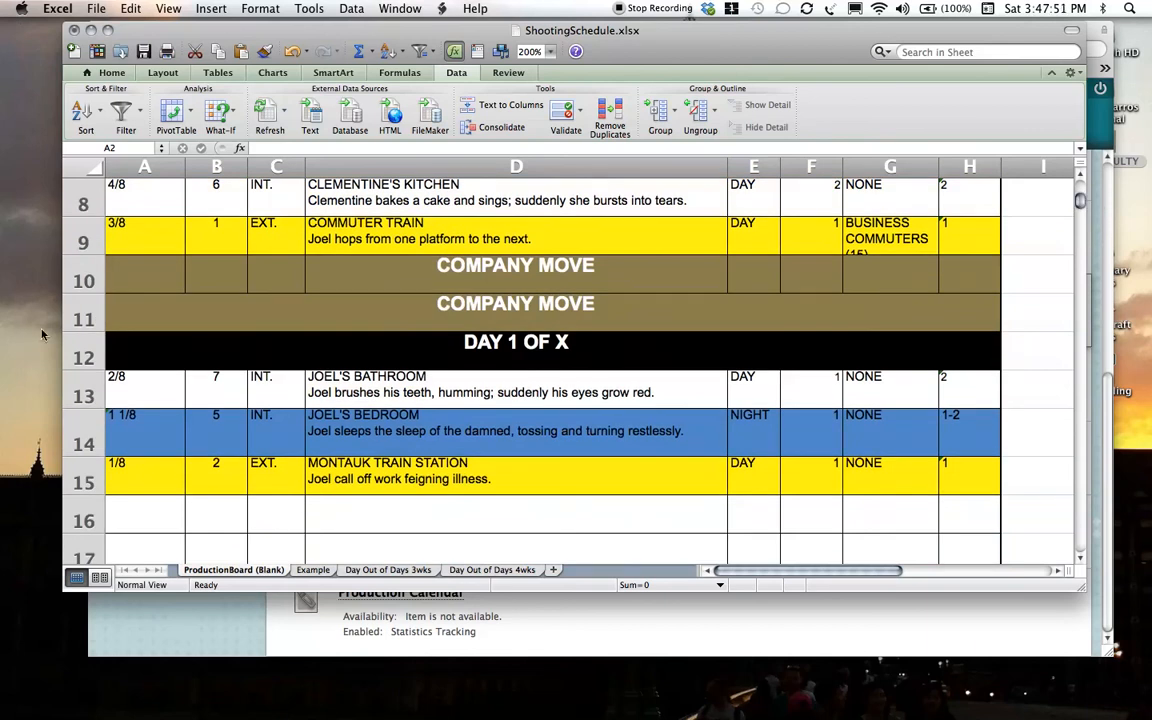
click(75, 342)
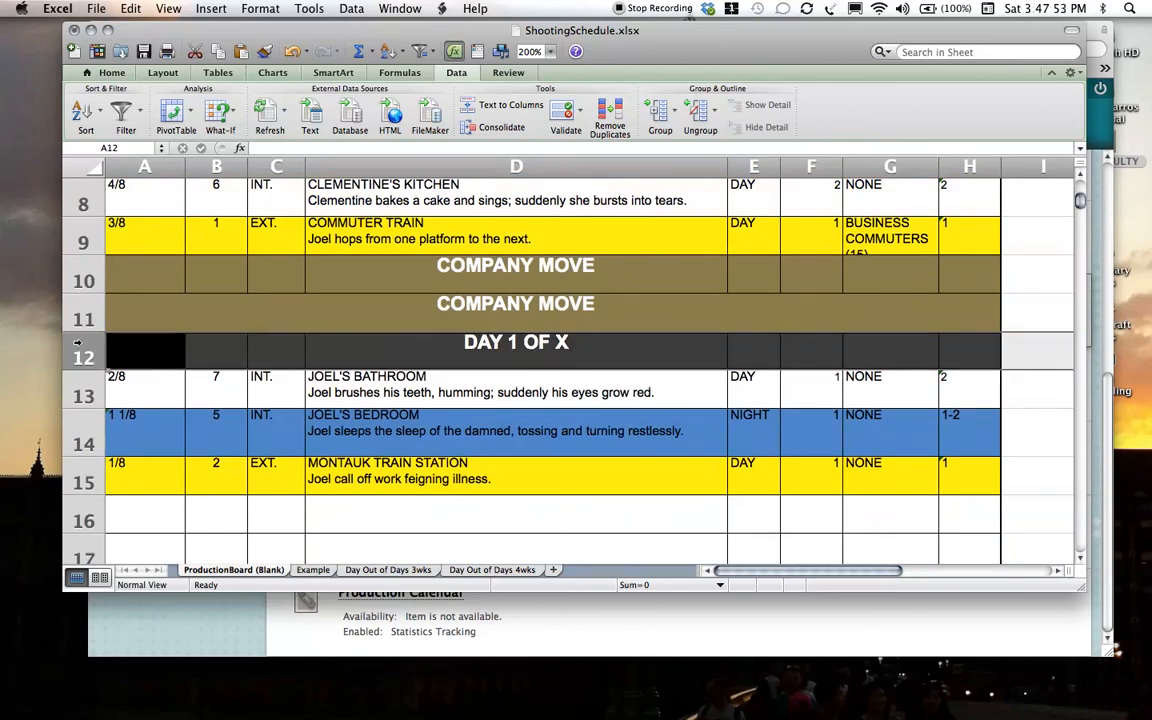
right_click(77, 343)
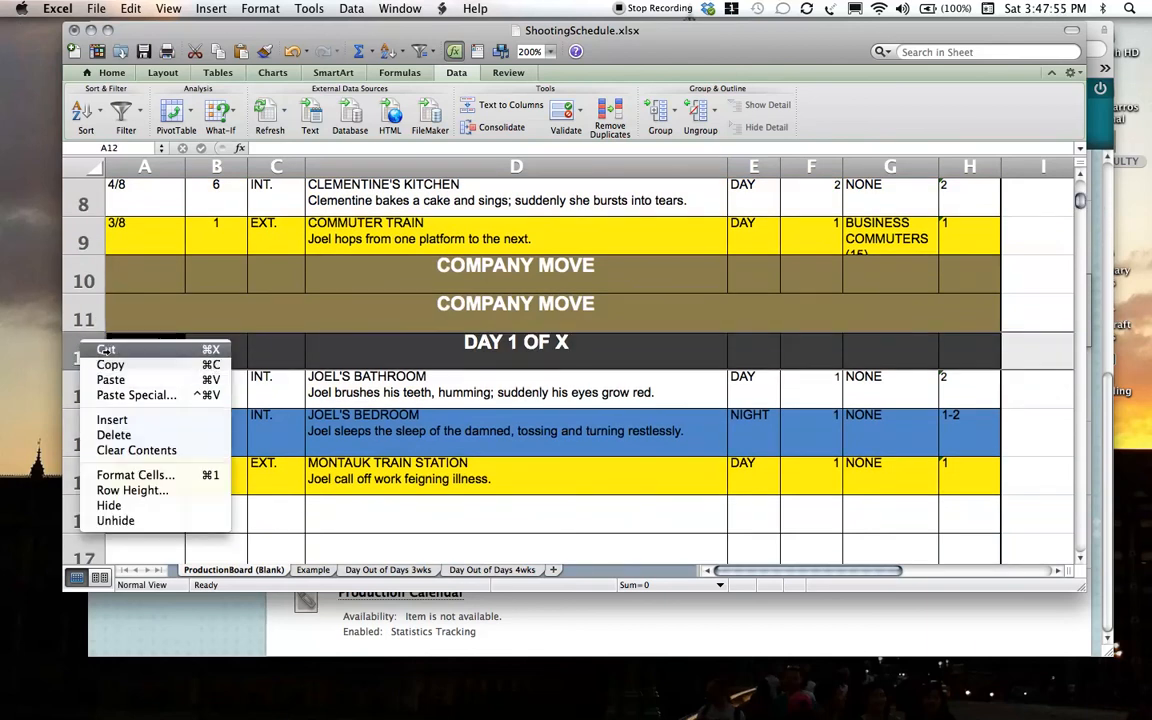
click(105, 350)
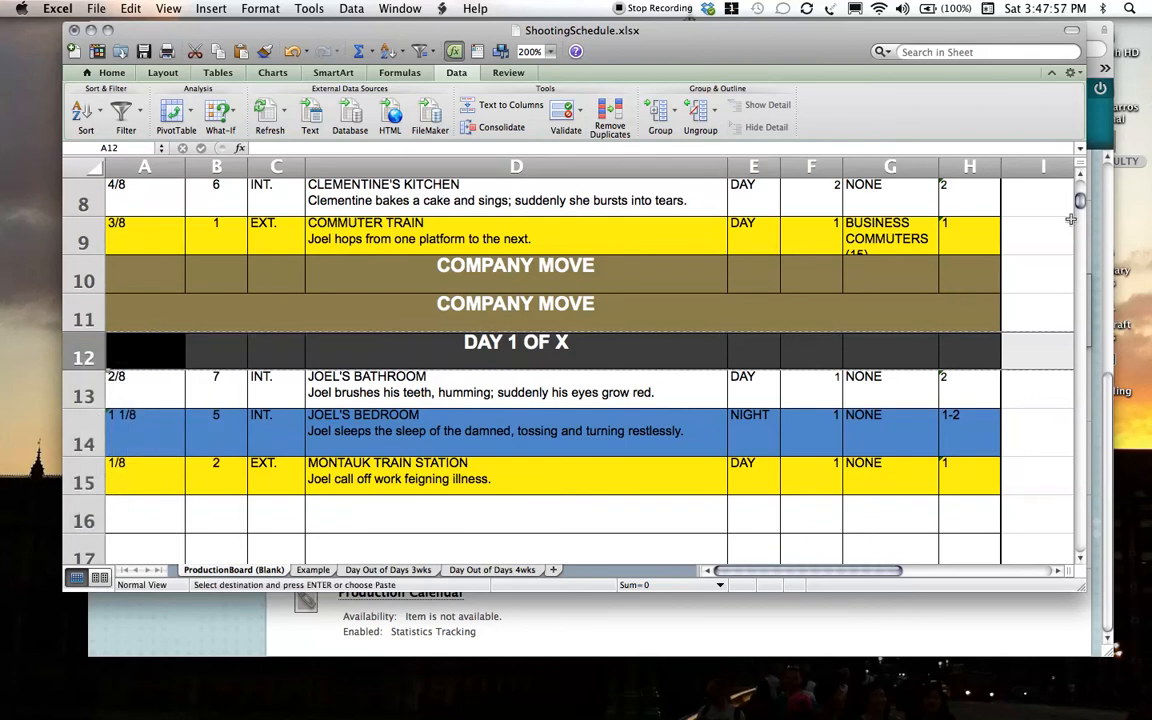
scroll(975, 195, up, 5)
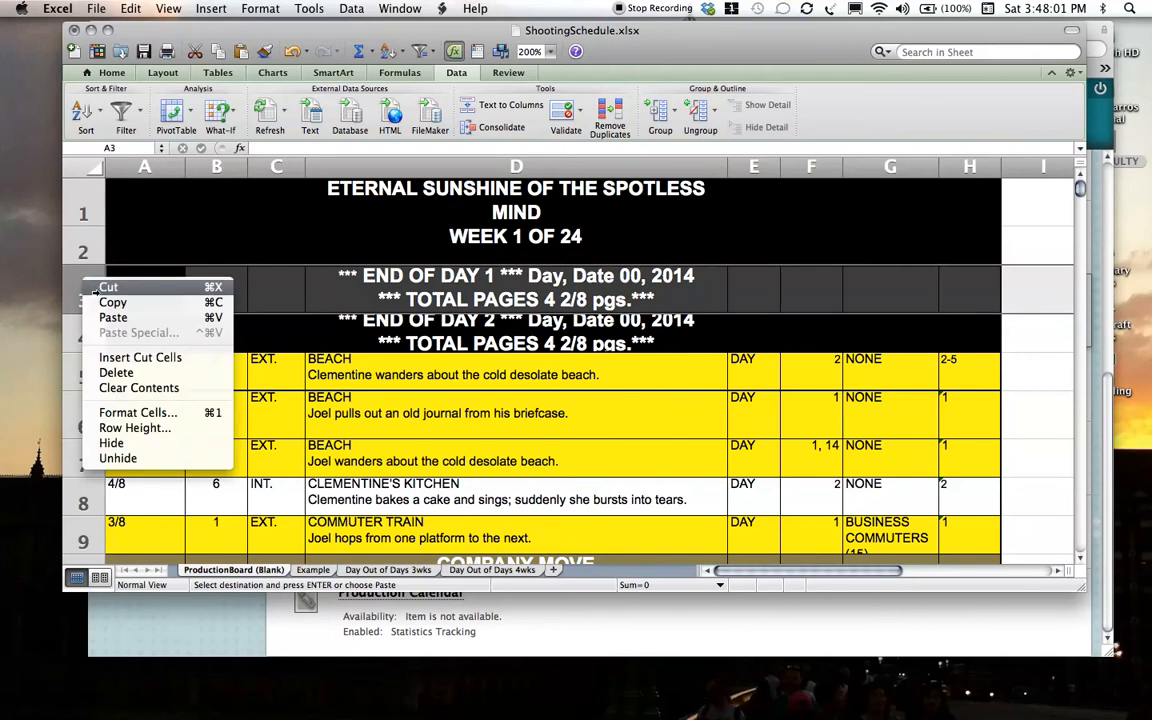
click(112, 358)
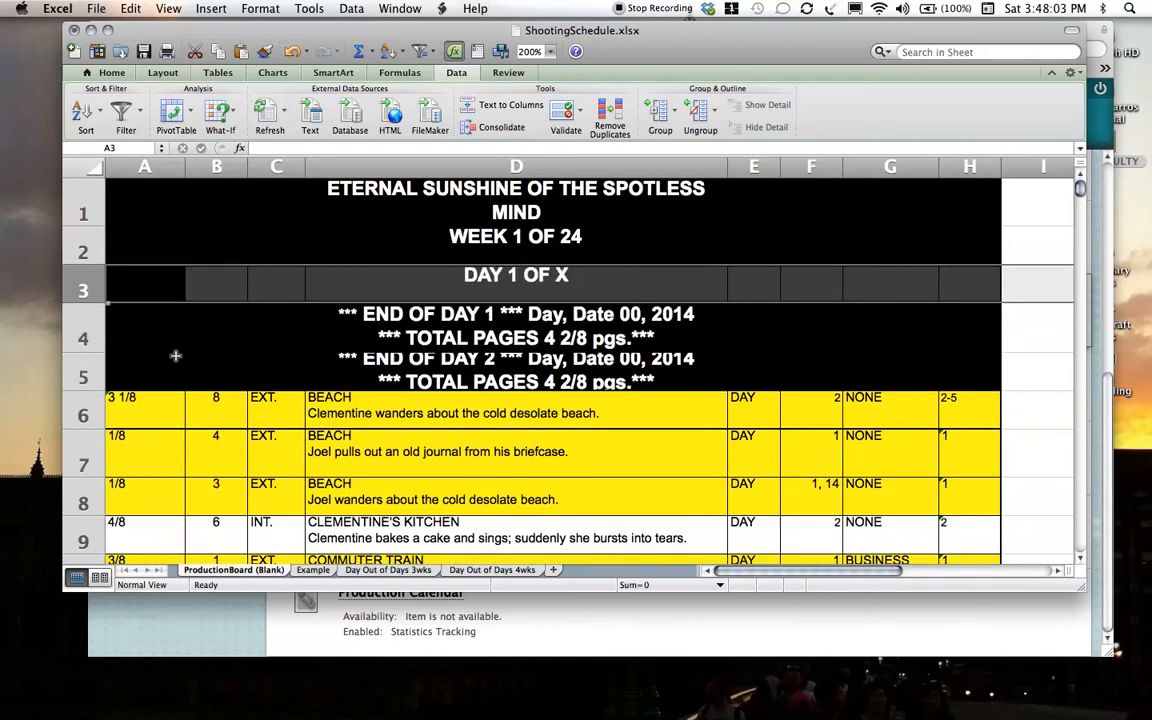
Change the day header in D3 to read DAY 1 OF 6.
double_click(596, 267)
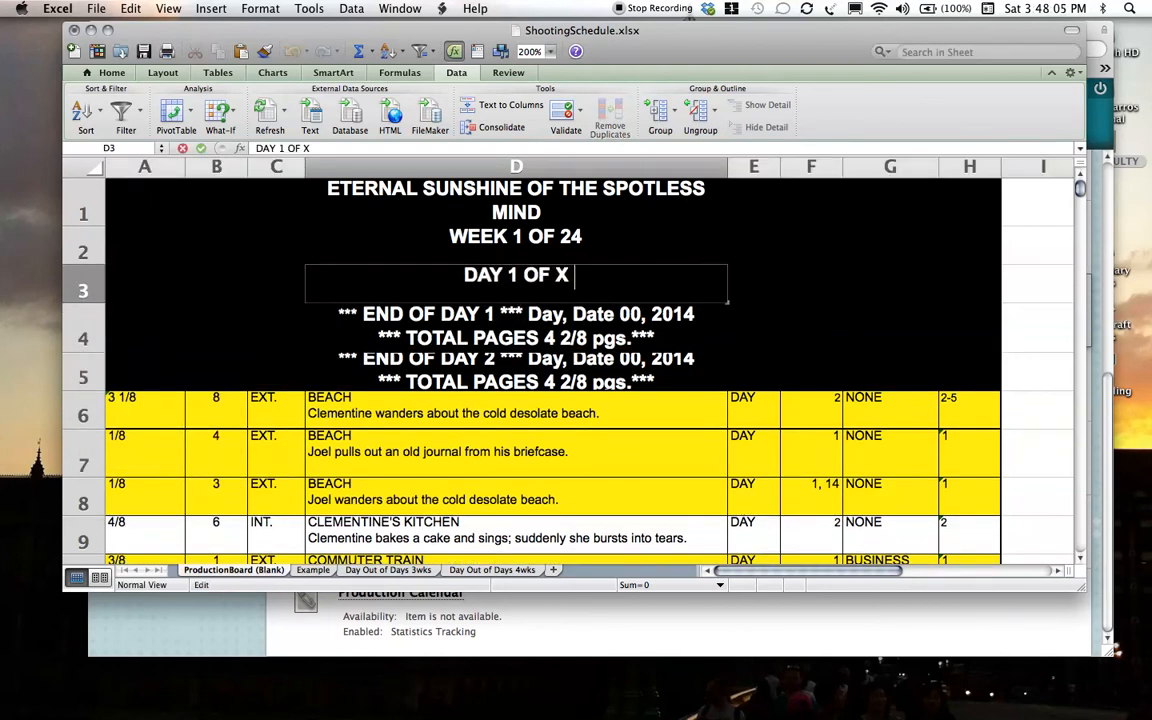
key(BackSpace)
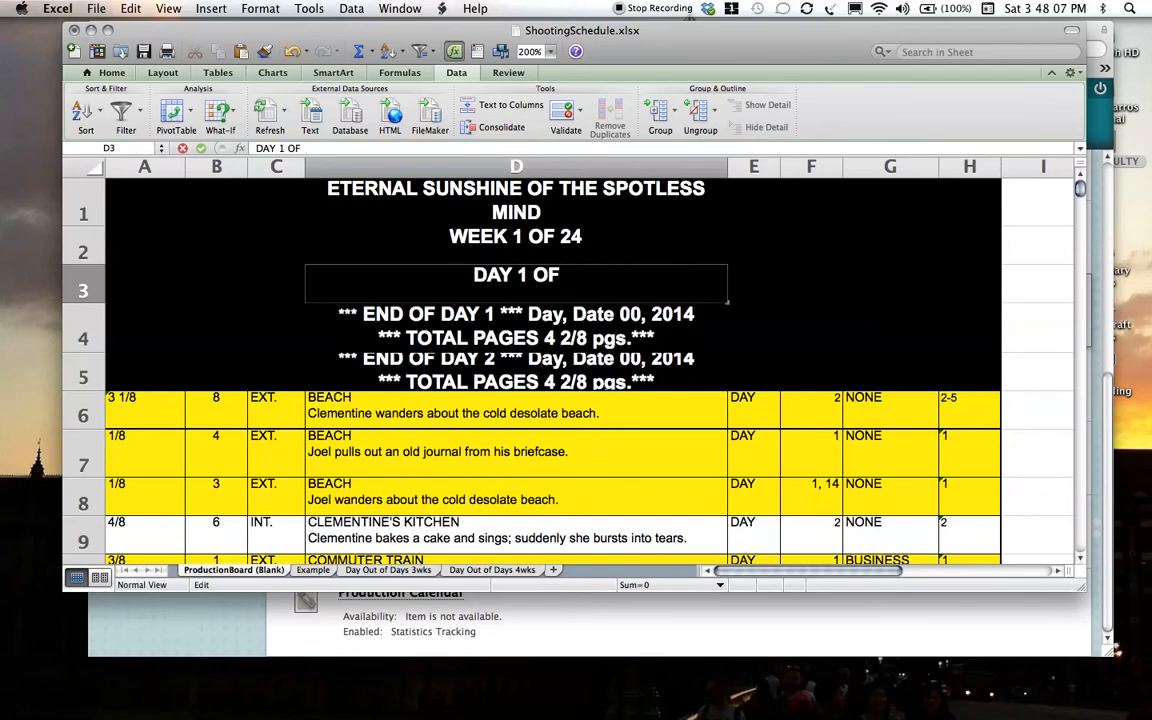
text(6)
key(Return)
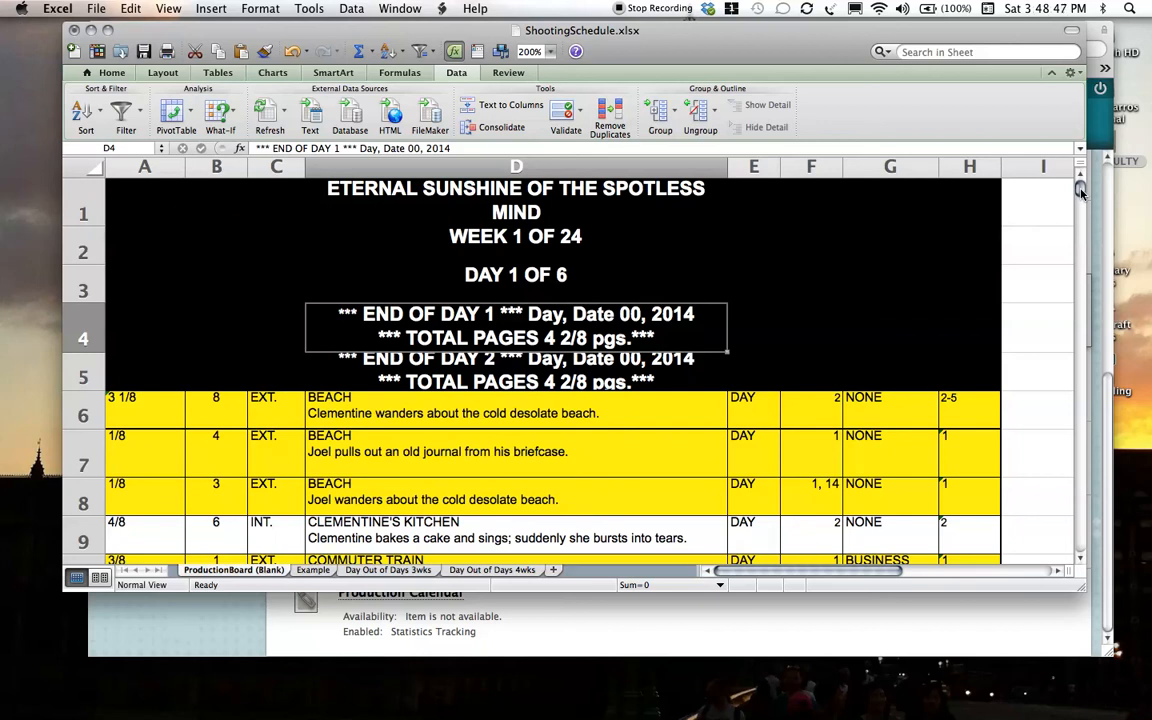
Move the END OF DAY 1 and END OF DAY 2 rows together to directly below the MONTAUK TRAIN STATION strip.
click(83, 314)
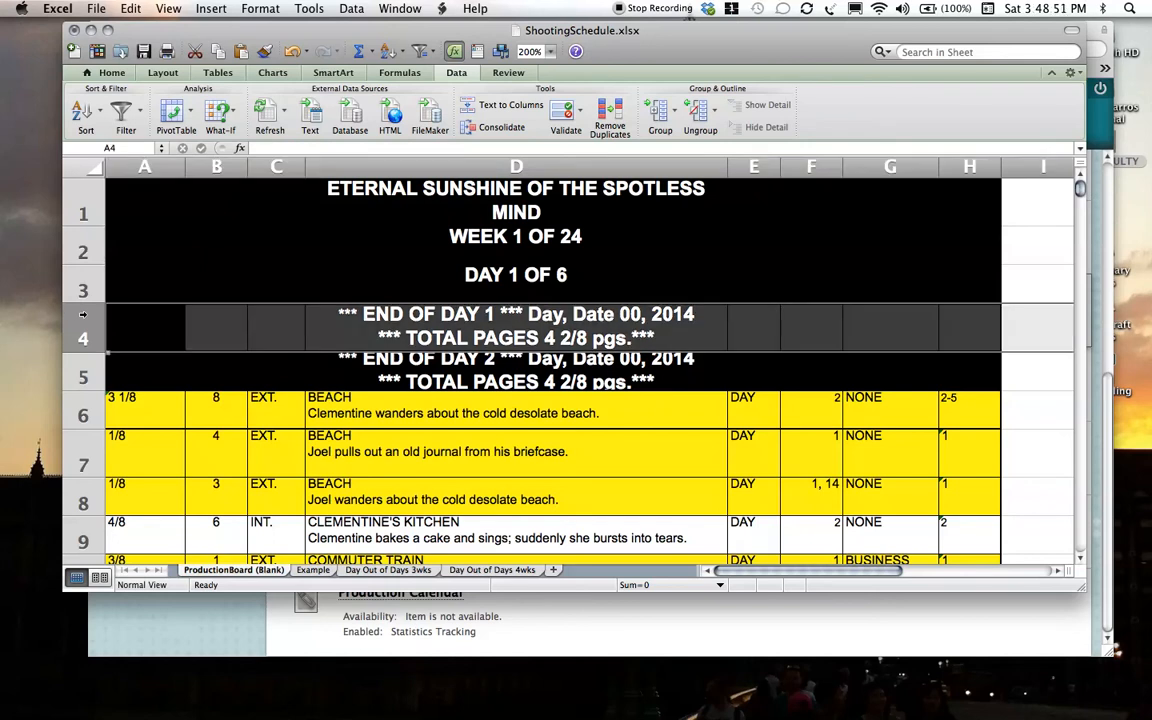
drag(76, 308, 83, 377)
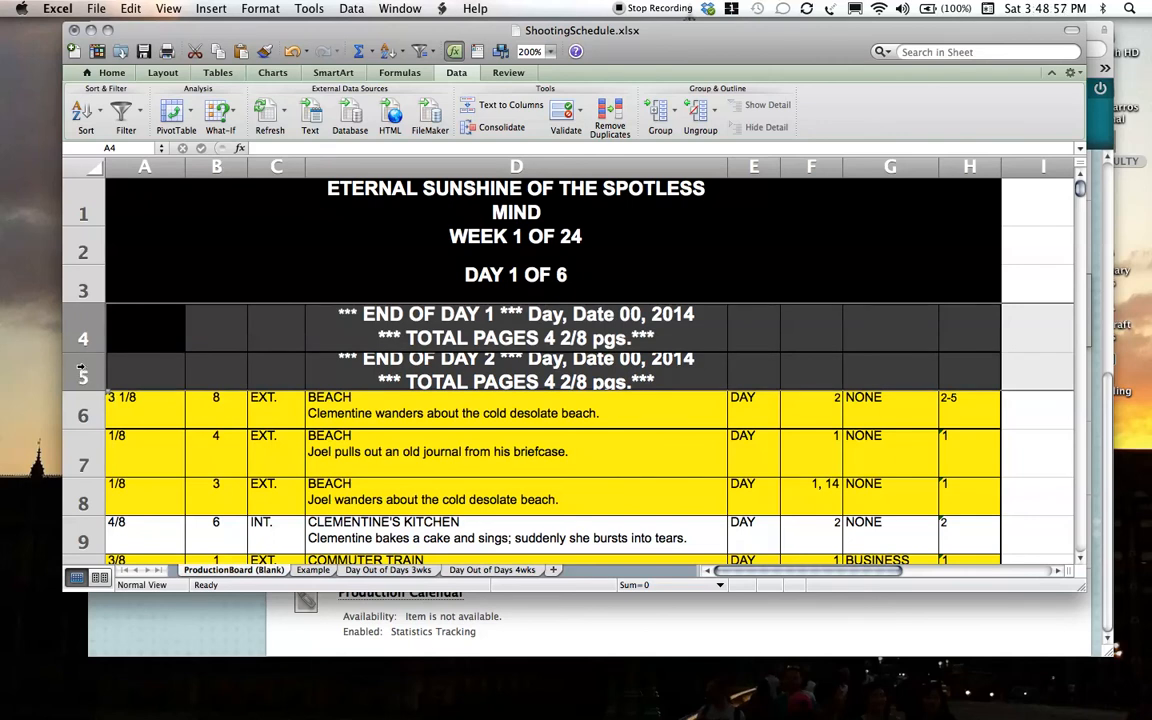
click(89, 320)
drag(89, 320, 85, 376)
right_click(78, 334)
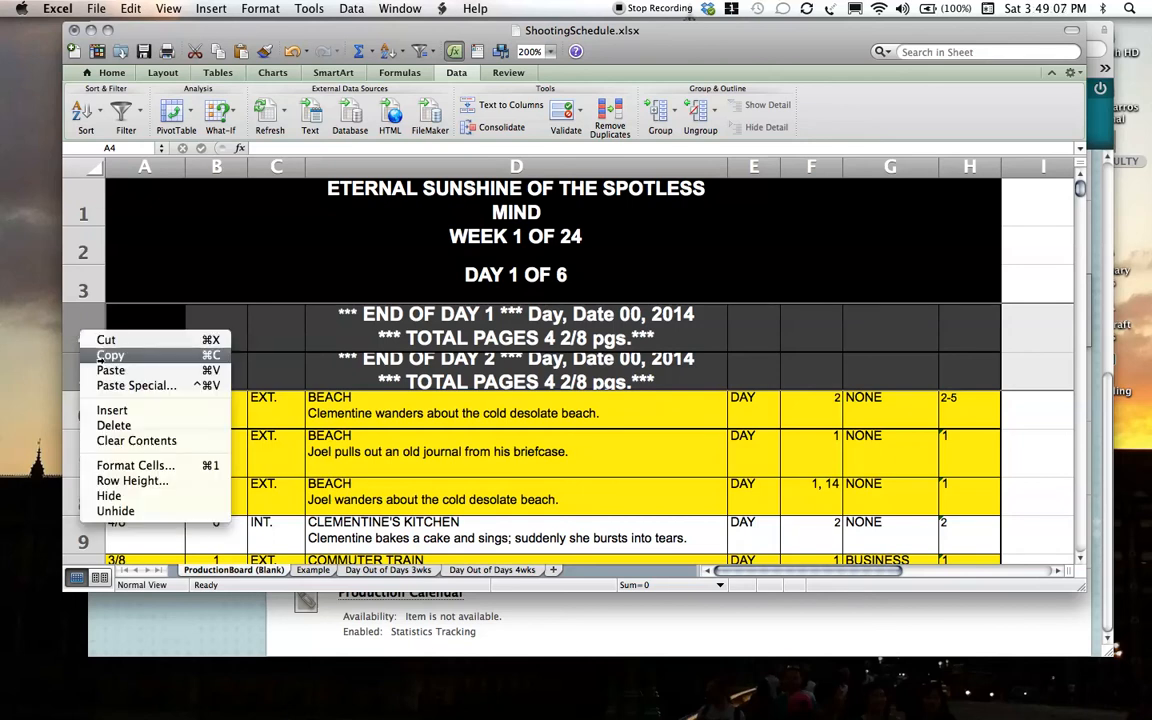
click(100, 352)
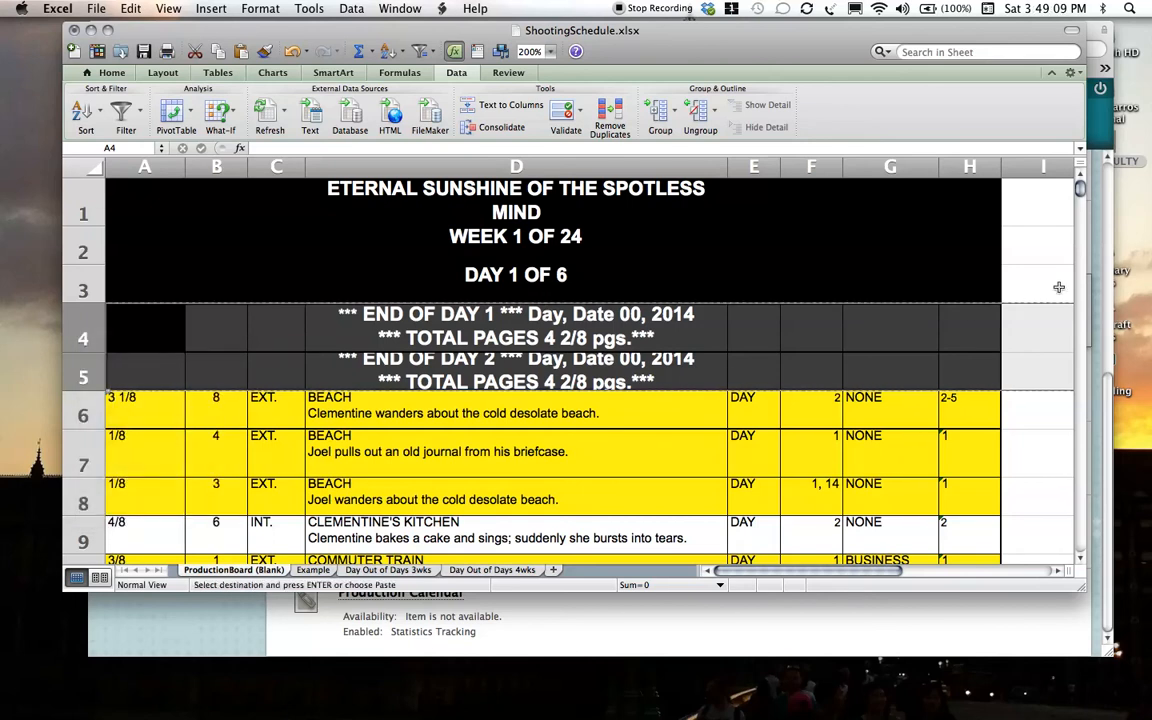
drag(1080, 189, 1082, 214)
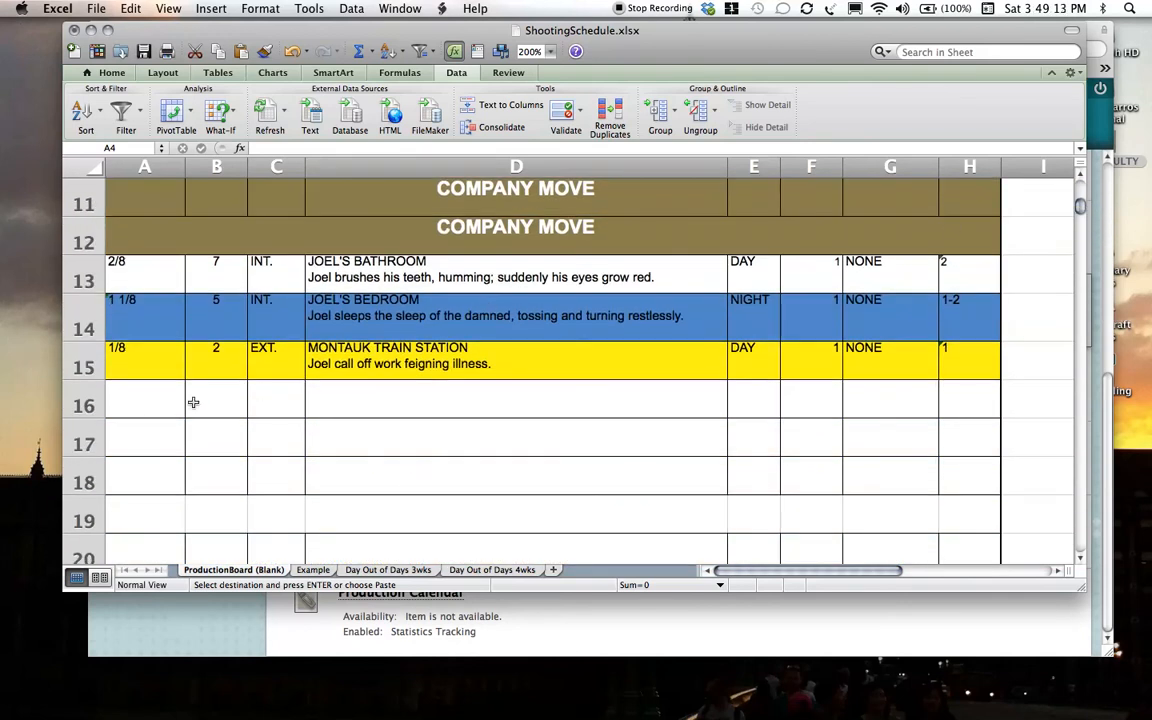
right_click(85, 405)
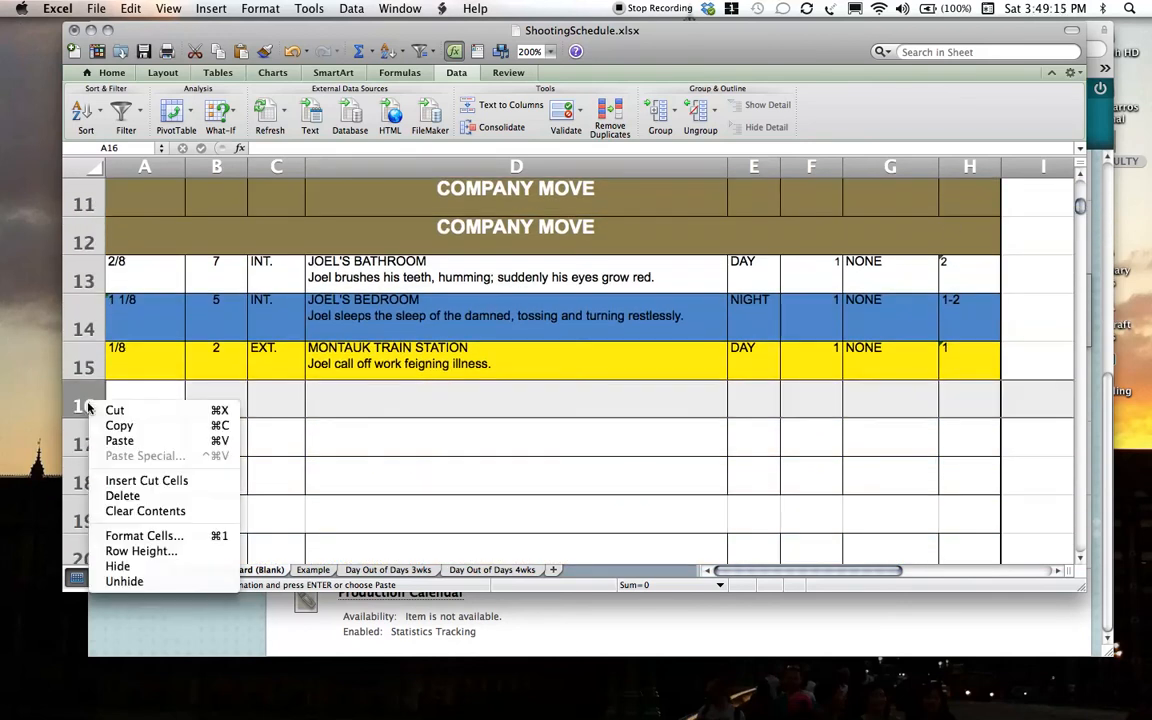
click(128, 481)
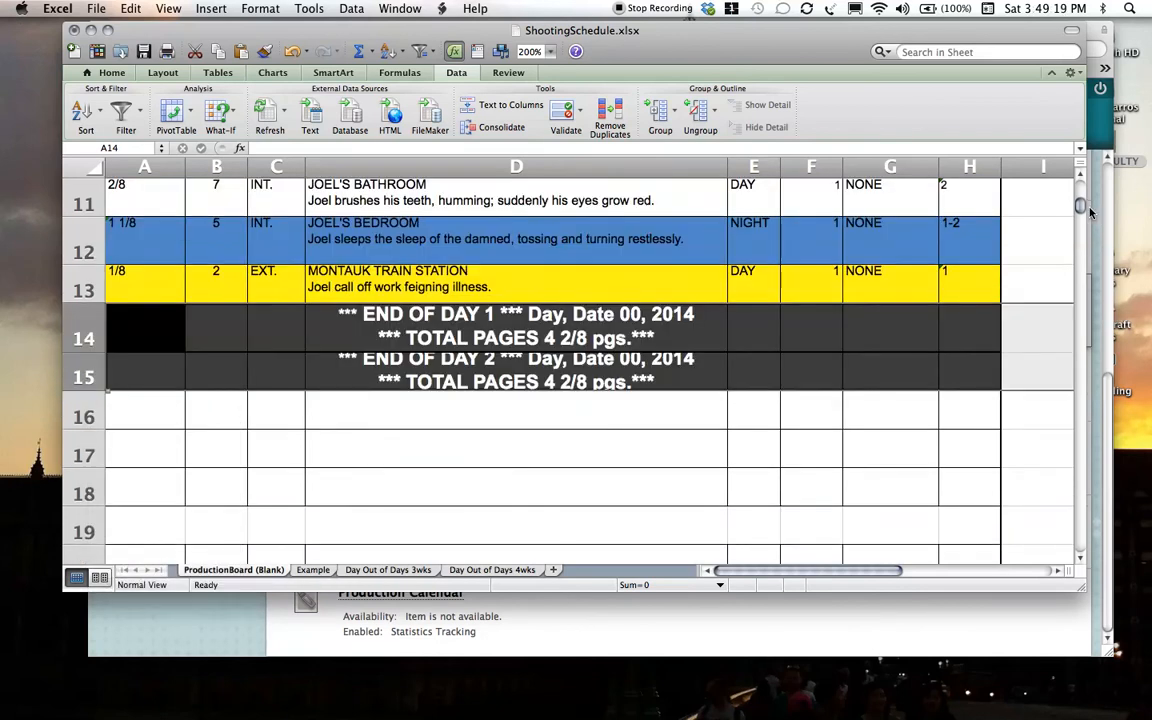
Examine the three BEACH strips in rows 4 to 6, comparing their scene descriptions and Column F numbers.
drag(1080, 205, 1080, 190)
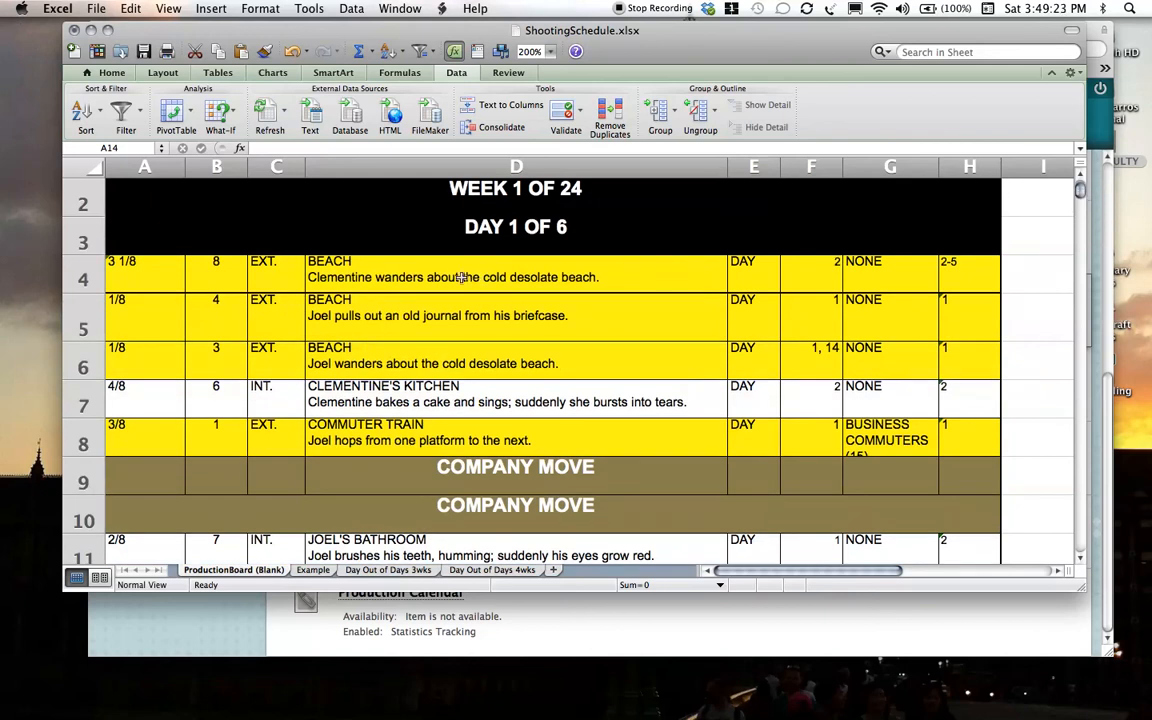
click(410, 255)
click(464, 328)
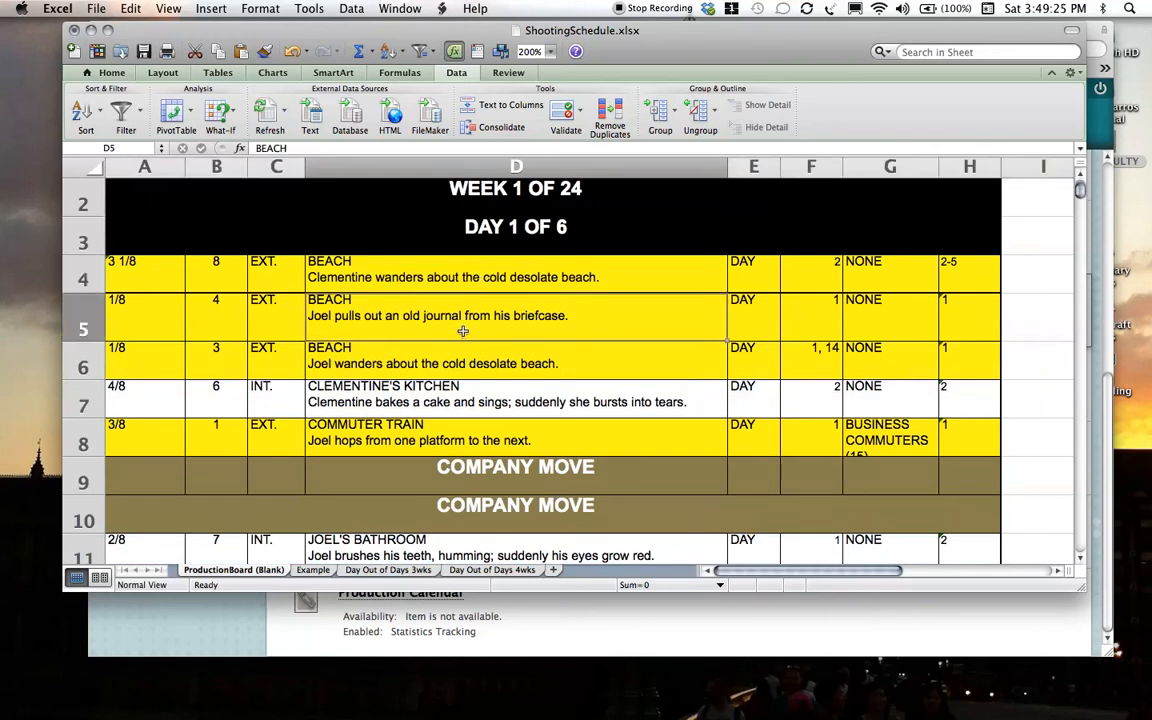
click(461, 347)
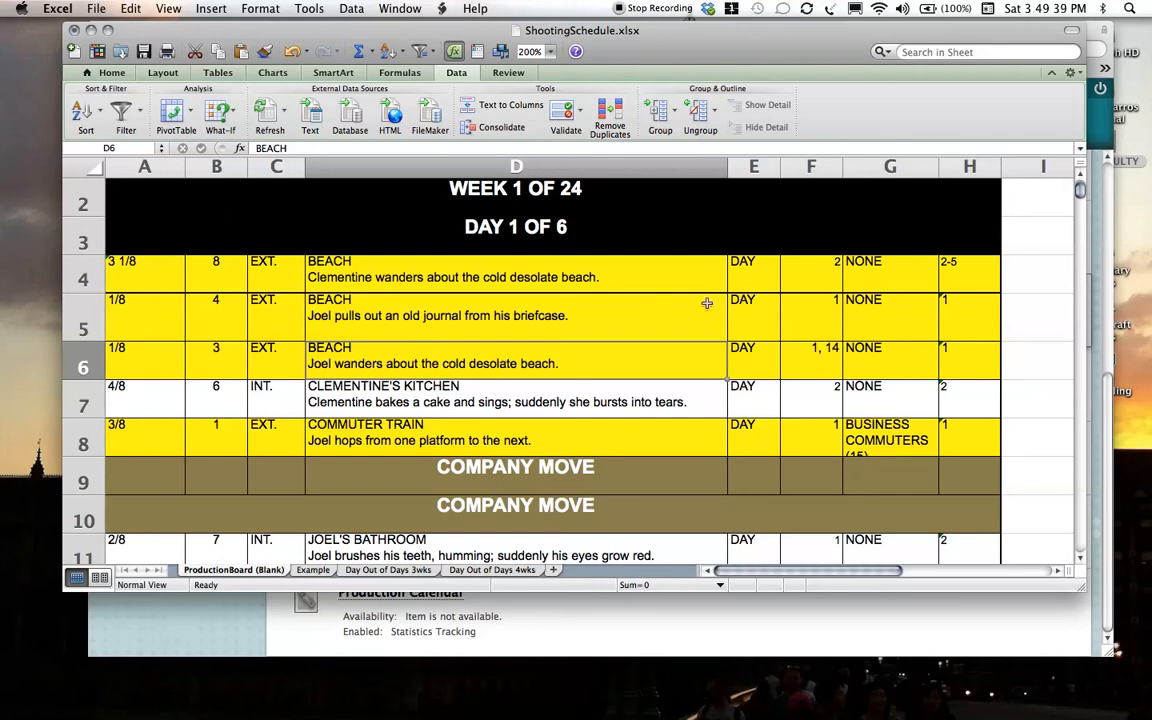
click(823, 270)
click(821, 305)
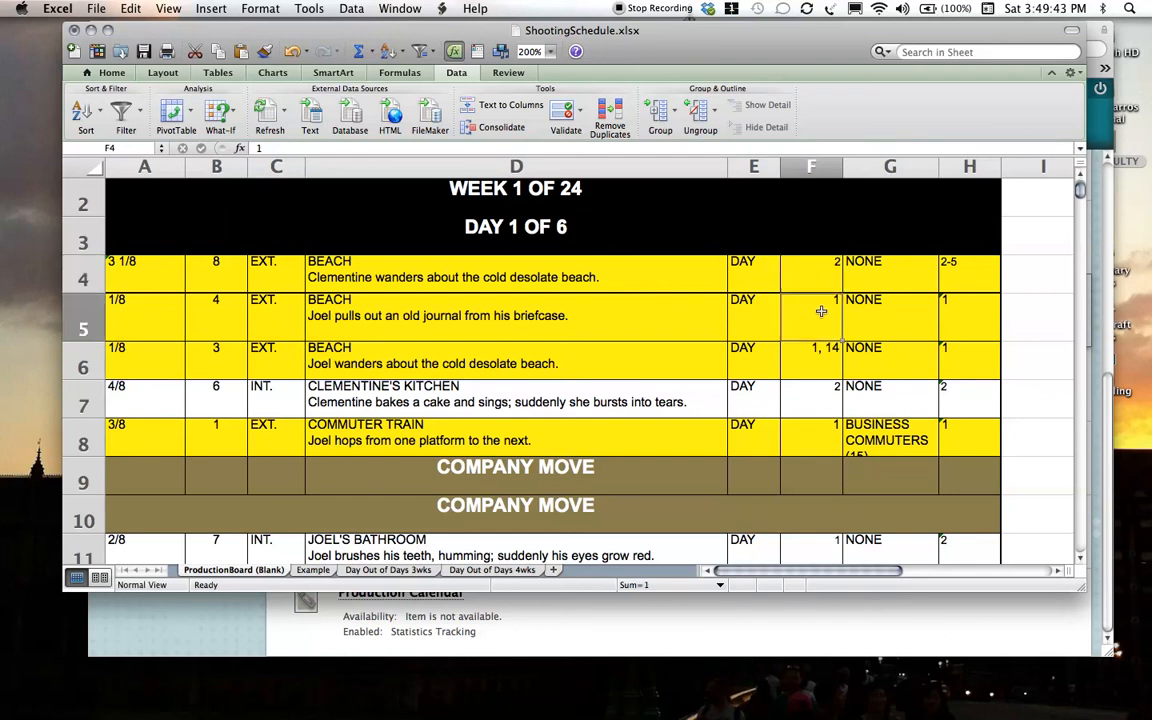
click(816, 349)
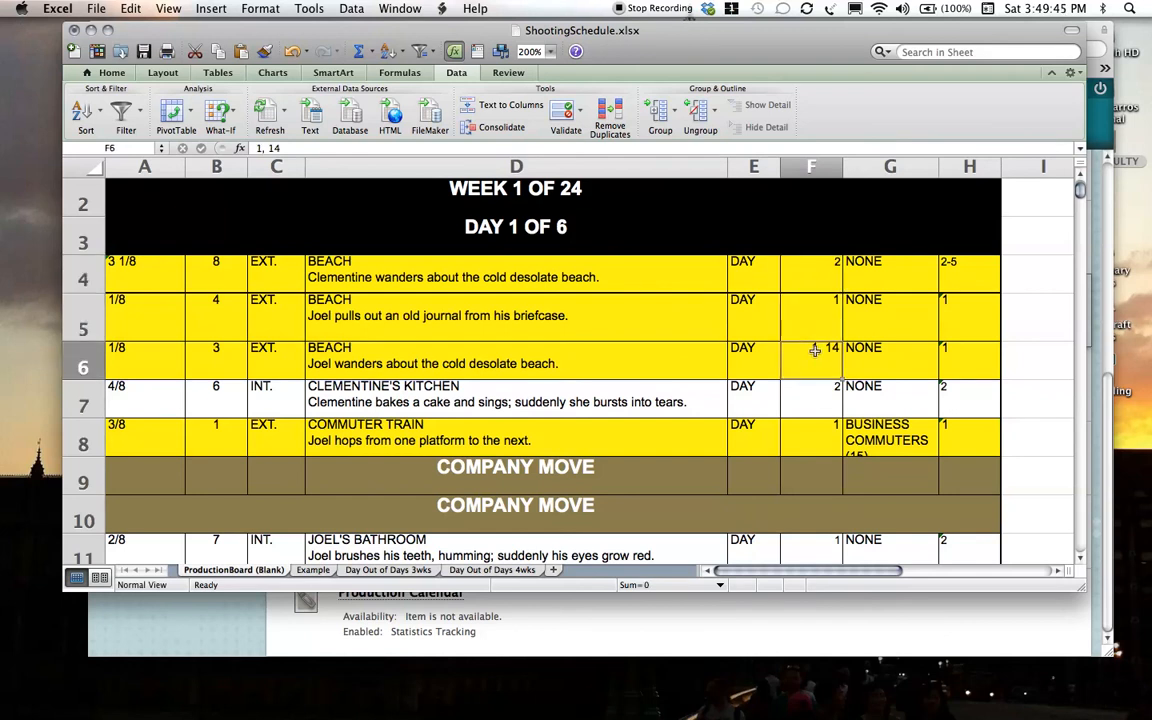
click(418, 329)
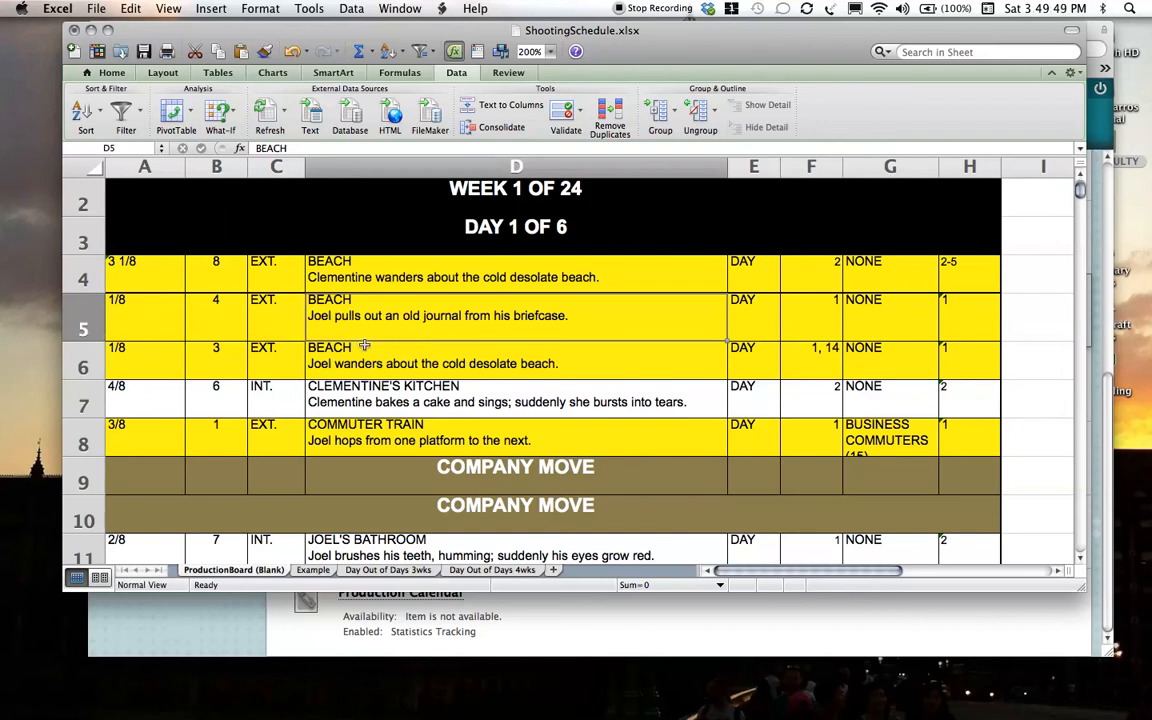
click(370, 277)
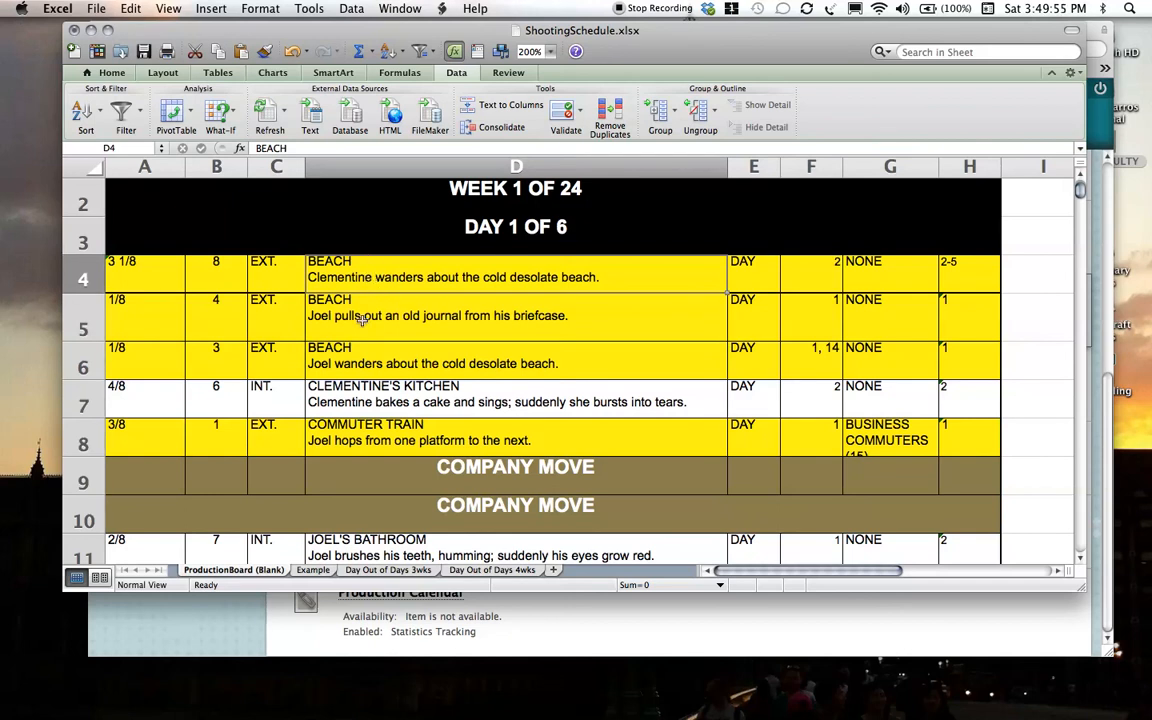
click(803, 327)
double_click(812, 349)
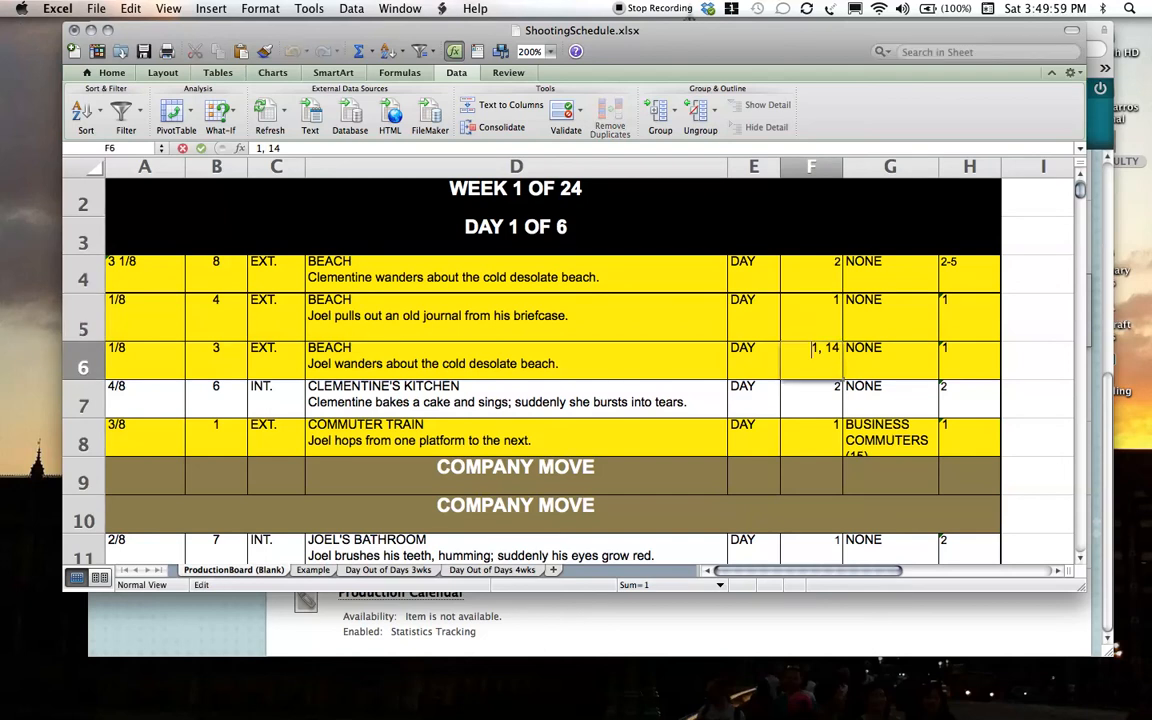
click(806, 330)
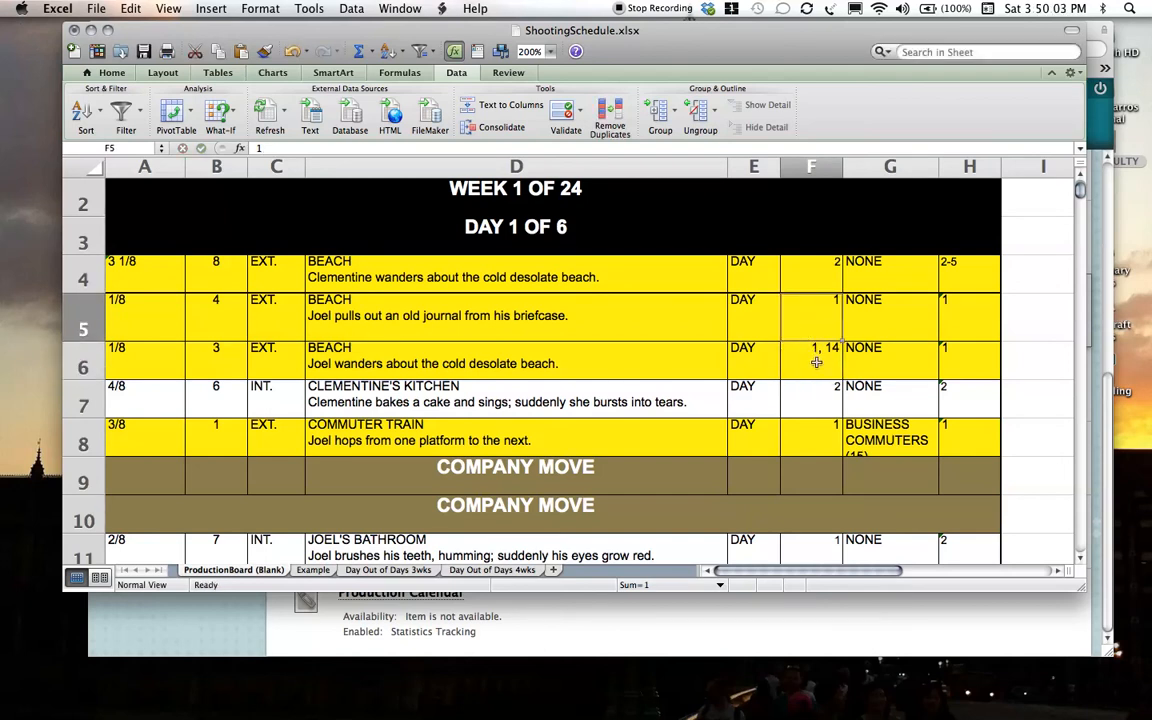
click(420, 347)
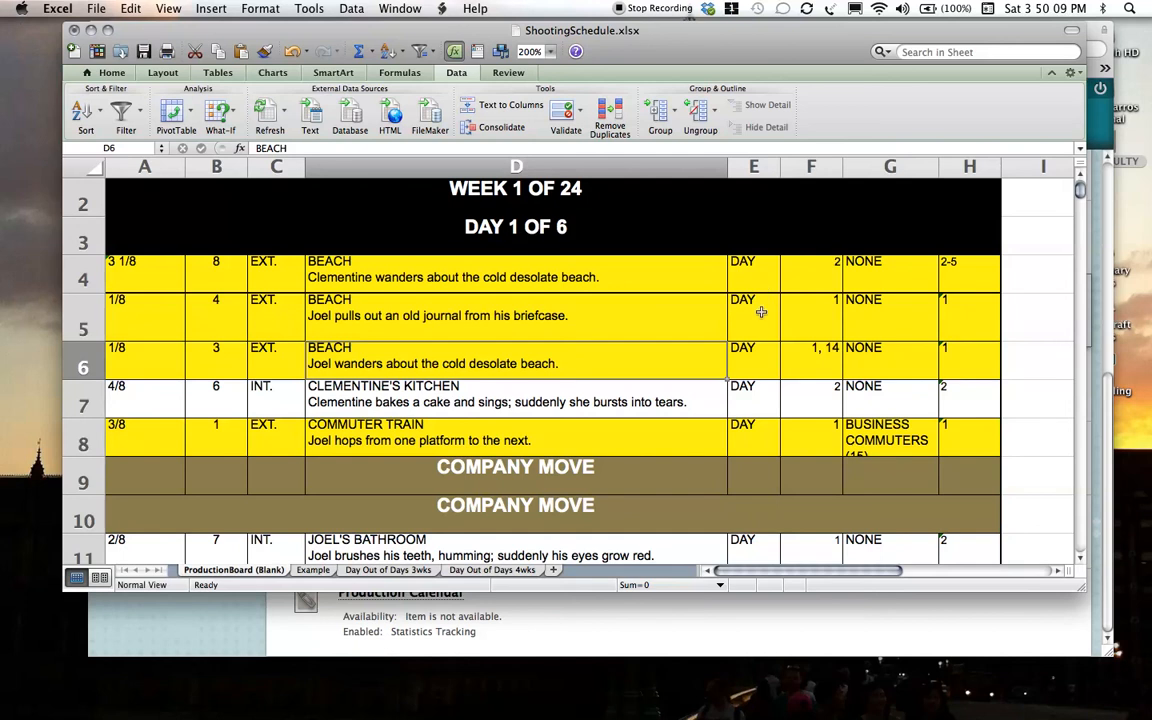
click(581, 256)
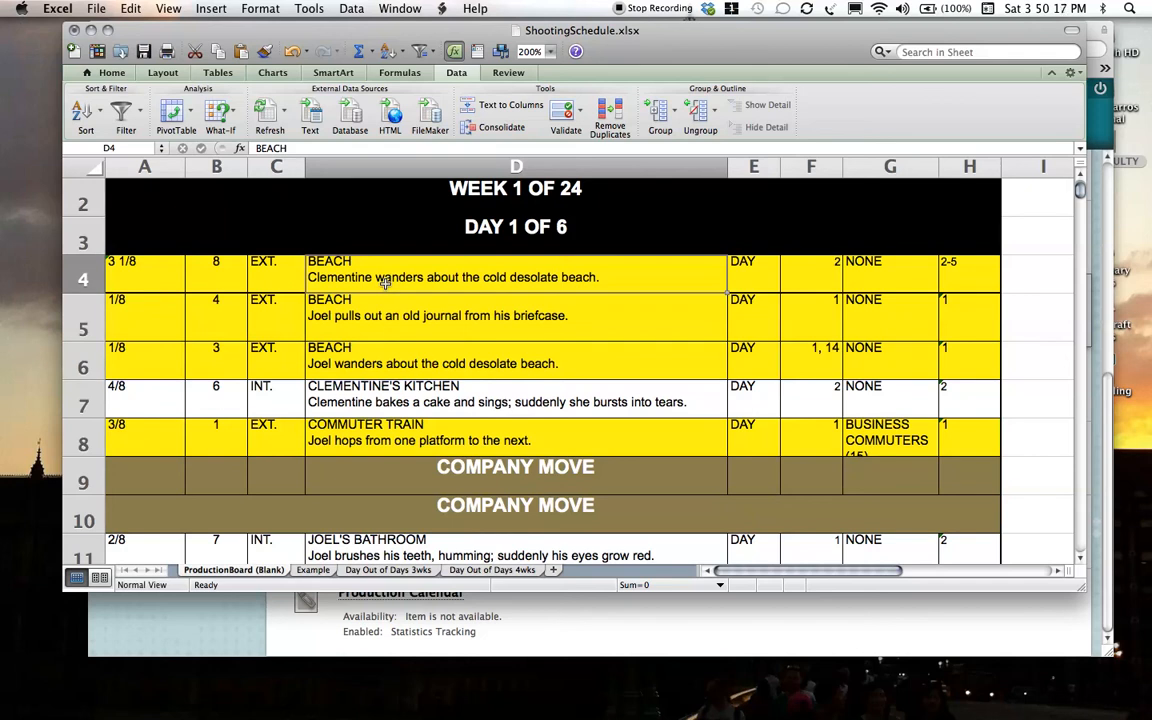
click(807, 369)
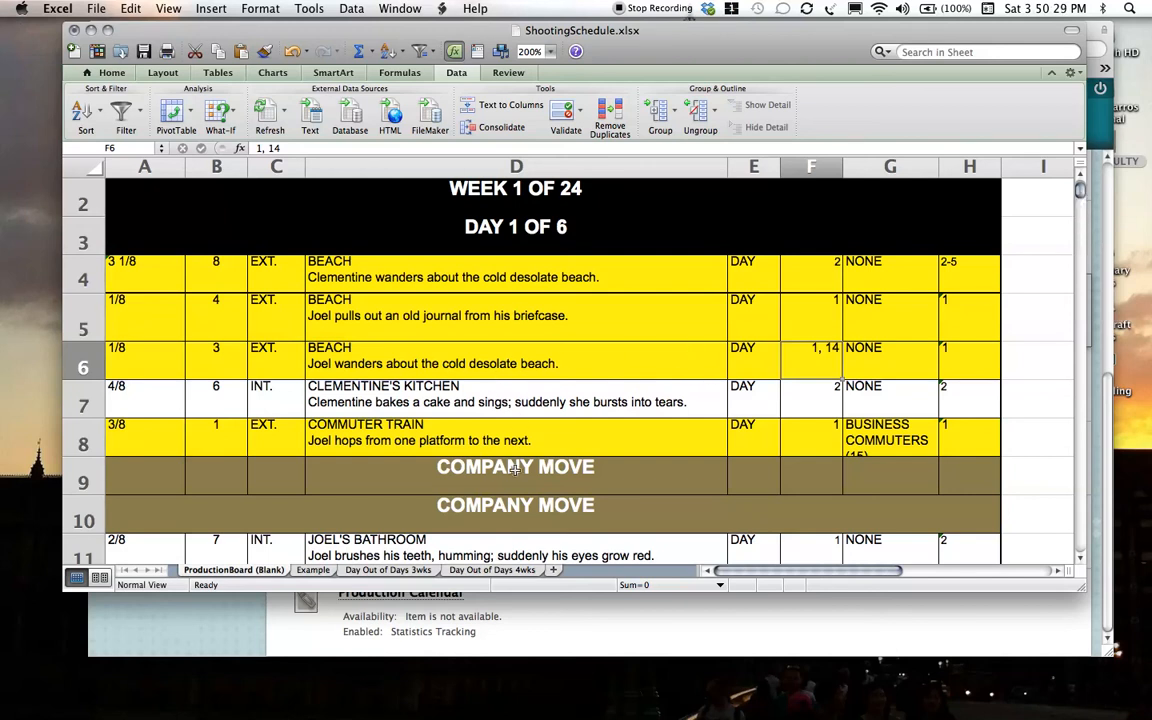
Move the COMPANY MOVE row from row 9 to row 7, directly below the three BEACH strips.
right_click(86, 481)
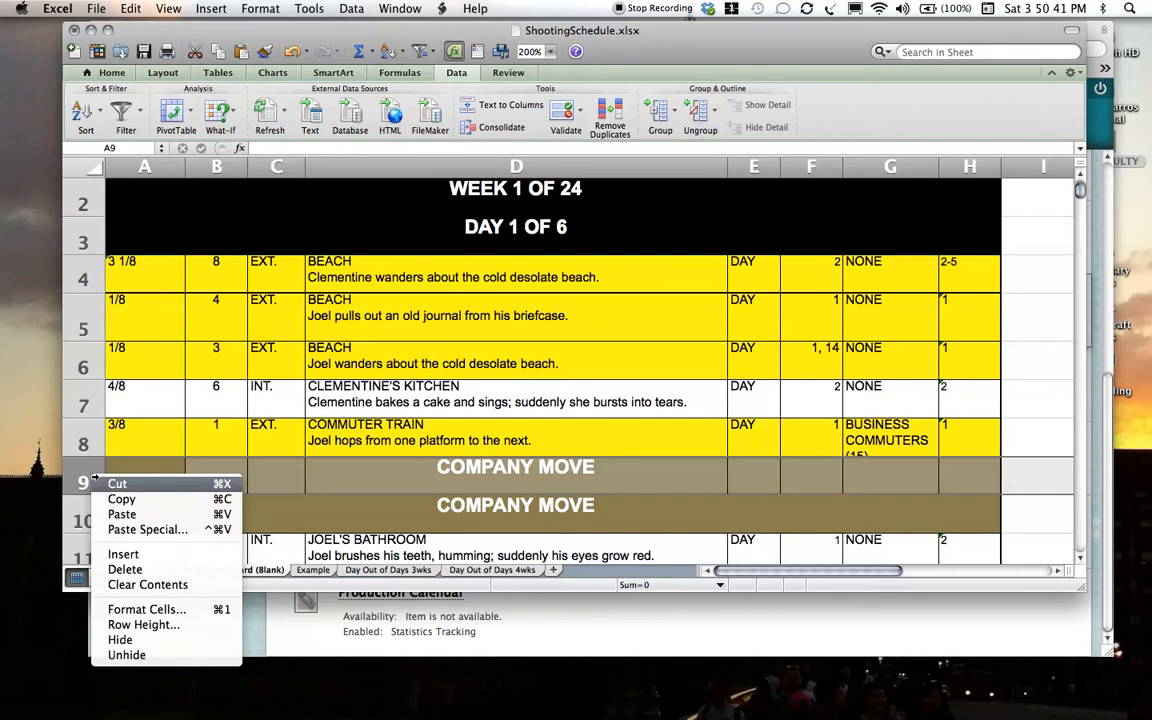
click(117, 483)
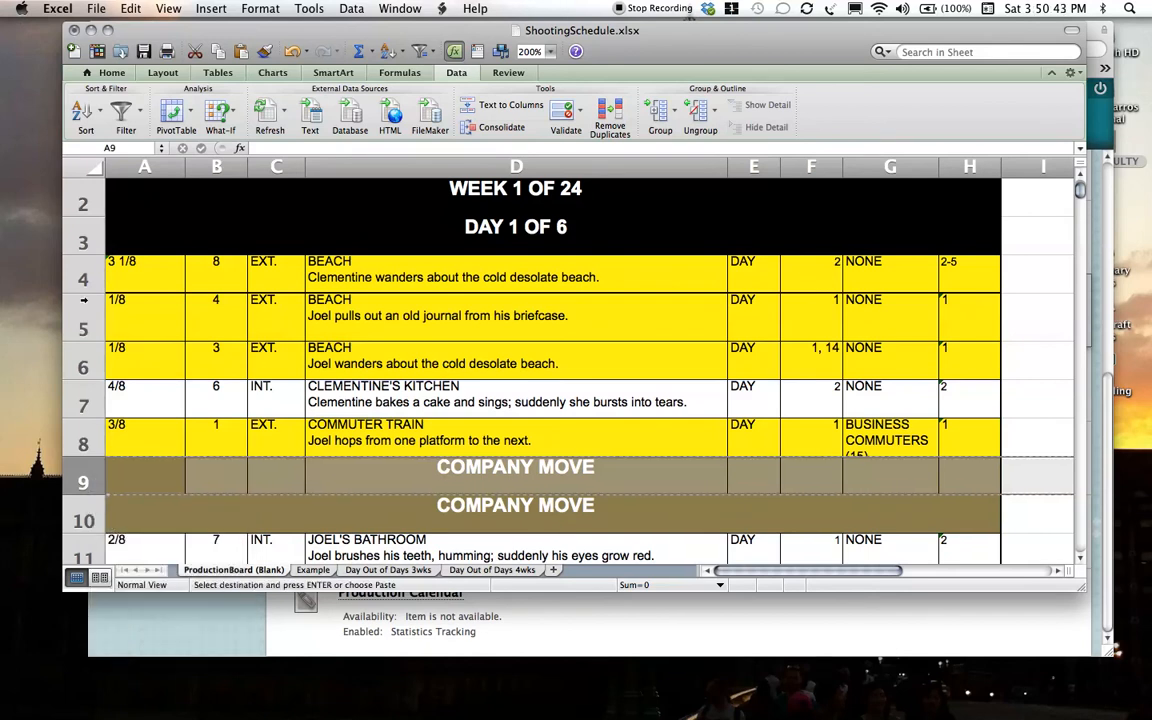
click(80, 390)
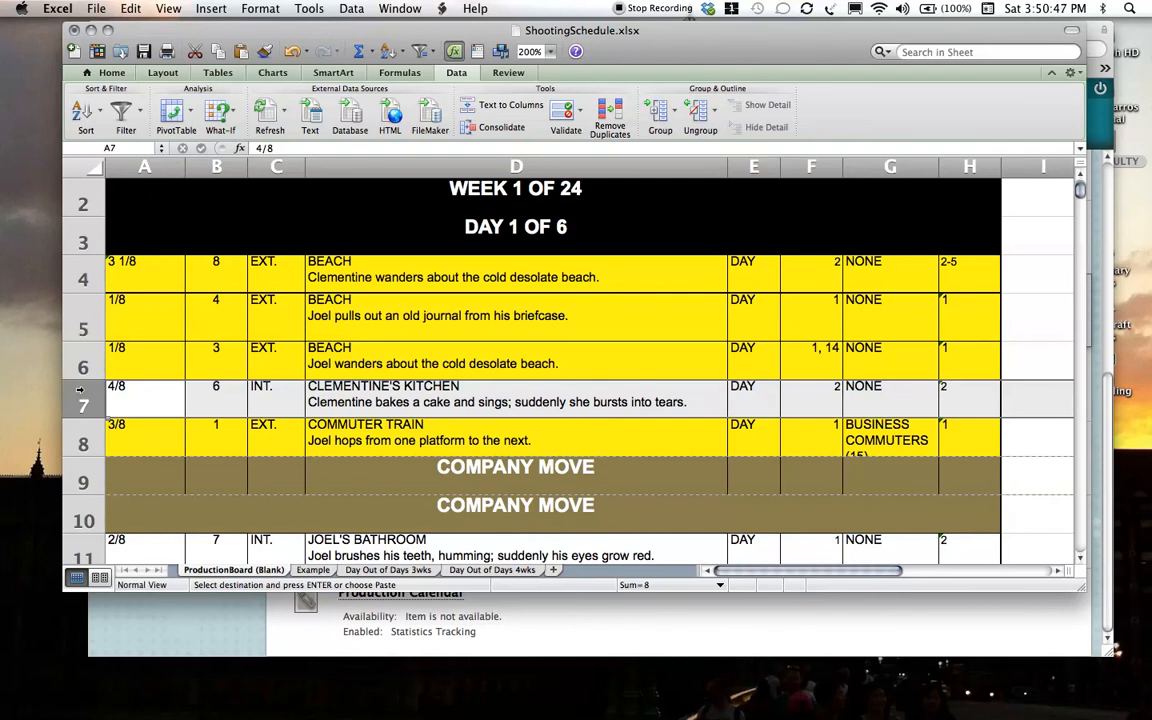
right_click(80, 390)
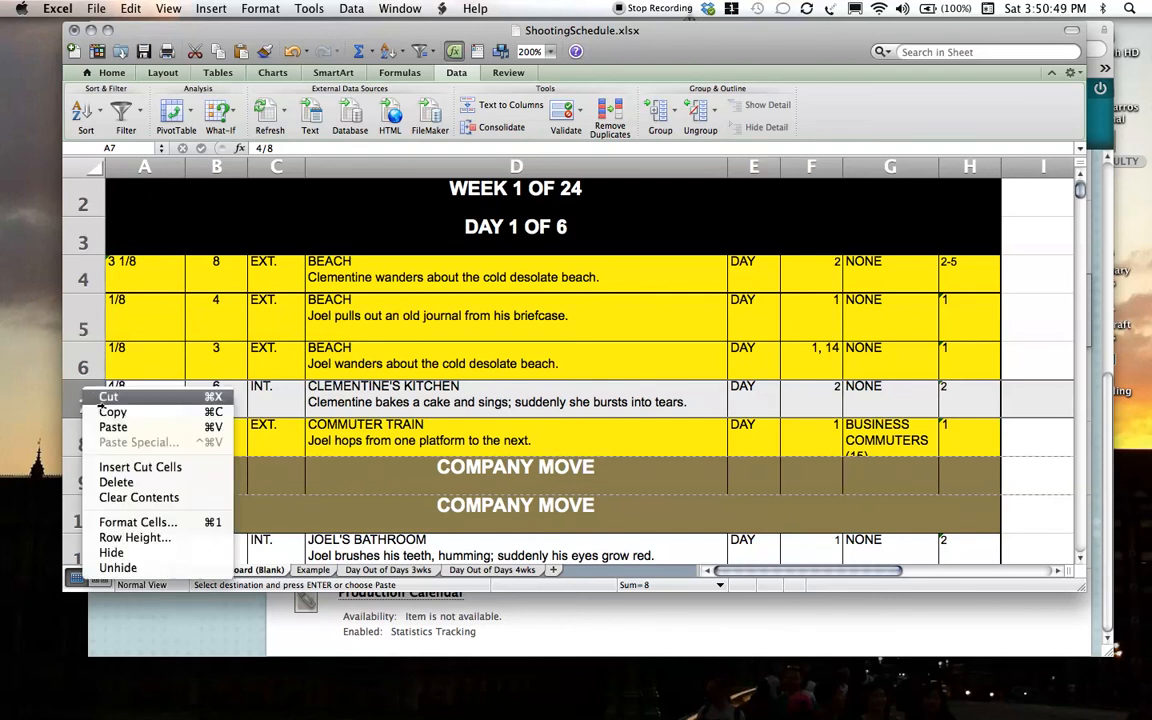
click(130, 467)
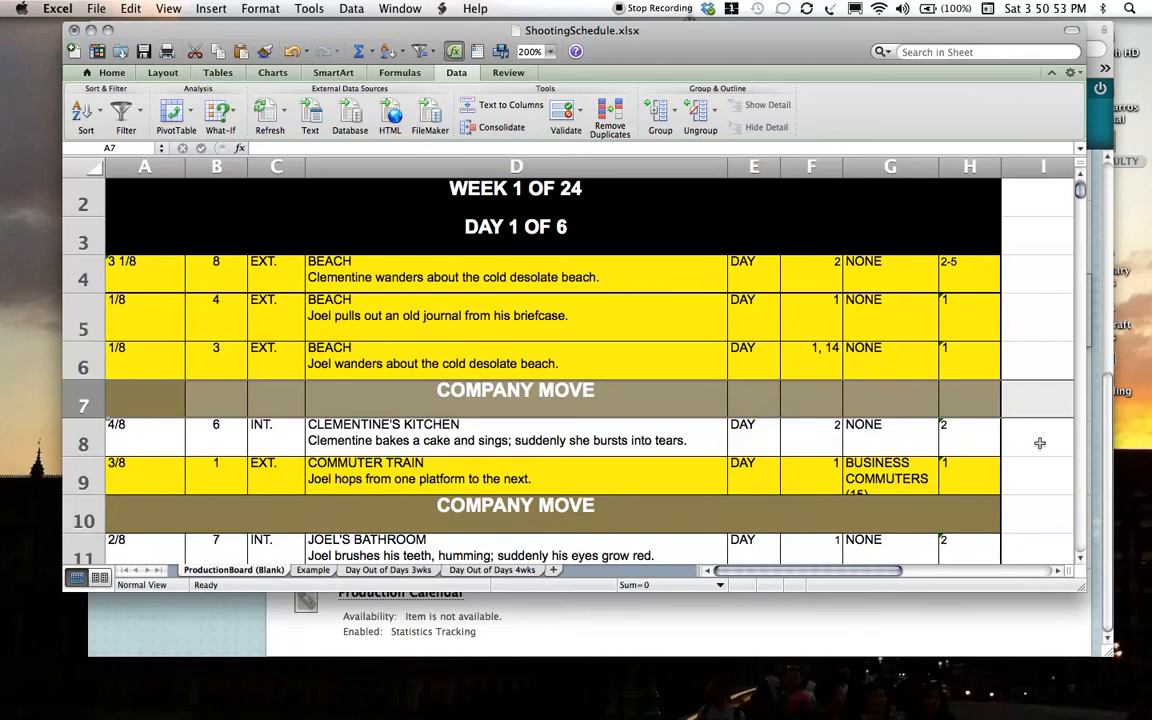
Move the MONTAUK TRAIN STATION strip from row 13 to row 10, directly below the COMMUTER TRAIN strip.
click(1080, 557)
click(1080, 558)
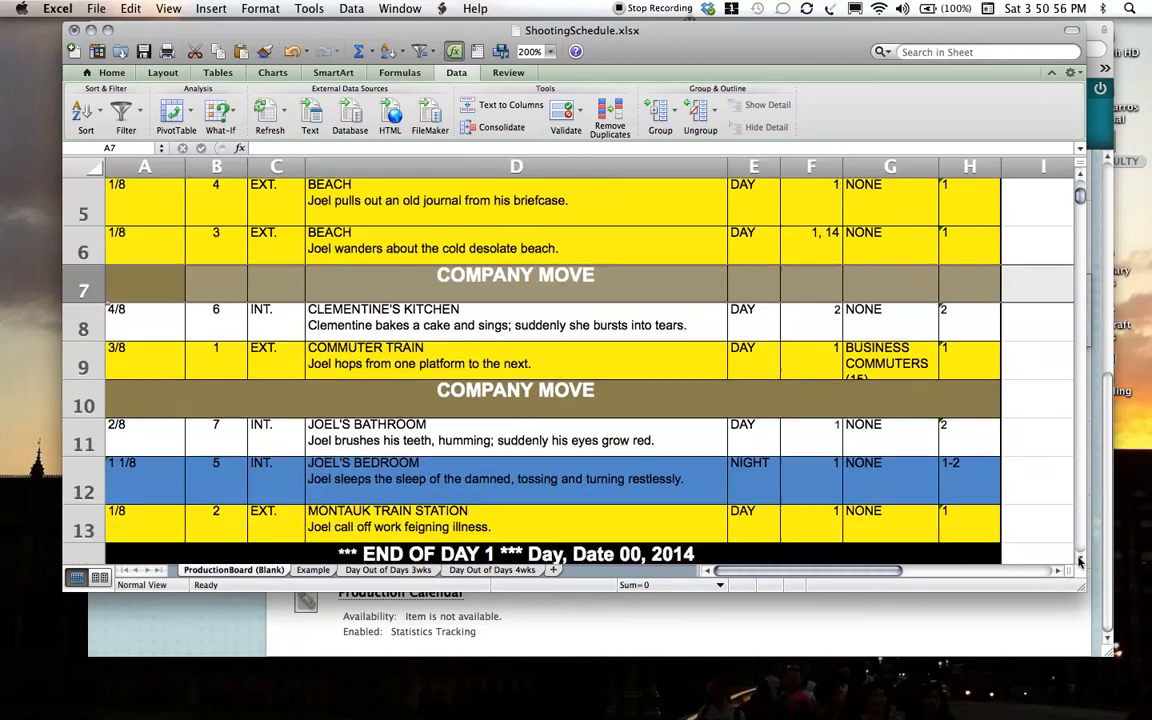
click(405, 360)
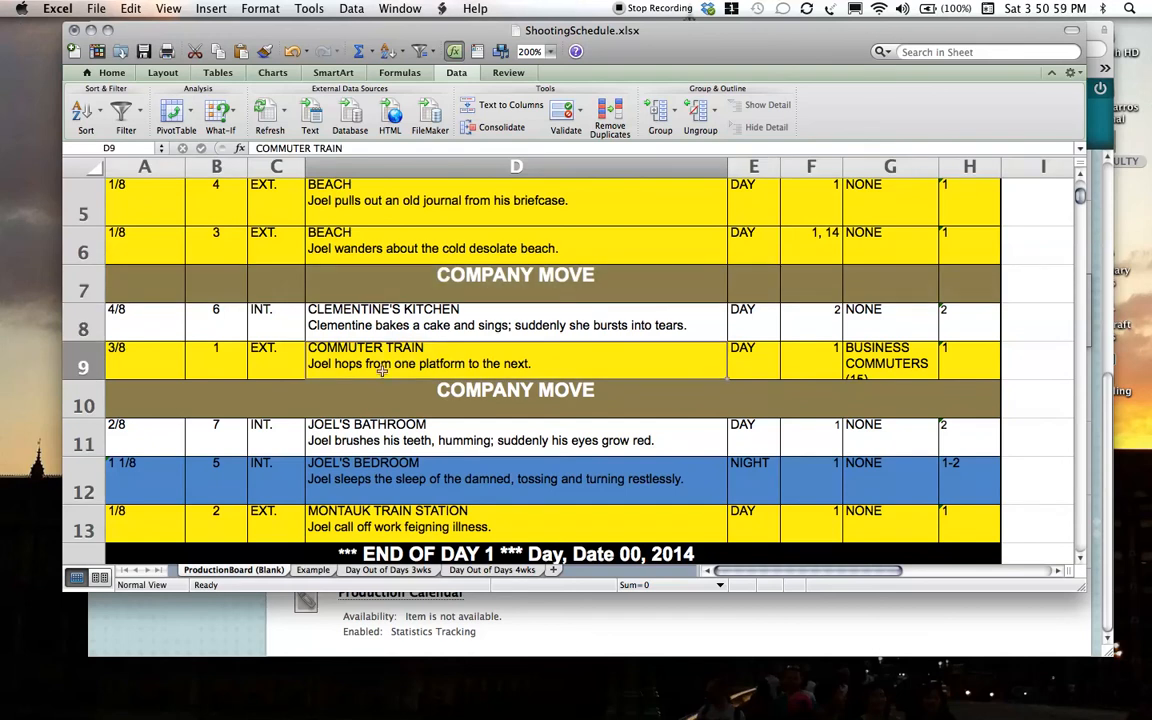
click(367, 524)
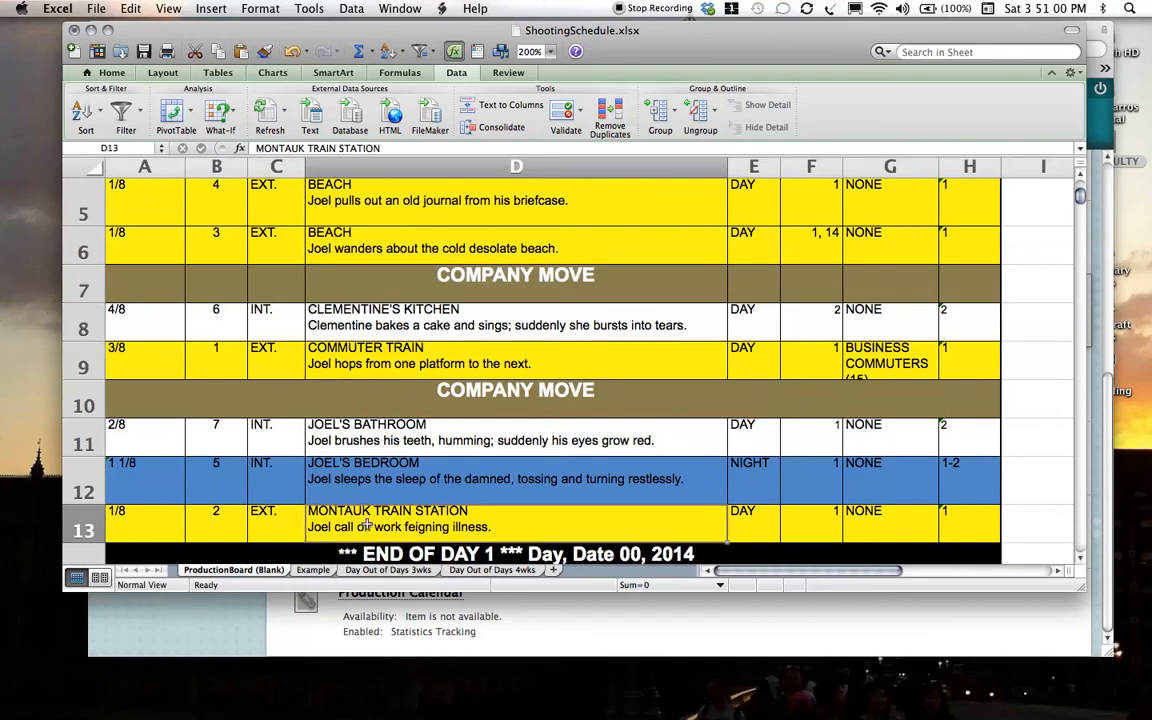
click(405, 355)
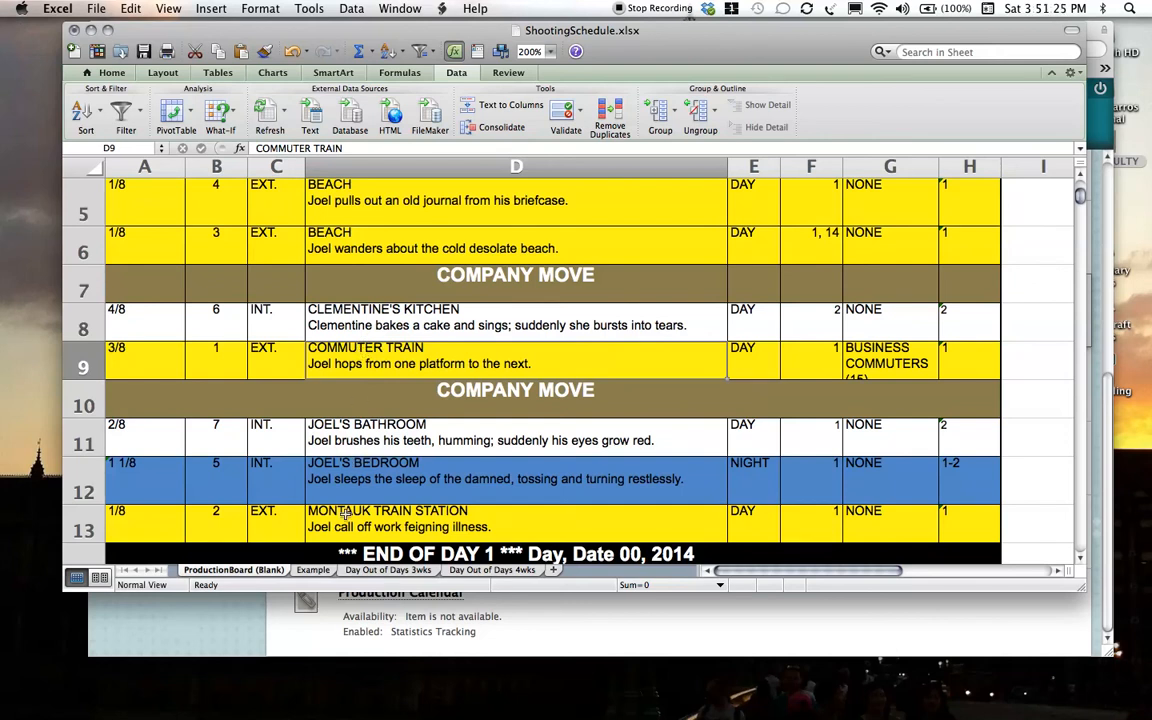
click(82, 515)
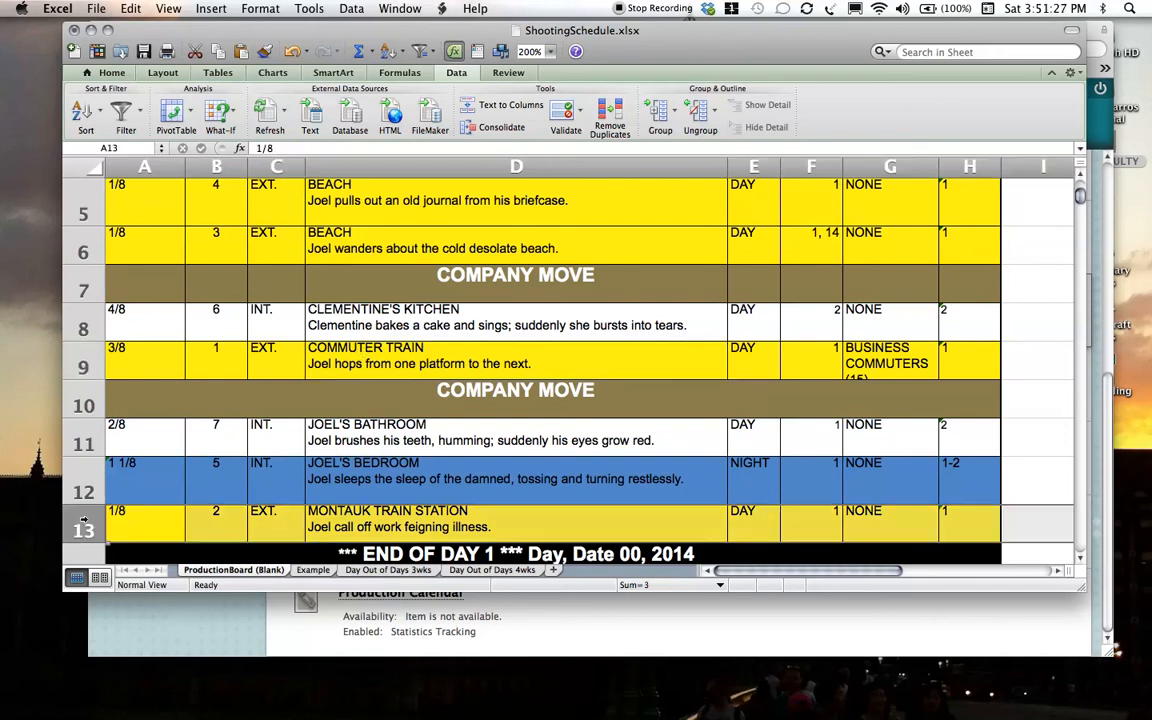
right_click(85, 520)
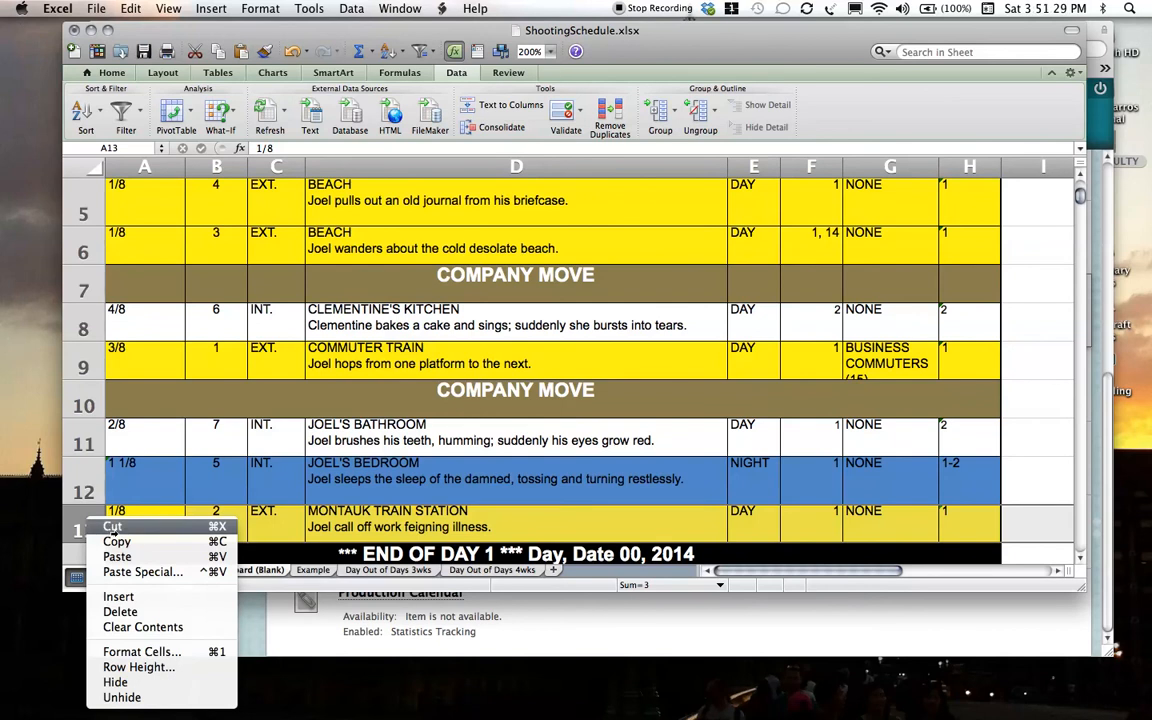
click(110, 526)
click(80, 405)
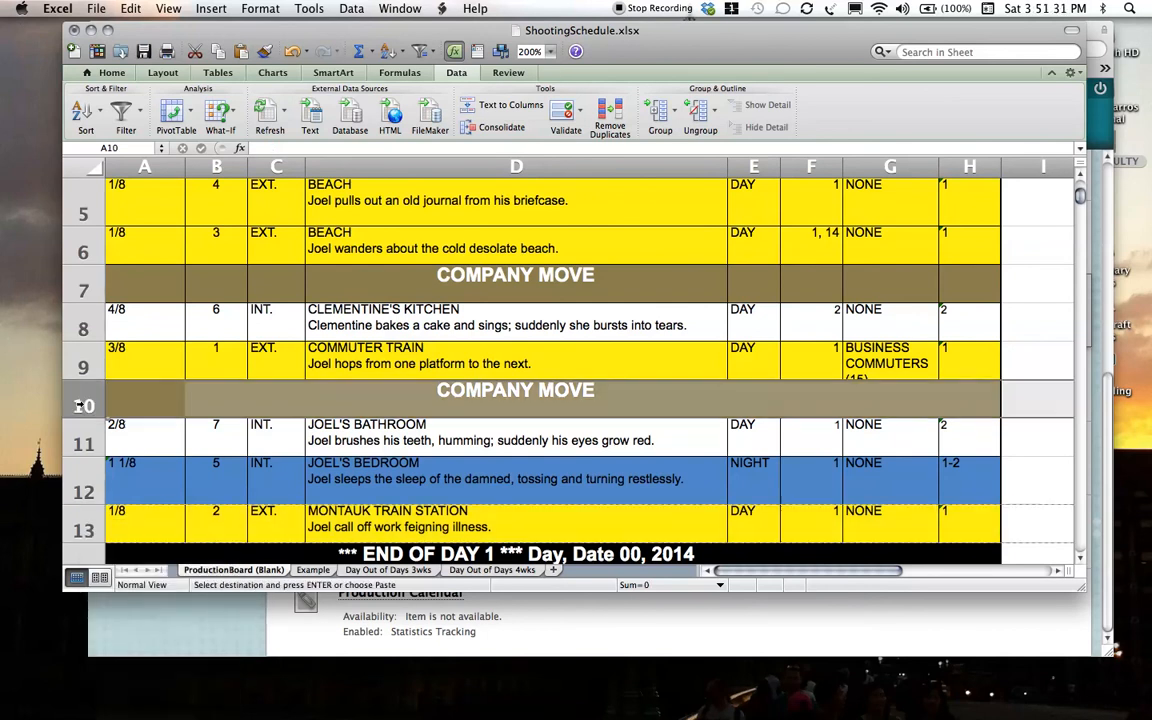
right_click(80, 405)
click(118, 483)
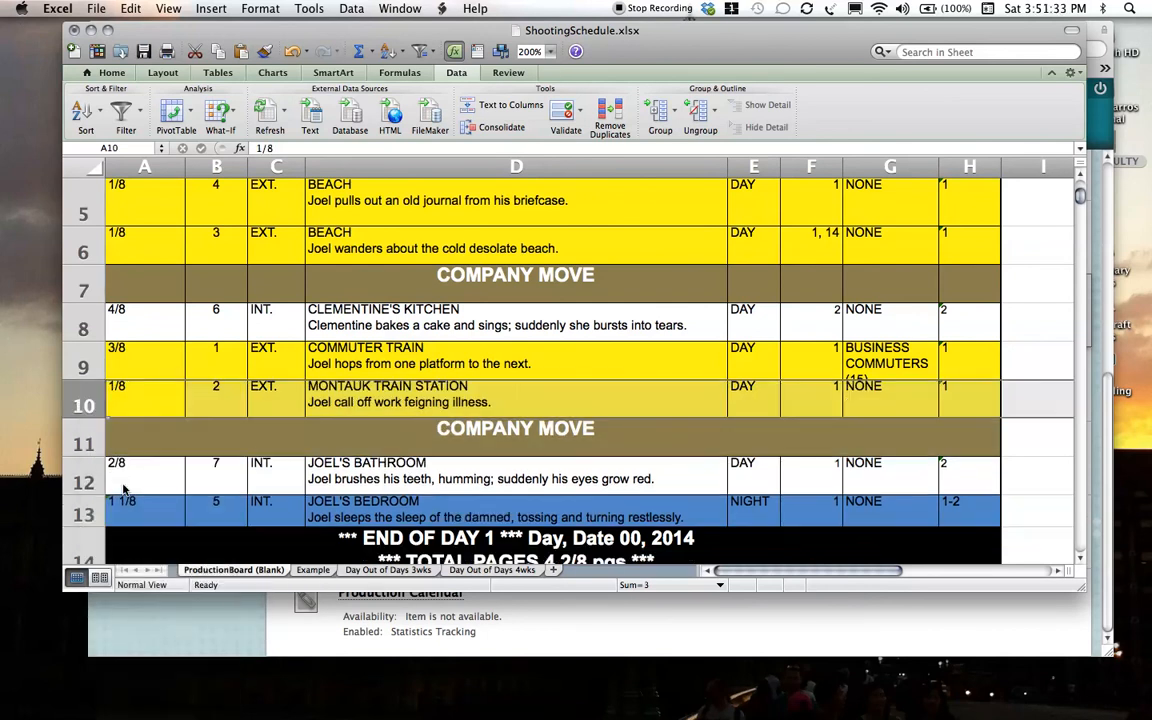
click(397, 351)
key(Down)
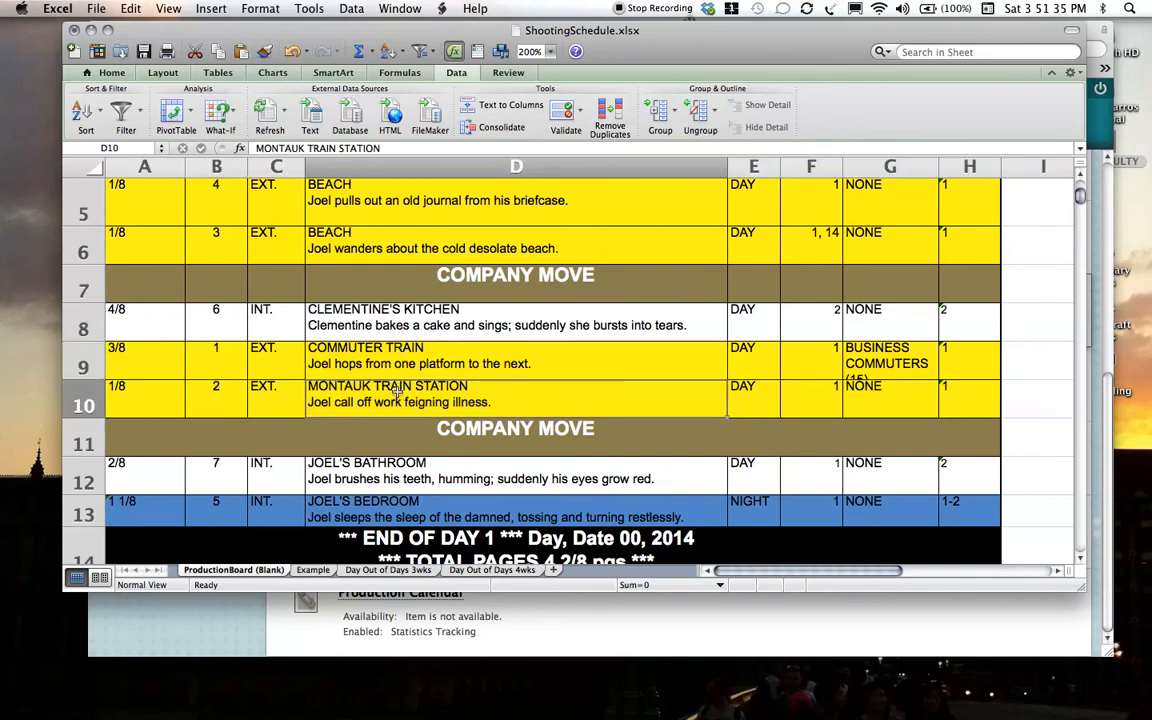
Compare the day and night settings in column E of the JOEL'S BATHROOM and JOEL'S BEDROOM strips.
click(458, 468)
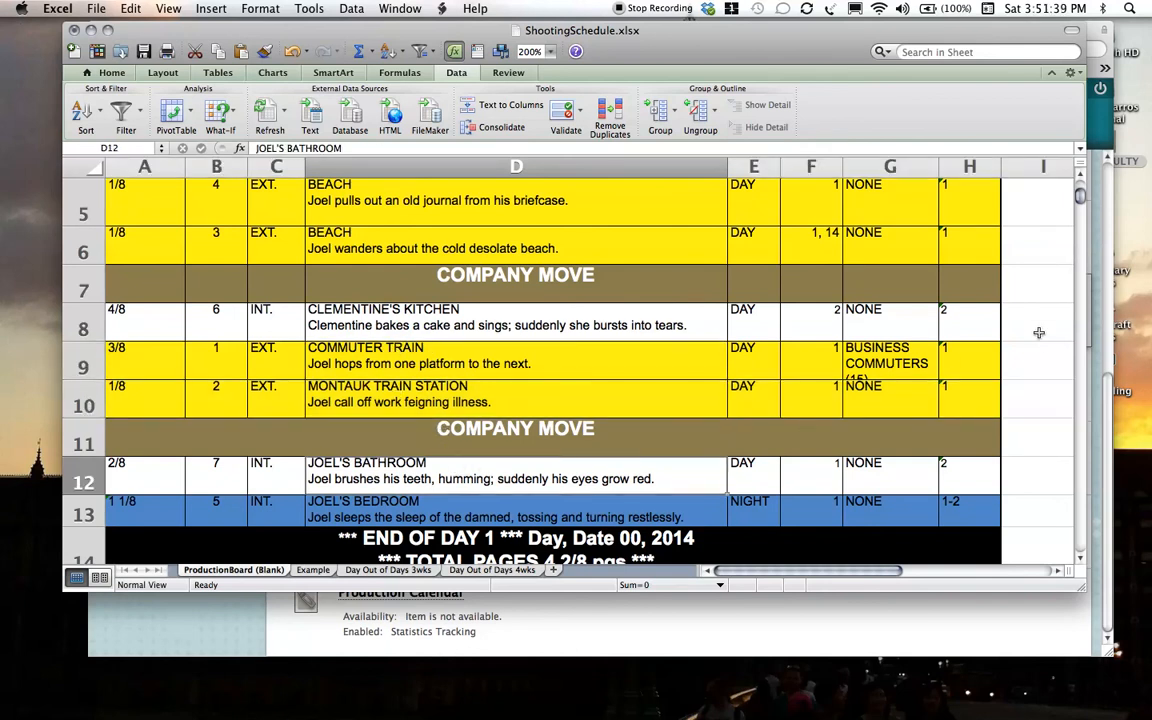
click(1081, 558)
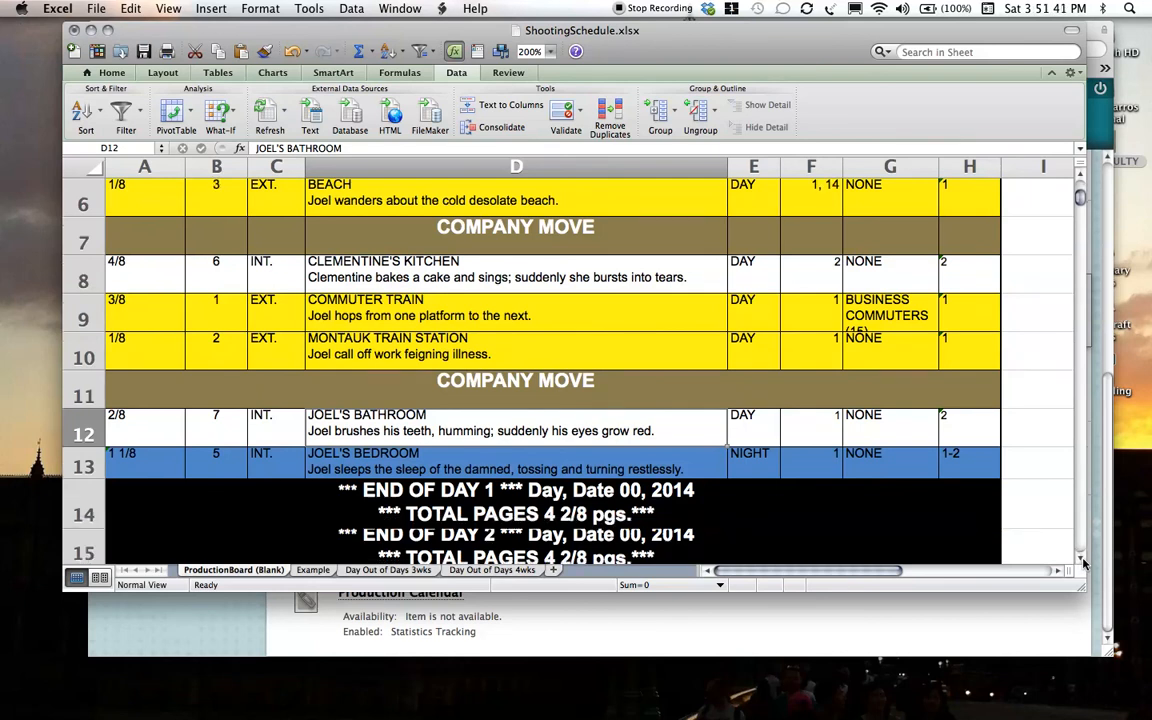
click(1081, 558)
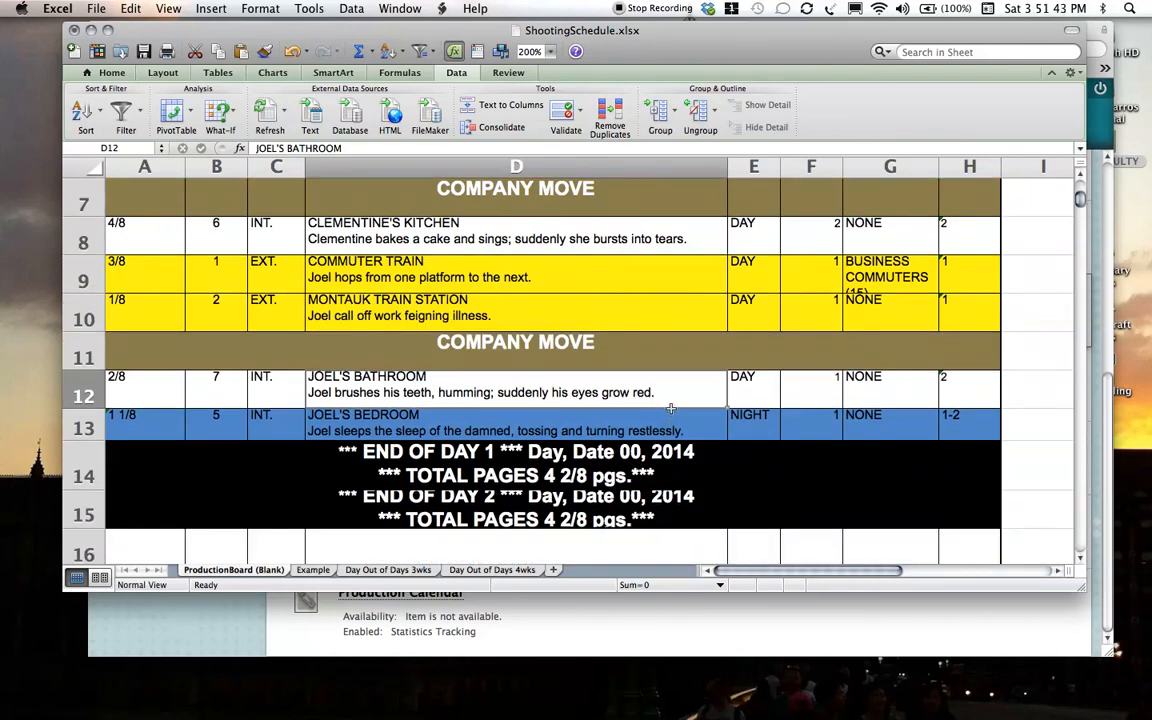
click(757, 379)
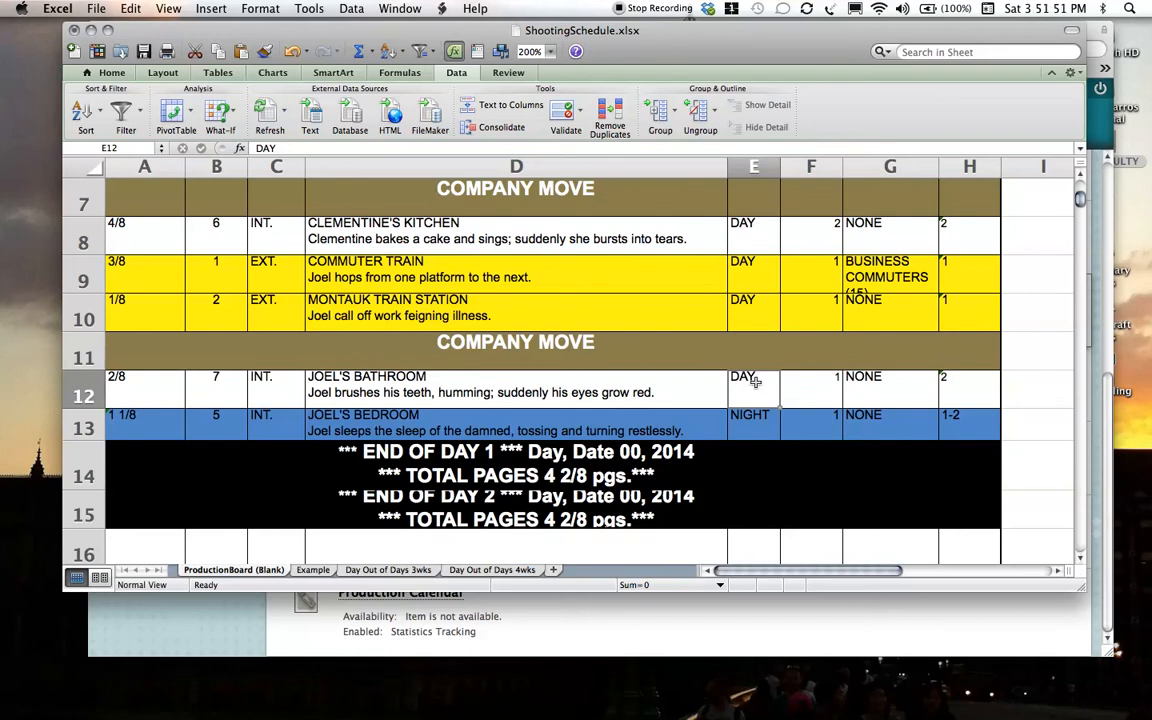
key(Down)
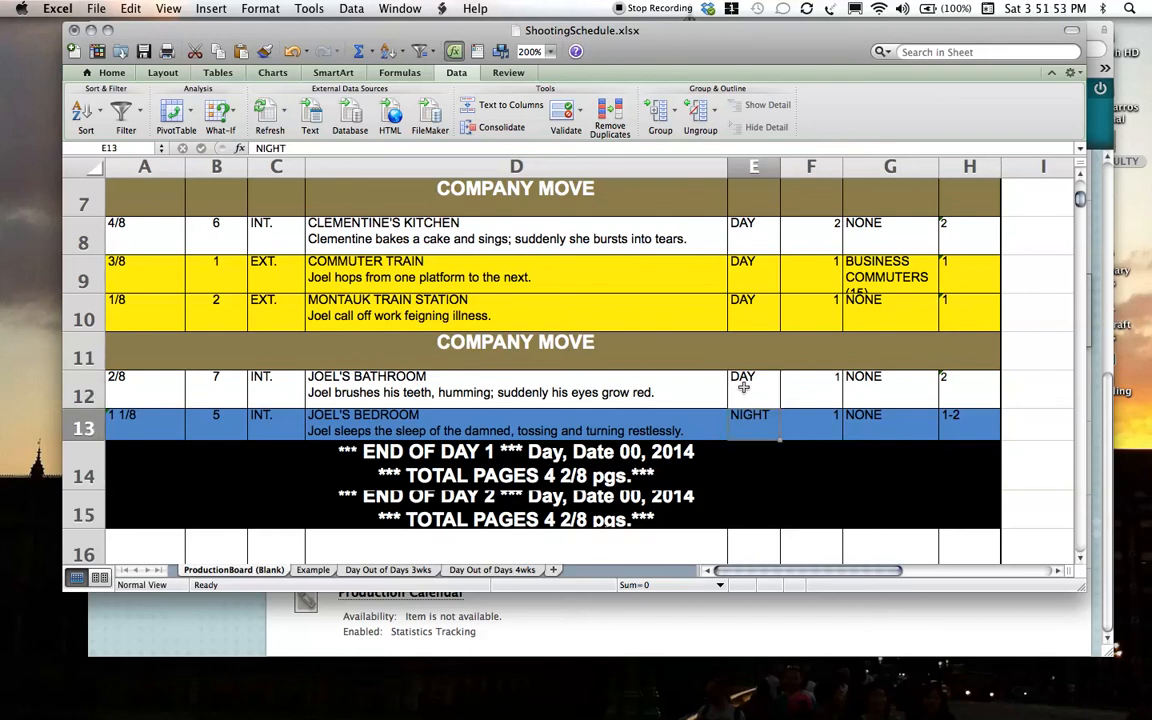
key(Up)
key(Down)
click(745, 394)
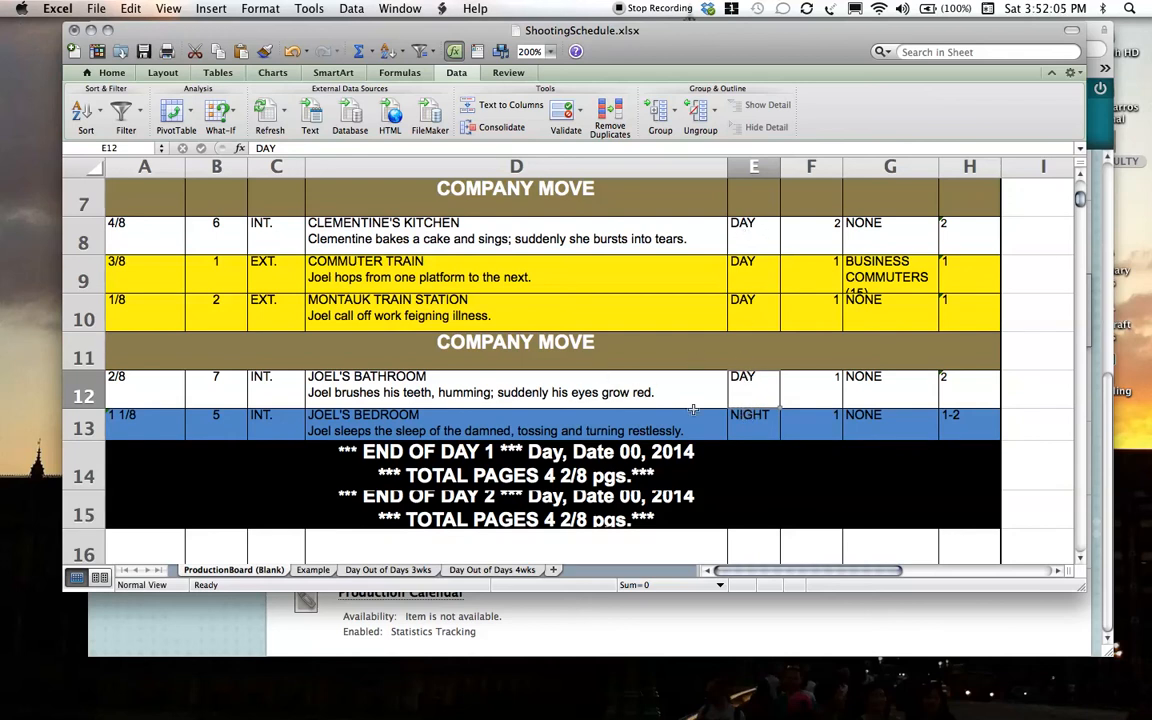
click(749, 423)
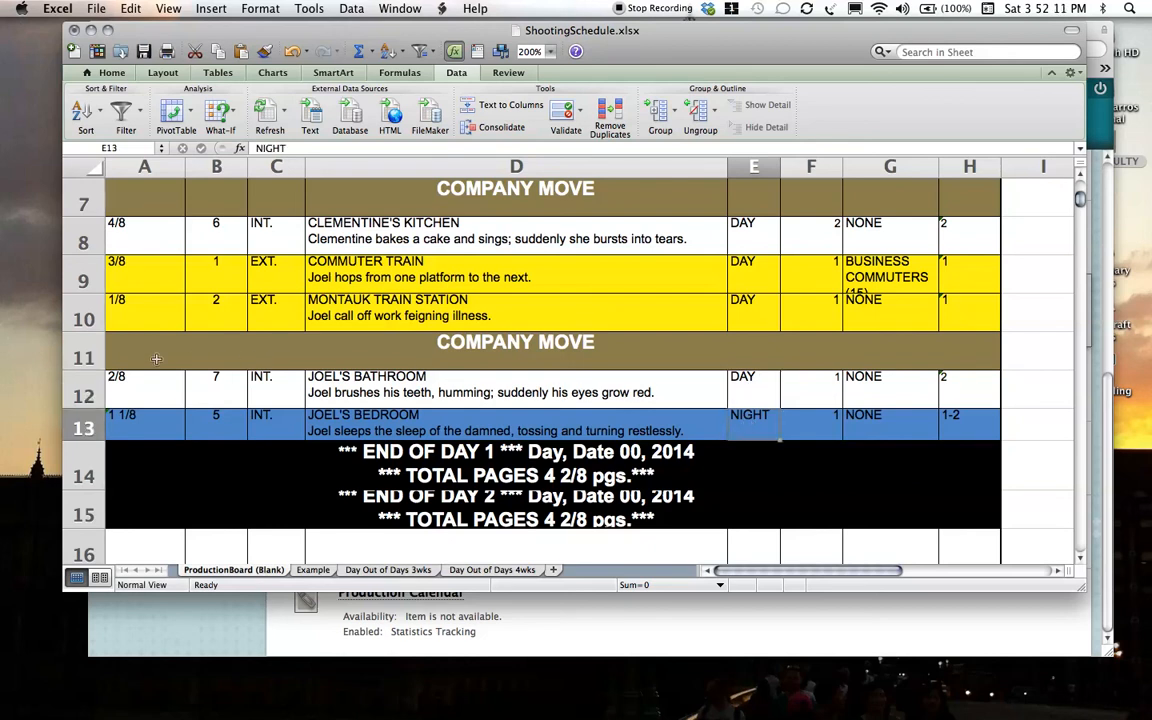
Move the COMPANY MOVE row from row 11 to row 9, between the CLEMENTINE'S KITCHEN and COMMUTER TRAIN strips.
click(88, 355)
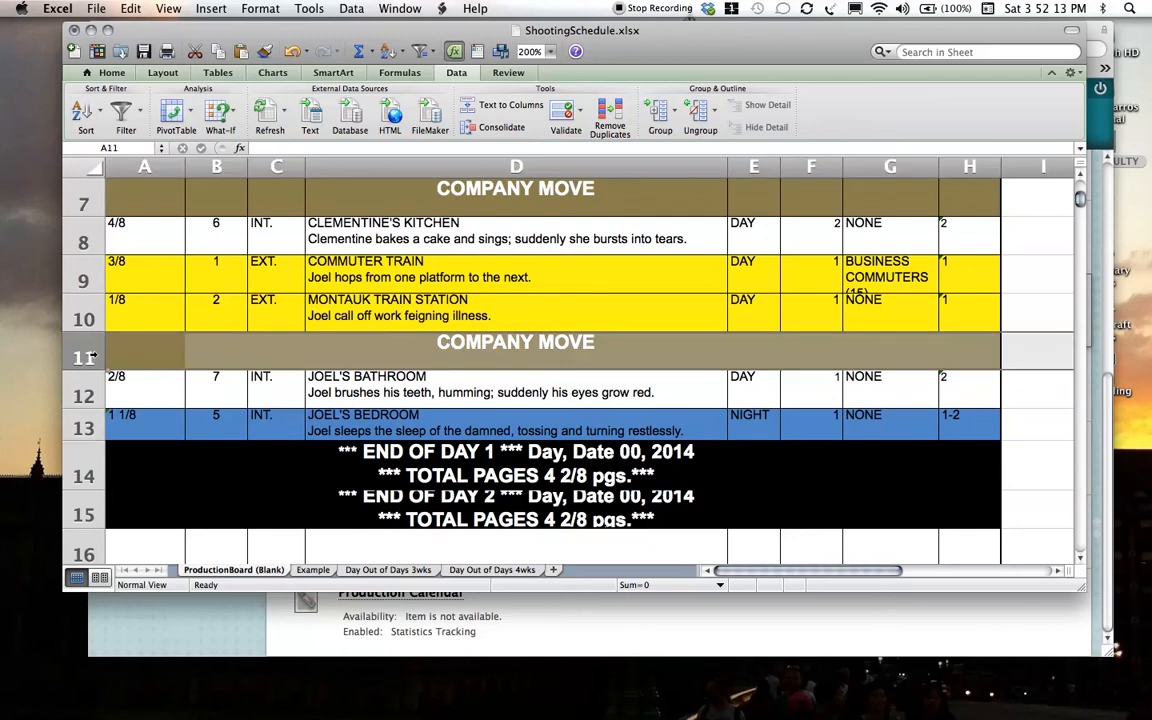
right_click(88, 355)
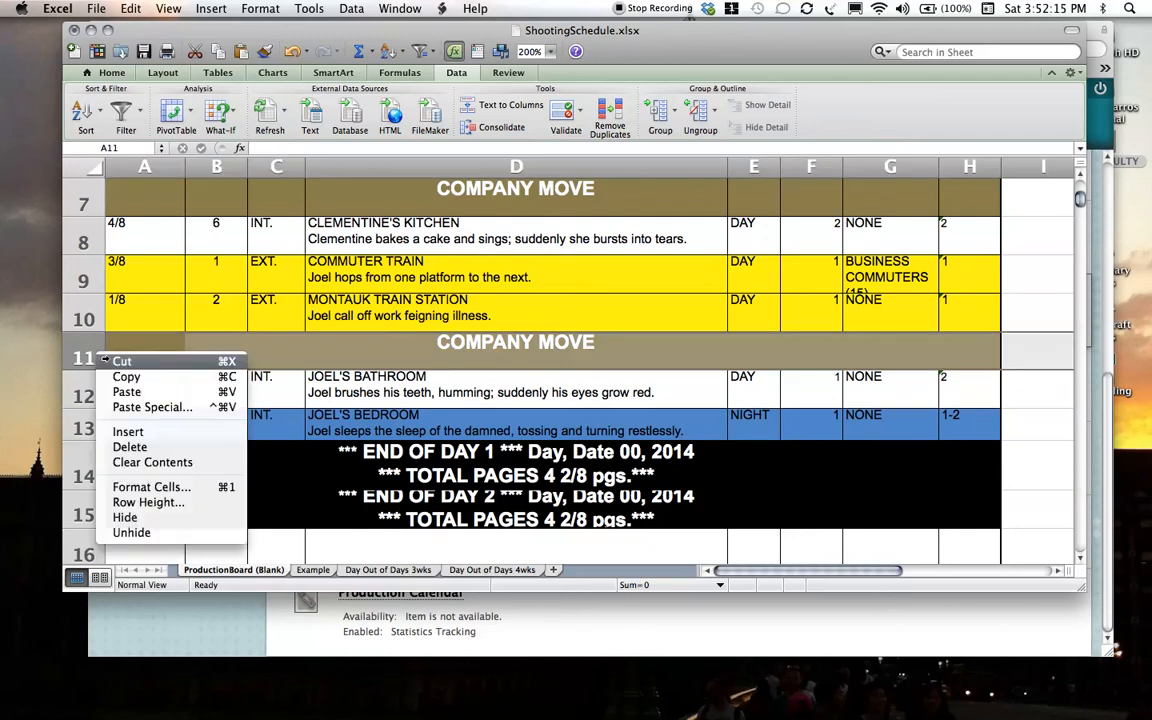
click(96, 358)
click(78, 278)
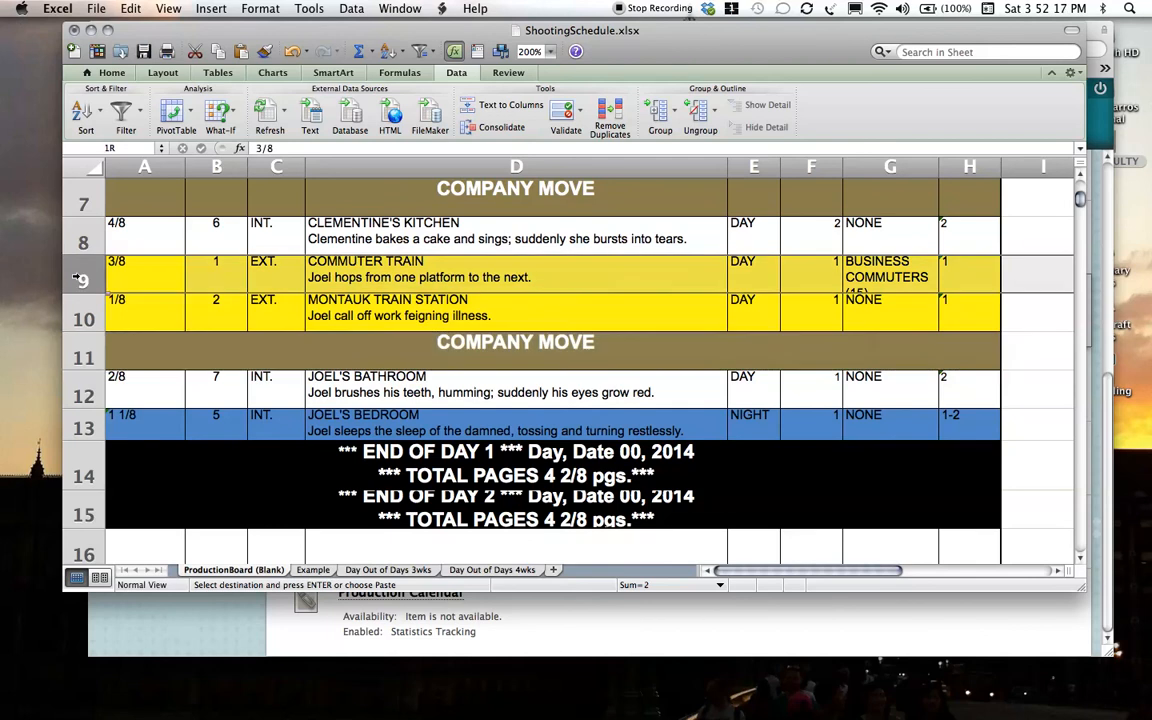
right_click(78, 277)
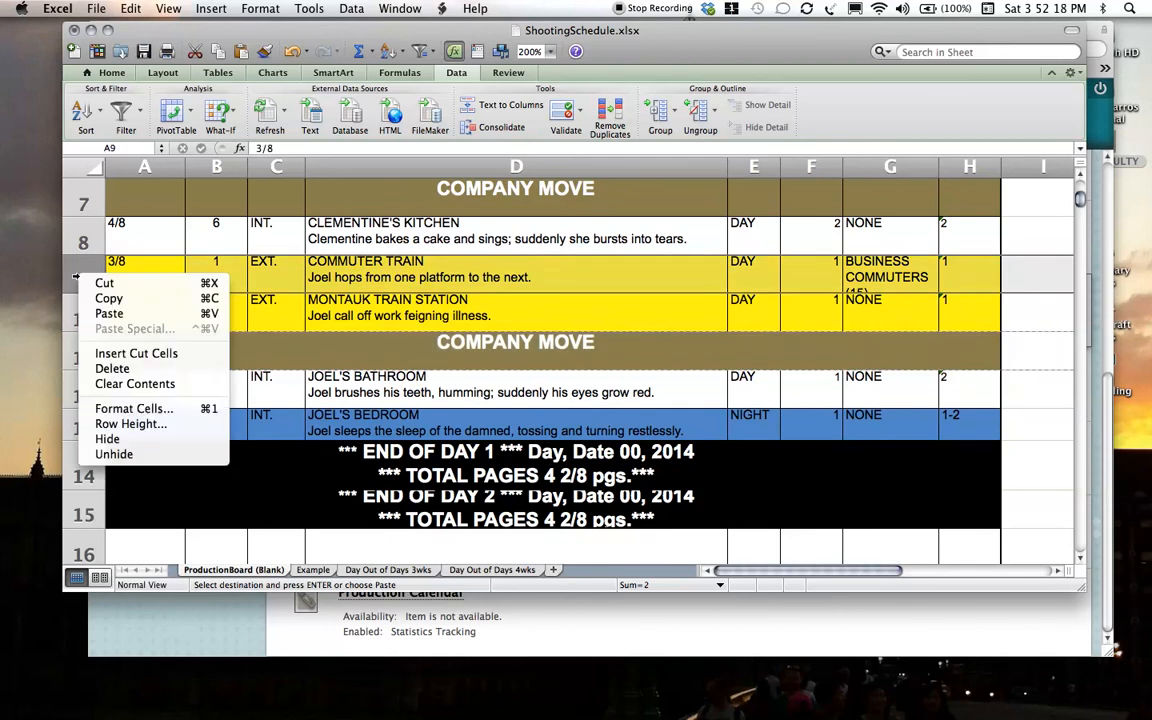
click(120, 354)
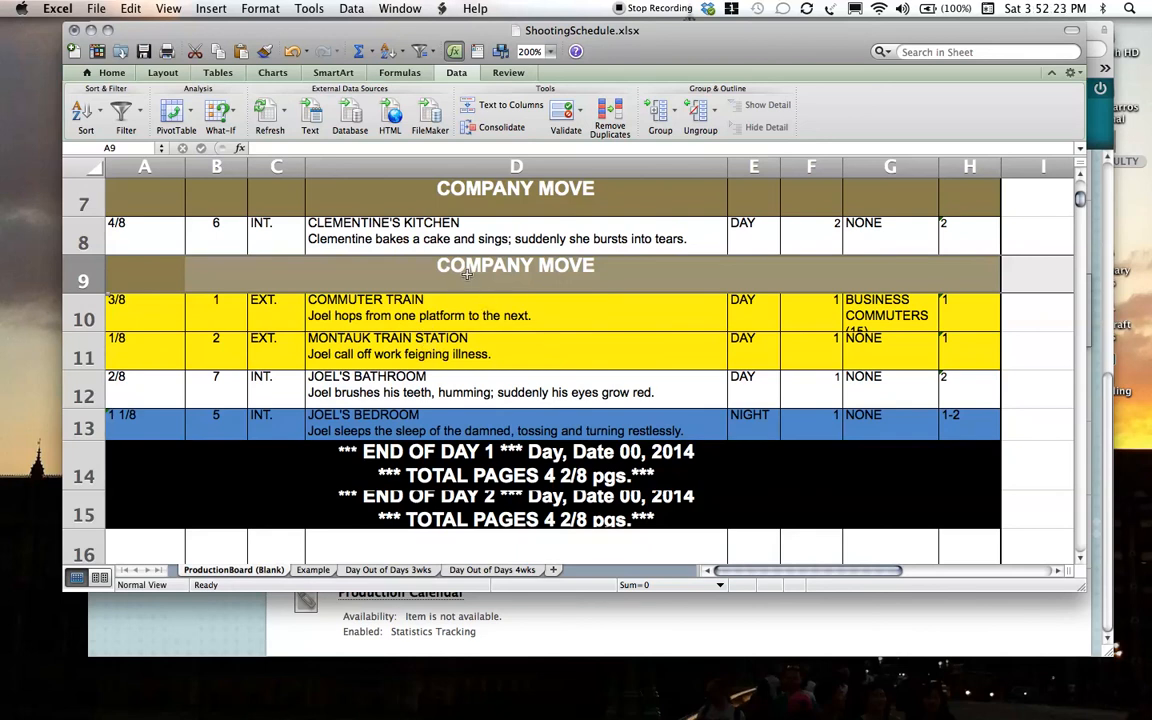
double_click(468, 277)
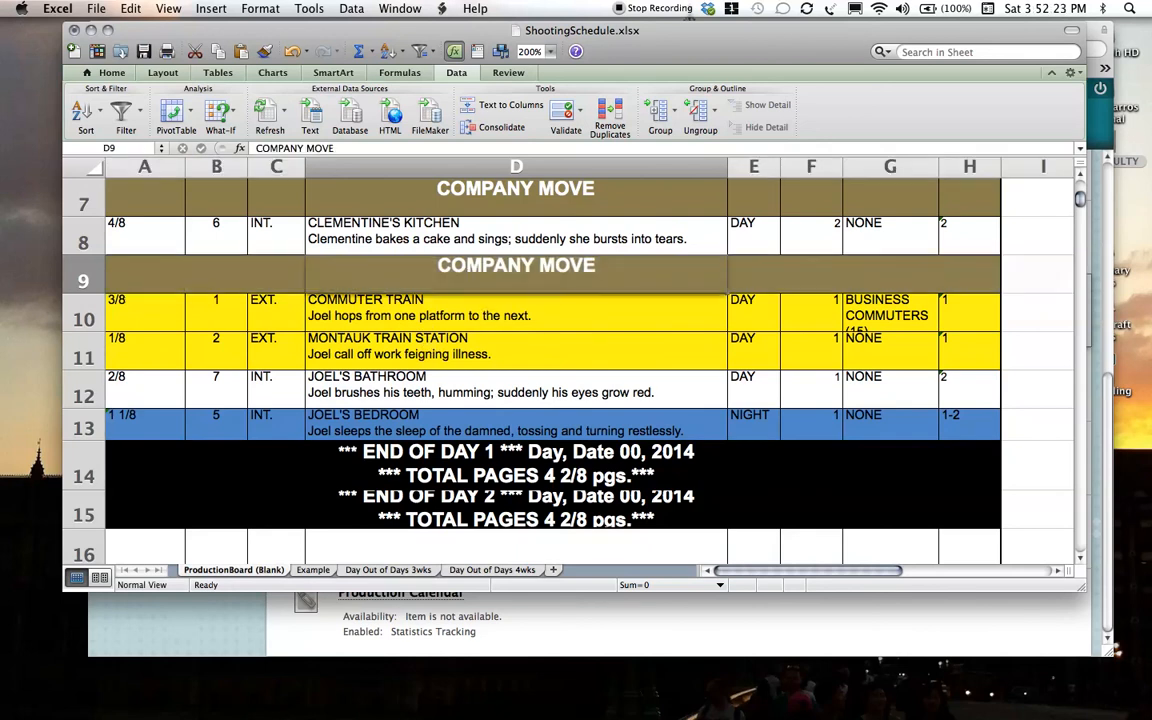
click(430, 354)
key(Down)
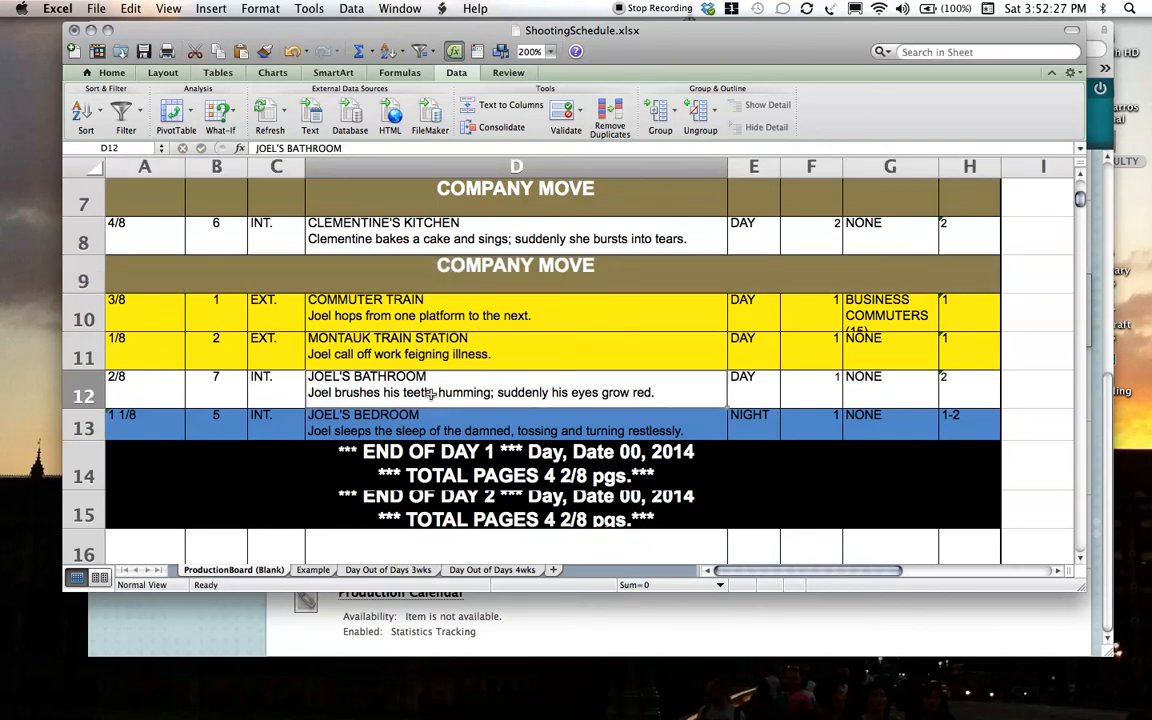
Insert a copy of the row 9 COMPANY MOVE row at row 12, directly above the JOEL'S BATHROOM strip.
click(93, 281)
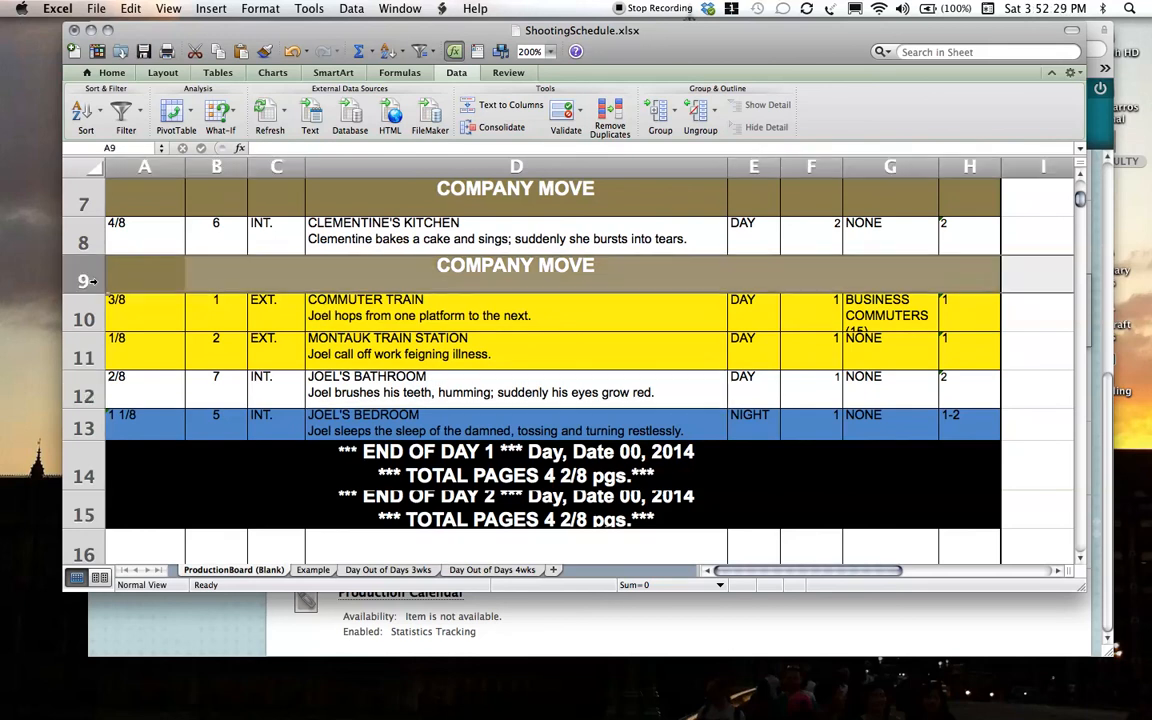
right_click(83, 281)
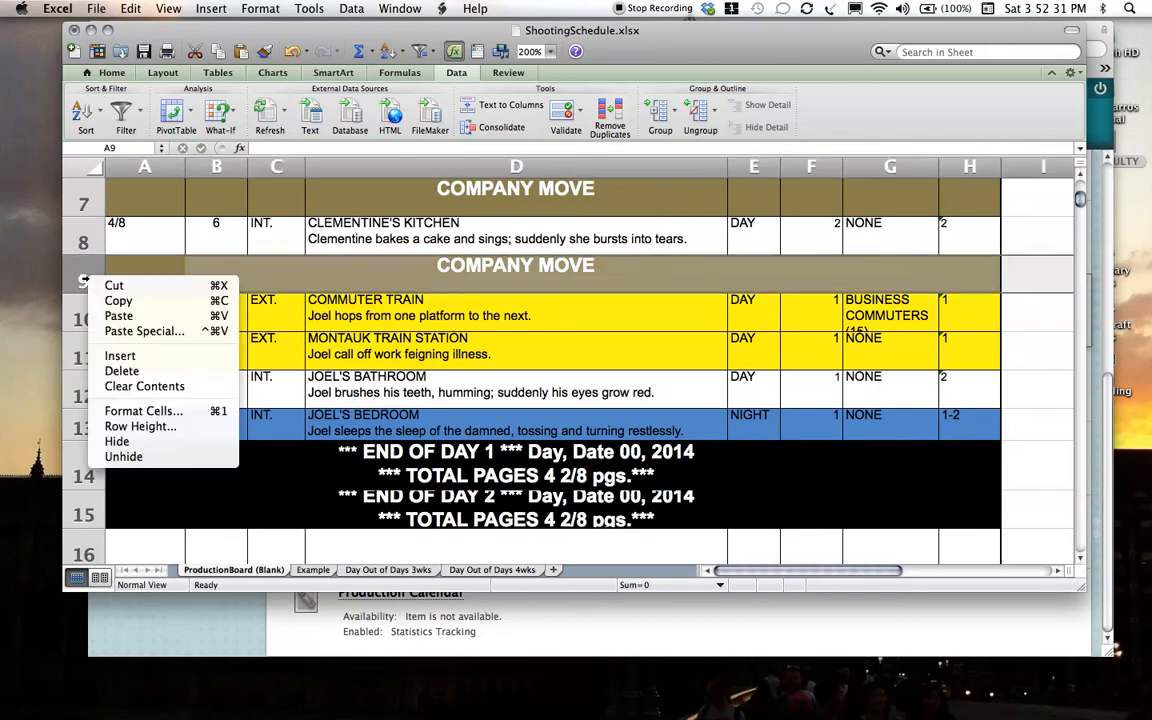
click(95, 306)
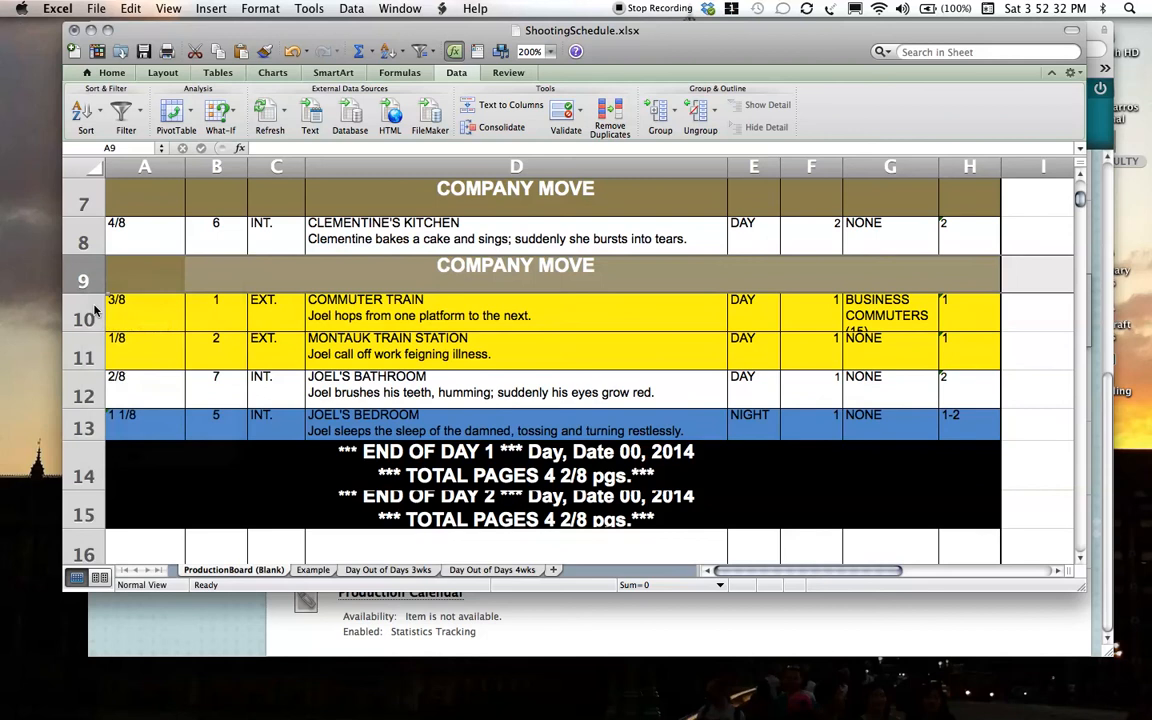
click(81, 378)
right_click(81, 383)
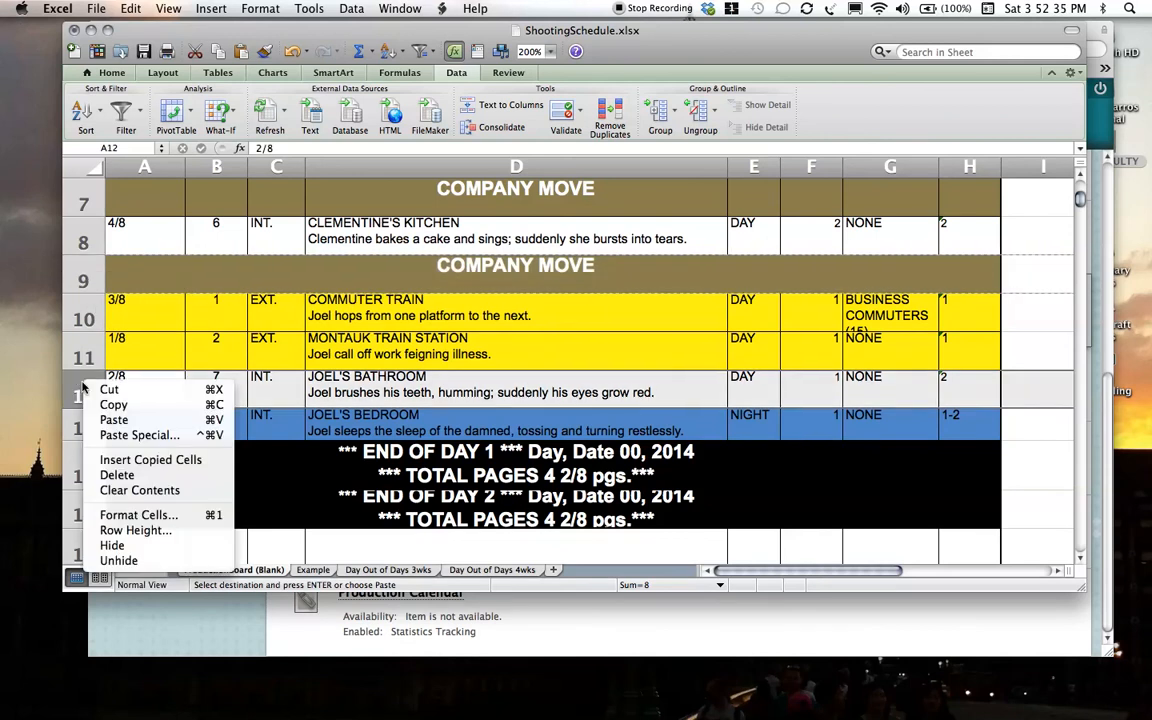
click(100, 459)
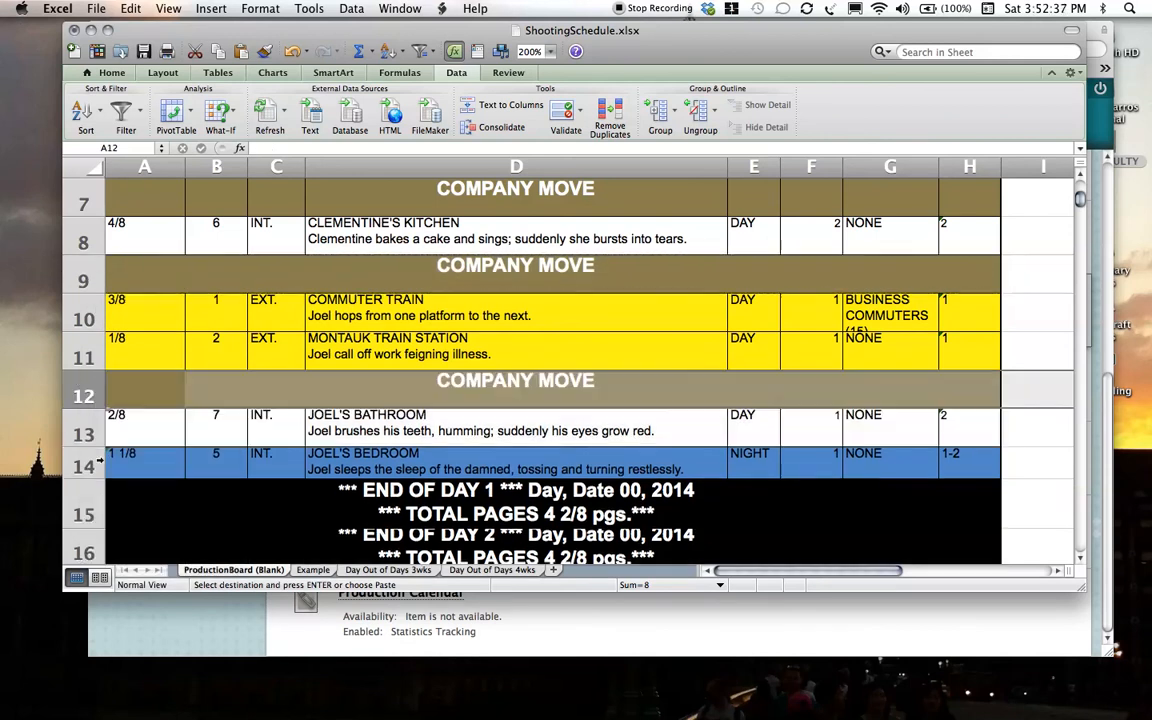
click(467, 271)
click(420, 385)
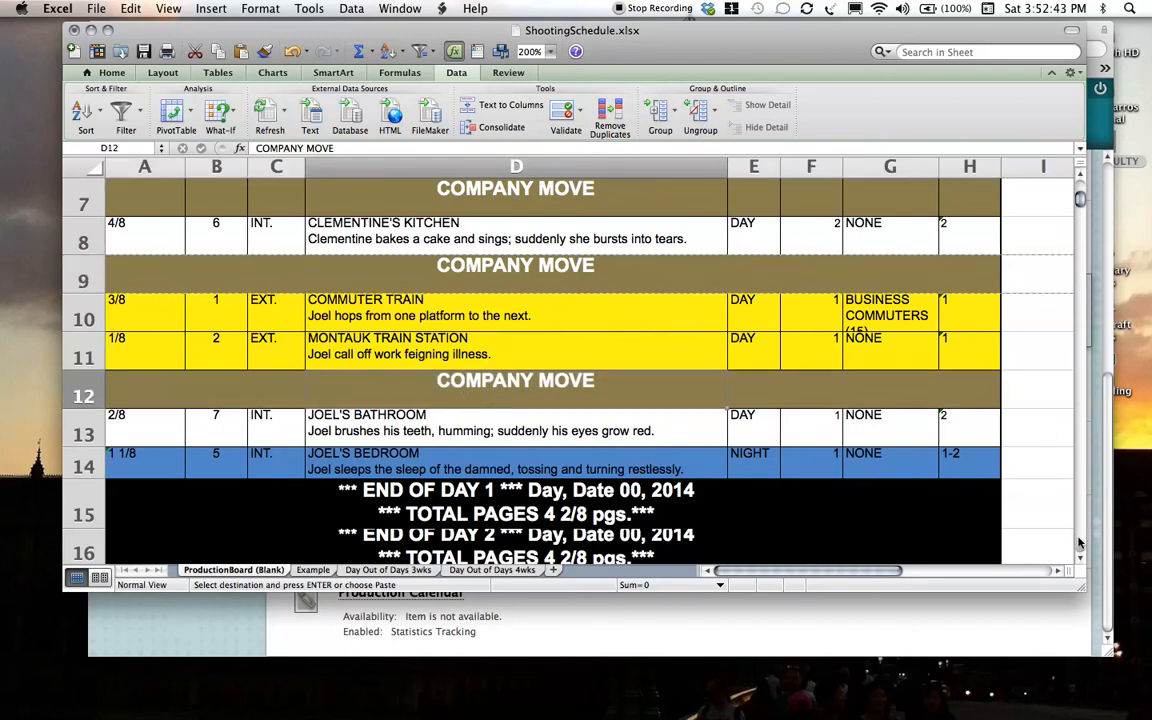
scroll(973, 504, down, 2)
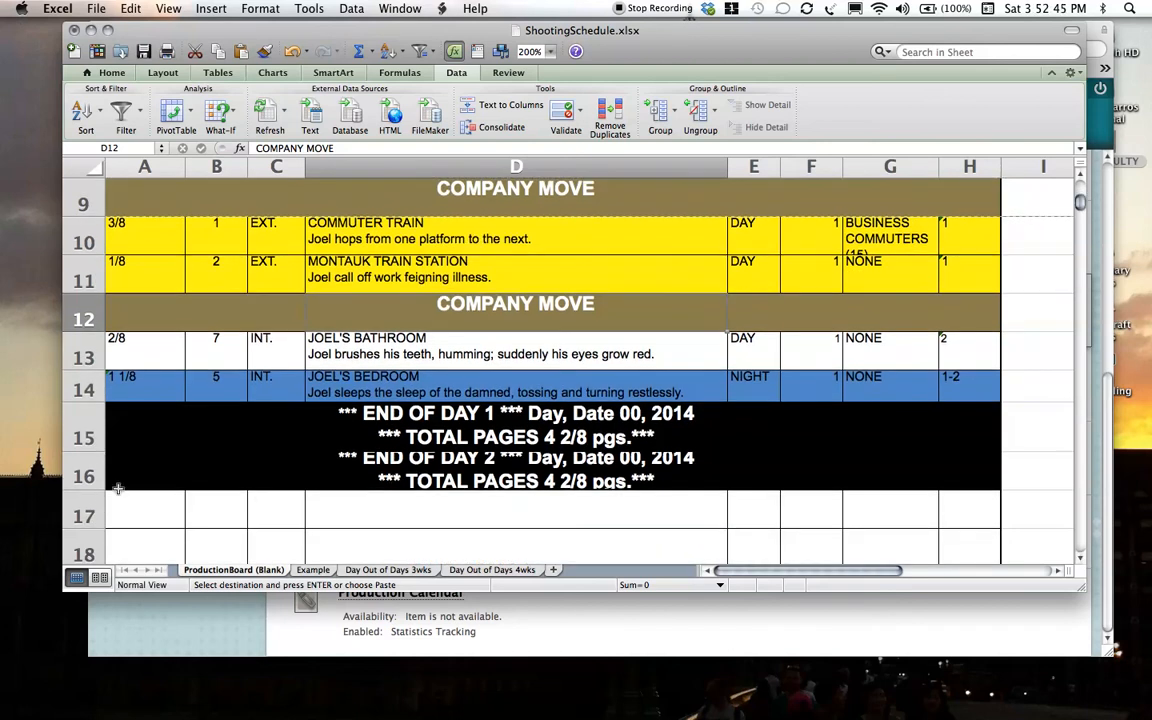
Delete the END OF DAY 2 row at row 16, below the END OF DAY 1 row.
click(86, 477)
right_click(86, 477)
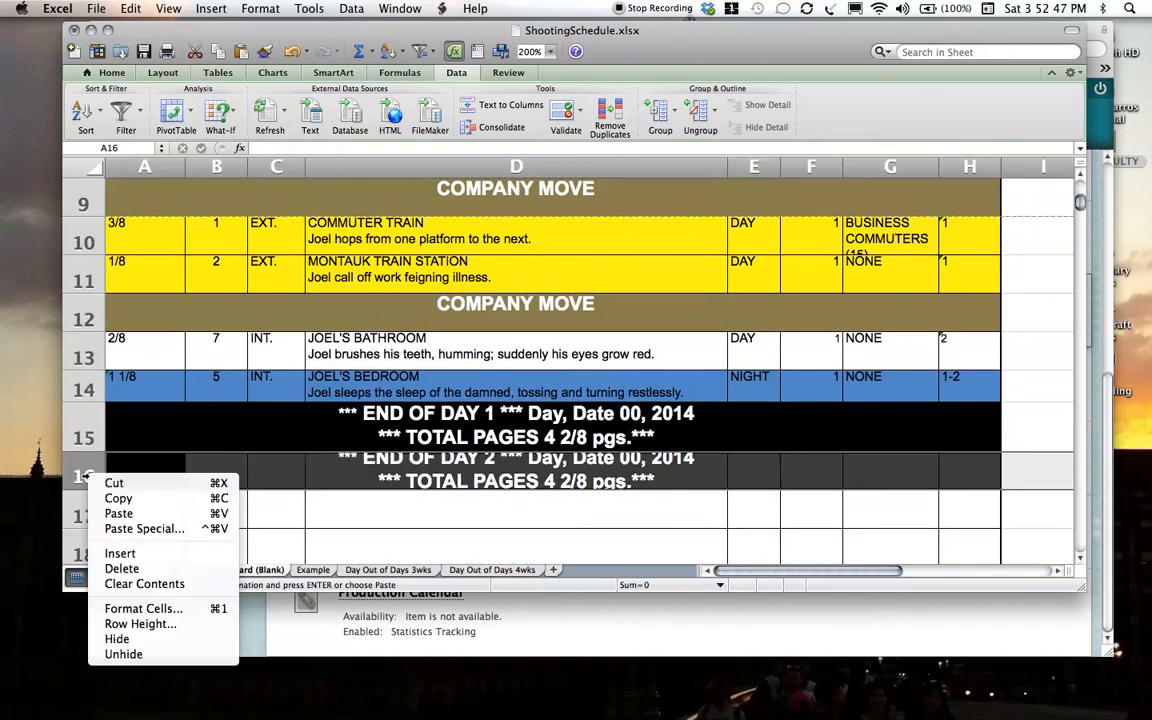
click(152, 571)
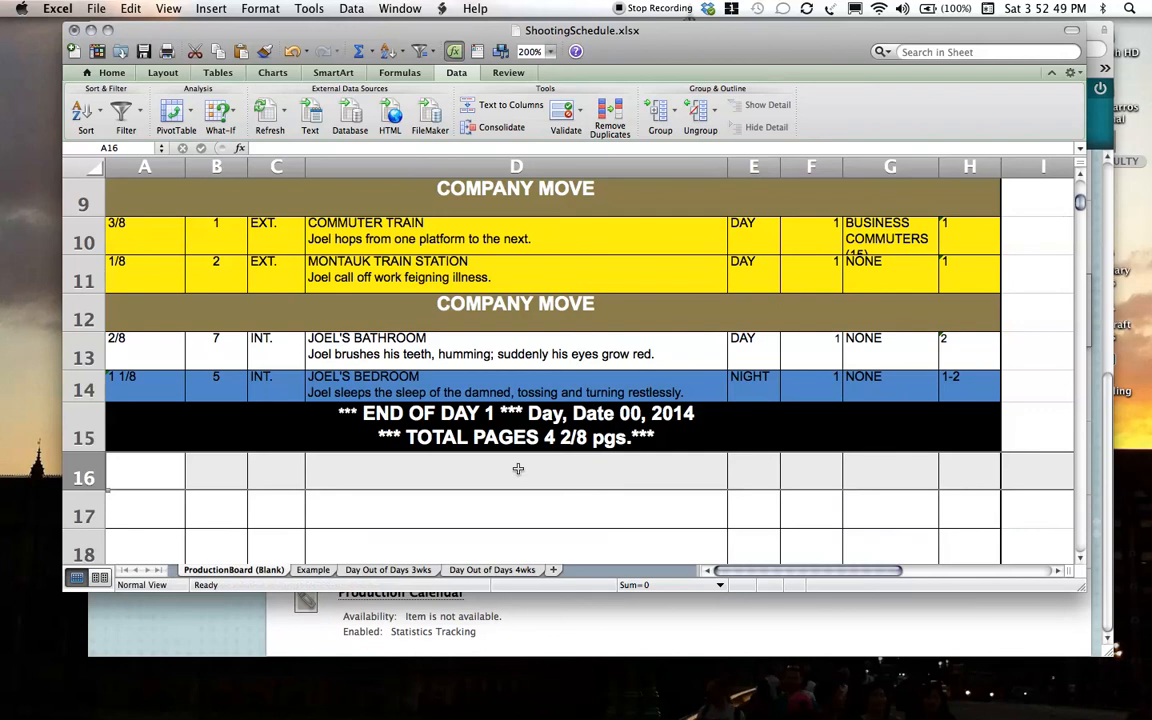
Increase the height of row 10 so the COMMUTER TRAIN strip's BUSINESS COMMUTERS (15) entry fits.
click(461, 405)
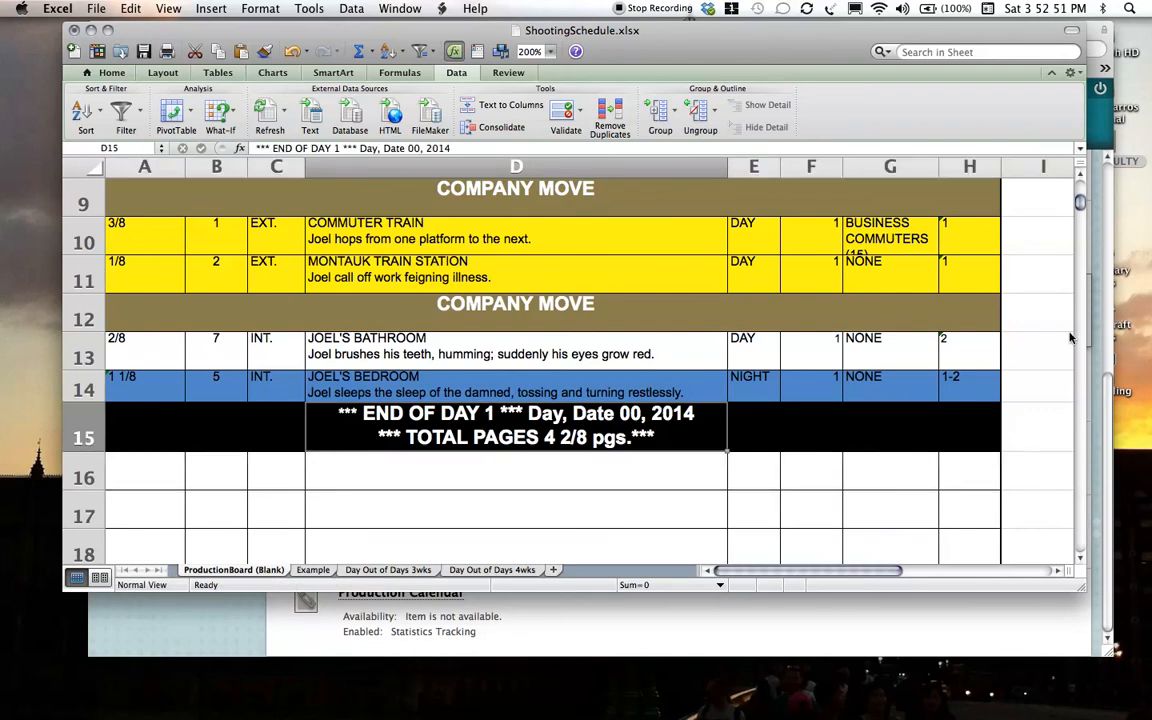
drag(1079, 203, 1079, 193)
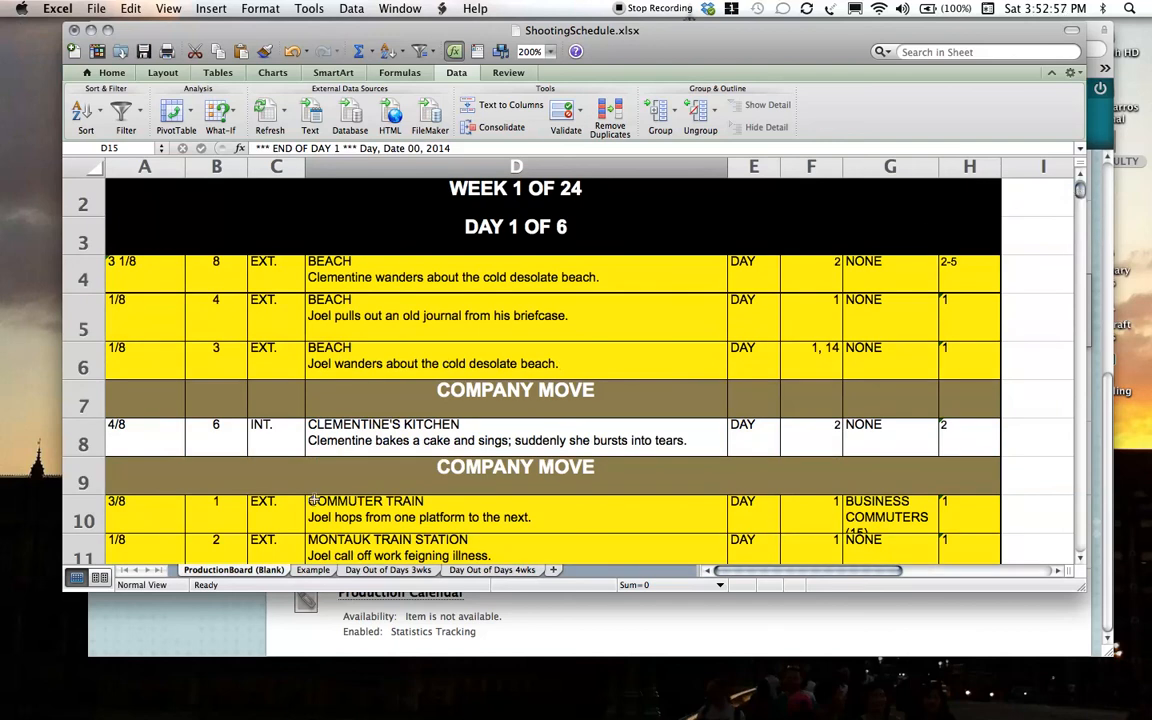
drag(78, 533, 78, 544)
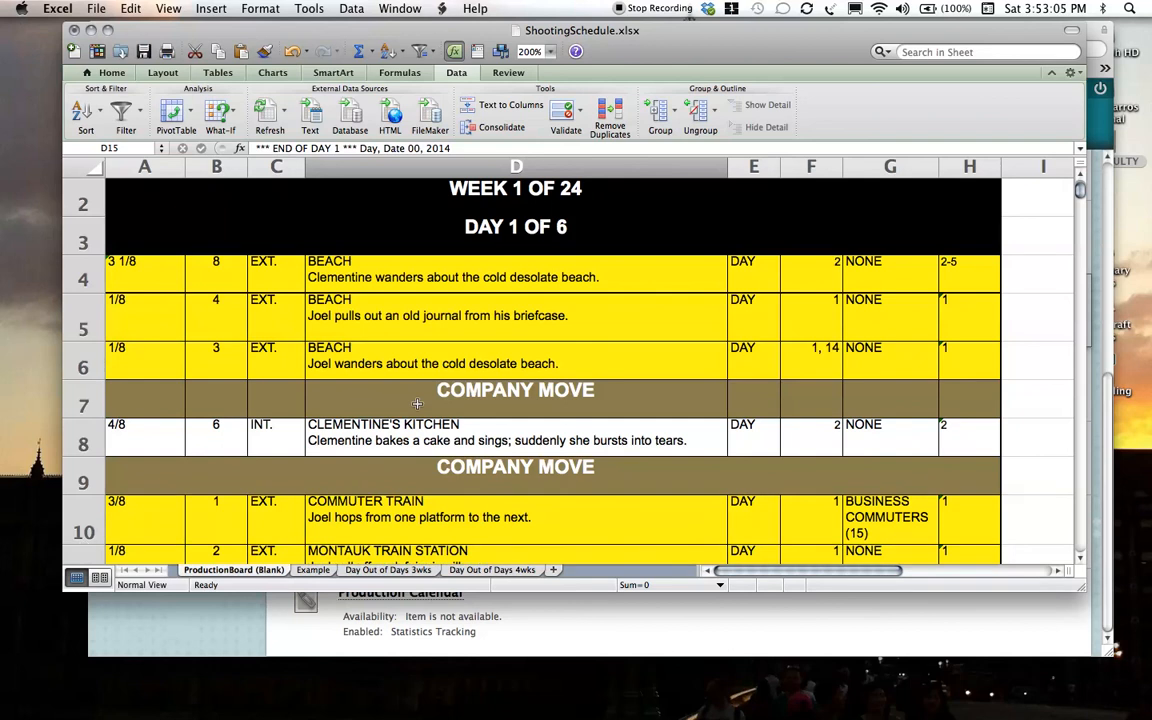
Replace the Day placeholder in the END OF DAY 1 row with Wed.
drag(1080, 197, 1081, 205)
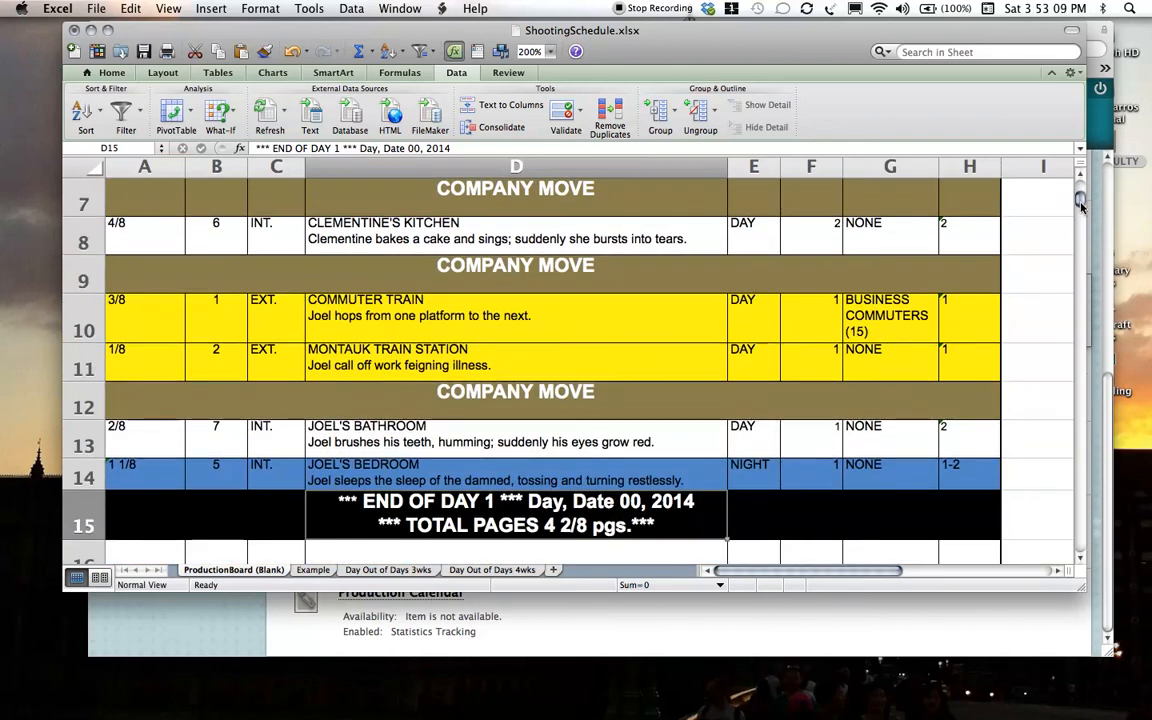
double_click(563, 507)
key(BackSpace)
key(BackSpace)
key(BackSpace)
text(Wed.)
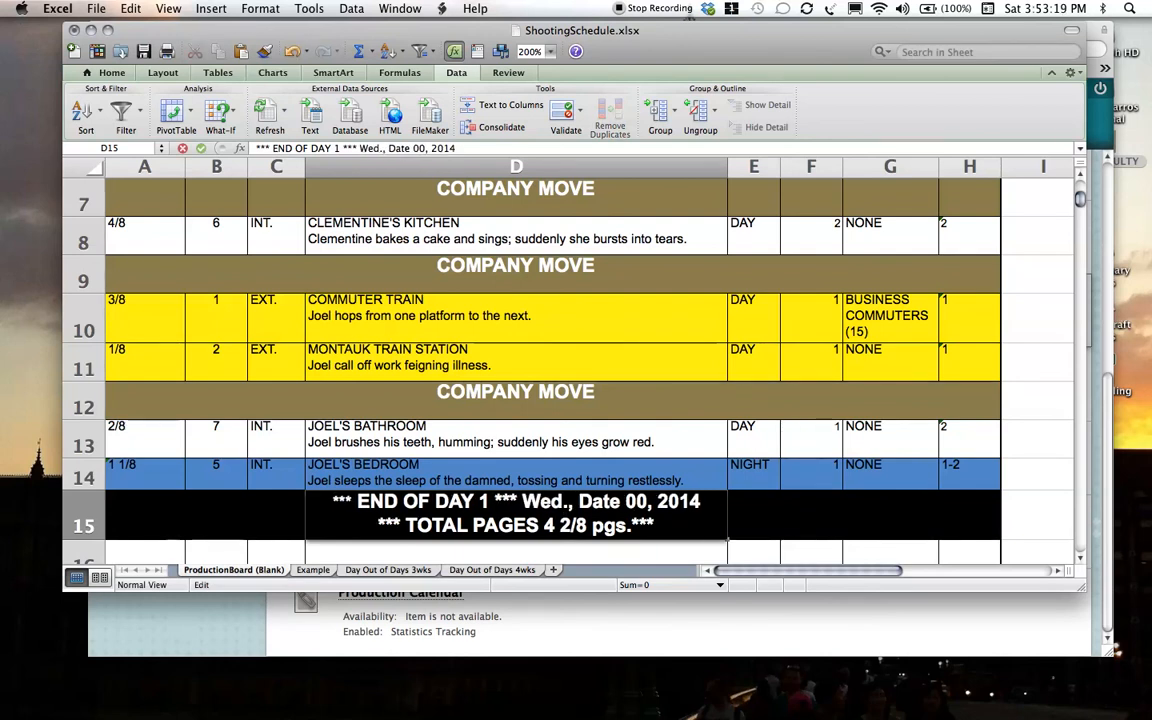
Set the date in the END OF DAY 1 row to May 09, 2015.
double_click(599, 501)
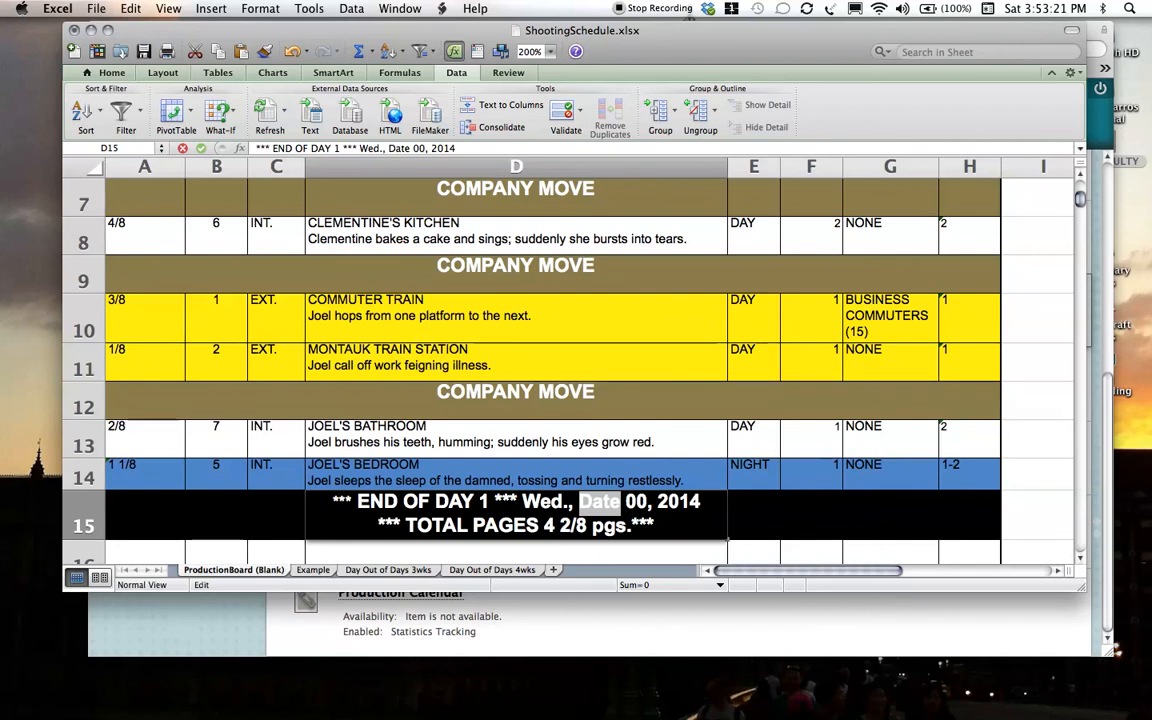
text(May)
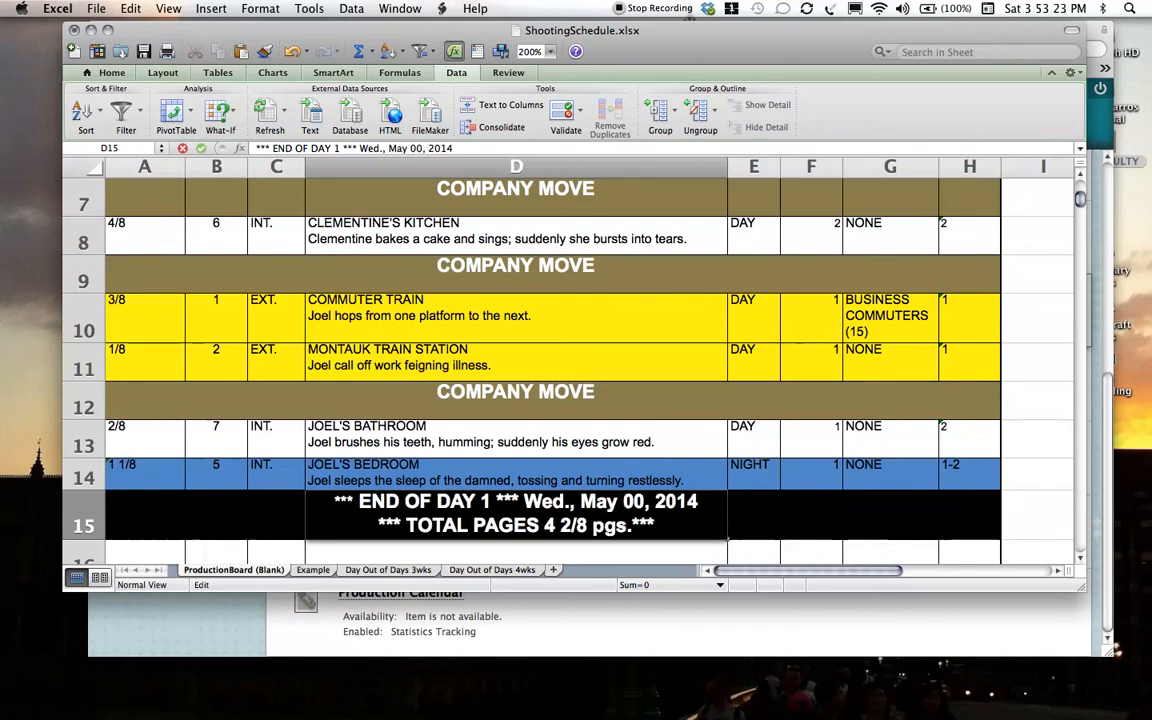
key(BackSpace)
text(9)
key(BackSpace)
text(5)
key(Return)
click(591, 487)
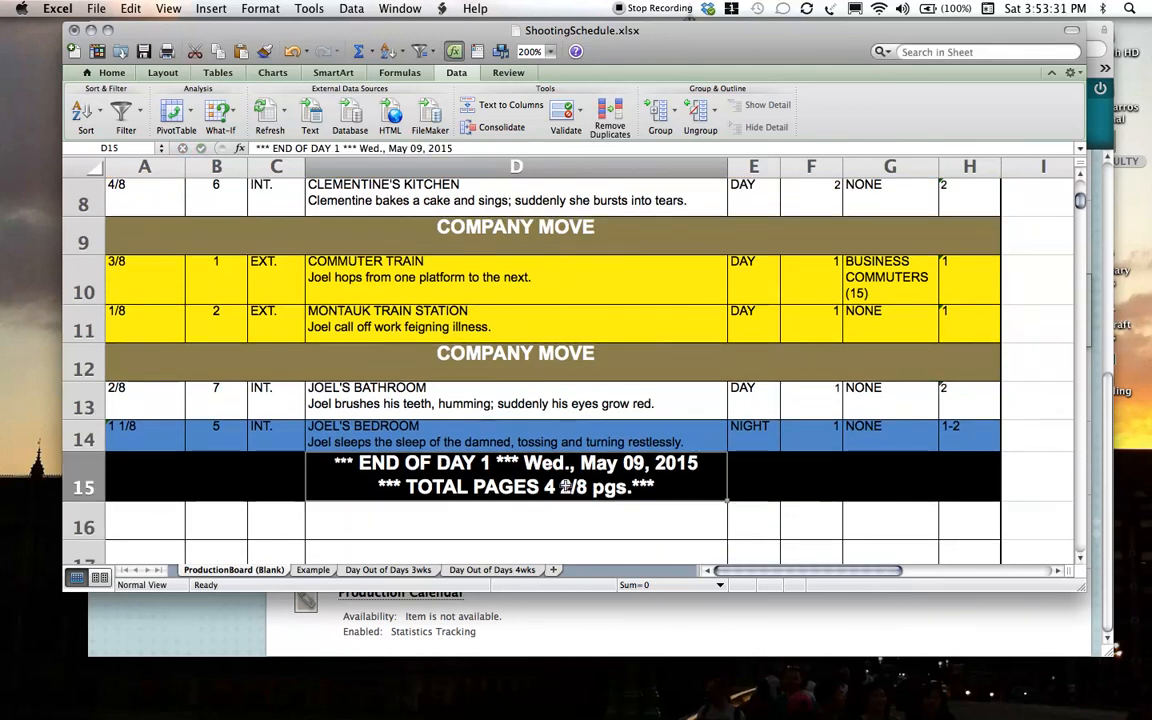
Review the Day 1 strips' page counts in column A against the total pages in the END OF DAY 1 row.
click(126, 430)
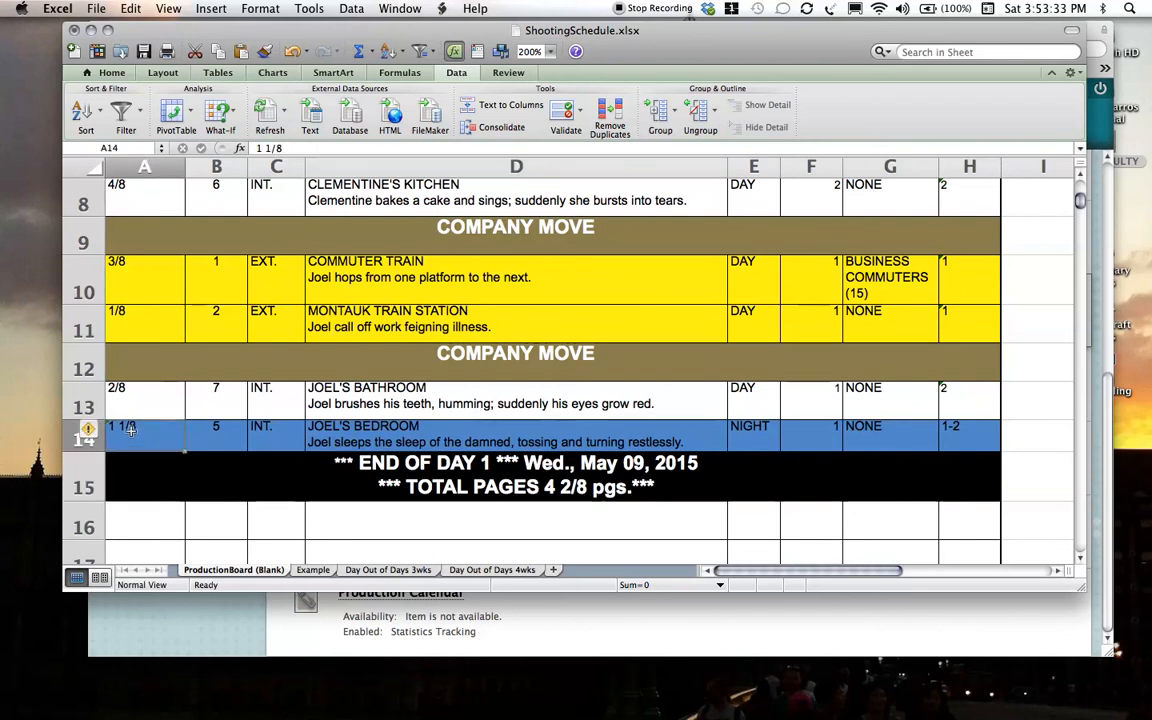
click(128, 405)
click(124, 362)
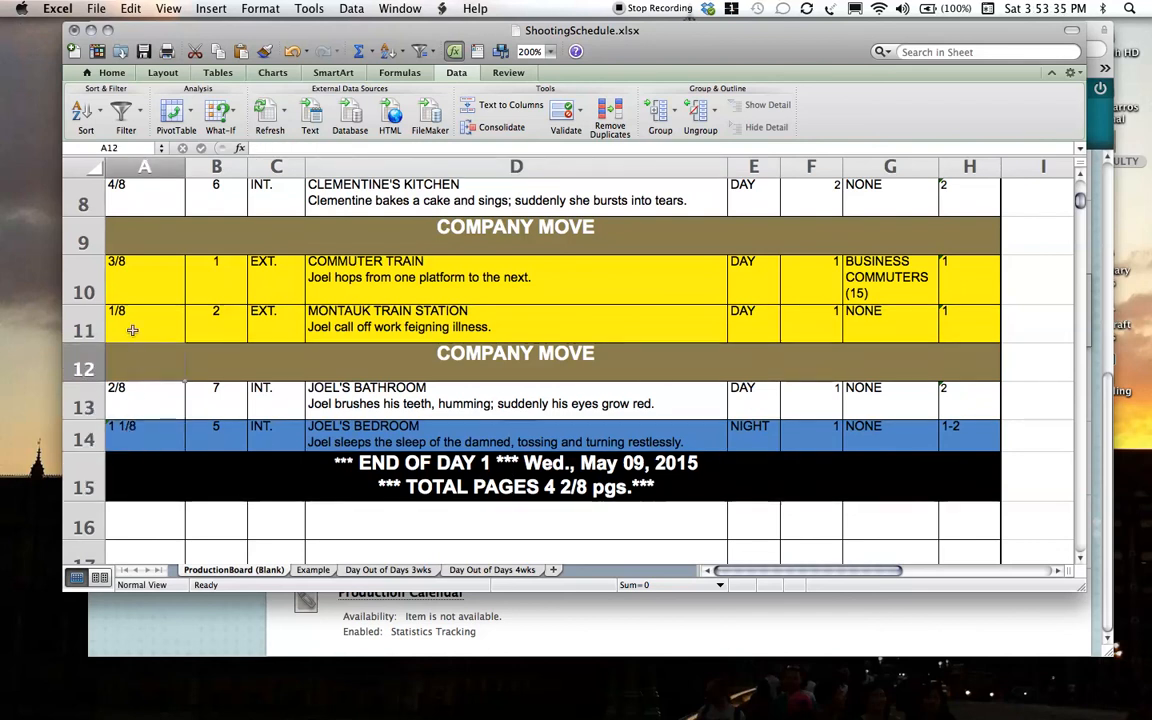
click(132, 326)
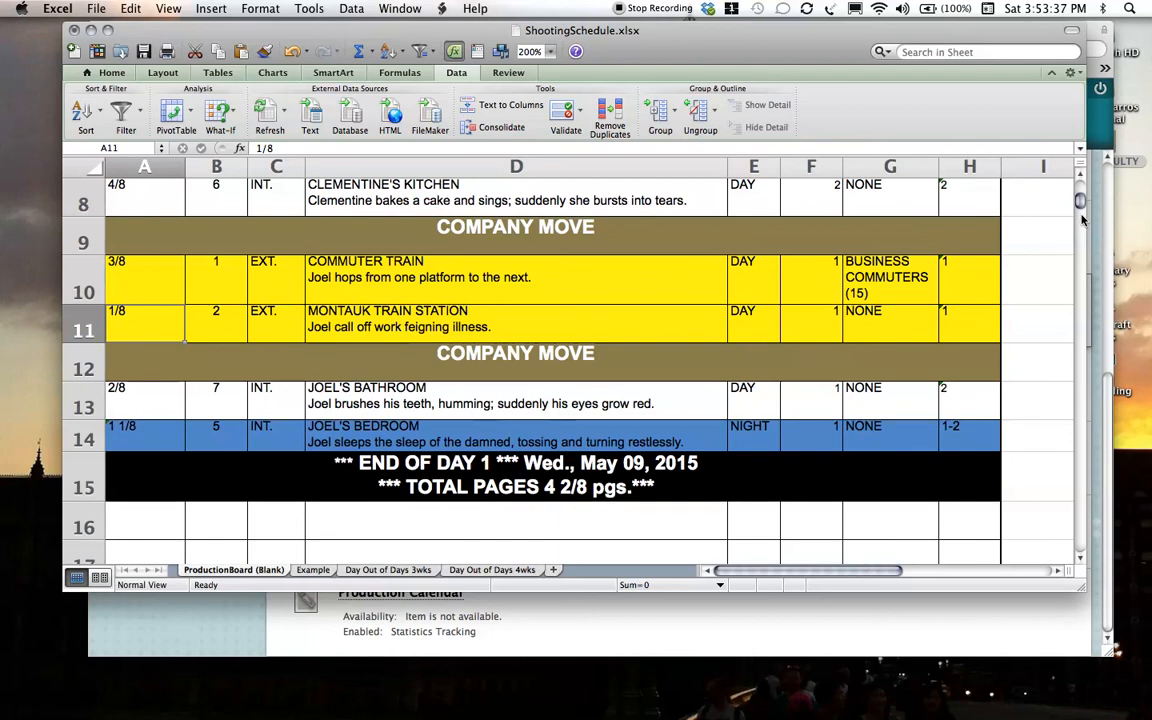
drag(1080, 205, 1080, 195)
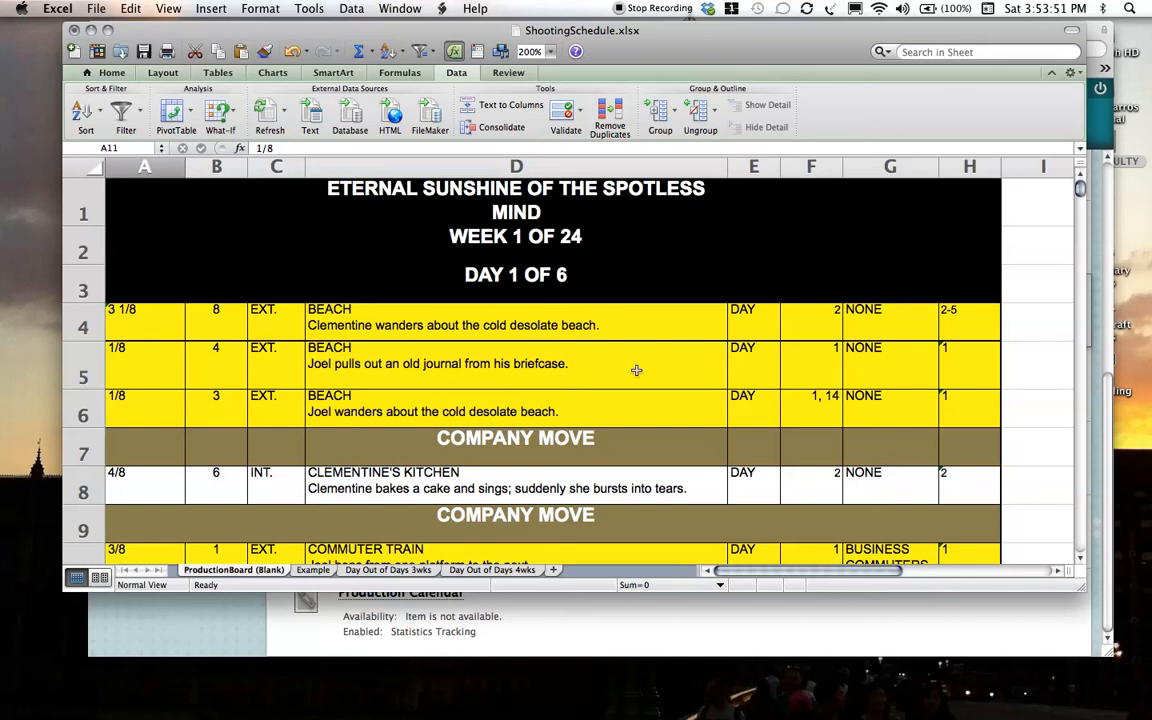
drag(1079, 197, 1080, 207)
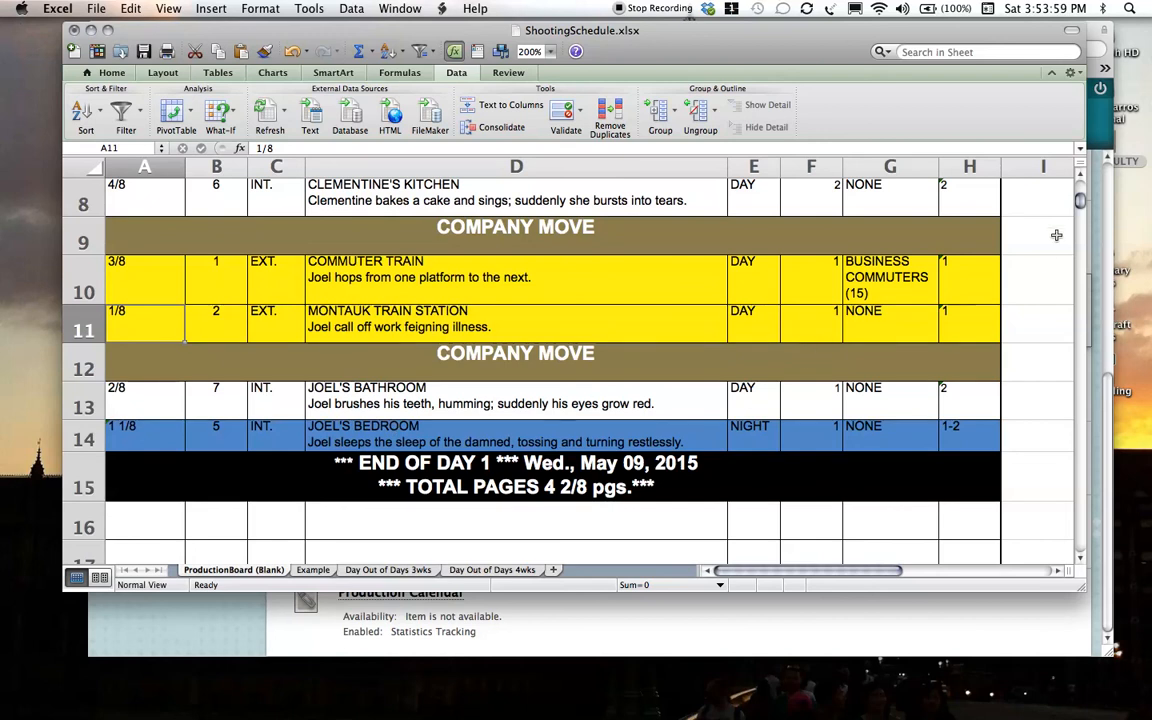
drag(1080, 201, 1080, 188)
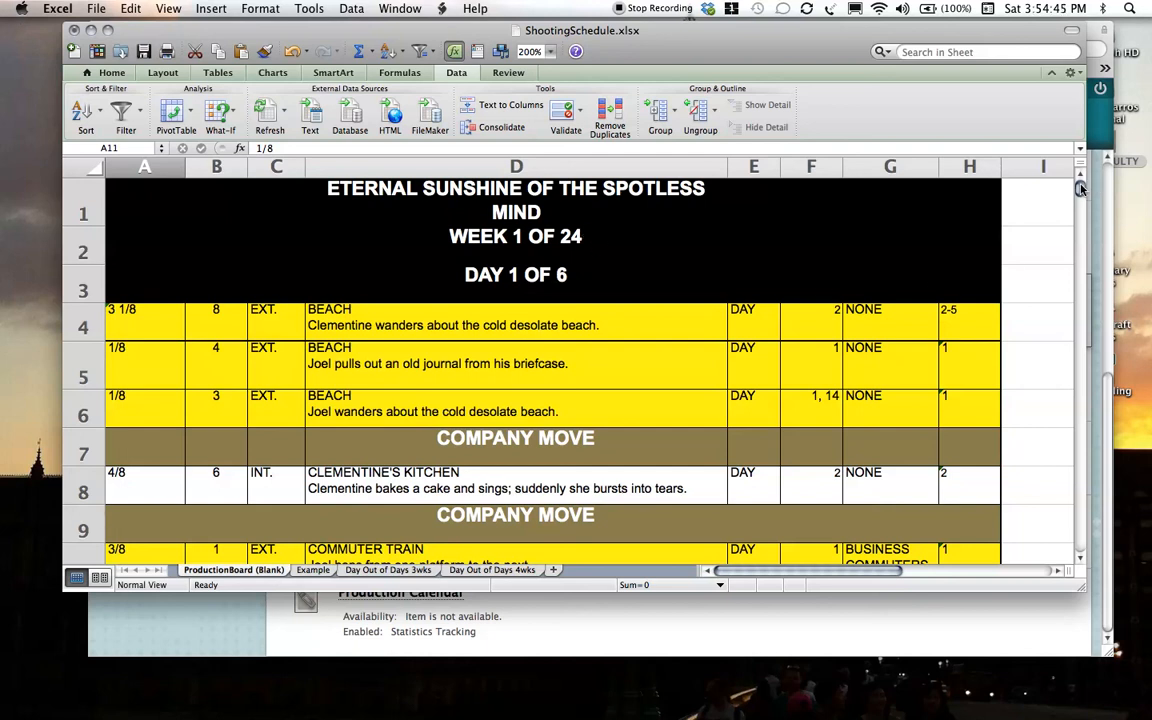
drag(1080, 190, 1080, 201)
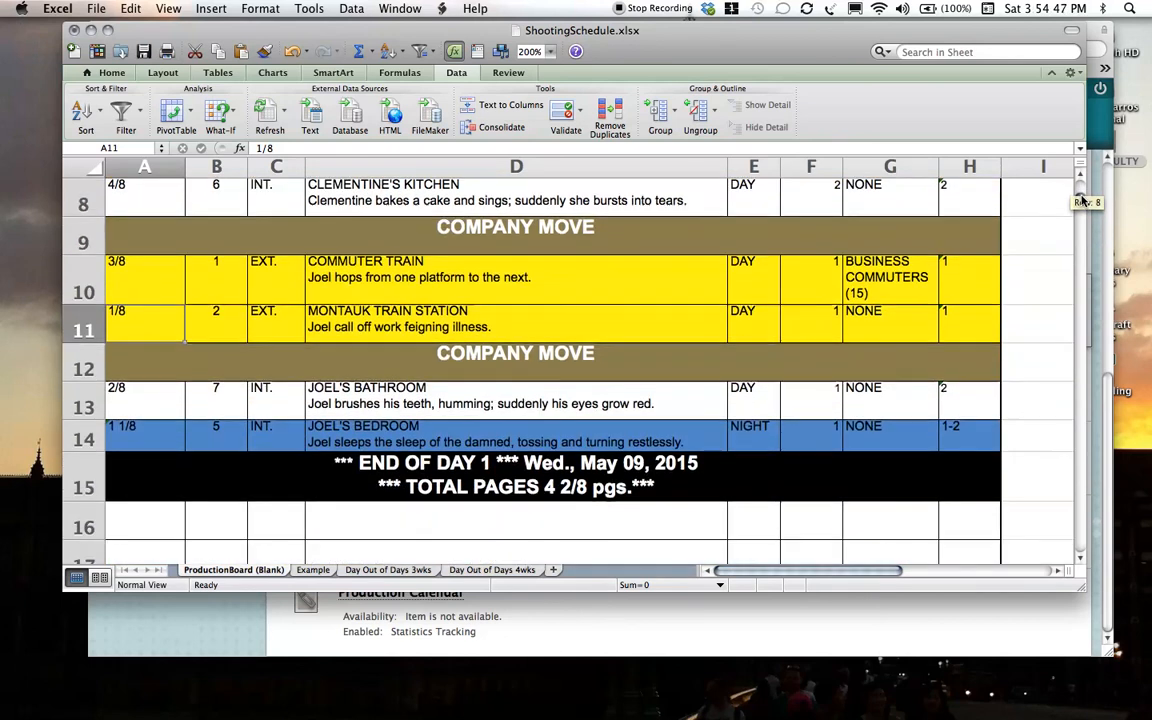
click(497, 494)
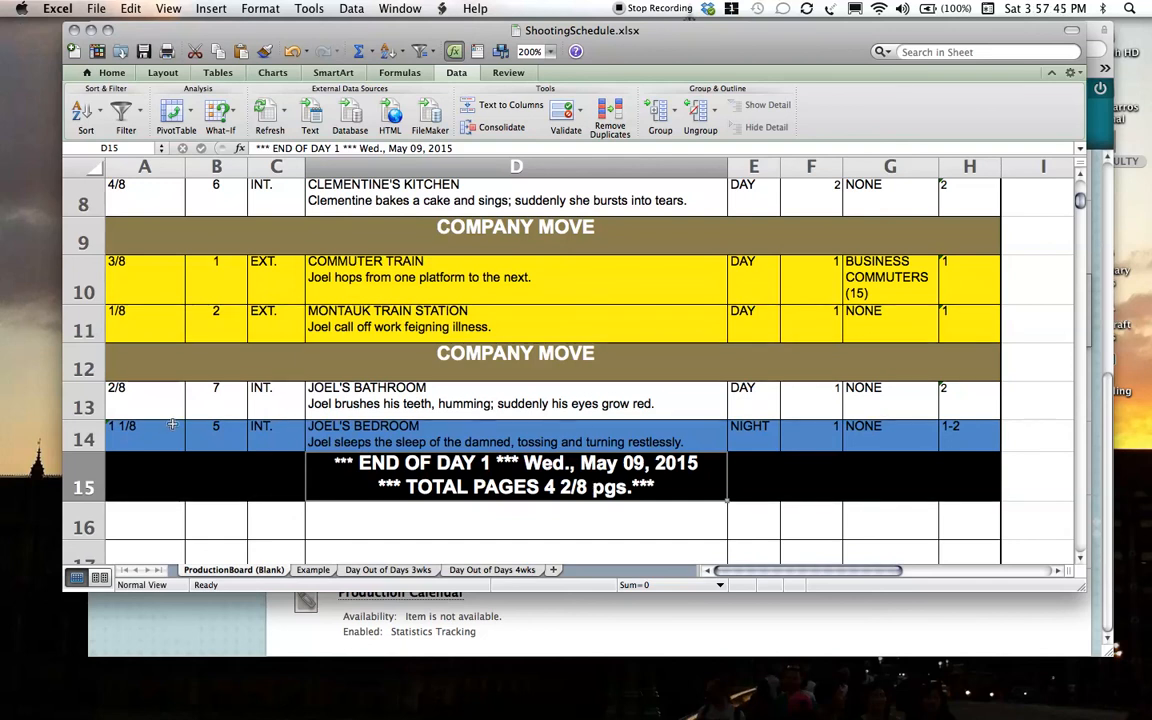
Set the page count of the scene 8 BEACH strip in row 4 to 3/8.
drag(1081, 205, 1082, 186)
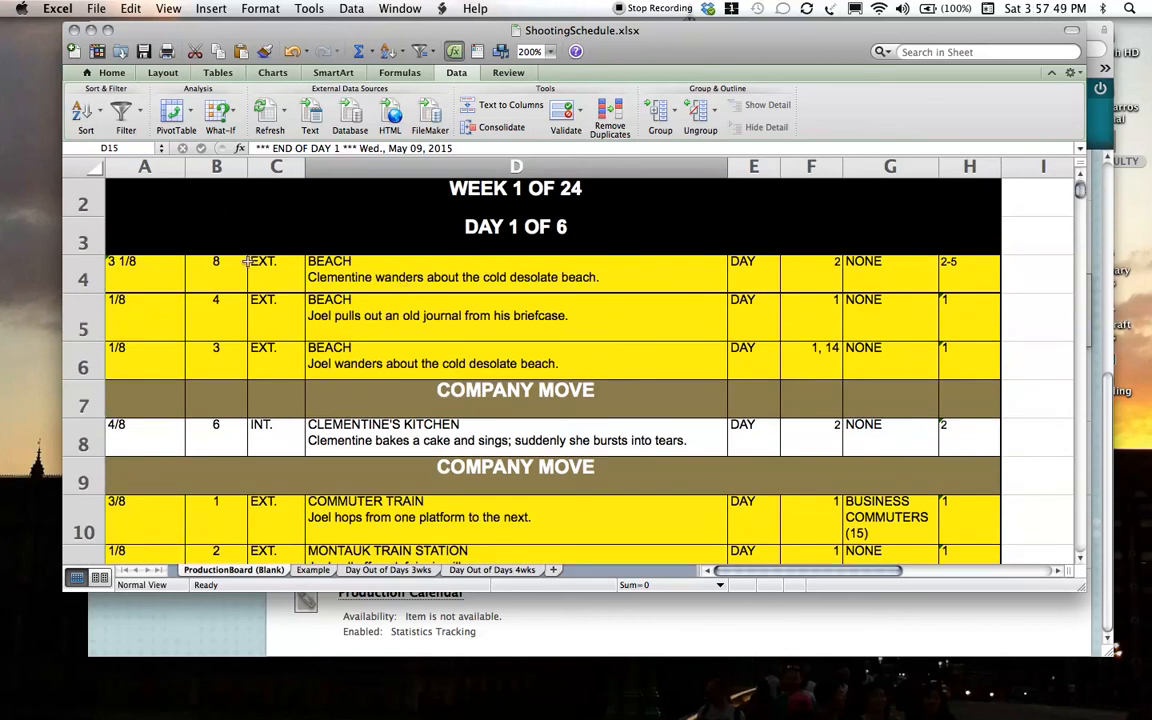
double_click(168, 261)
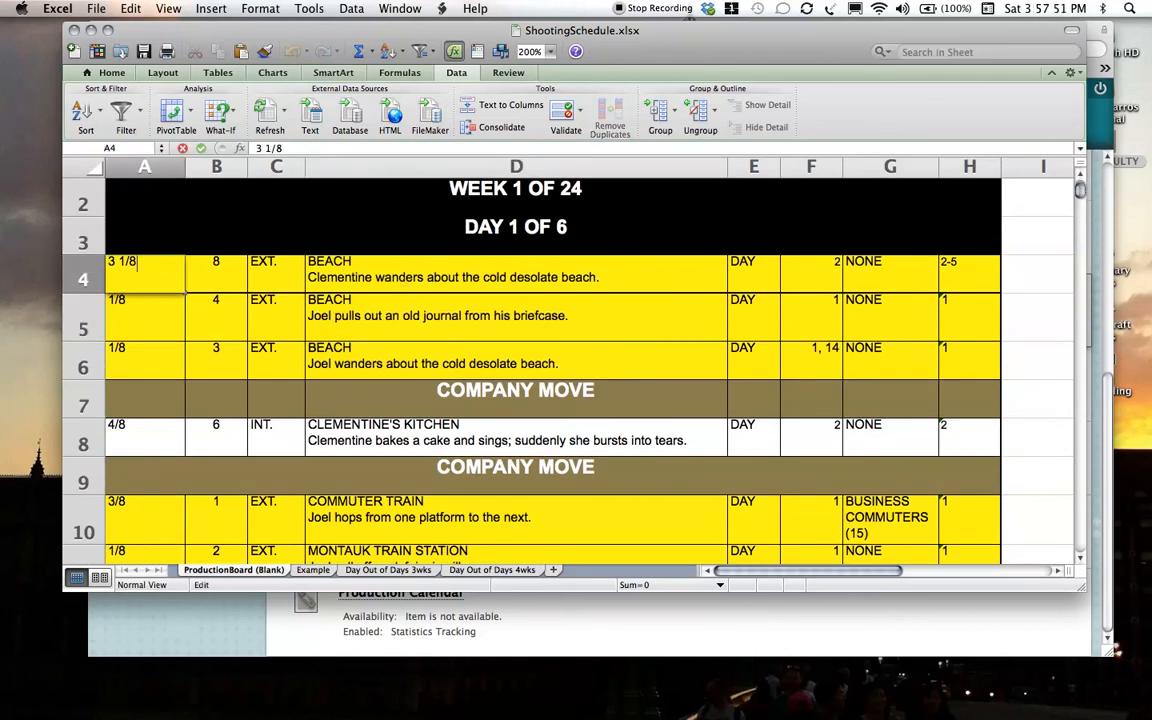
key(BackSpace)
key(BackSpace)
key(Return)
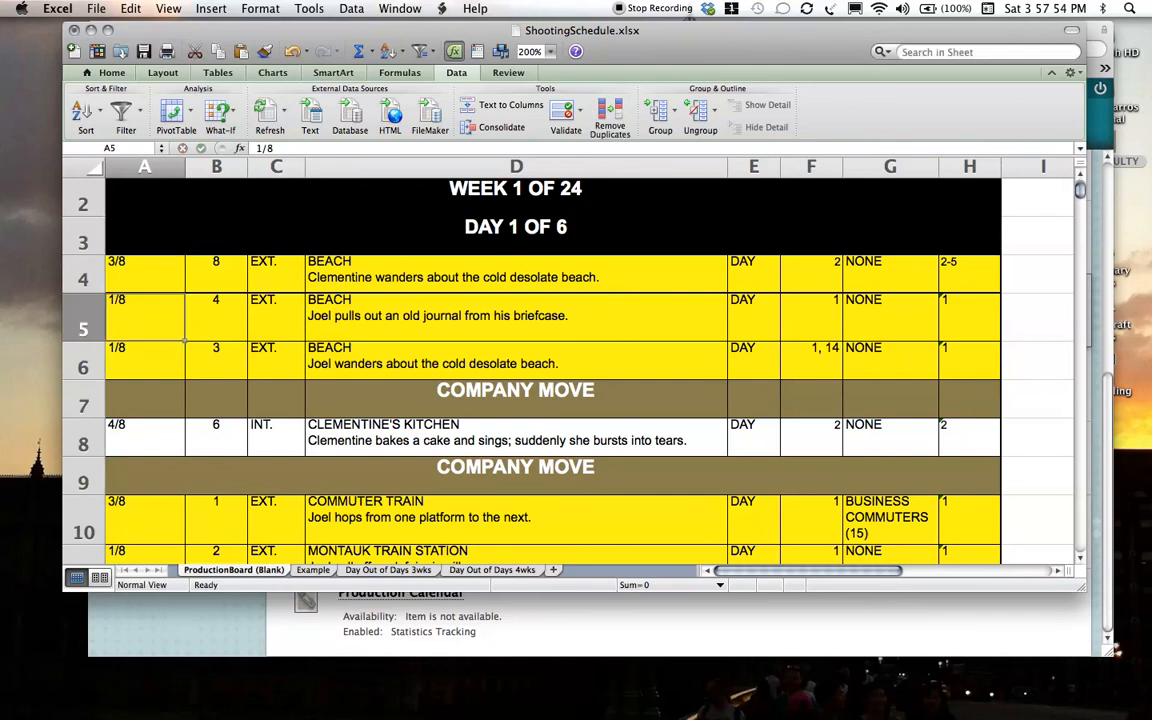
Add up the column A page counts of the three BEACH strips and the CLEMENTINE'S KITCHEN strip.
click(170, 271)
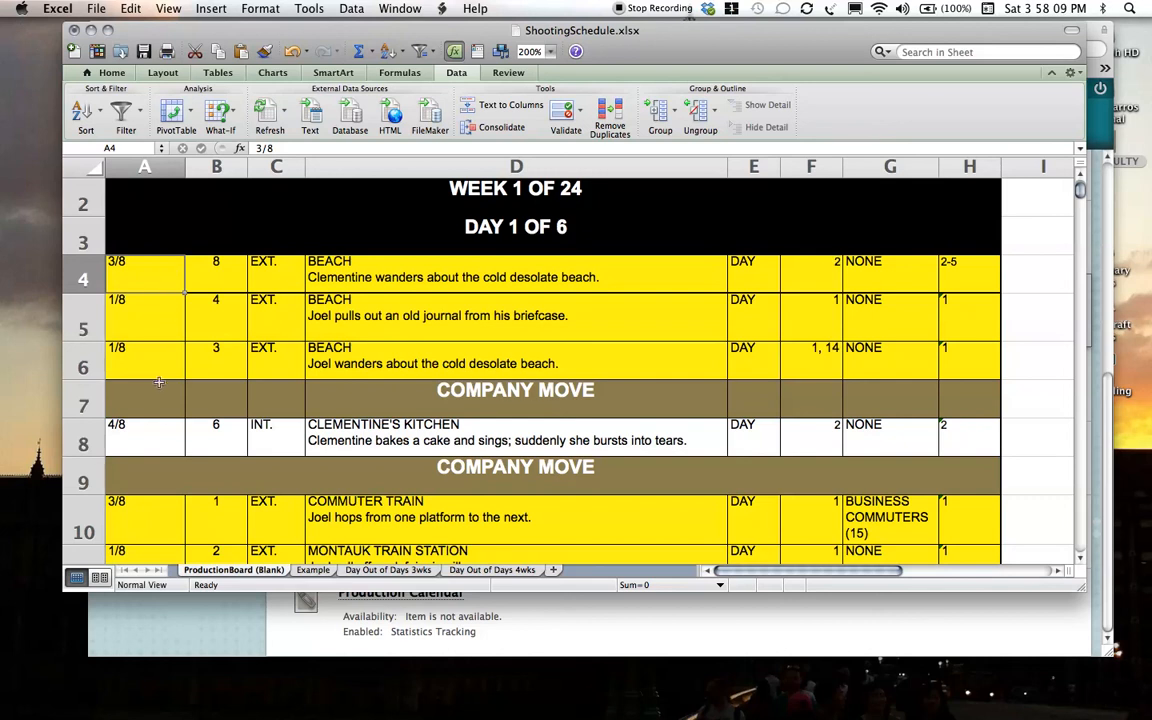
click(161, 427)
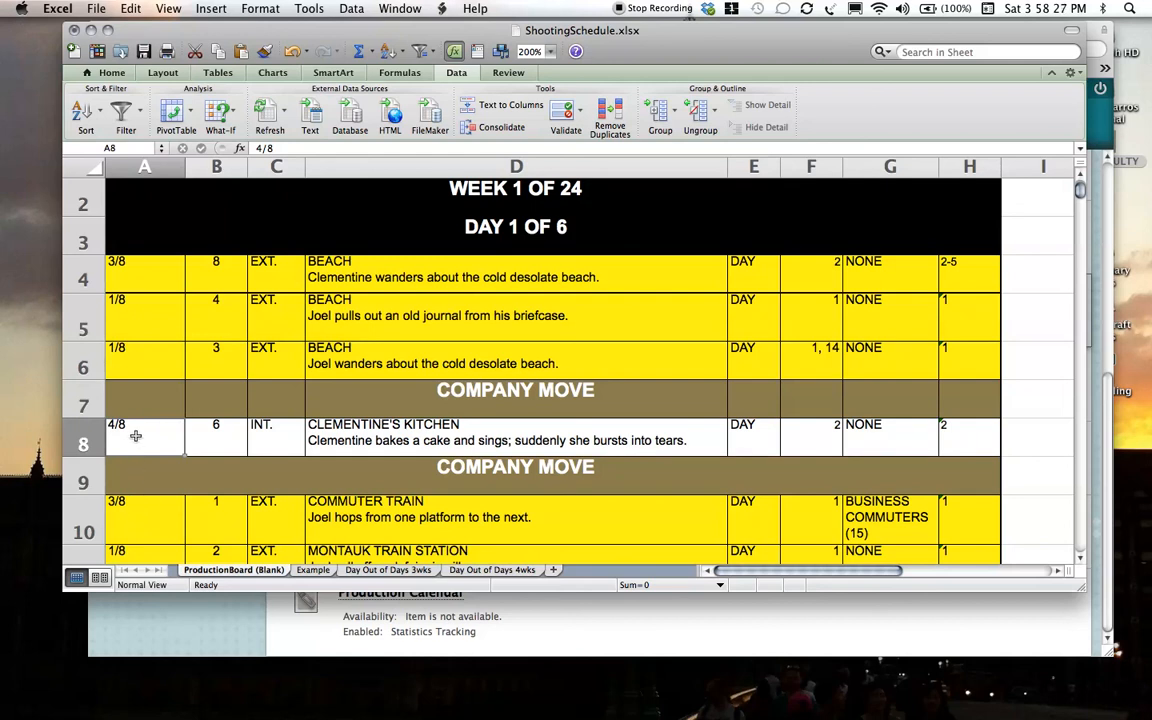
click(127, 279)
click(127, 317)
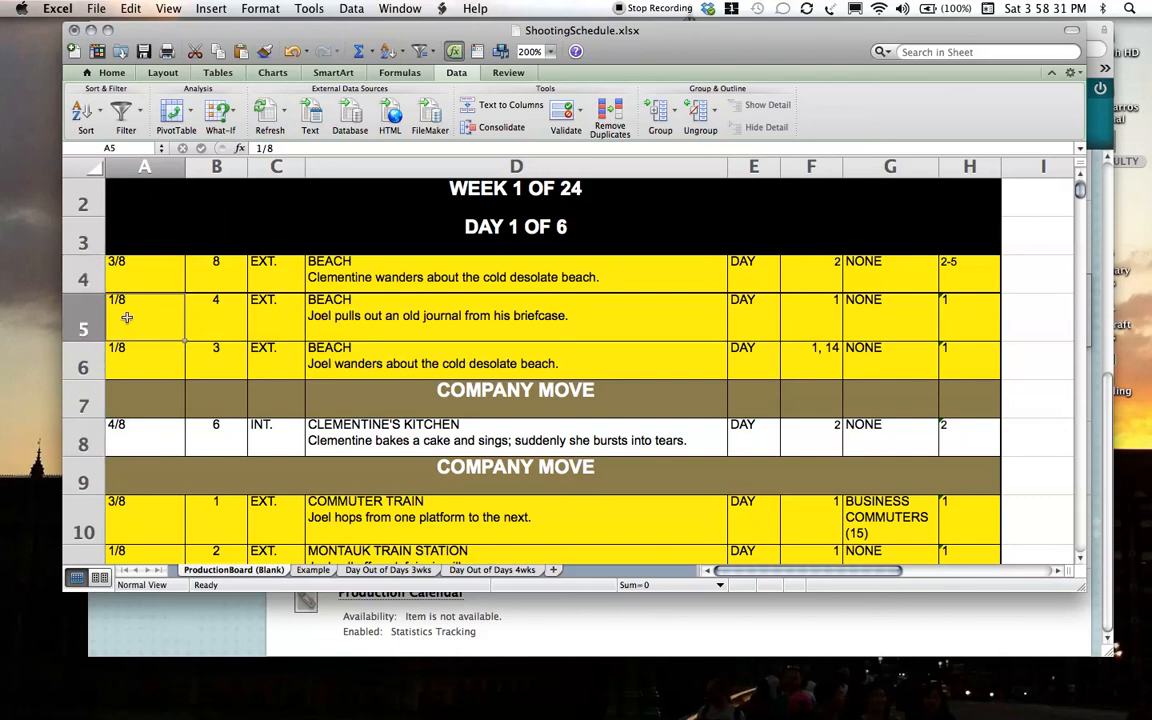
click(127, 350)
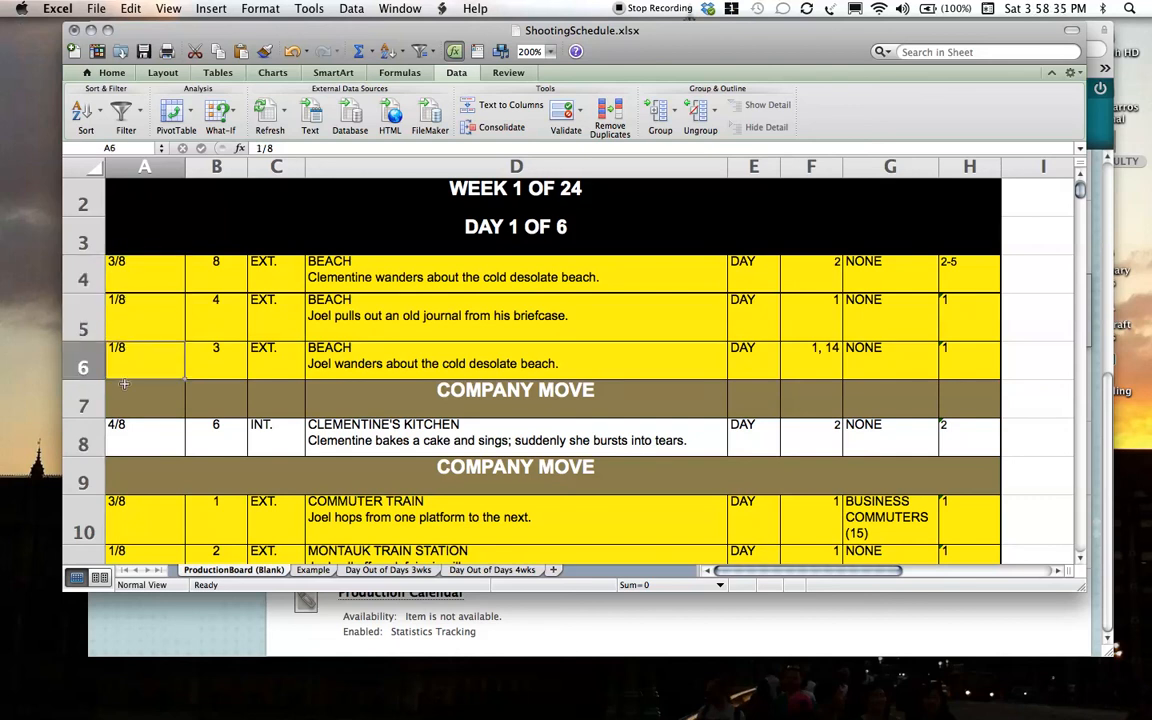
click(127, 427)
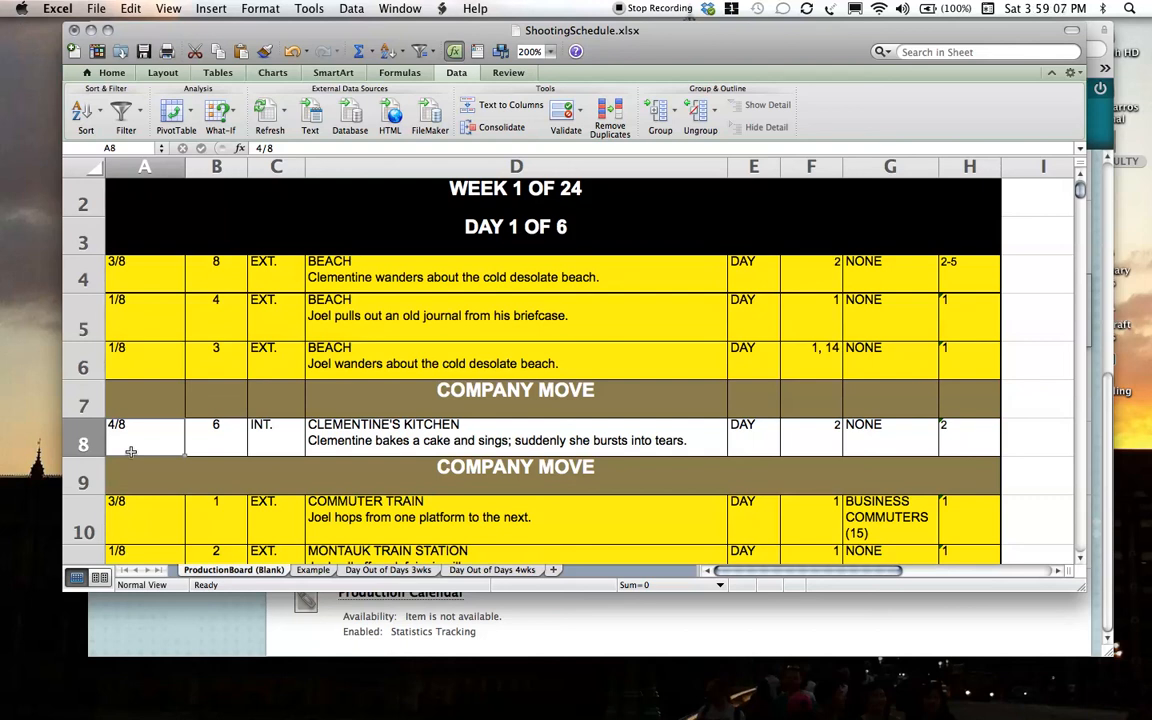
Subtract 8 from 9 in the Dashboard calculator and return to the shooting schedule.
mouse_move(420, 705)
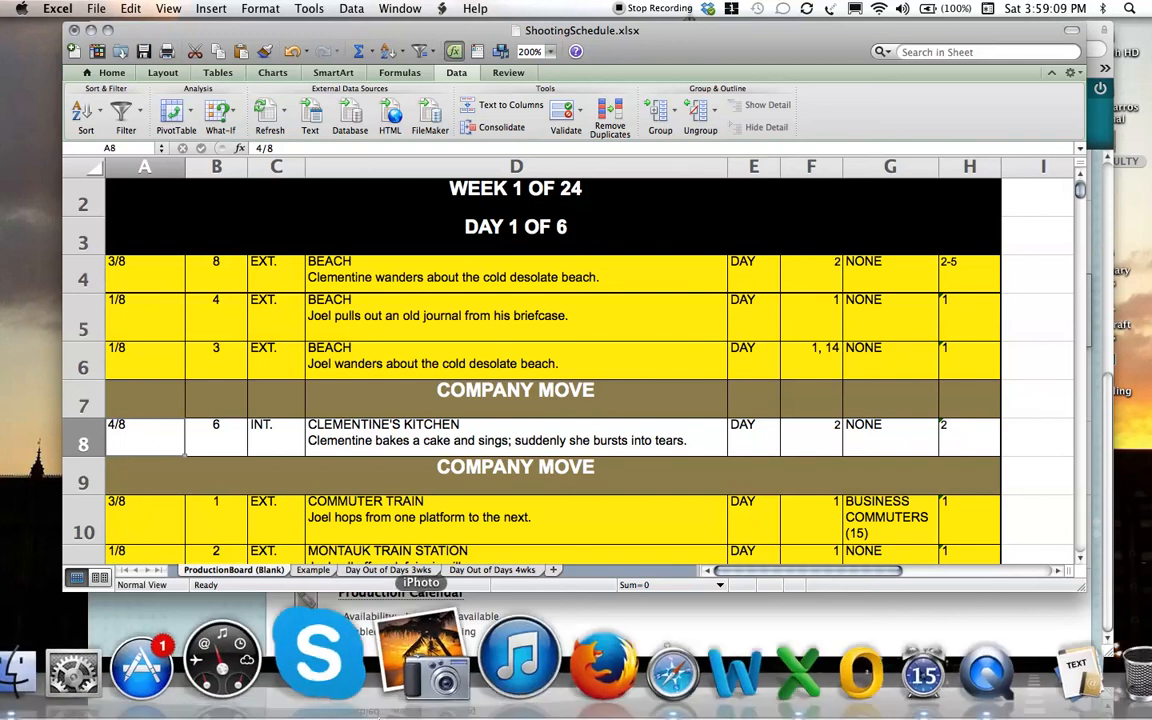
click(268, 670)
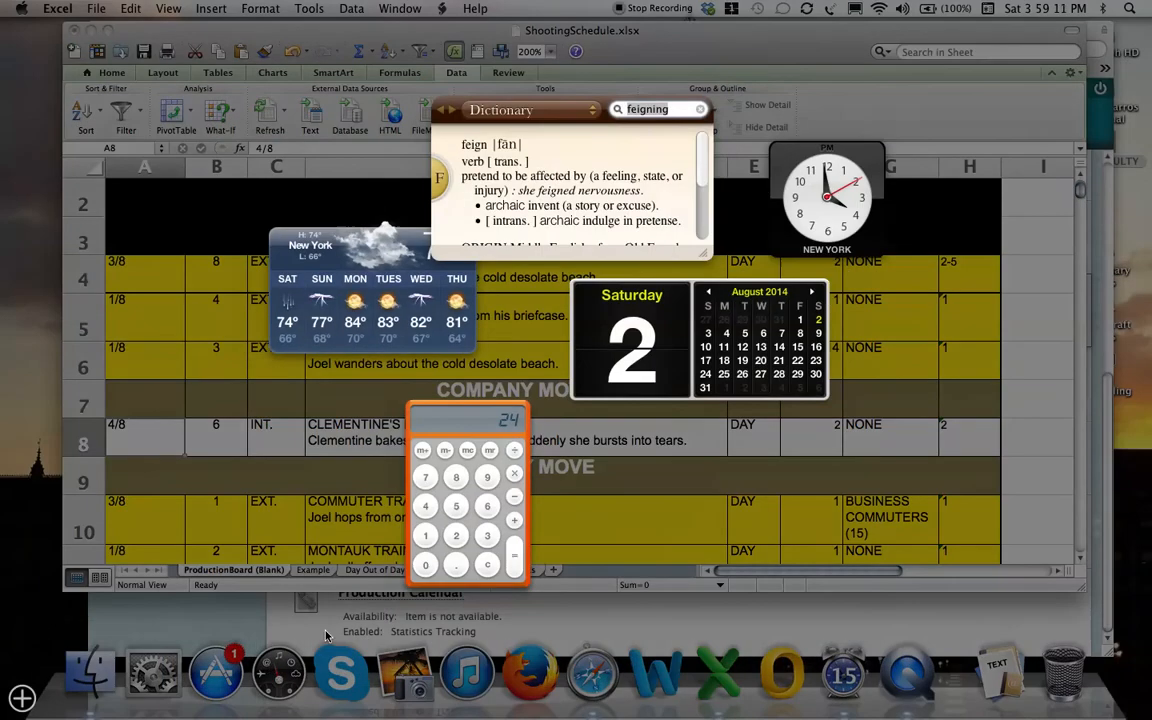
click(488, 478)
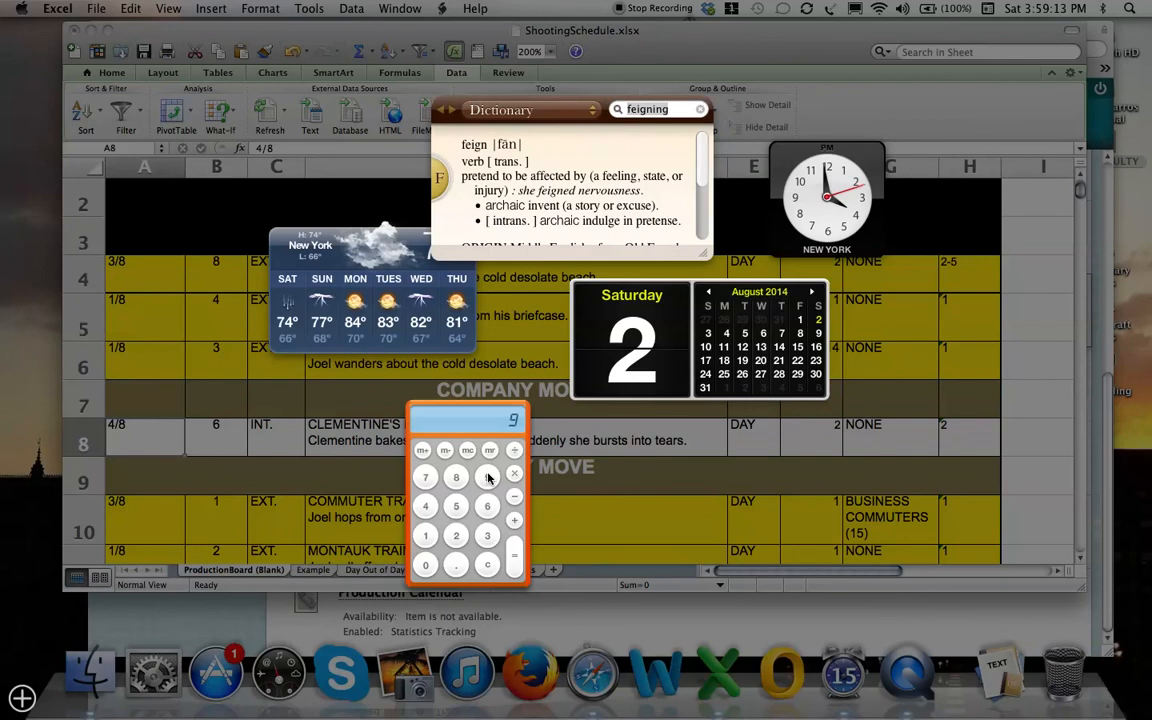
click(511, 496)
click(456, 477)
click(125, 515)
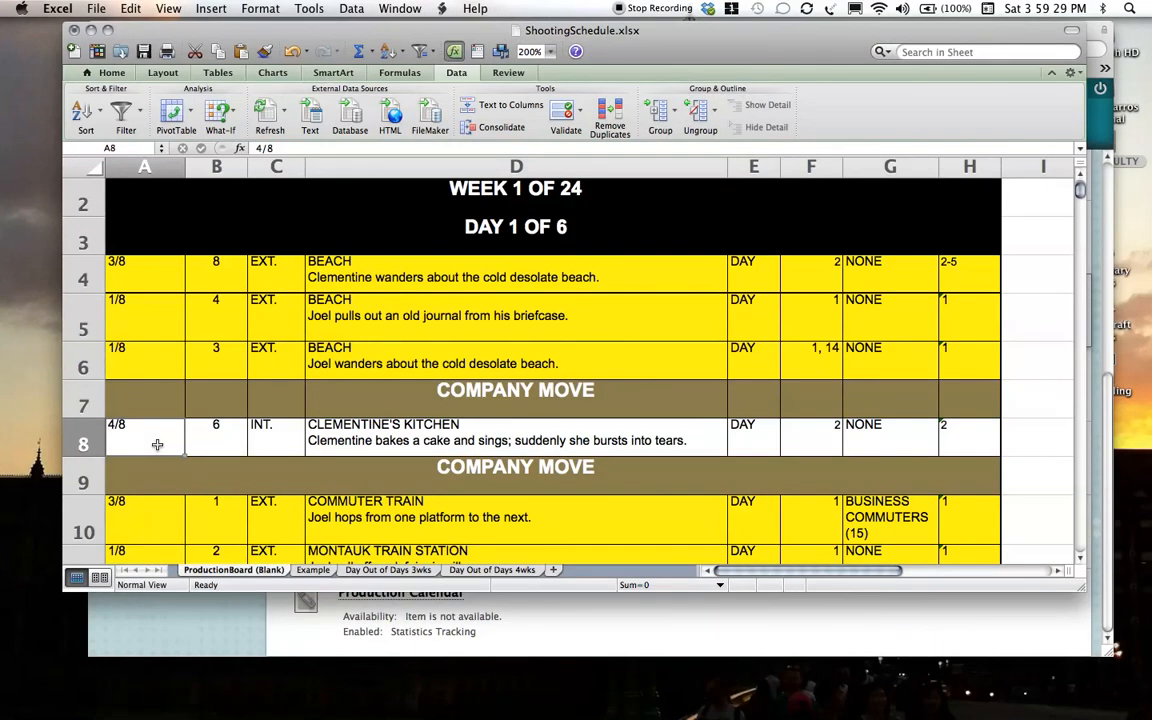
Add up the column A page counts of the COMMUTER TRAIN, MONTAUK TRAIN STATION, JOEL'S BATHROOM and JOEL'S BEDROOM strips.
click(155, 516)
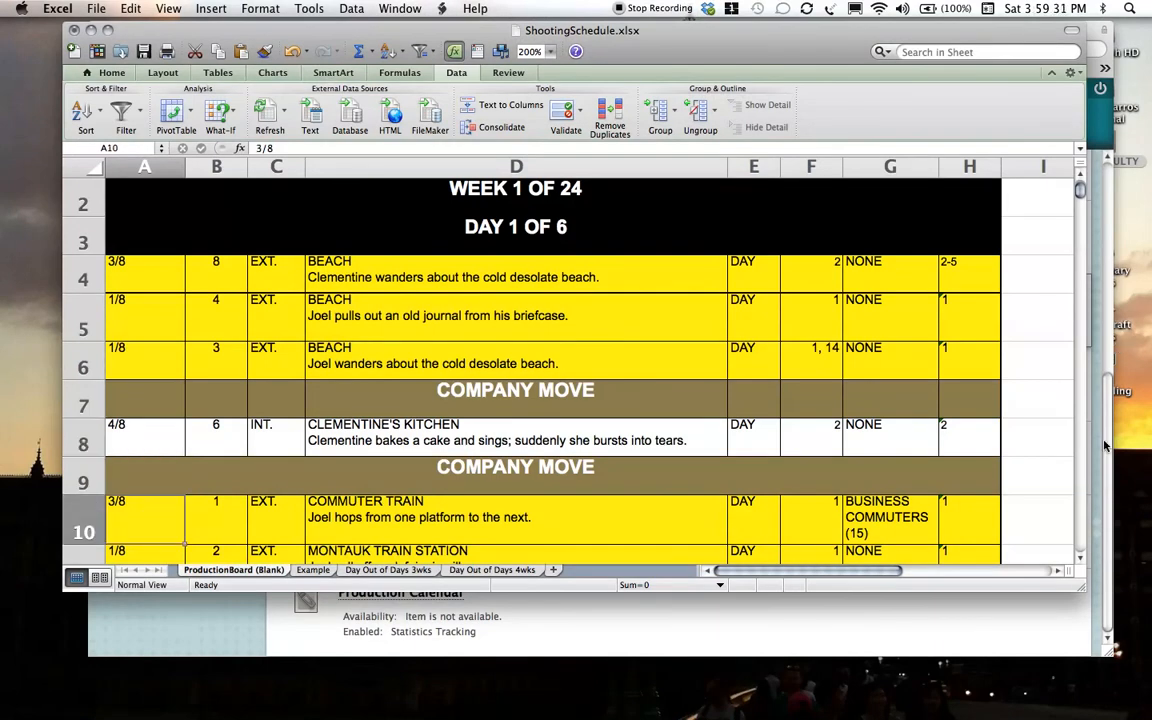
click(1080, 560)
click(1080, 563)
click(1080, 563)
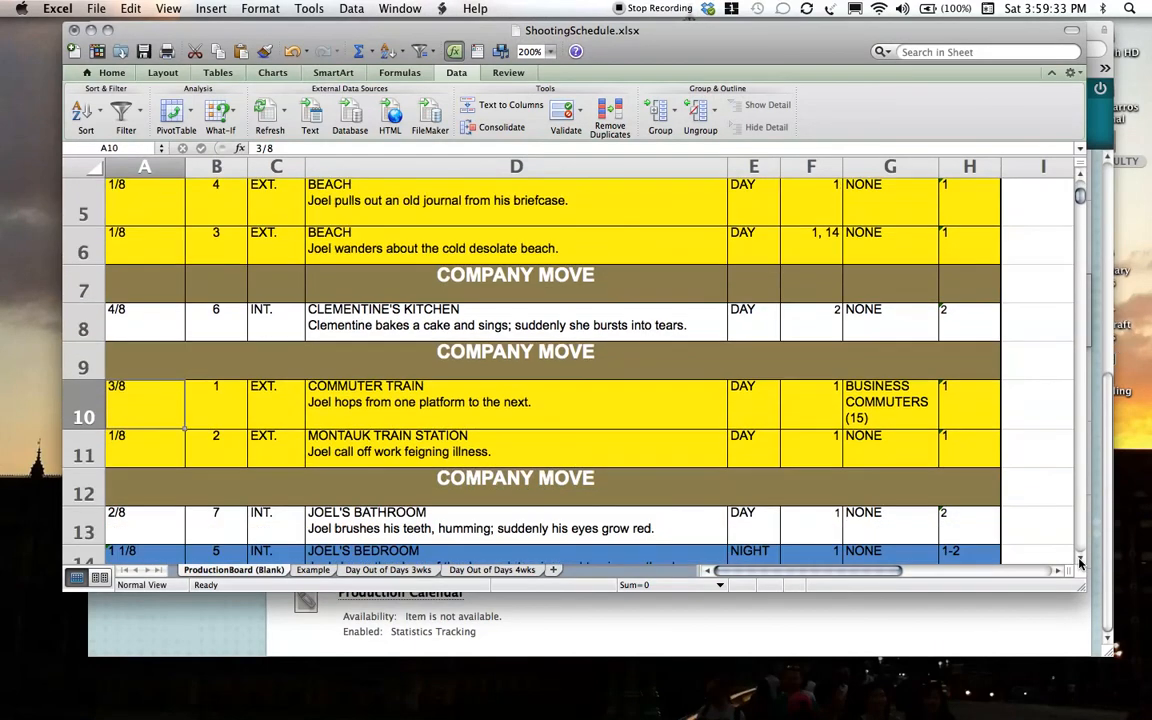
click(155, 447)
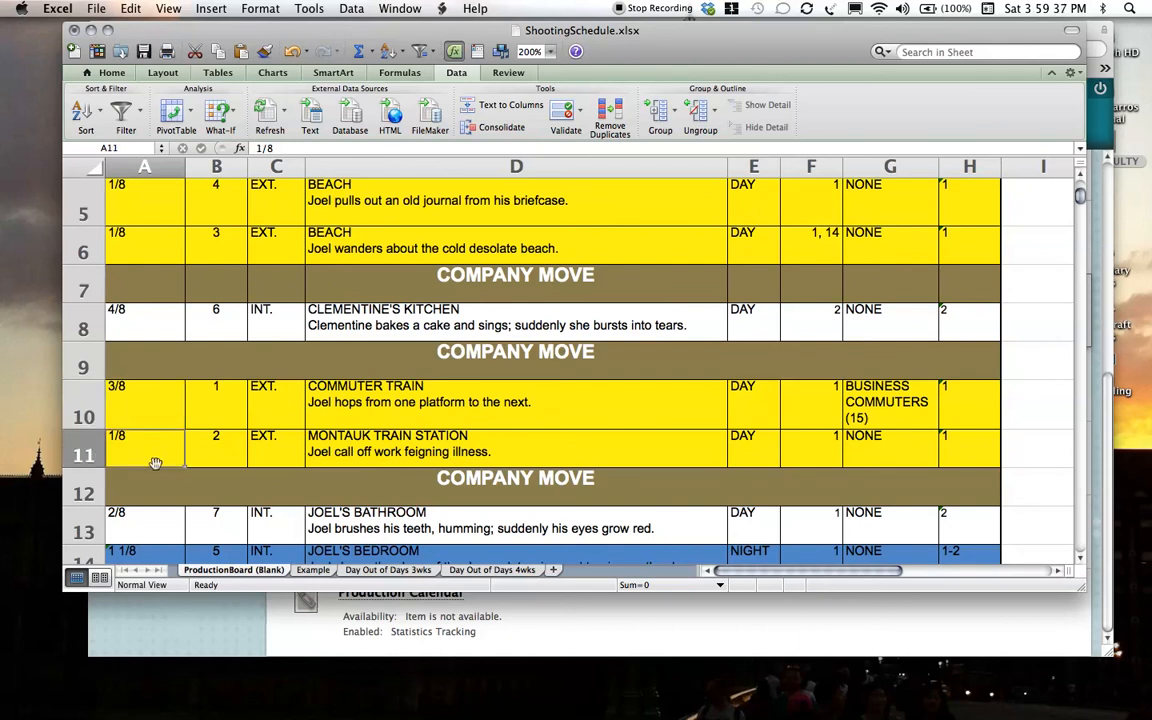
click(155, 520)
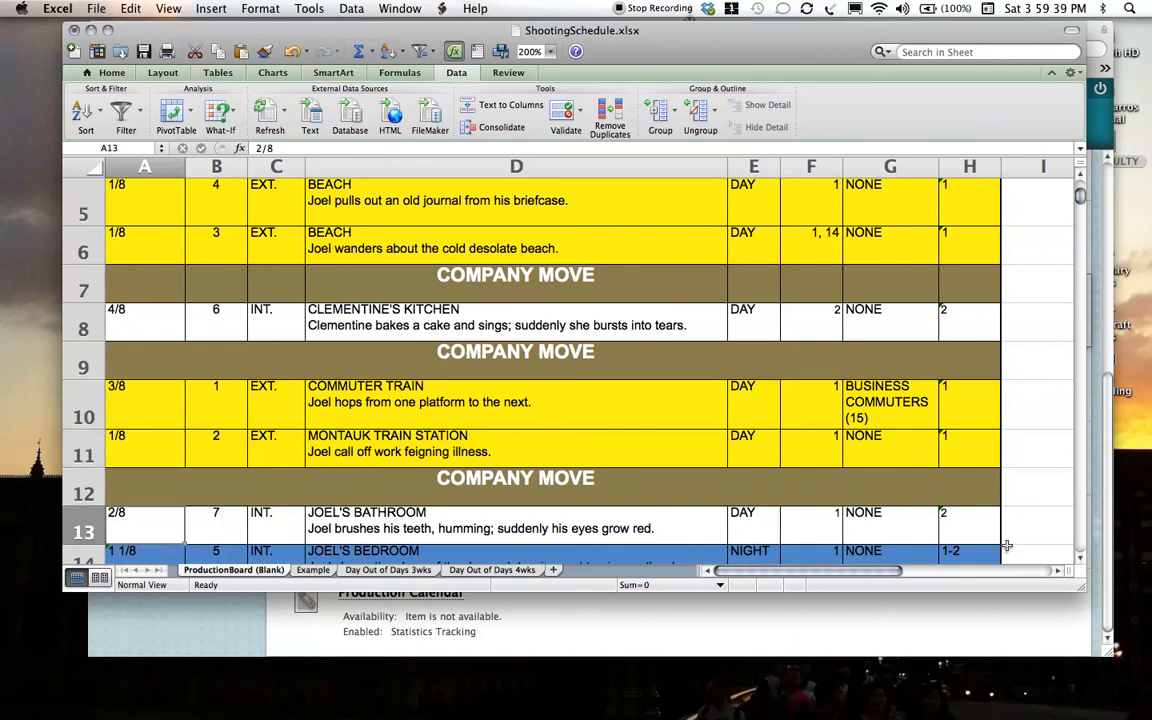
click(1080, 563)
click(1080, 563)
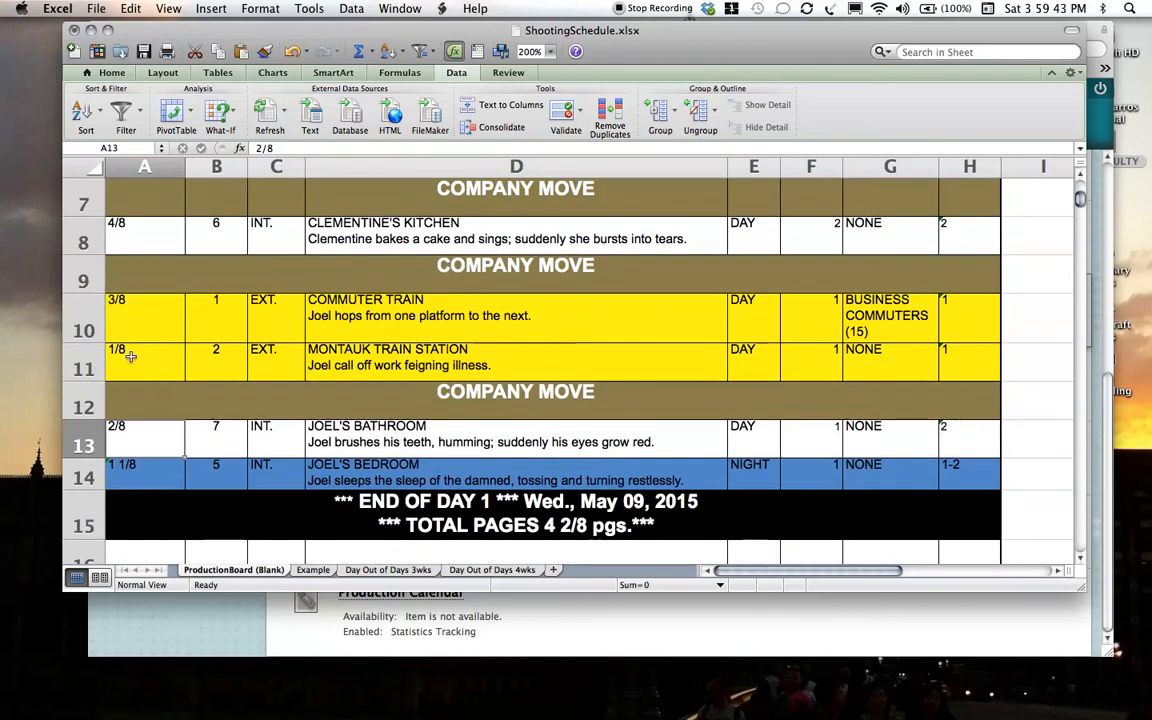
click(140, 467)
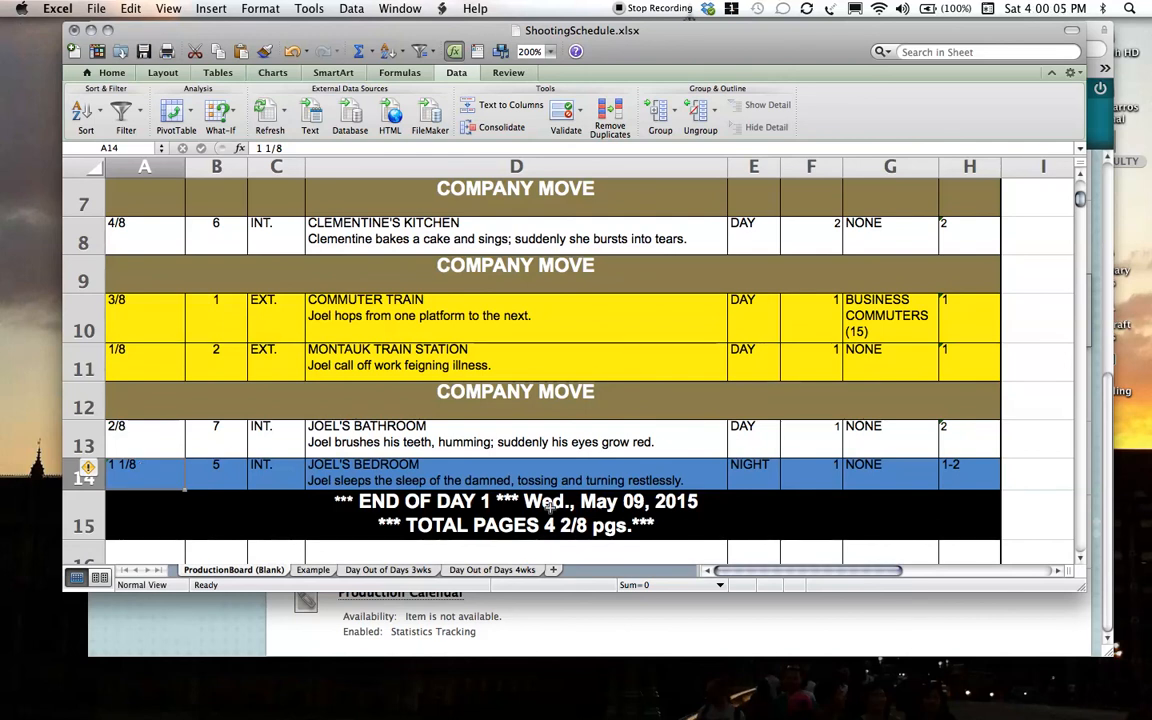
Set the total pages in the END OF DAY 1 row to 11 pgs.
double_click(510, 502)
drag(556, 525, 602, 525)
text(11)
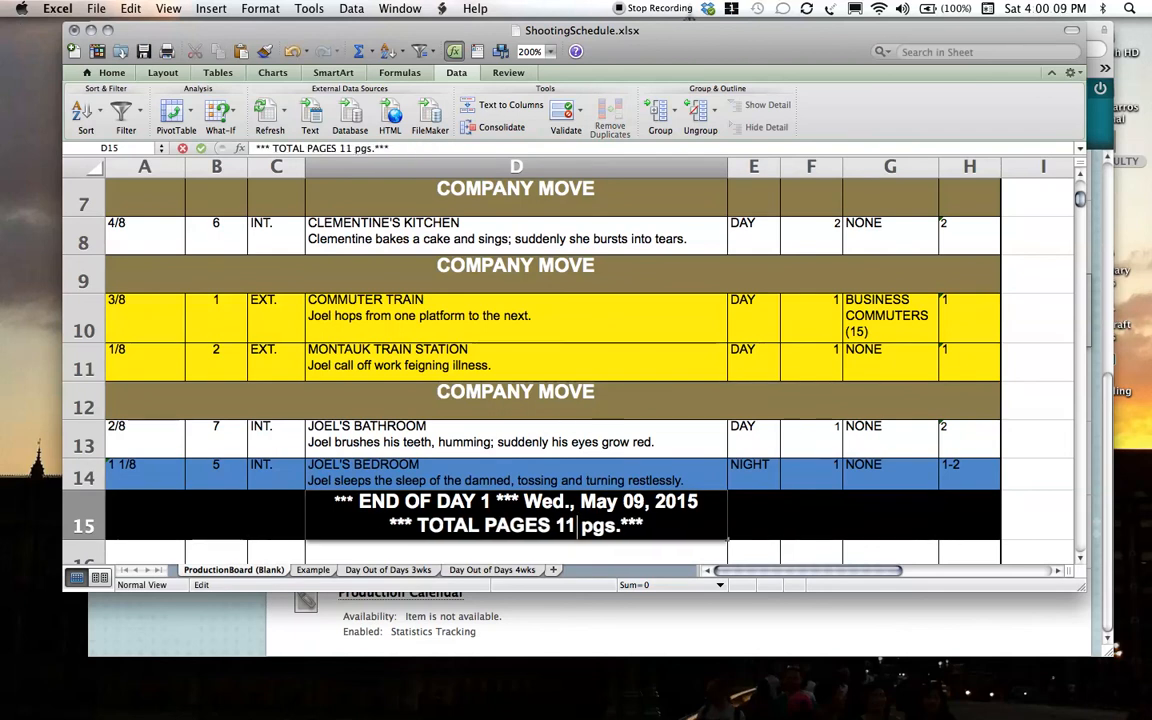
key(Return)
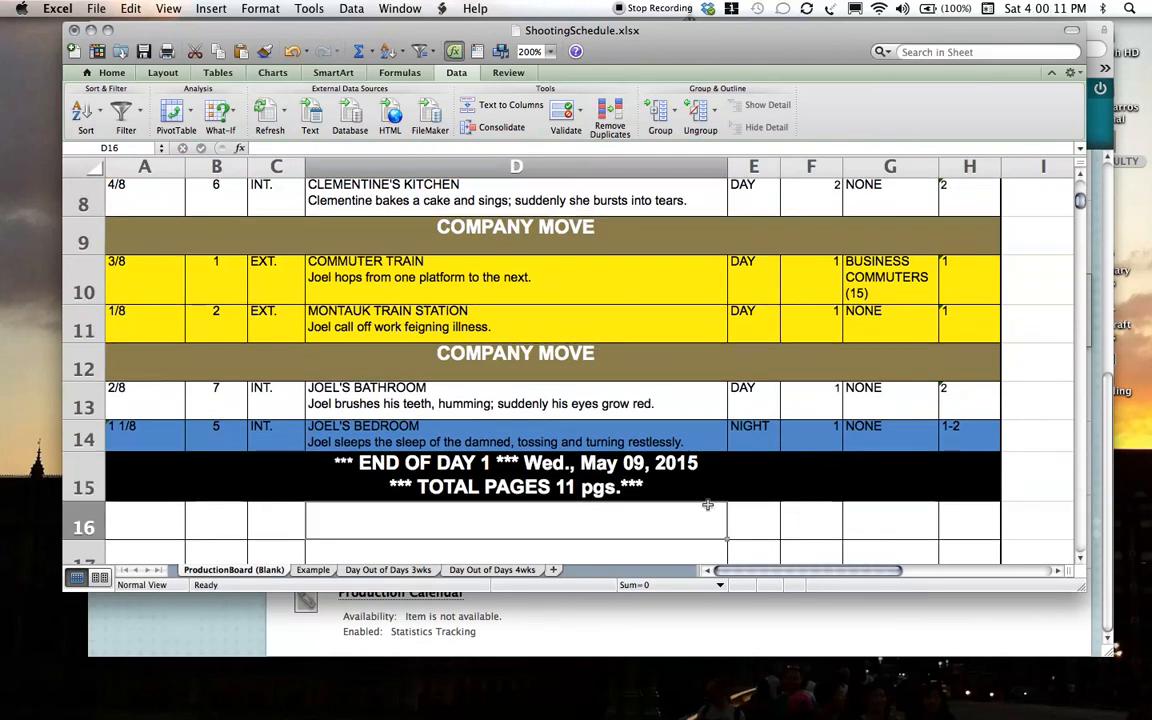
click(754, 516)
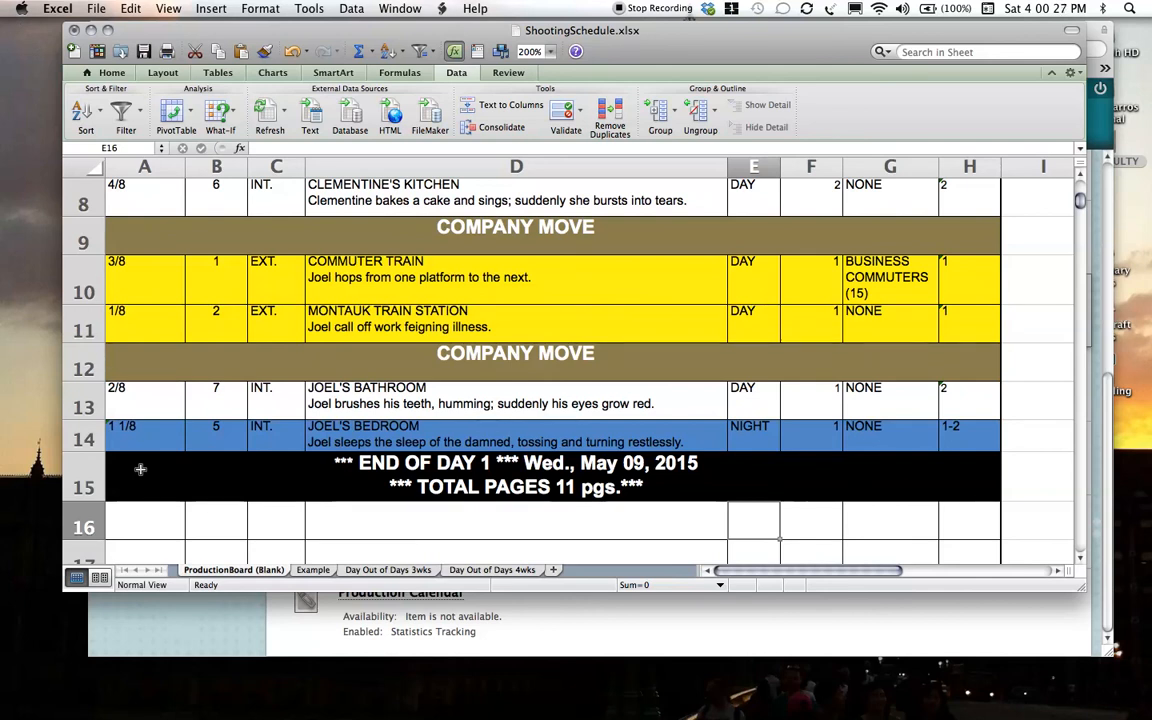
click(100, 472)
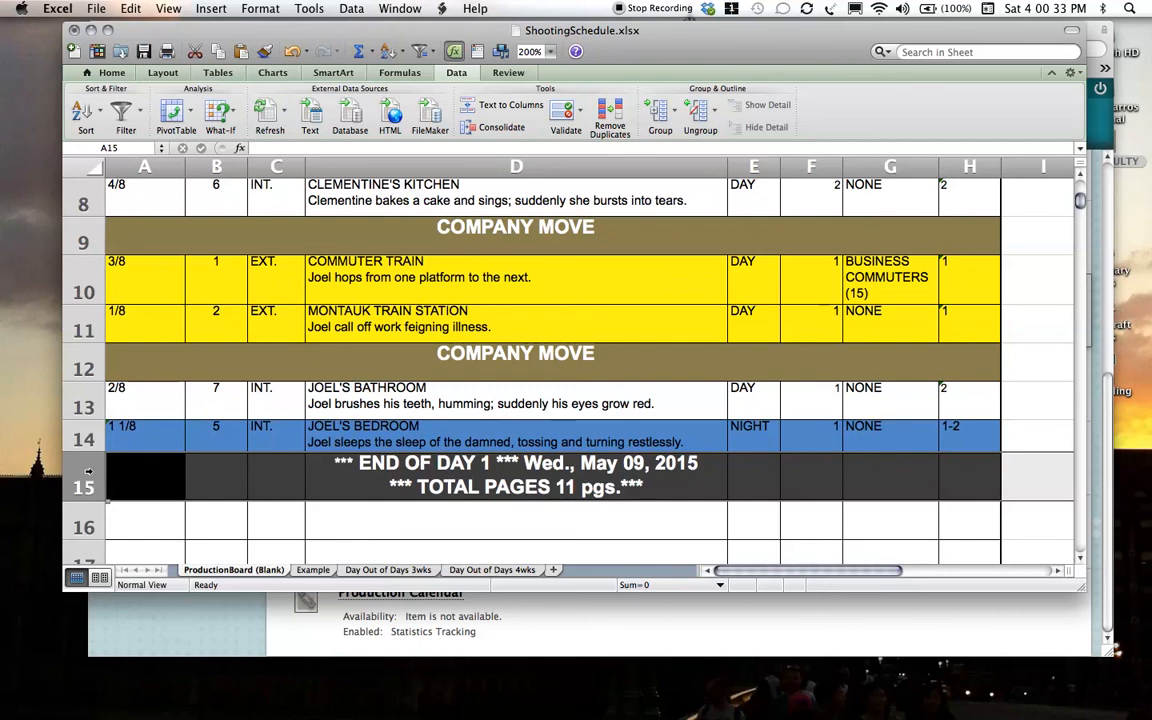
right_click(88, 470)
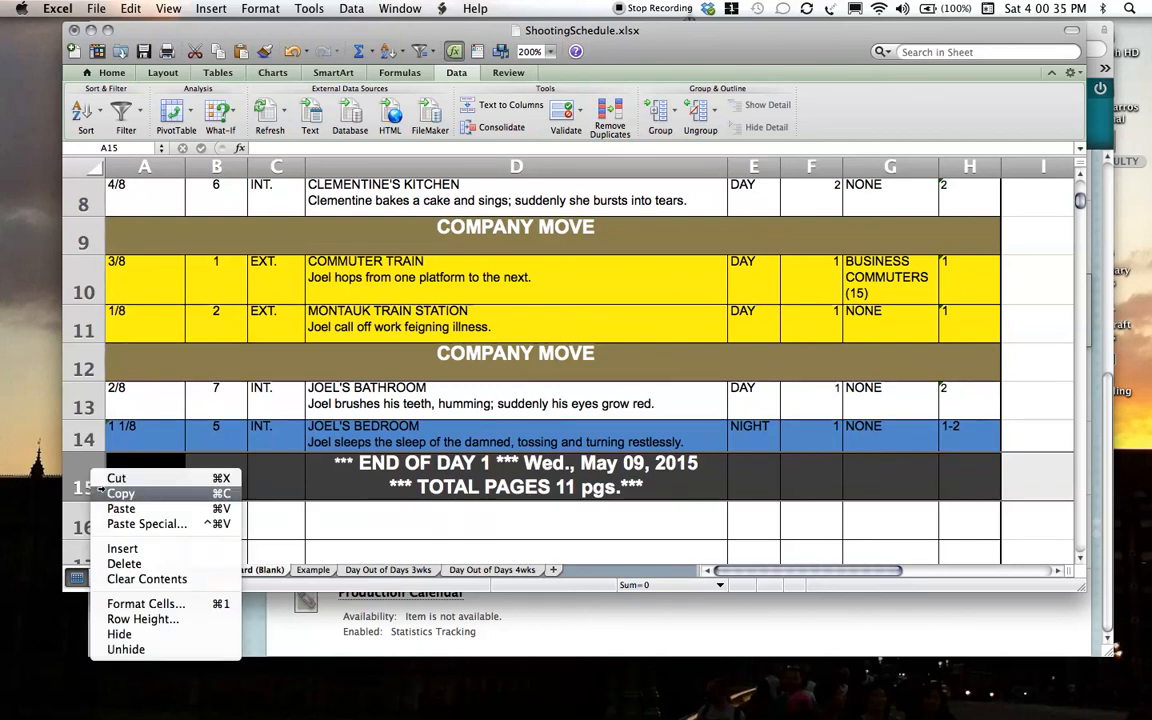
click(110, 493)
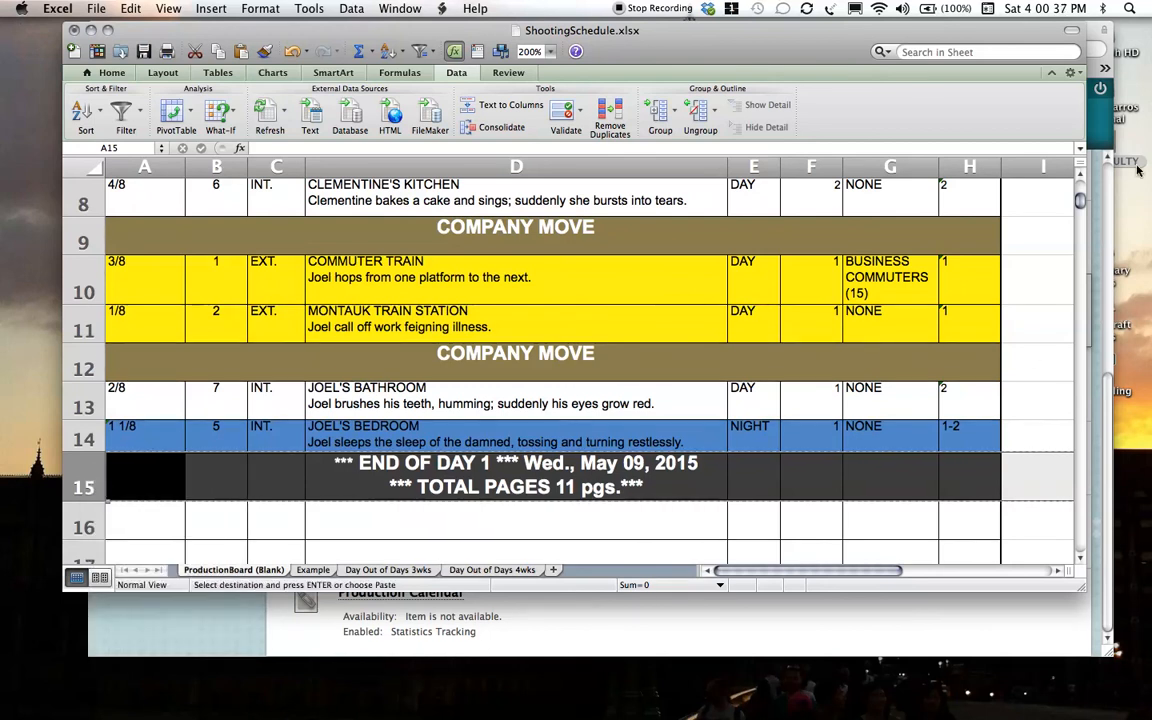
Check the column A page counts from the BEACH strips through JOEL'S BATHROOM.
drag(1080, 204, 1080, 193)
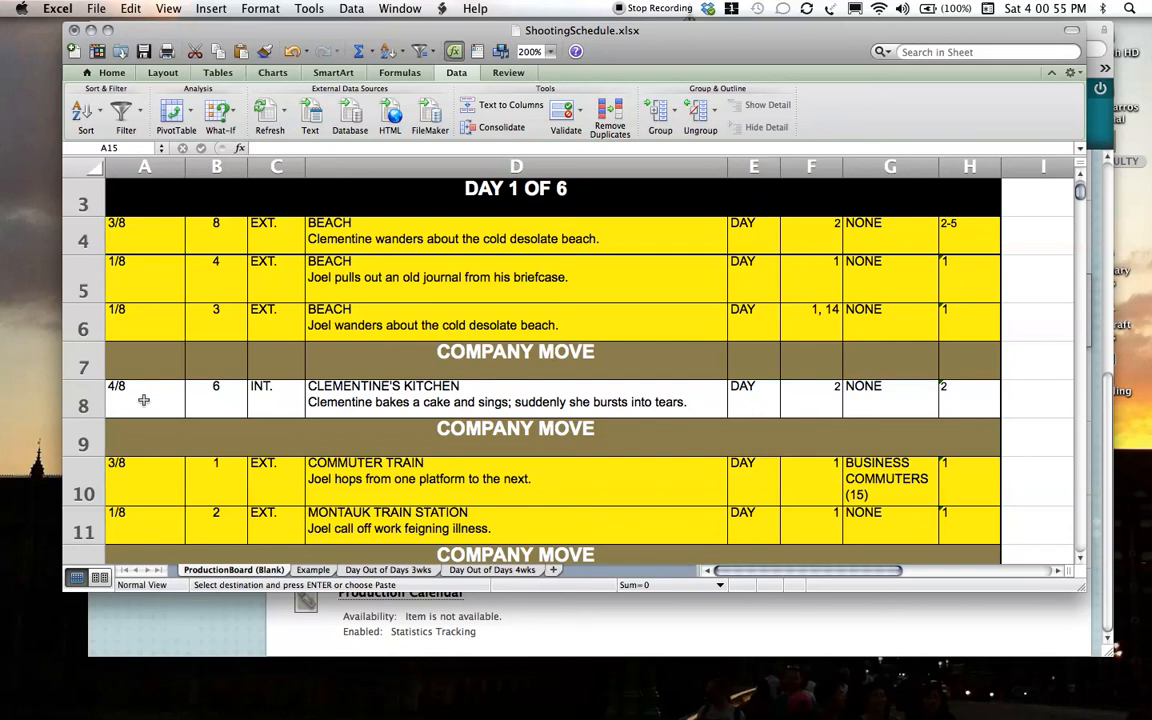
click(131, 516)
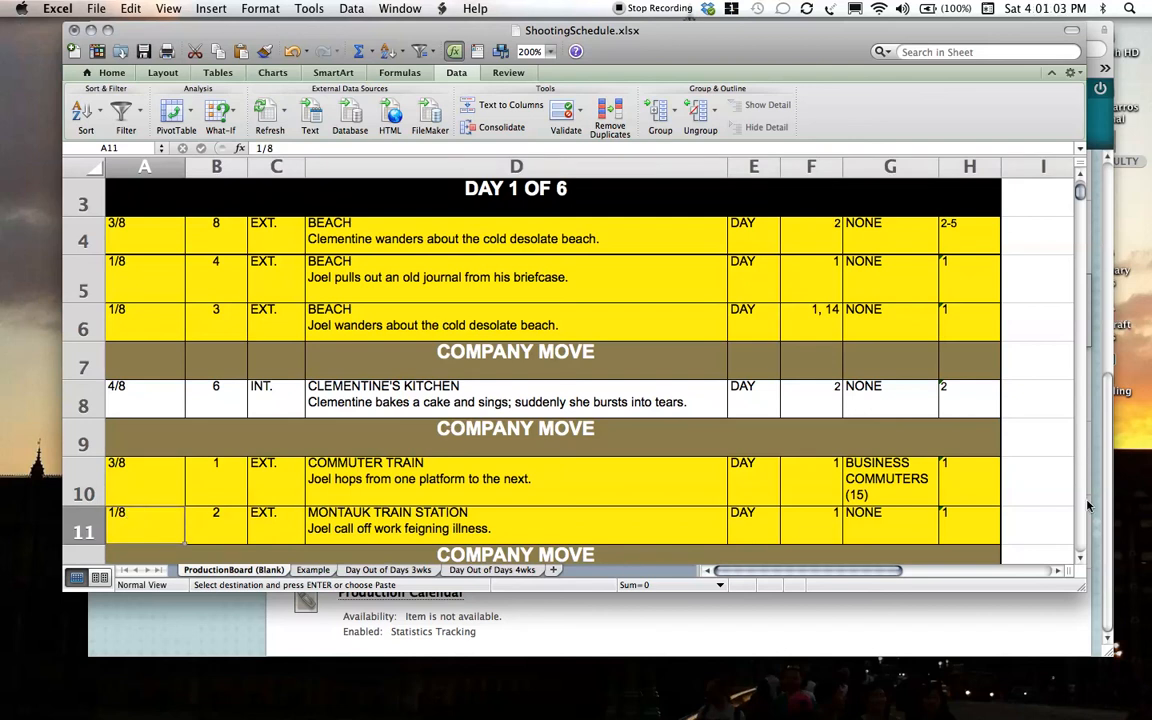
scroll(1079, 560, down, 3)
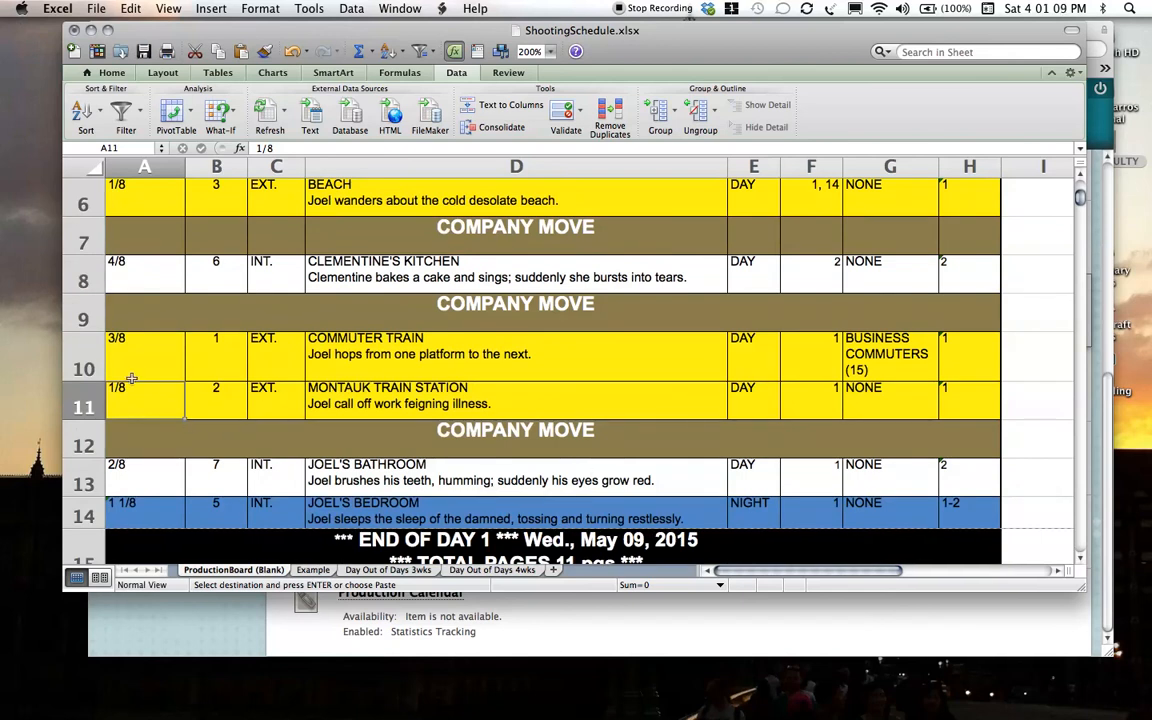
double_click(160, 478)
click(280, 468)
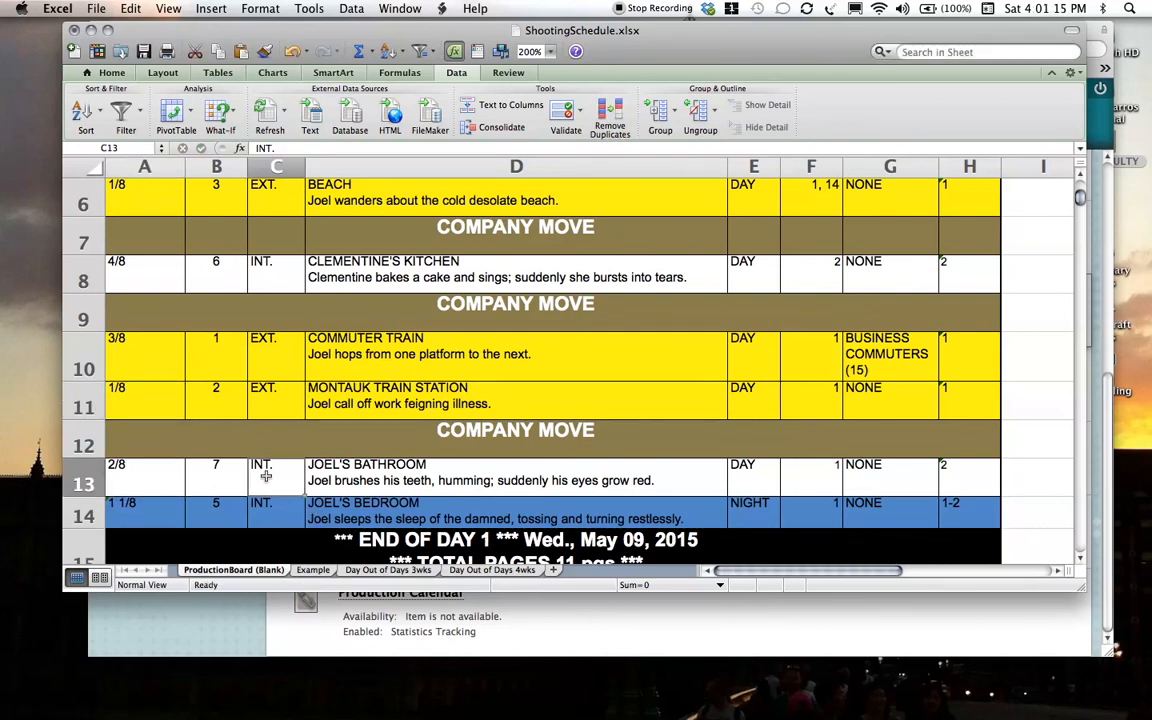
click(124, 468)
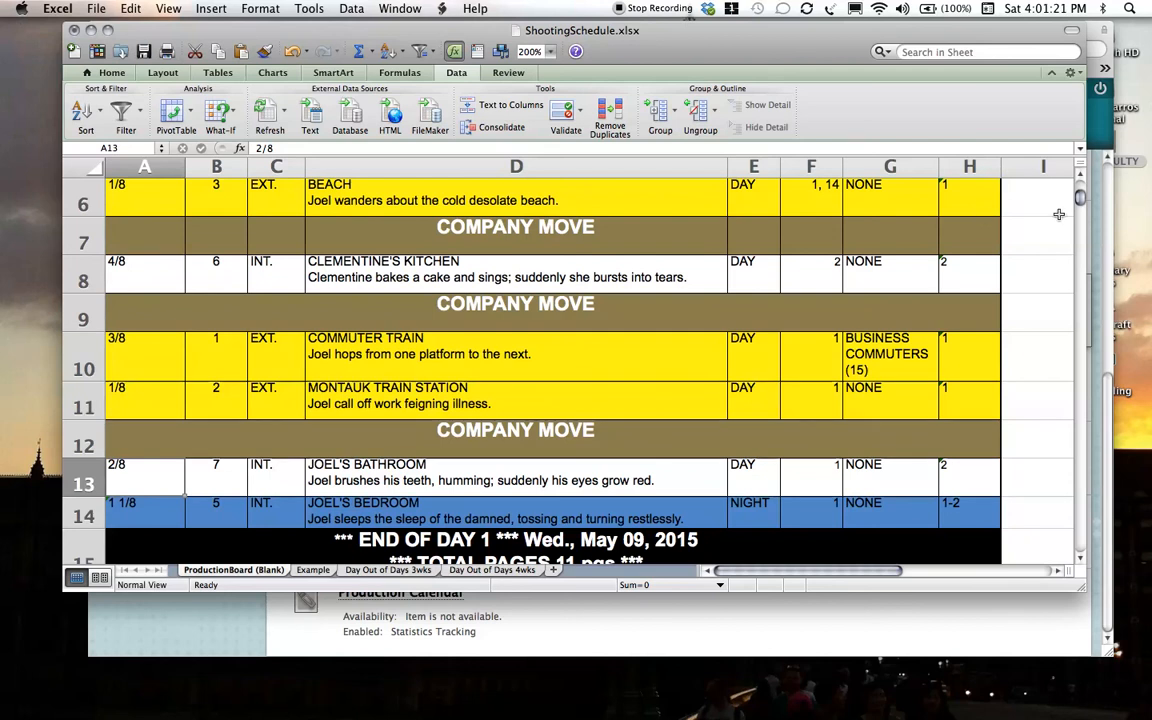
Recount the column A page counts of all Day 1 strips, from scene 8 BEACH down to JOEL'S BEDROOM.
drag(1081, 206, 1082, 194)
click(154, 267)
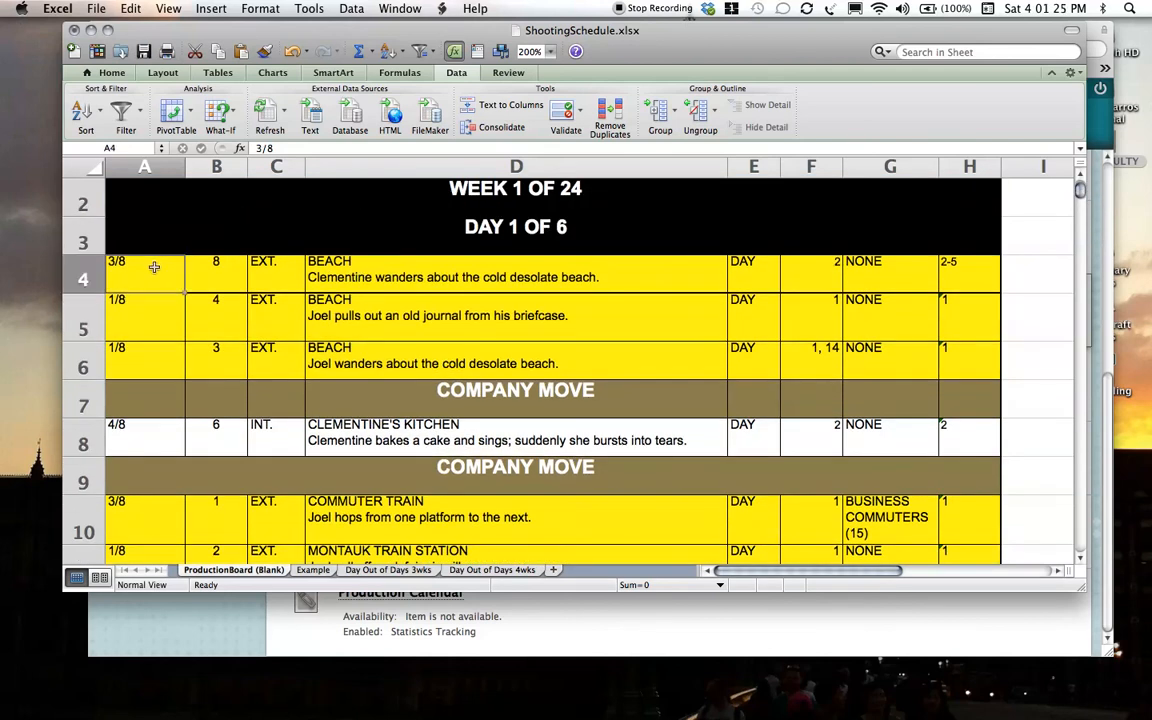
click(148, 317)
click(139, 356)
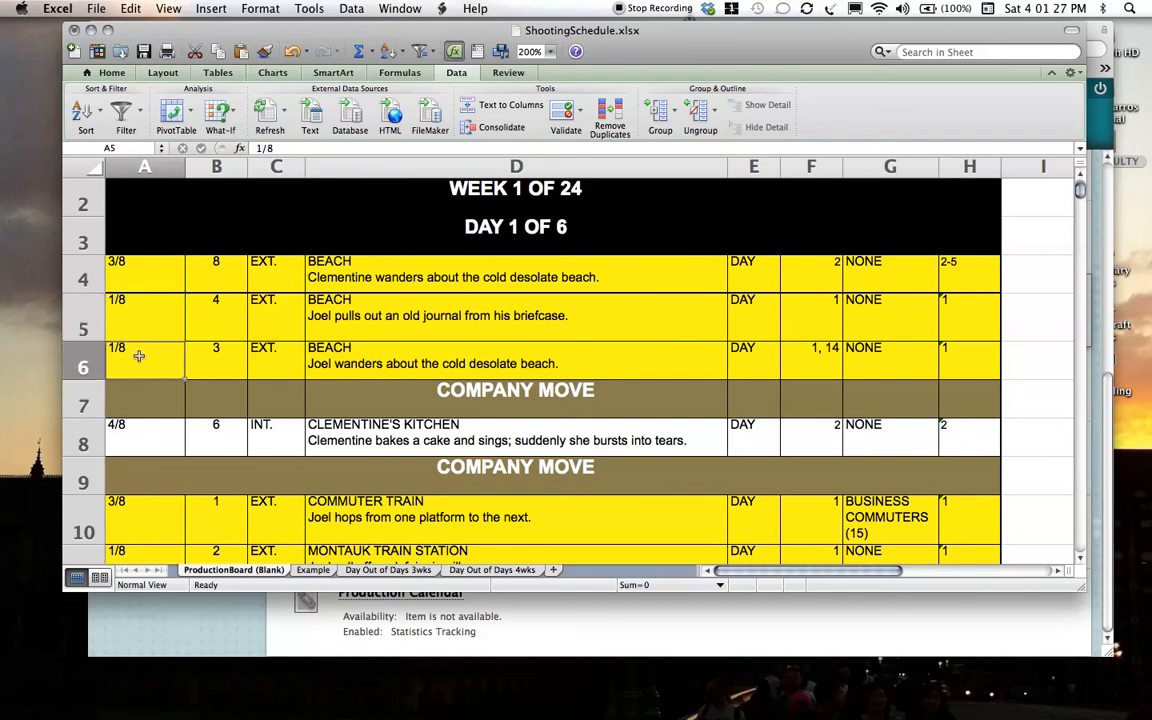
click(128, 445)
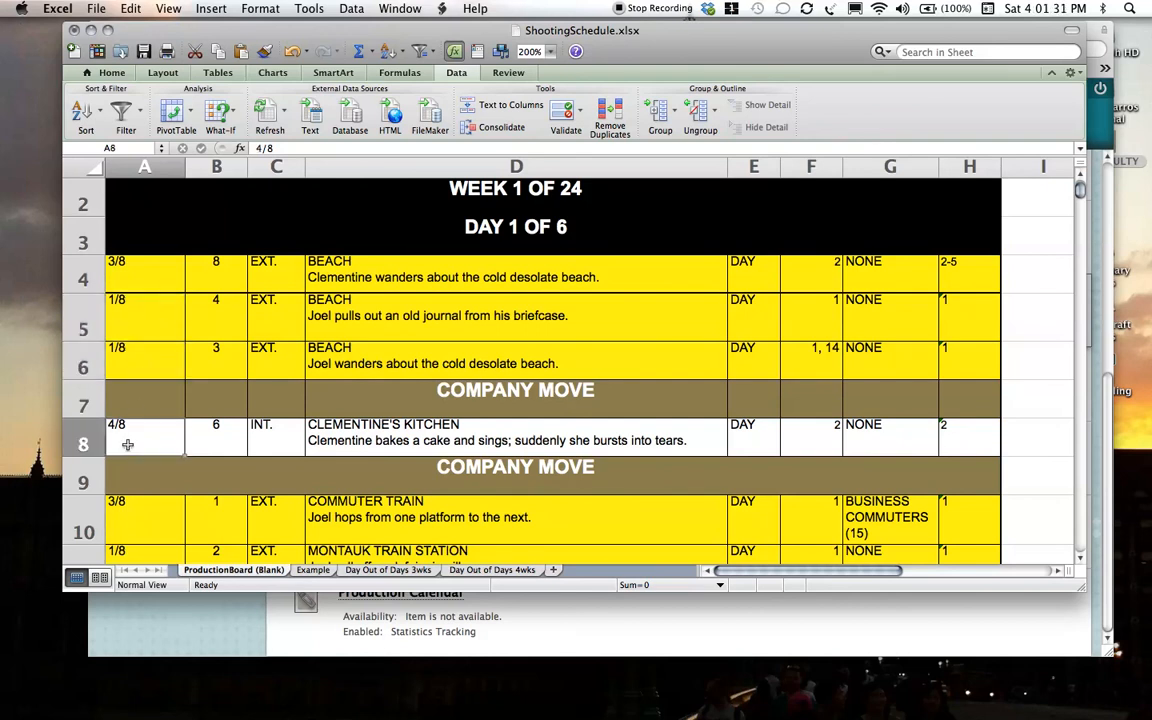
click(120, 521)
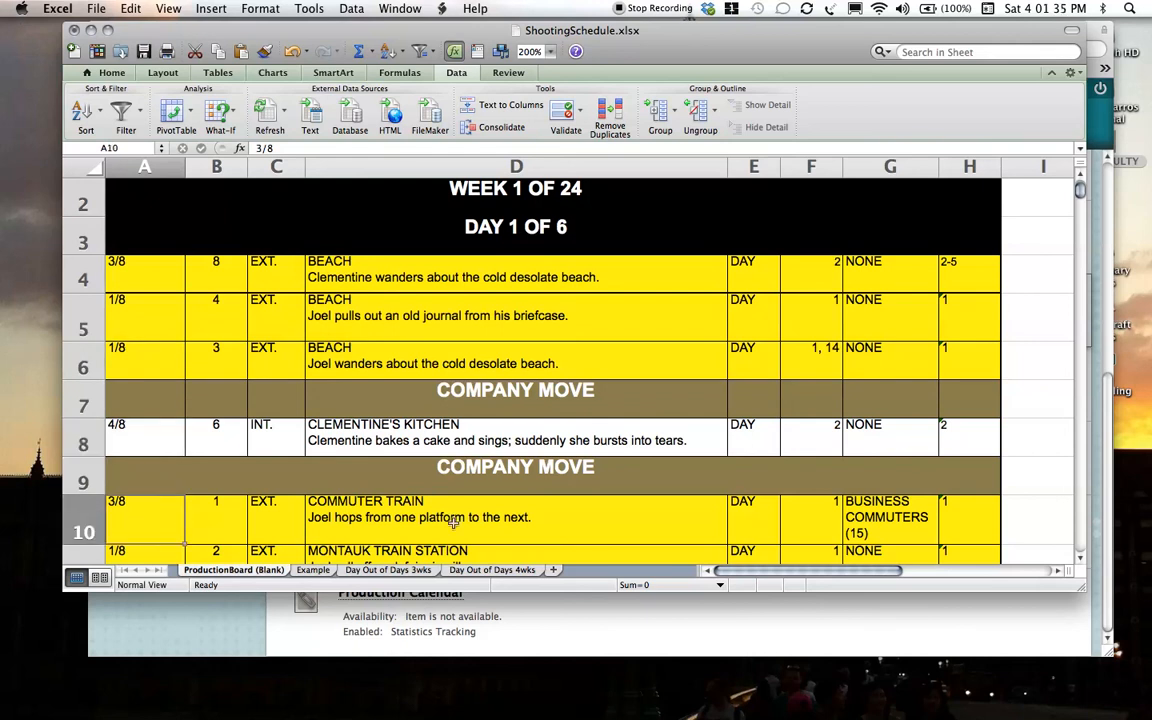
scroll(1080, 560, down, 5)
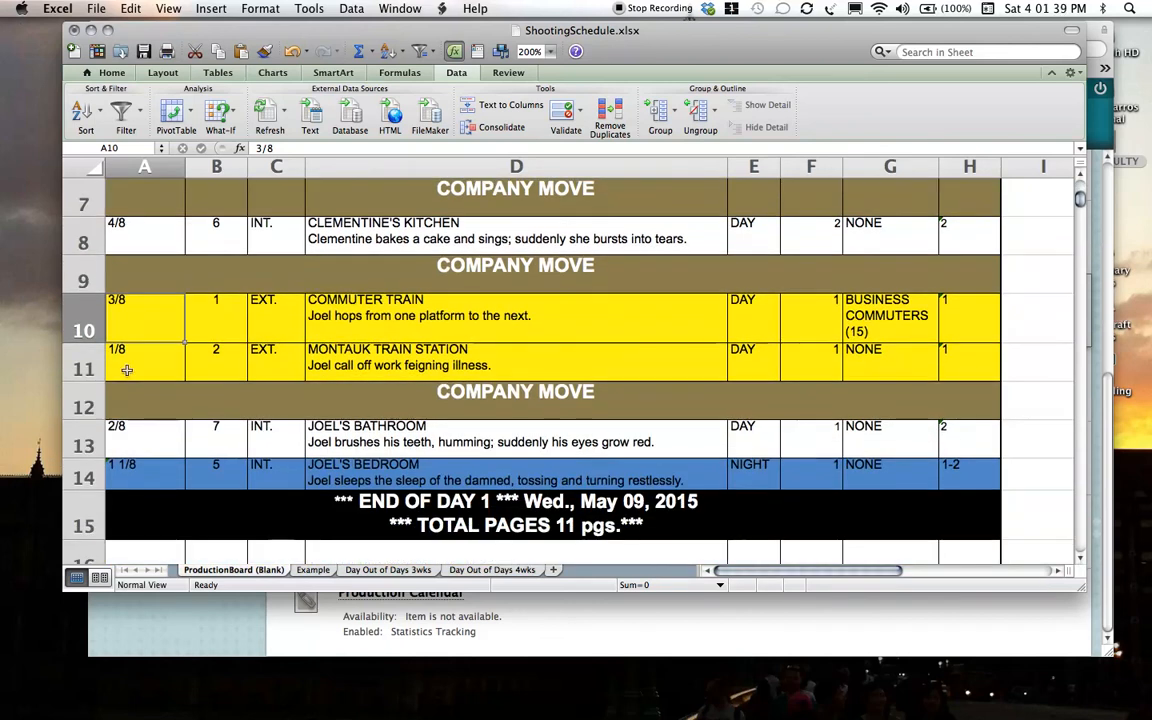
click(127, 370)
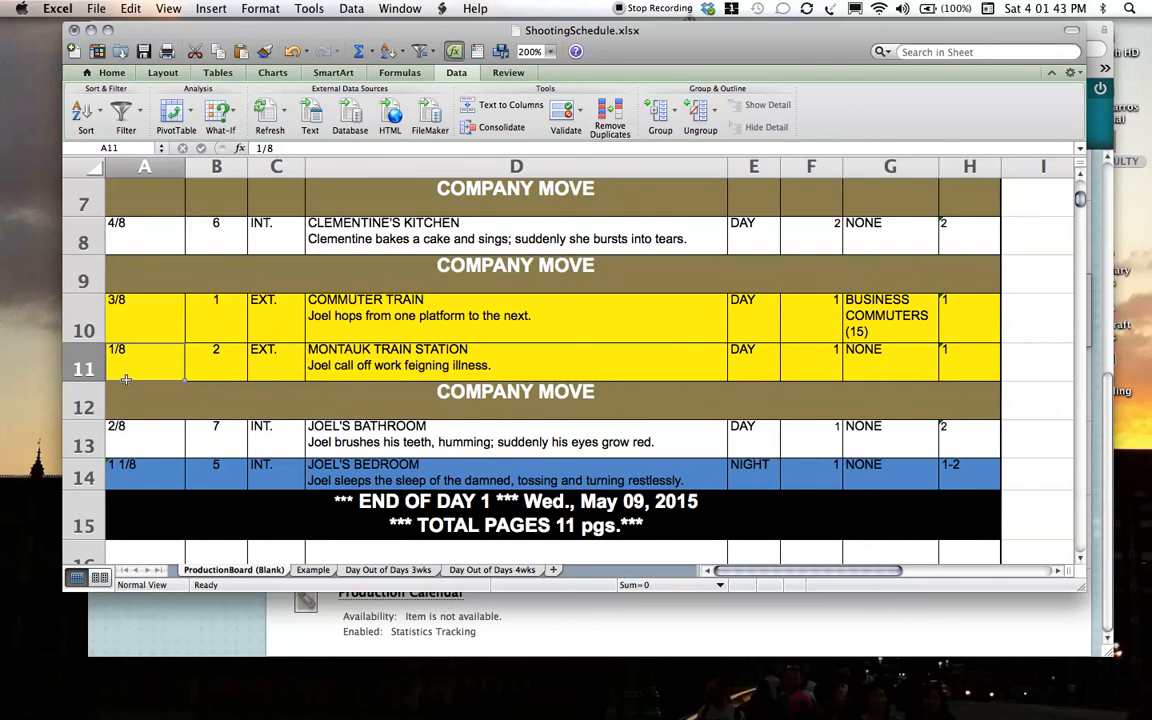
click(127, 465)
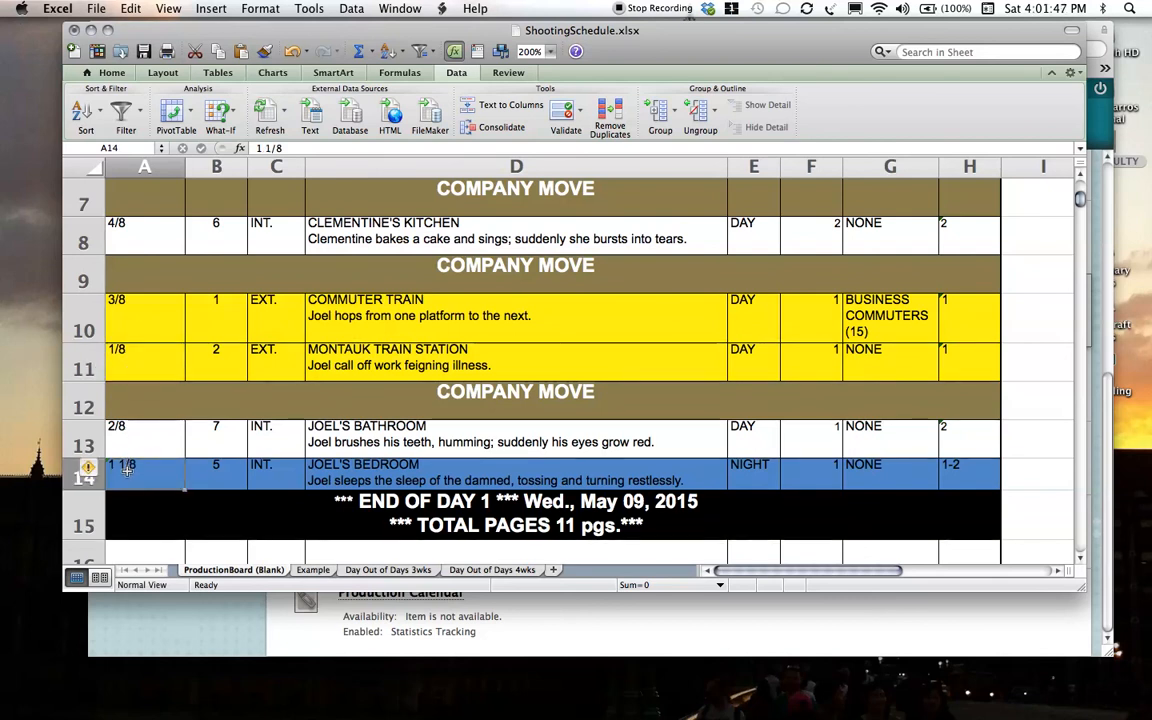
Correct the total pages in the END OF DAY 1 row to 2 1/8 pgs.
double_click(573, 526)
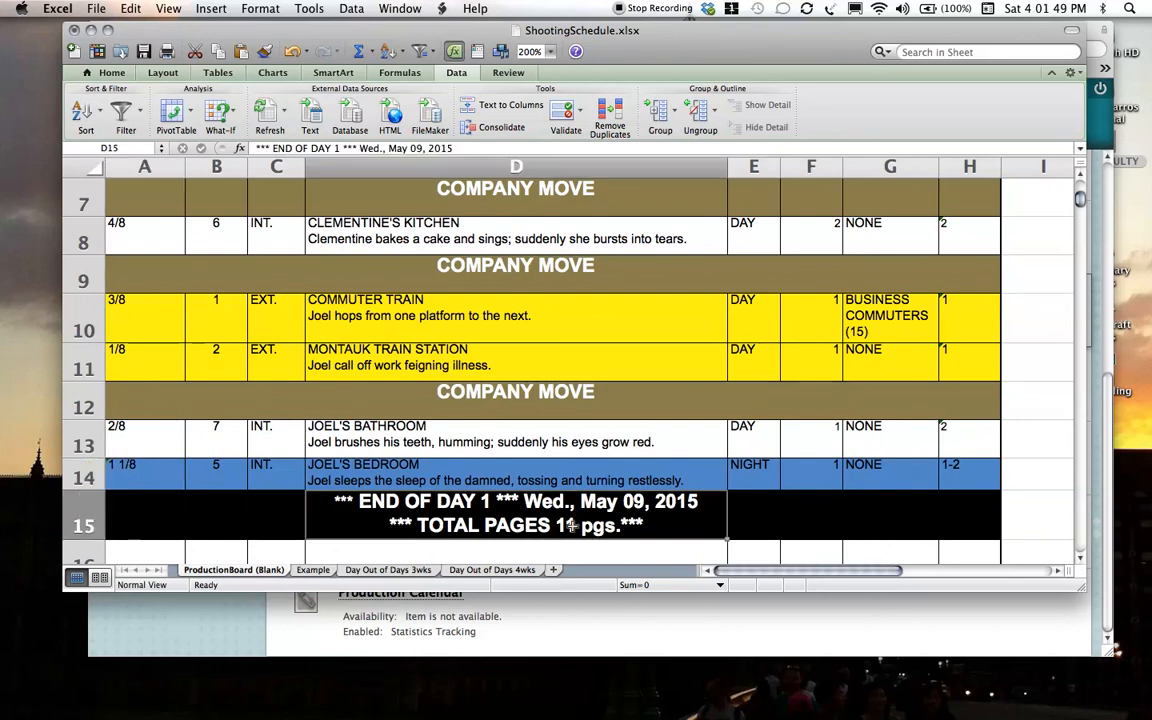
key(BackSpace)
key(BackSpace)
text(1)
key(BackSpace)
text(2 1)
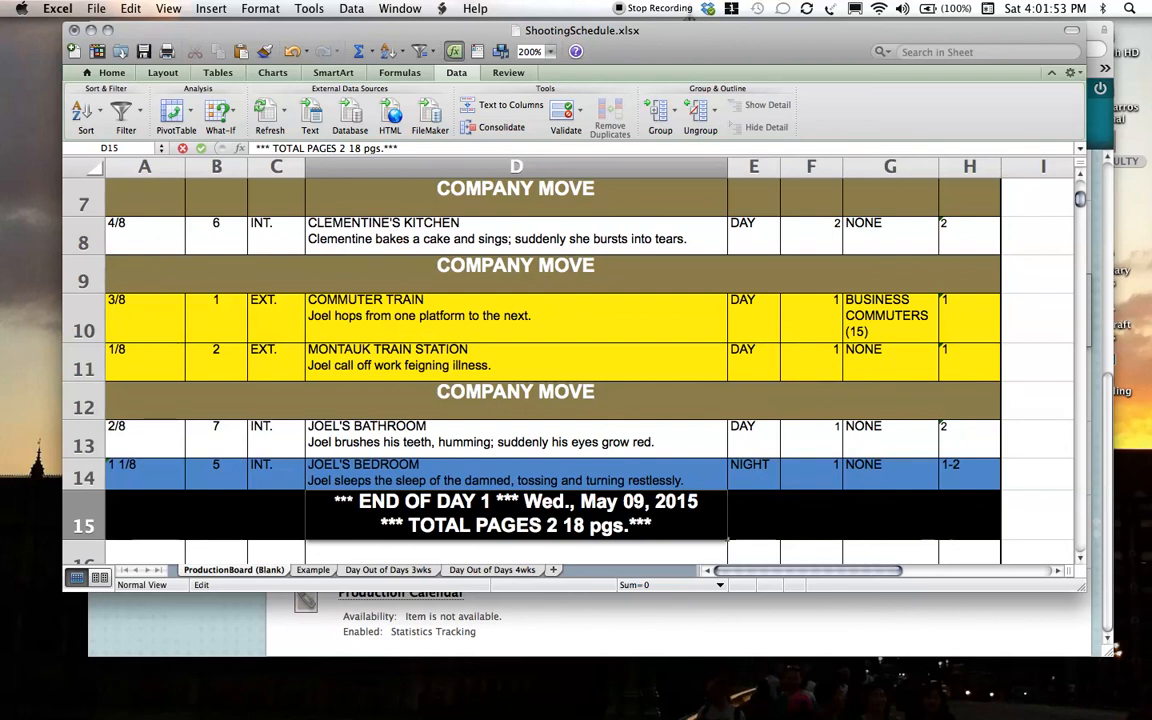
text(/8)
key(Return)
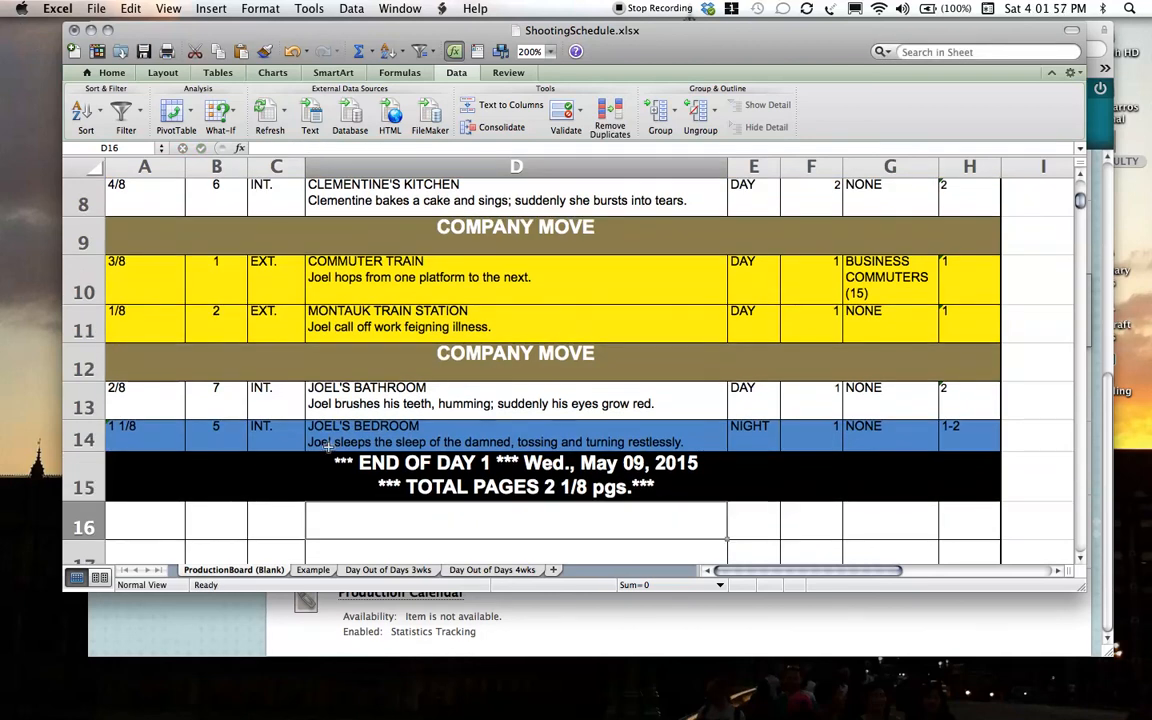
Enter the formula =SUM(A4:A14) in cell A16, below the END OF DAY 1 row, to total the page counts.
click(150, 537)
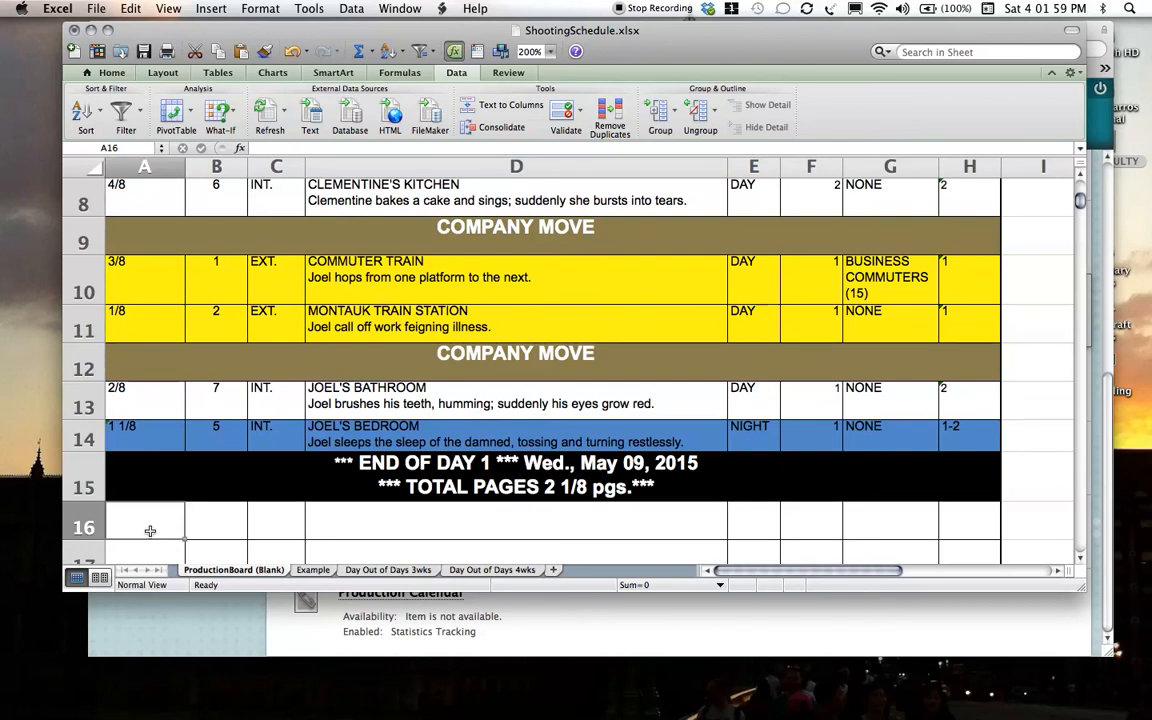
text(=SUM()
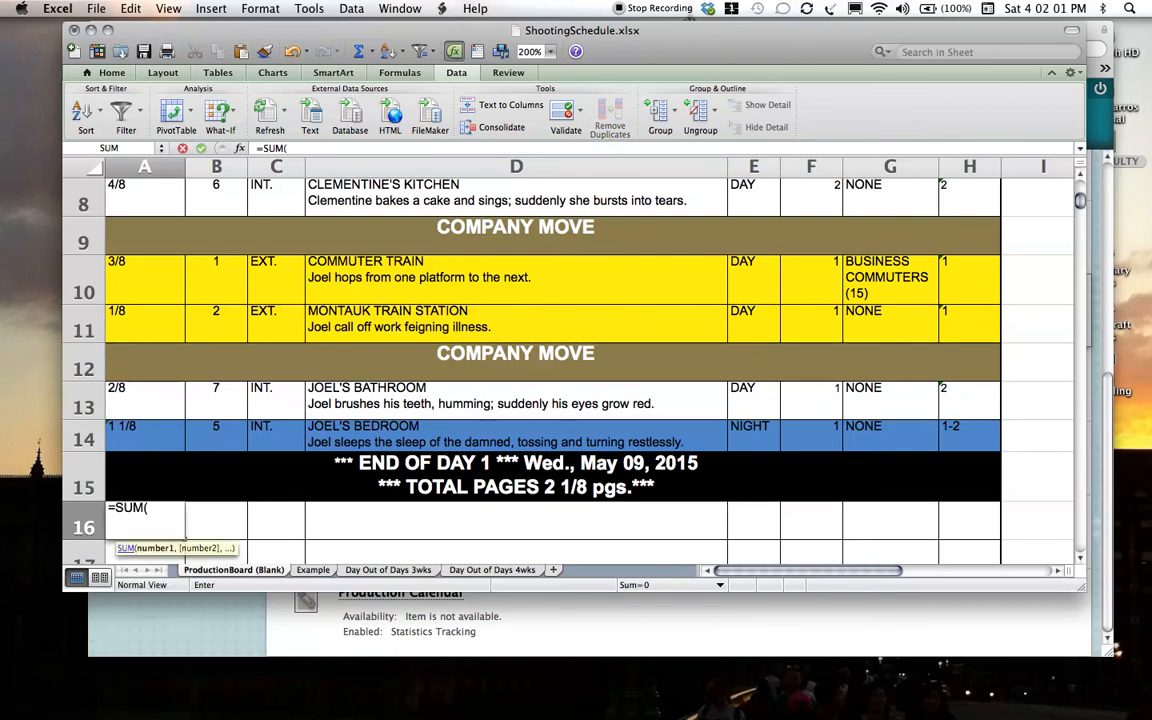
click(136, 431)
drag(136, 431, 135, 313)
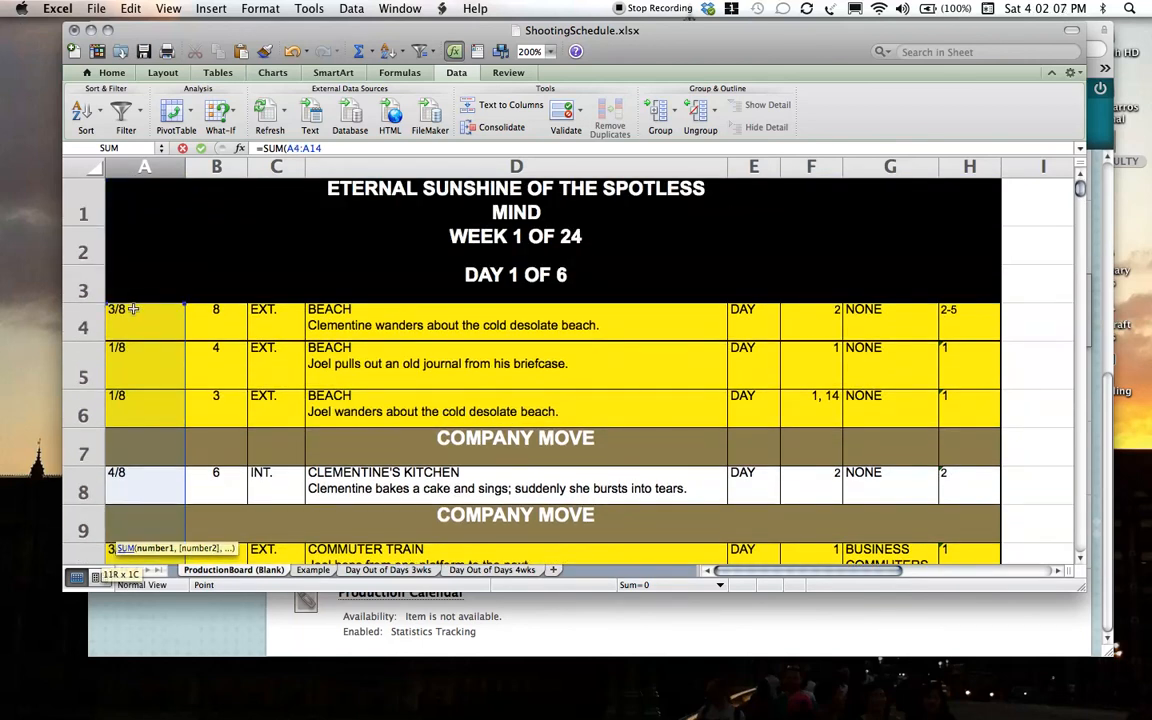
key(Return)
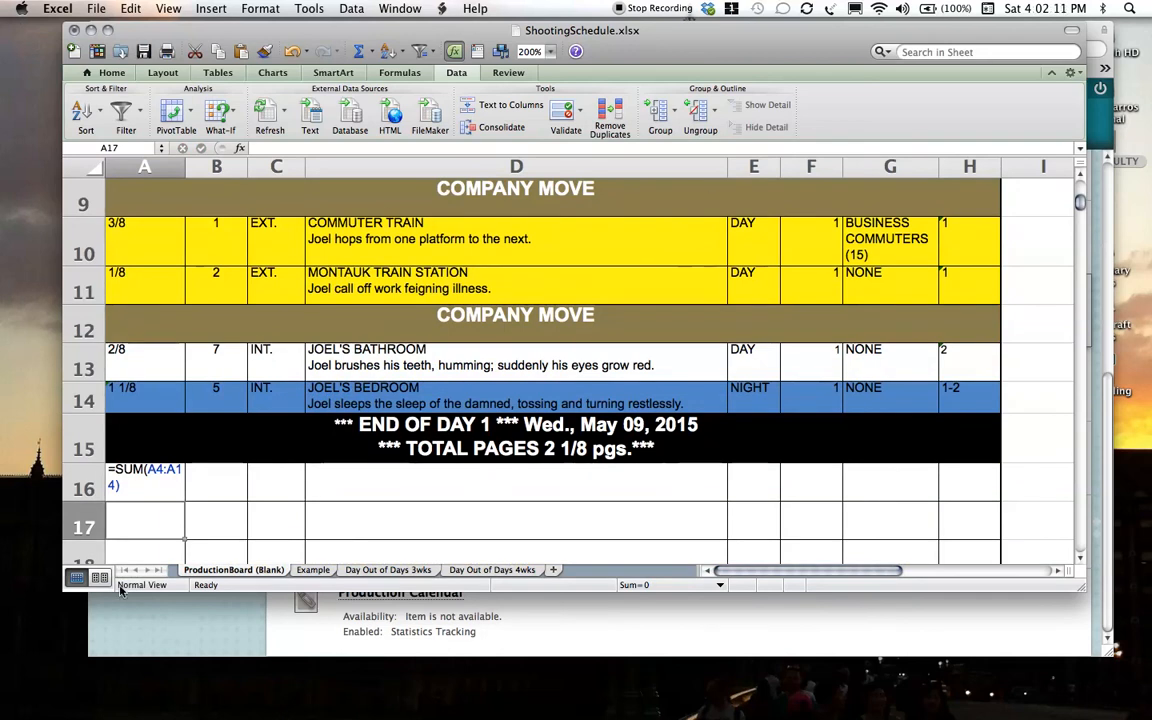
Try to re-enter the SUM formula in cell A16 by retyping its equals sign.
click(139, 491)
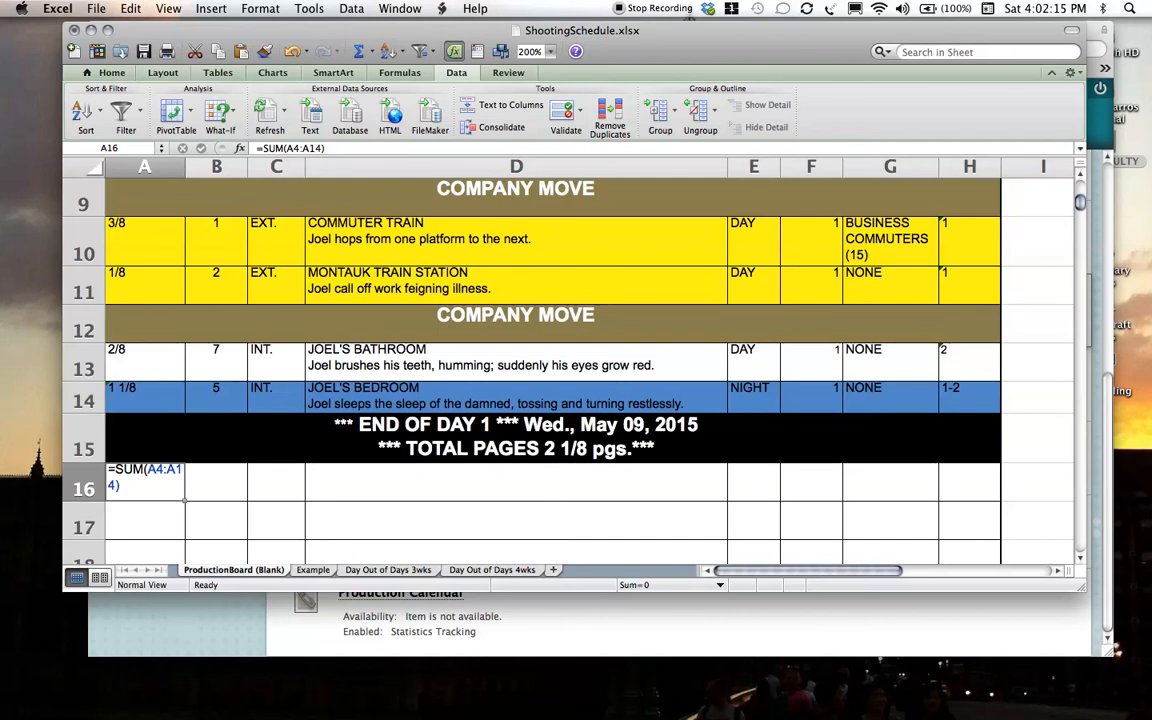
click(263, 148)
key(BackSpace)
text(=)
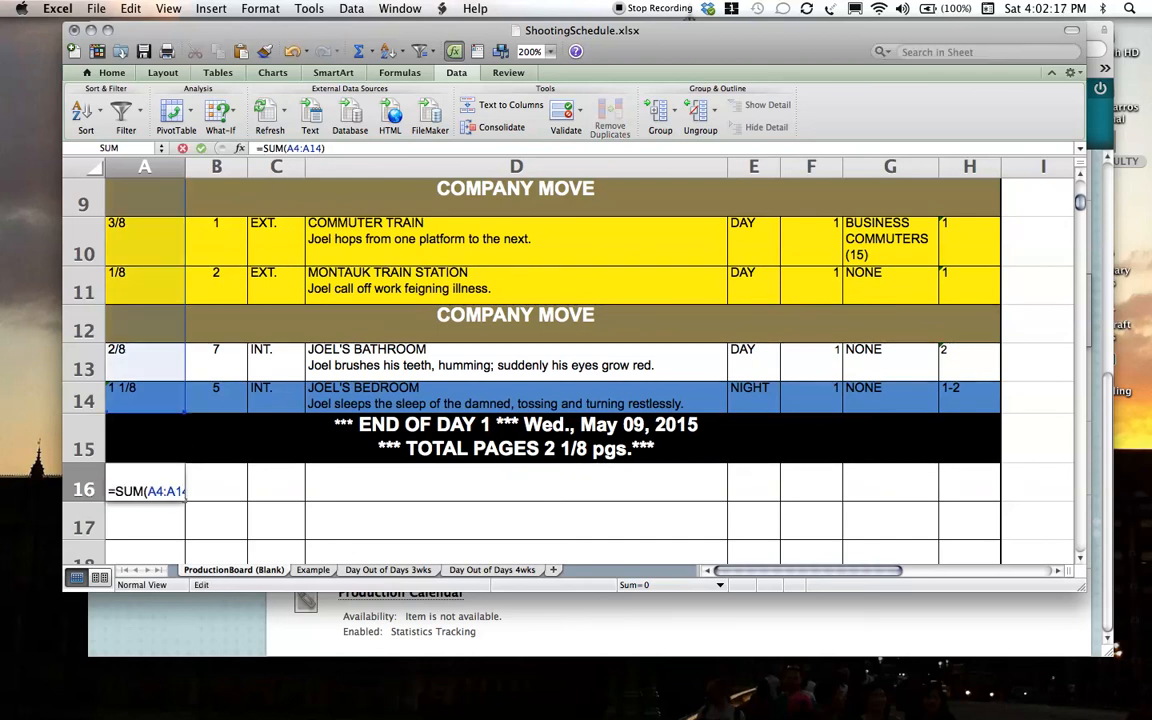
key(Return)
text(\)
key(BackSpace)
key(Return)
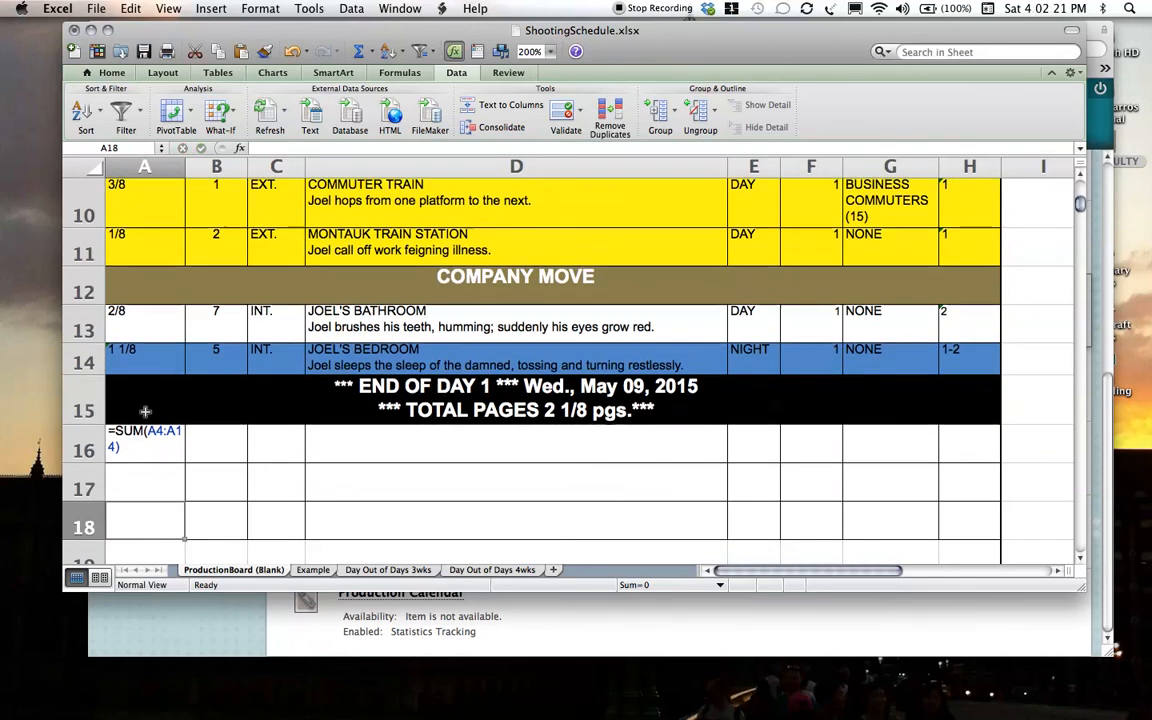
Clear the SUM formula from cell A16 below the END OF DAY 1 row.
click(138, 350)
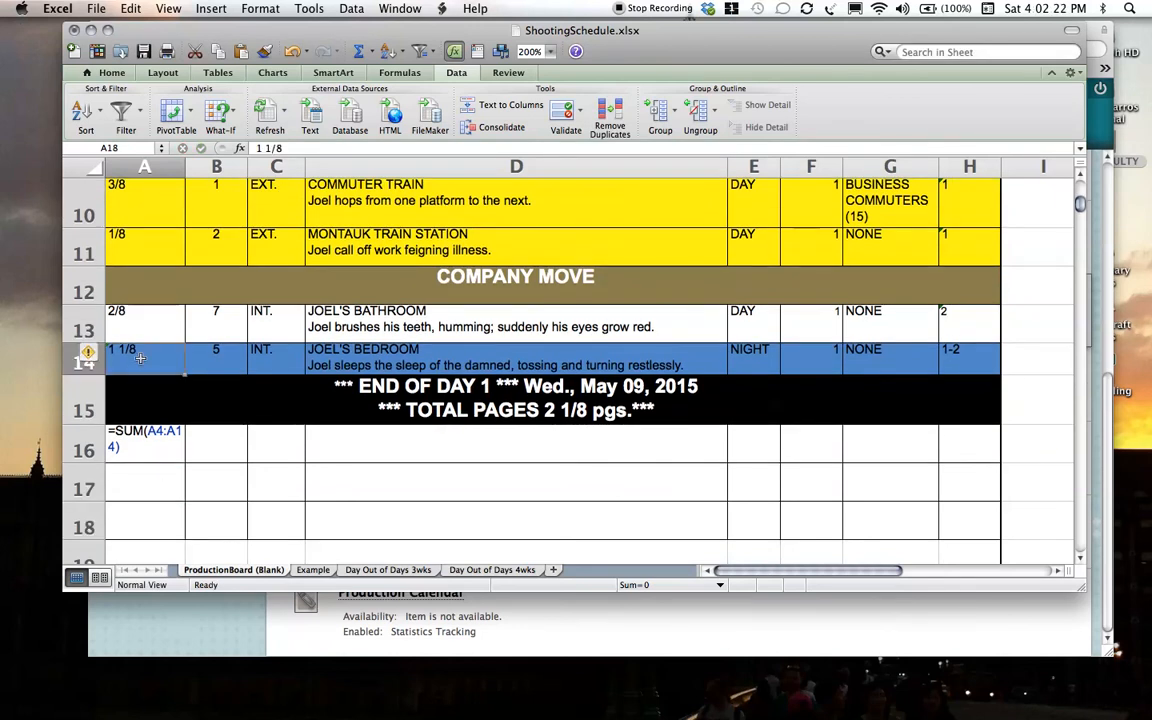
click(148, 432)
key(Delete)
key(Return)
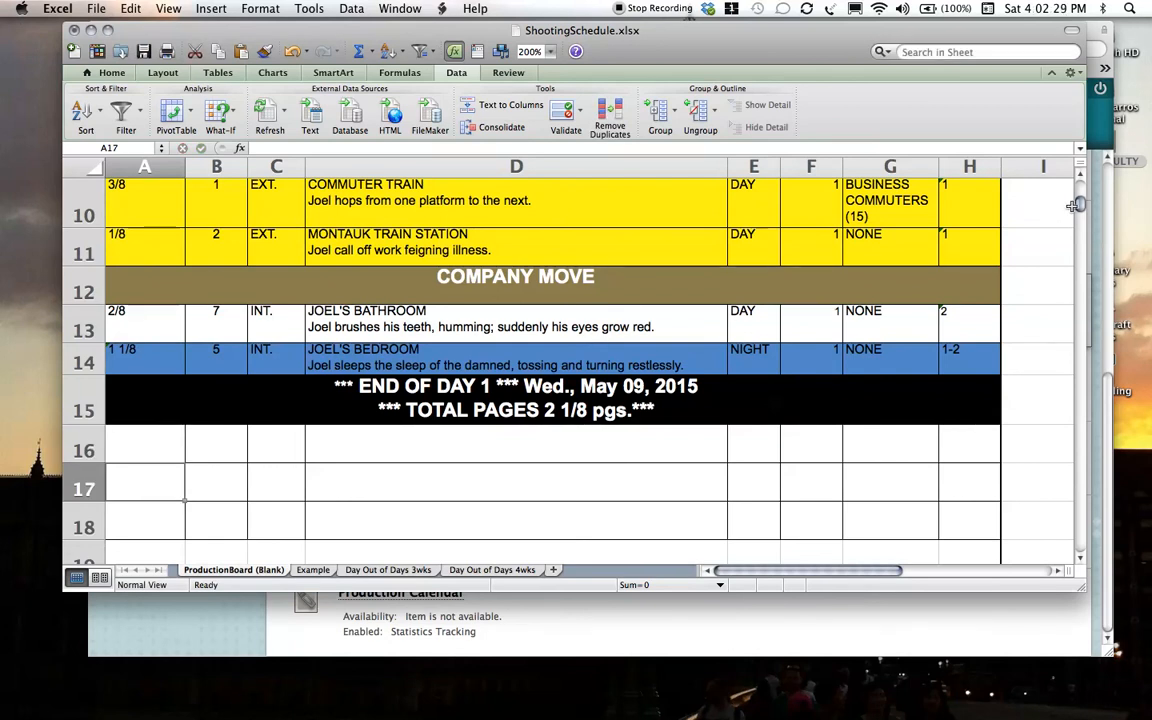
Note the running page subtotal through CLEMENTINE'S KITCHEN as 1 1/18 in cell I8 beside that strip.
drag(1080, 207, 1078, 196)
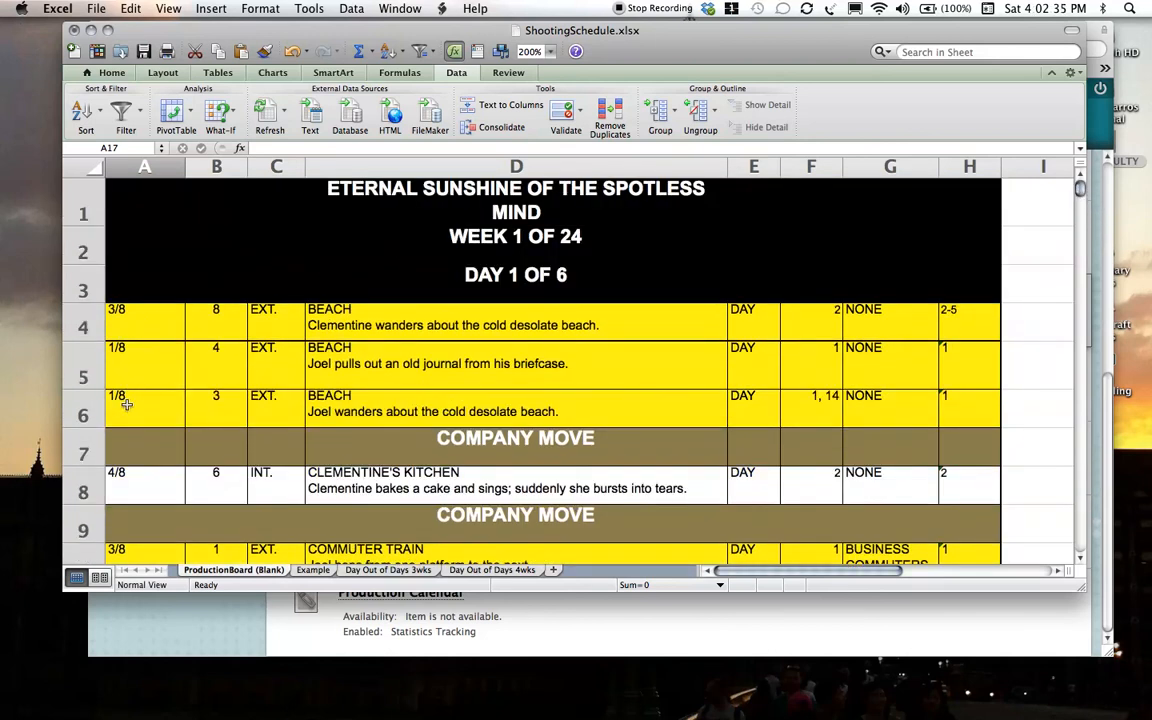
click(128, 481)
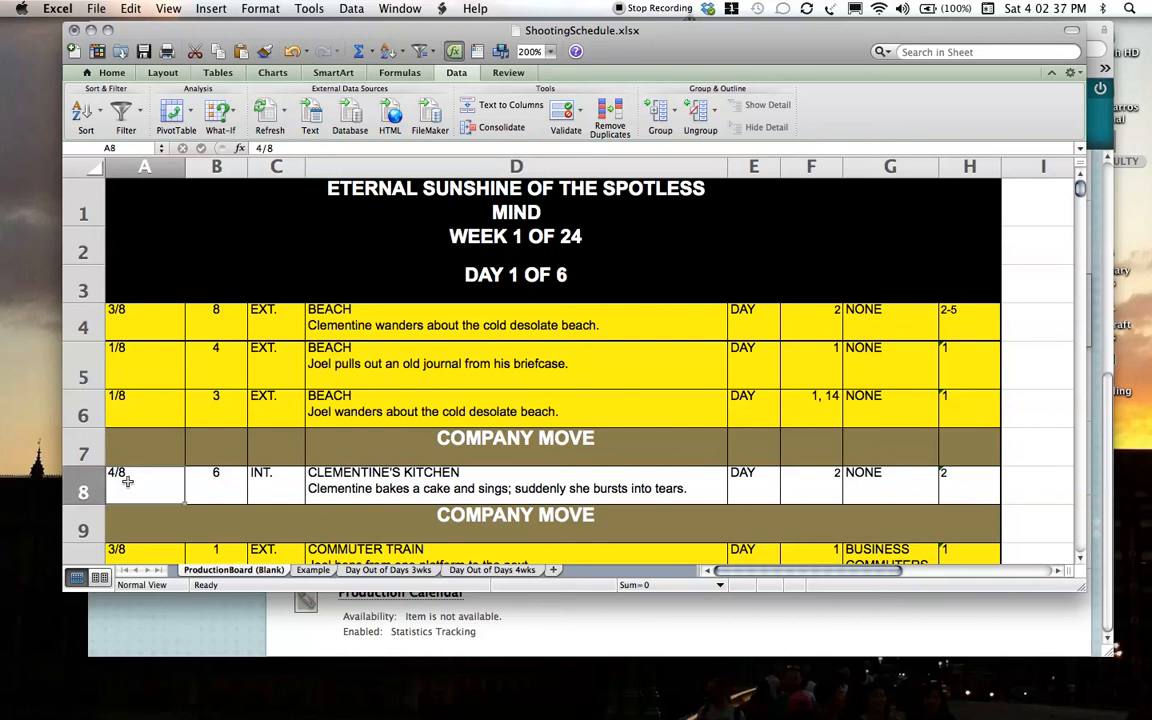
click(1060, 481)
text(9)
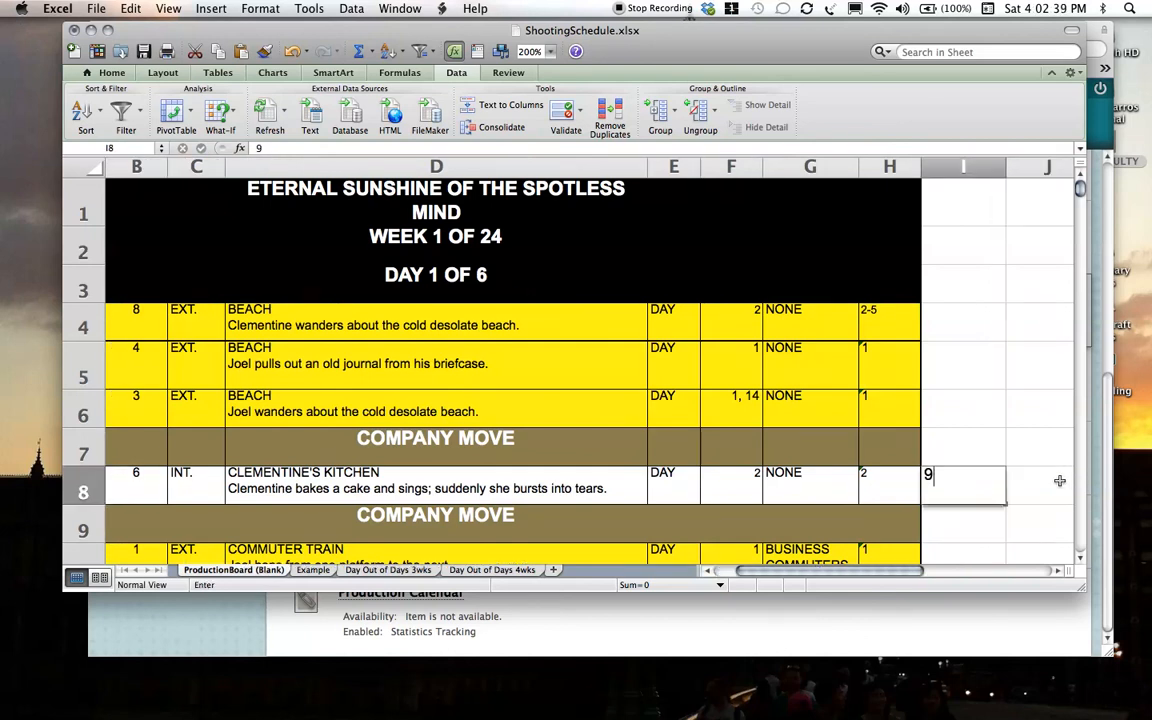
text(1 1/18)
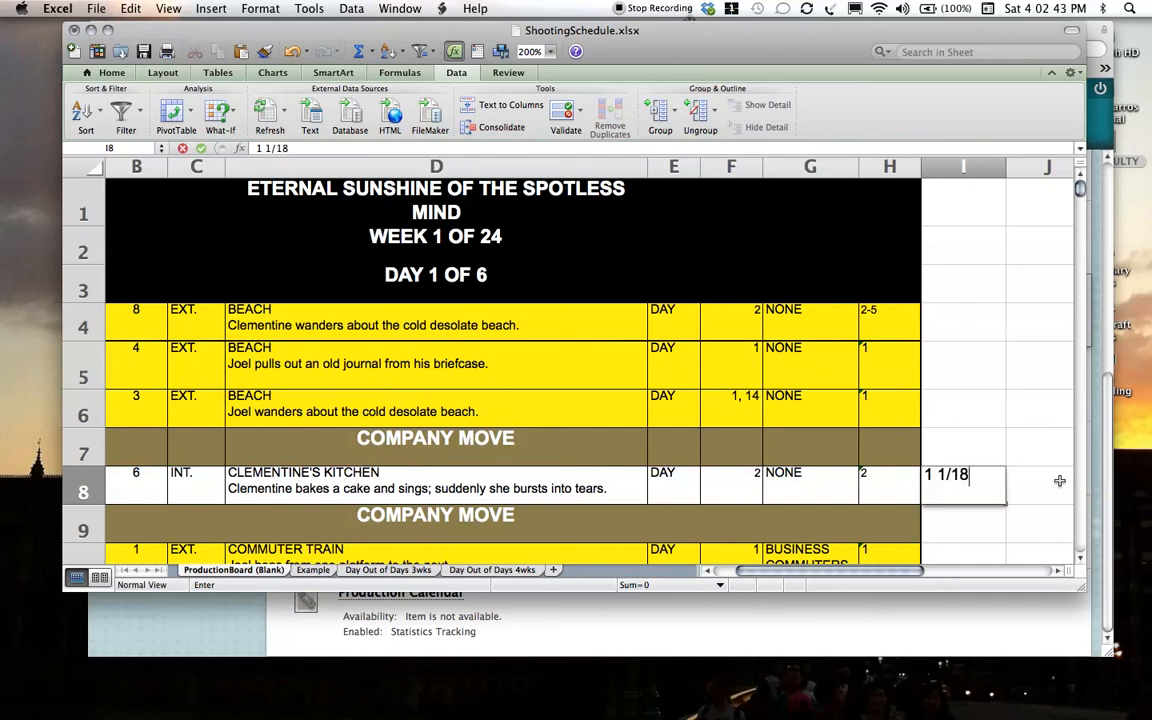
key(Return)
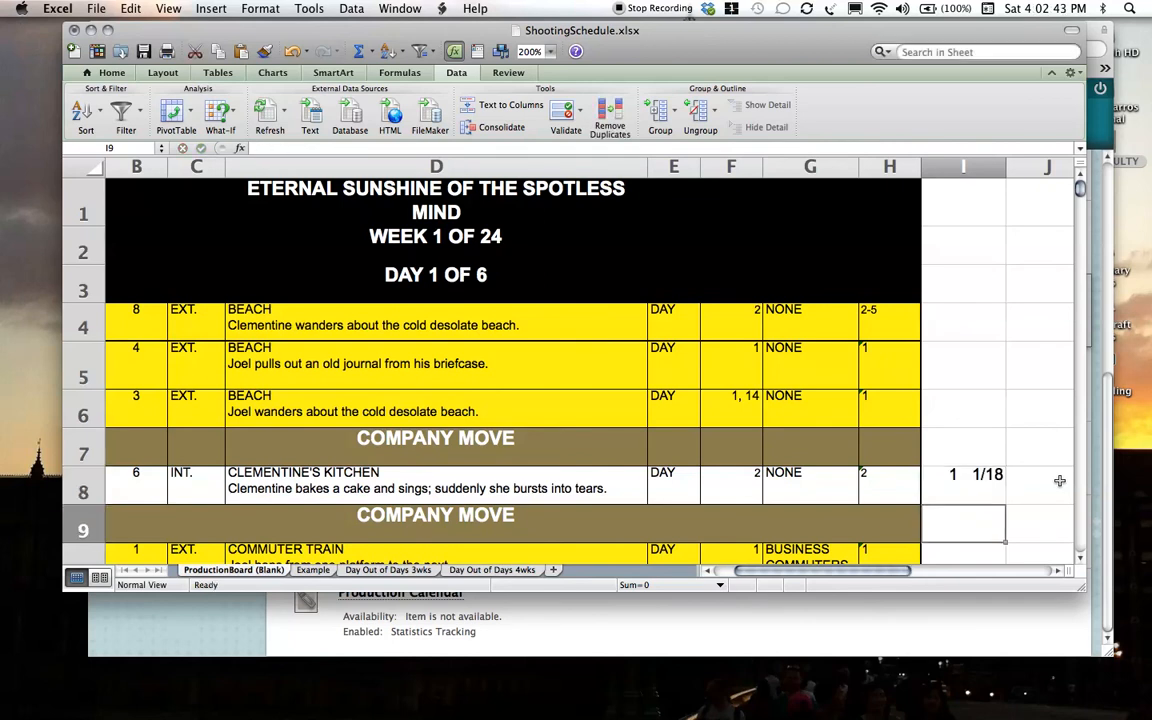
Correct the running page subtotal in cell I8 to 1 1/8.
double_click(1002, 476)
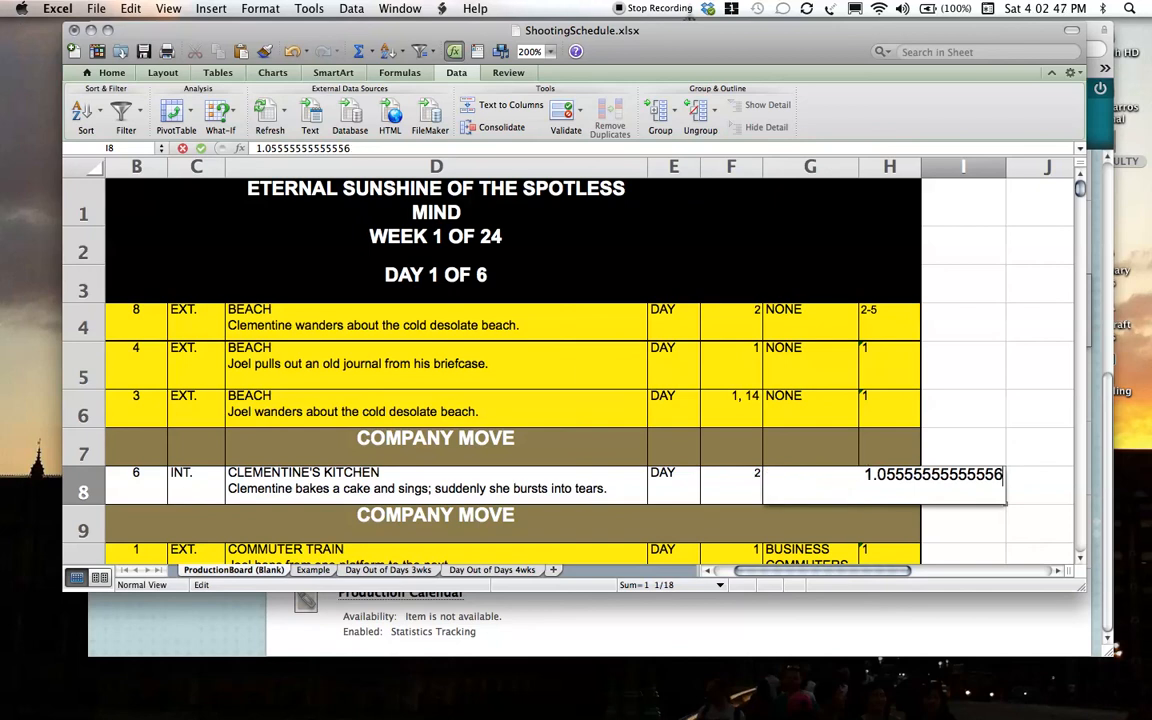
key(BackSpace)
key(BackSpace)
key(BackSpace)
key(BackSpace)
key(BackSpace)
key(BackSpace)
key(BackSpace)
key(BackSpace)
key(BackSpace)
key(BackSpace)
key(BackSpace)
key(BackSpace)
key(BackSpace)
key(BackSpace)
key(BackSpace)
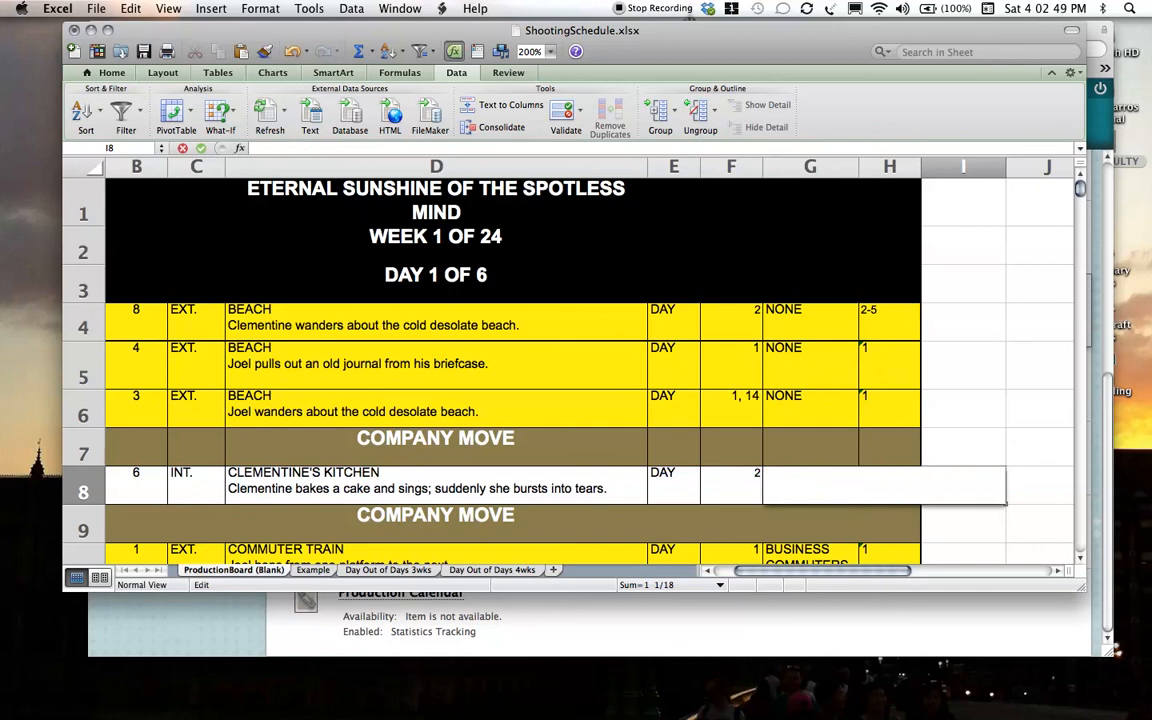
text(1/8)
key(Return)
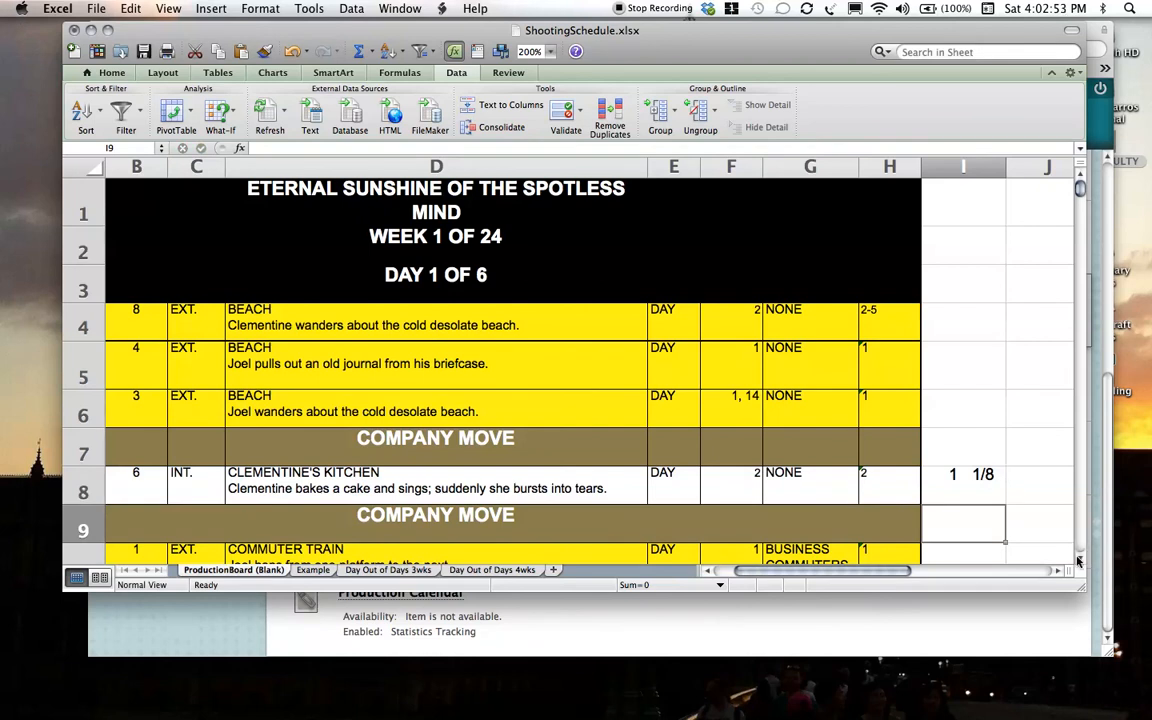
Add up the remaining column A page counts, from COMMUTER TRAIN down to JOEL'S BEDROOM.
scroll(1078, 562, down, 3)
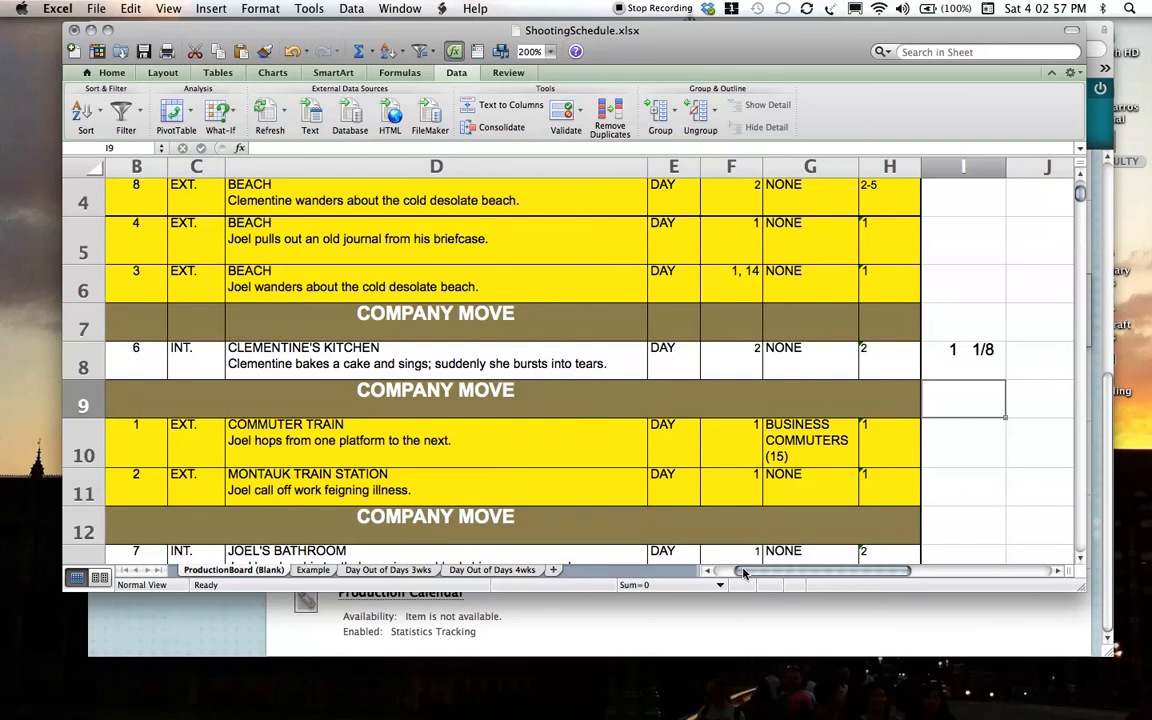
scroll(746, 572, left, 2)
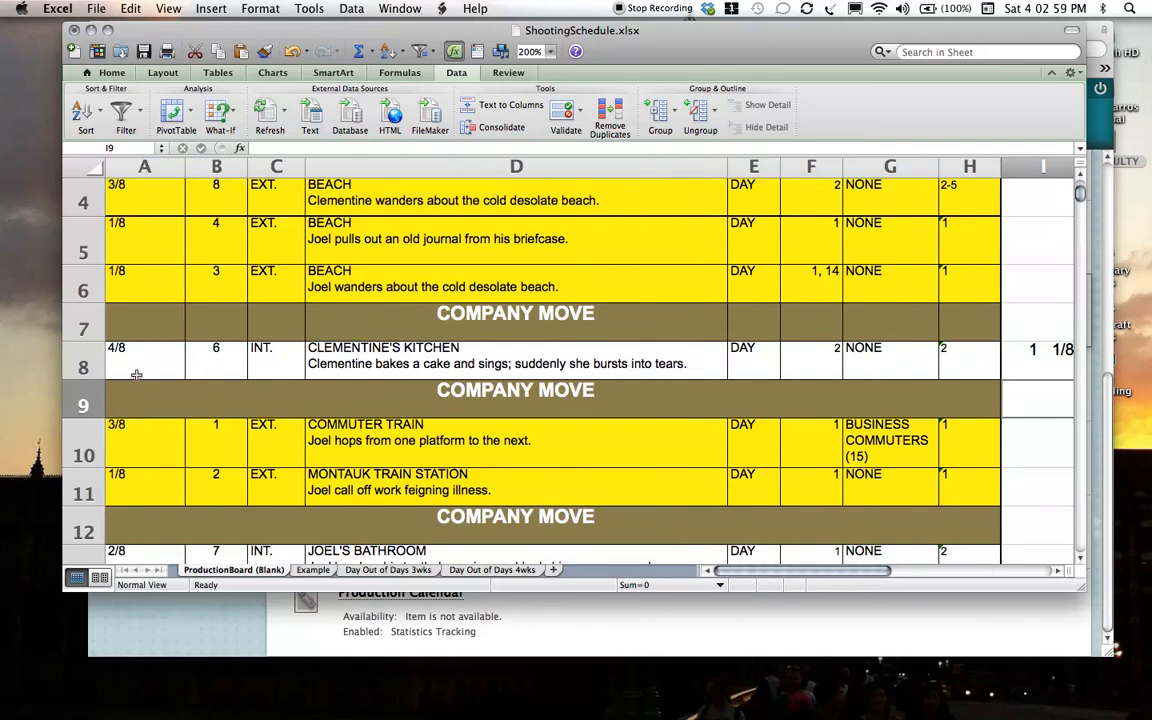
click(143, 433)
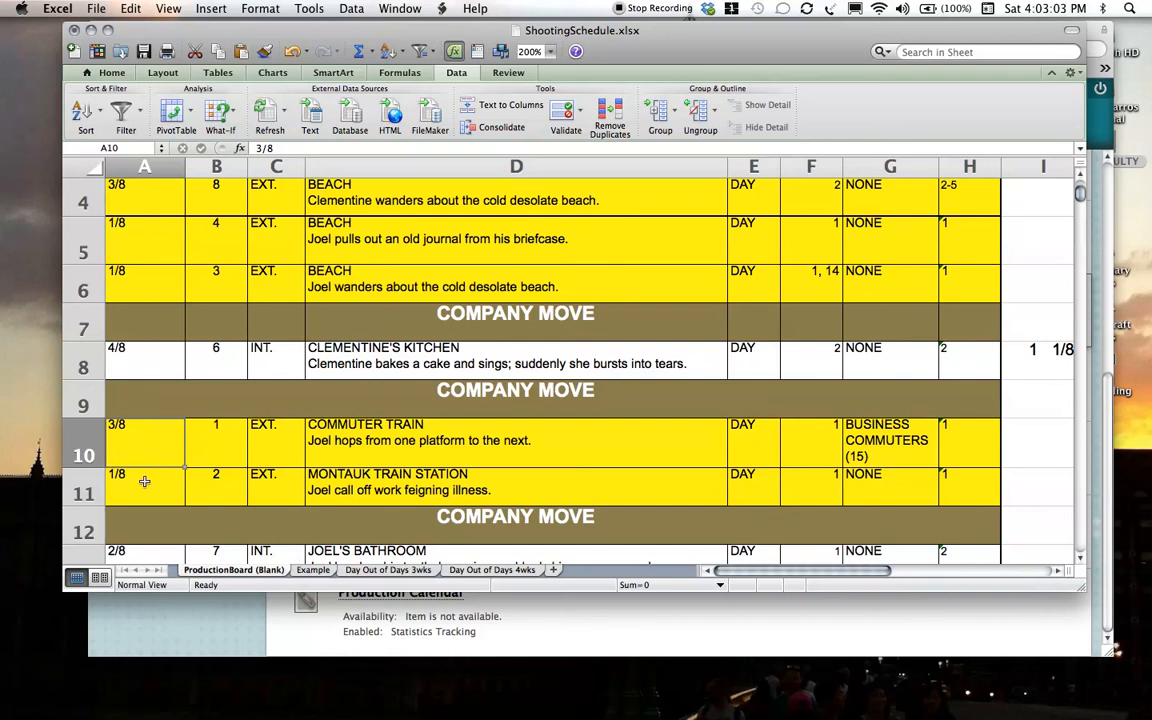
click(144, 482)
click(149, 550)
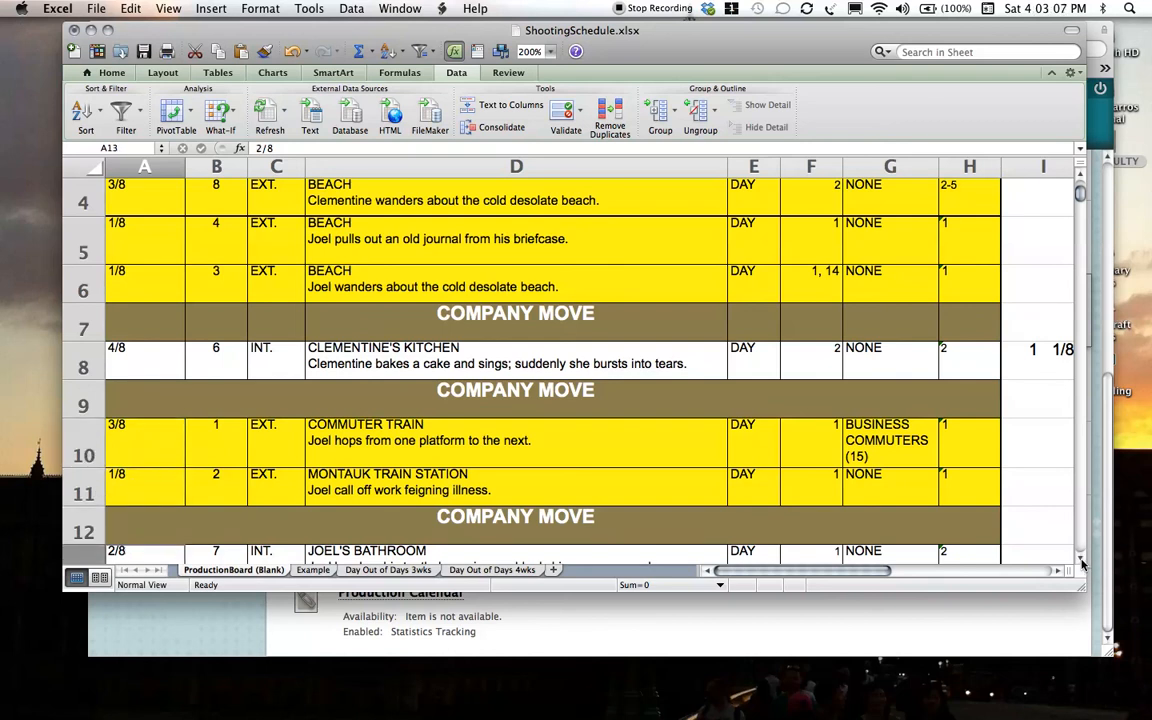
scroll(1083, 560, down, 2)
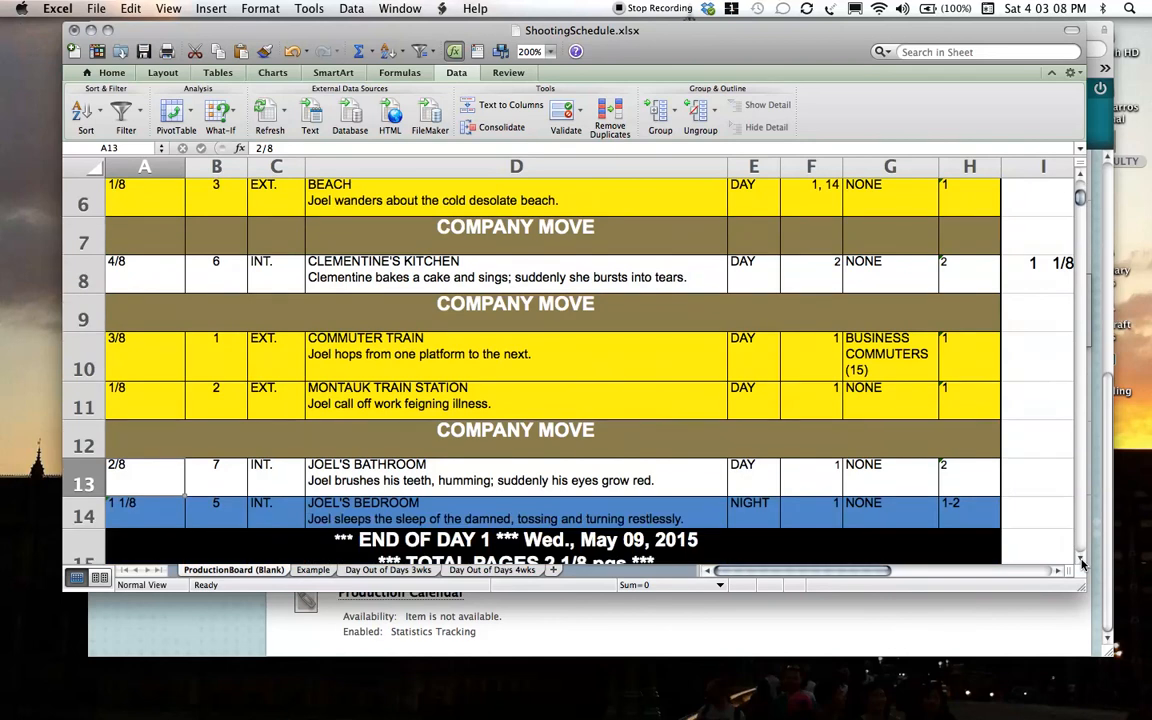
click(133, 503)
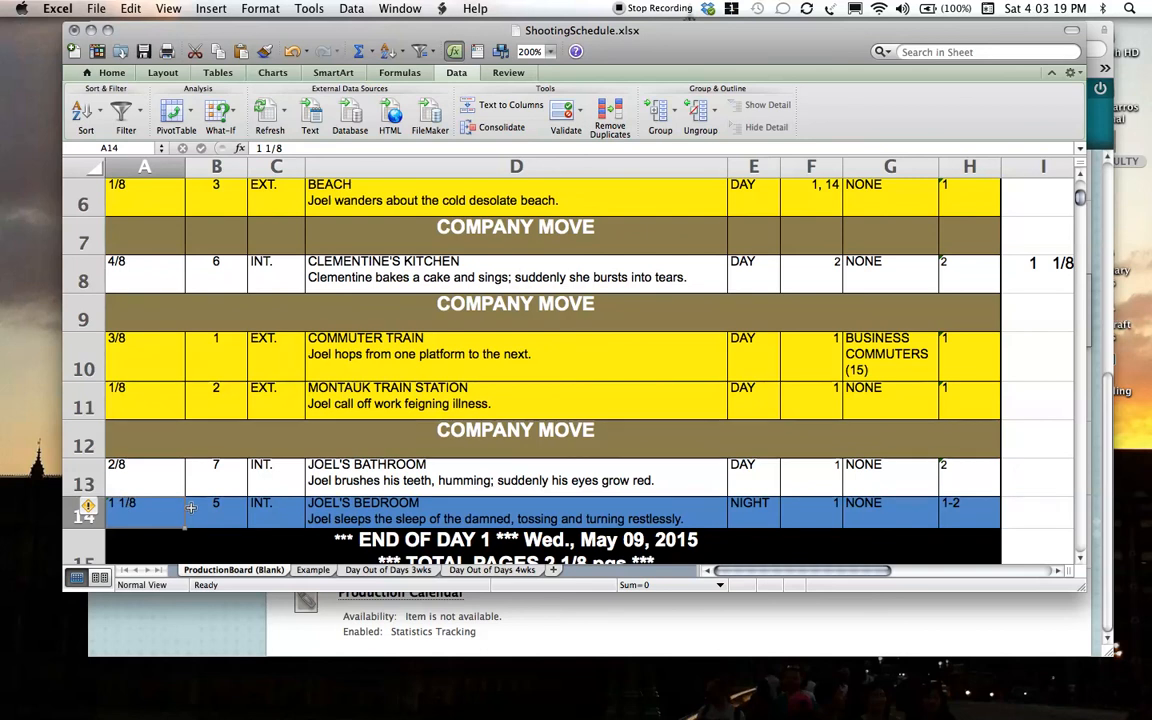
Change the total pages in the END OF DAY 1 row to 3 pgs.
click(1081, 563)
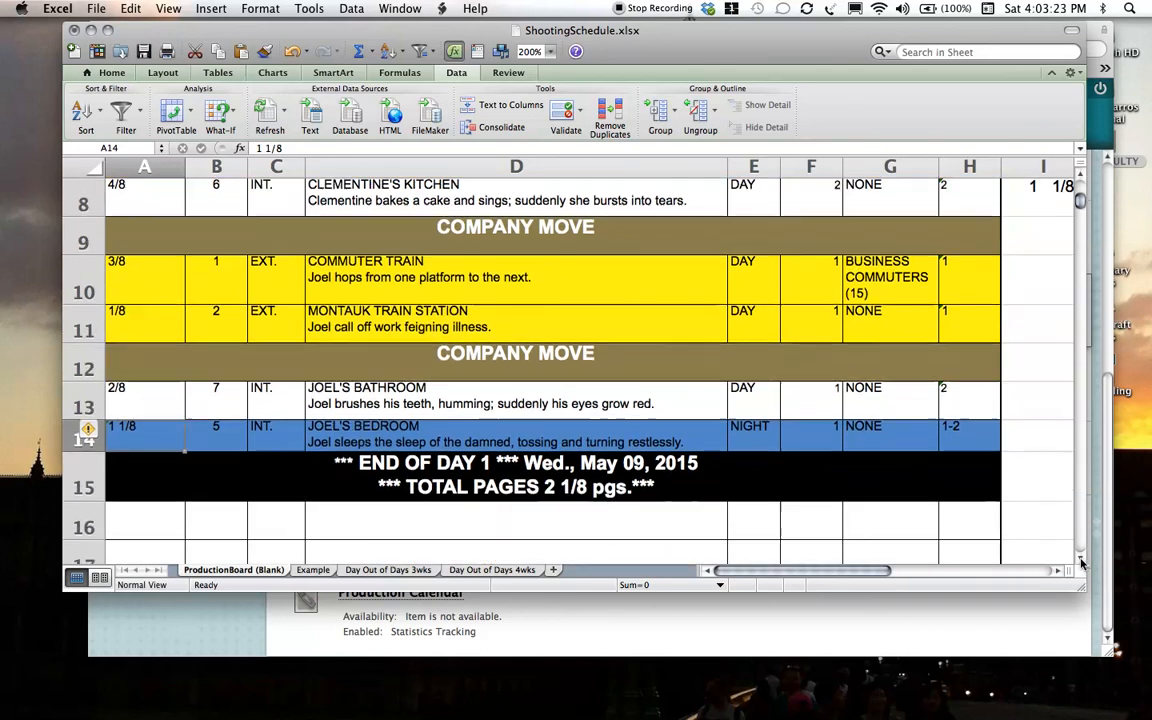
double_click(589, 487)
key(BackSpace)
key(BackSpace)
key(BackSpace)
key(BackSpace)
key(BackSpace)
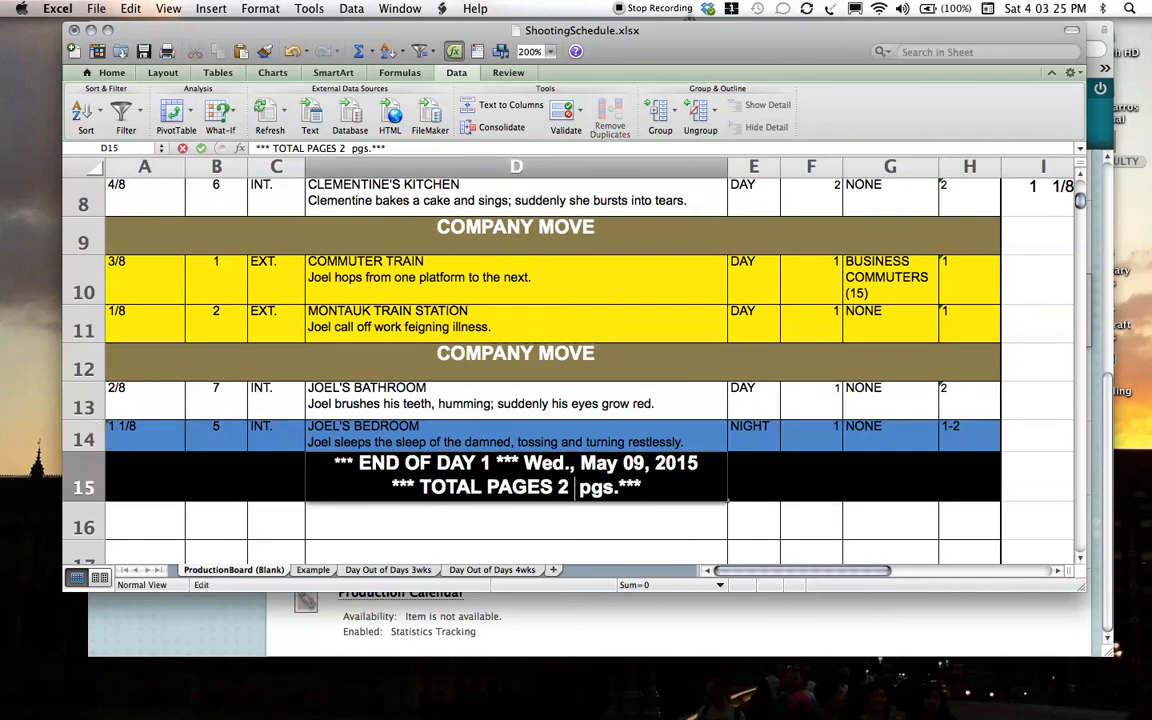
text(3)
key(Return)
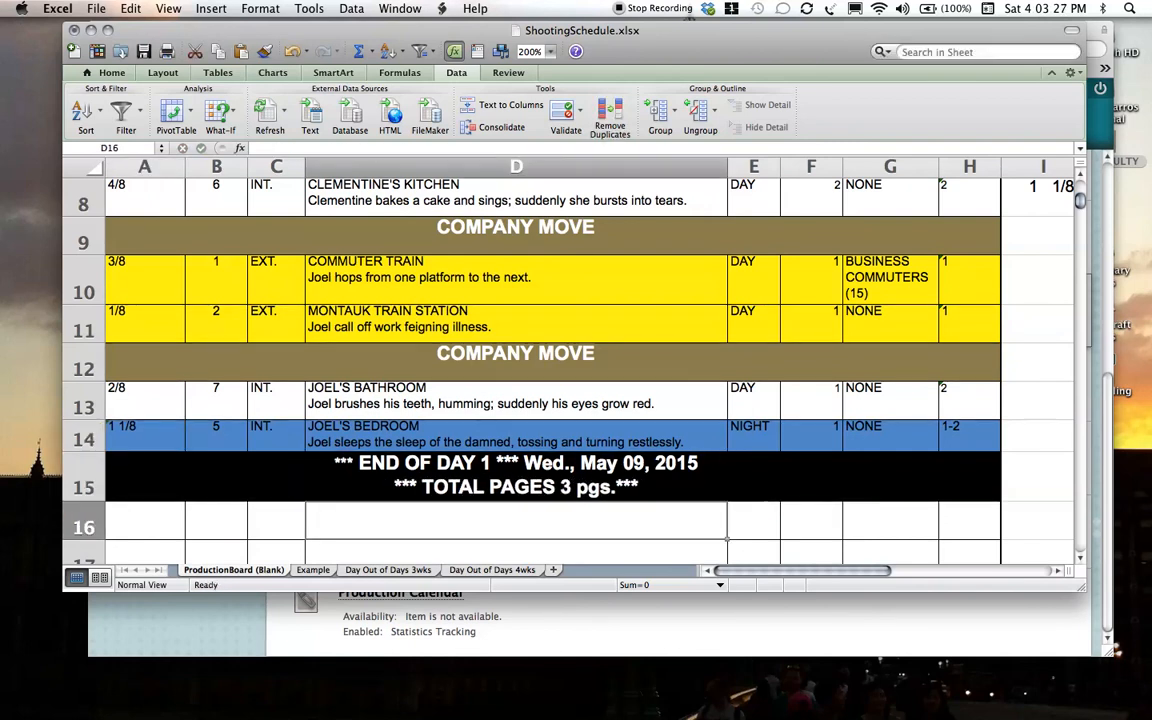
Clear the scratch subtotal from cell I8 beside the CLEMENTINE'S KITCHEN strip.
click(838, 522)
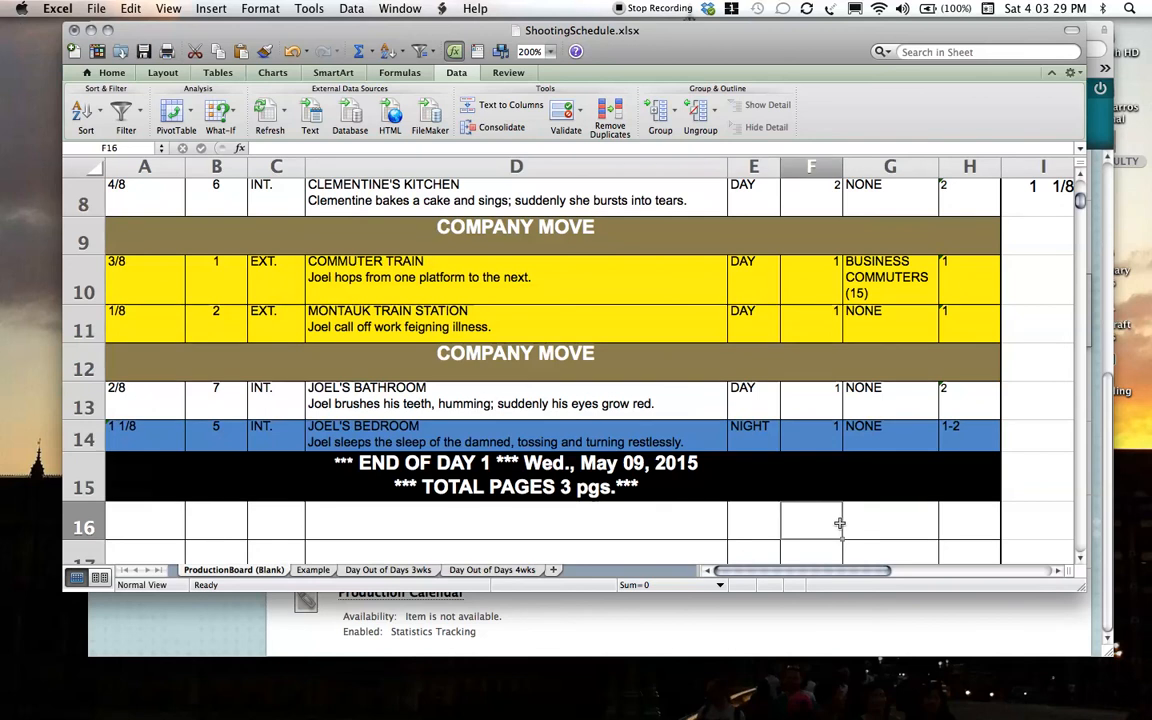
click(1050, 197)
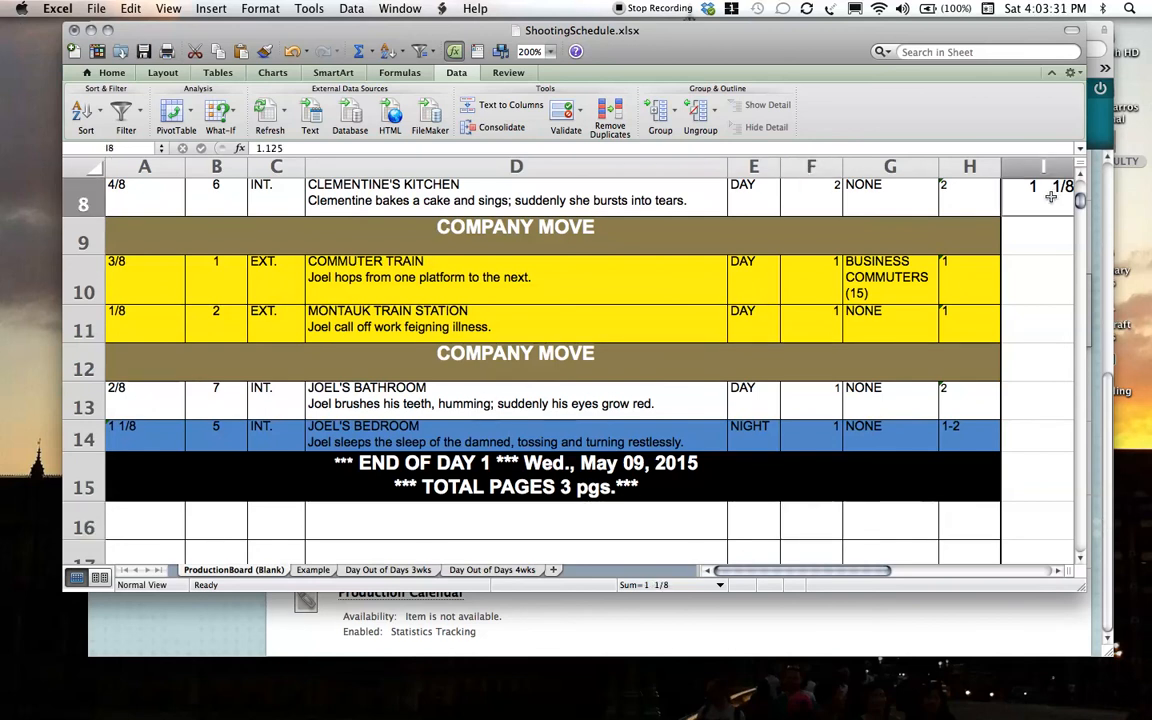
key(BackSpace)
key(Return)
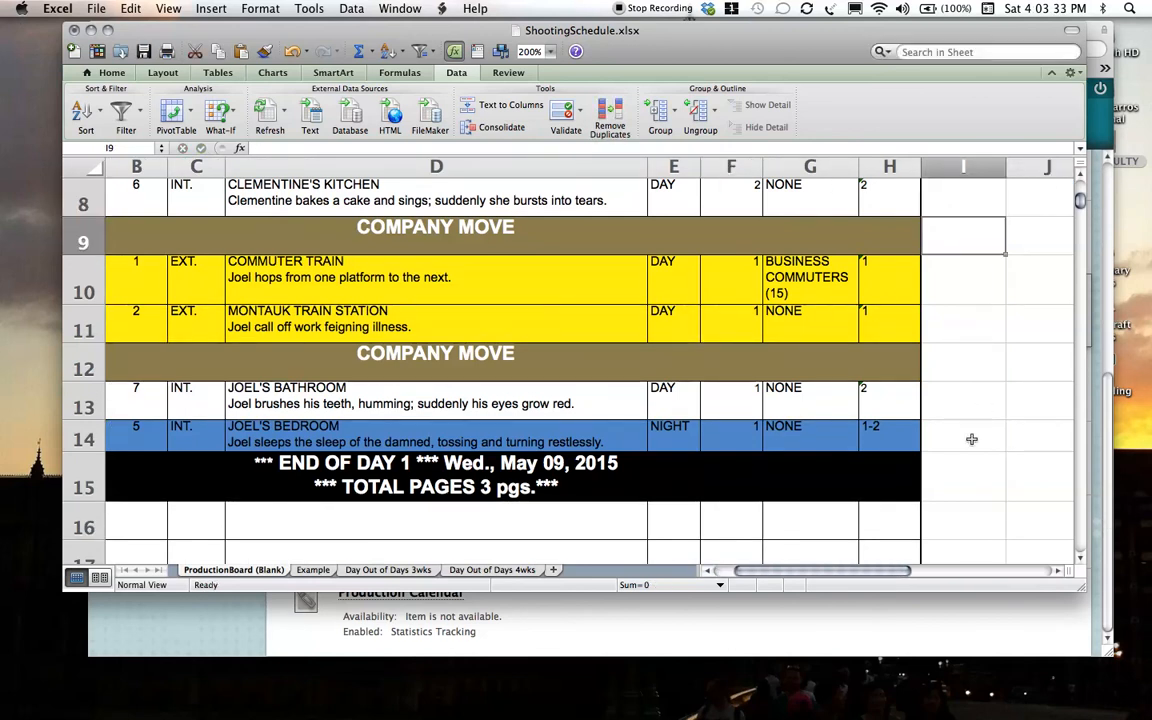
scroll(766, 517, left, 2)
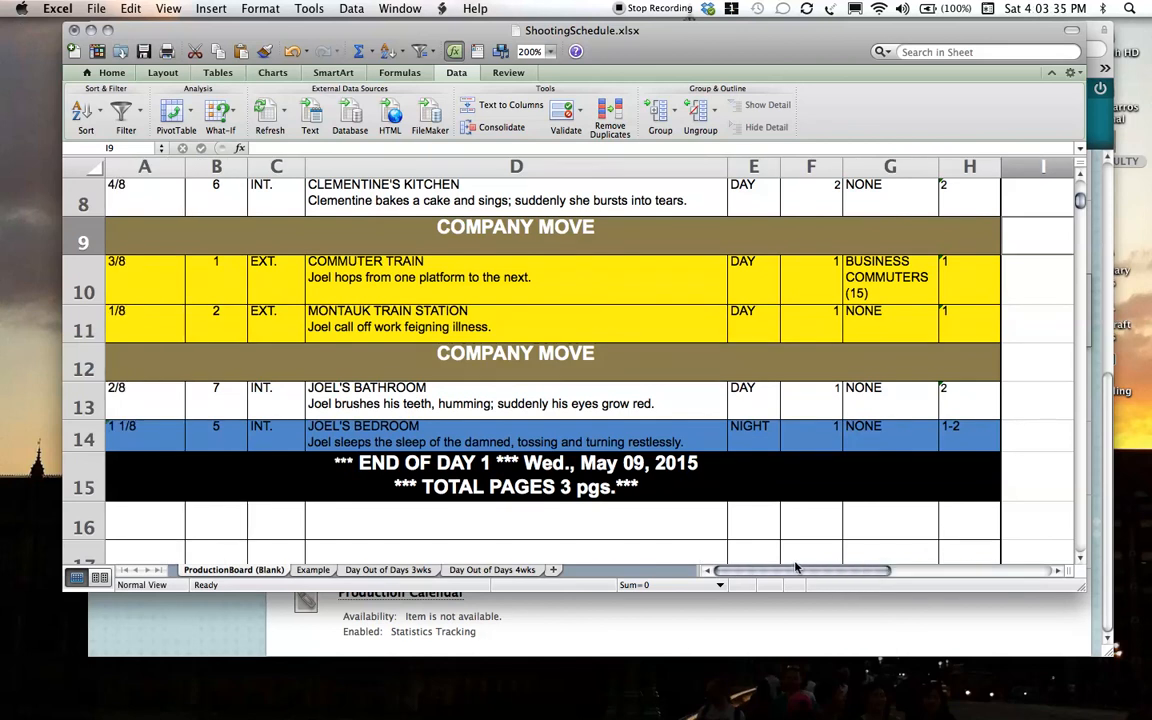
click(629, 511)
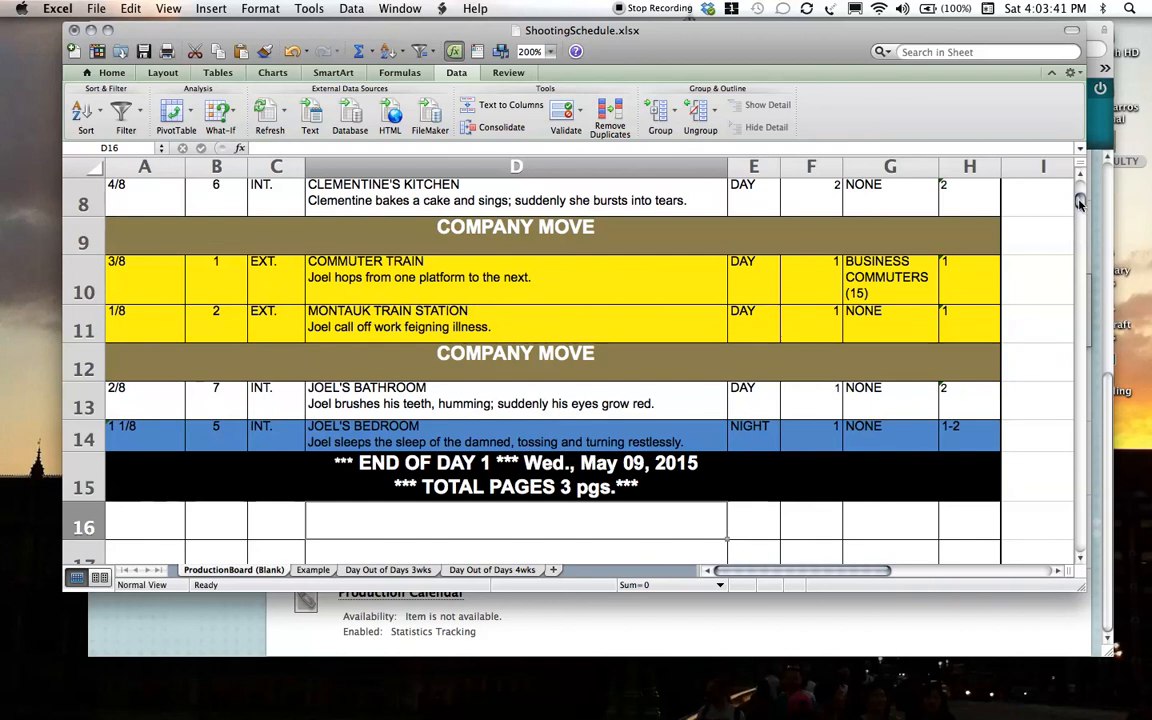
Review the whole Day 1 schedule, from the title header through the company moves to the END OF DAY 1 row.
drag(1079, 201, 1079, 190)
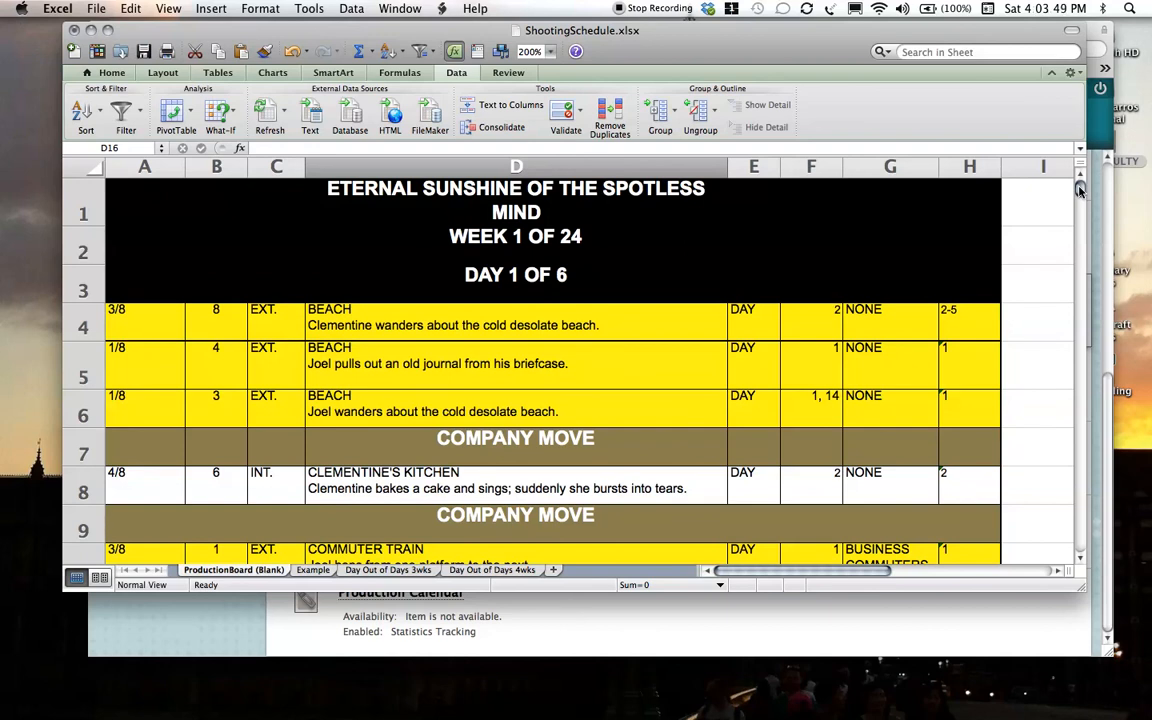
drag(1079, 190, 1079, 204)
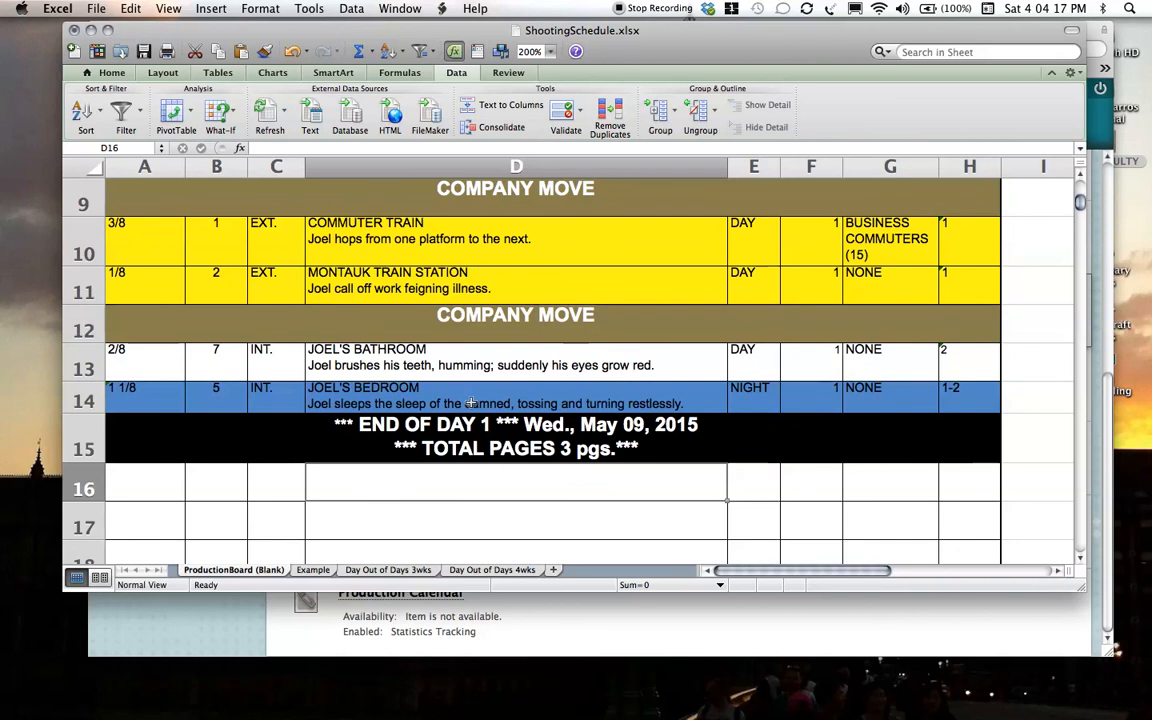
drag(1080, 204, 1081, 187)
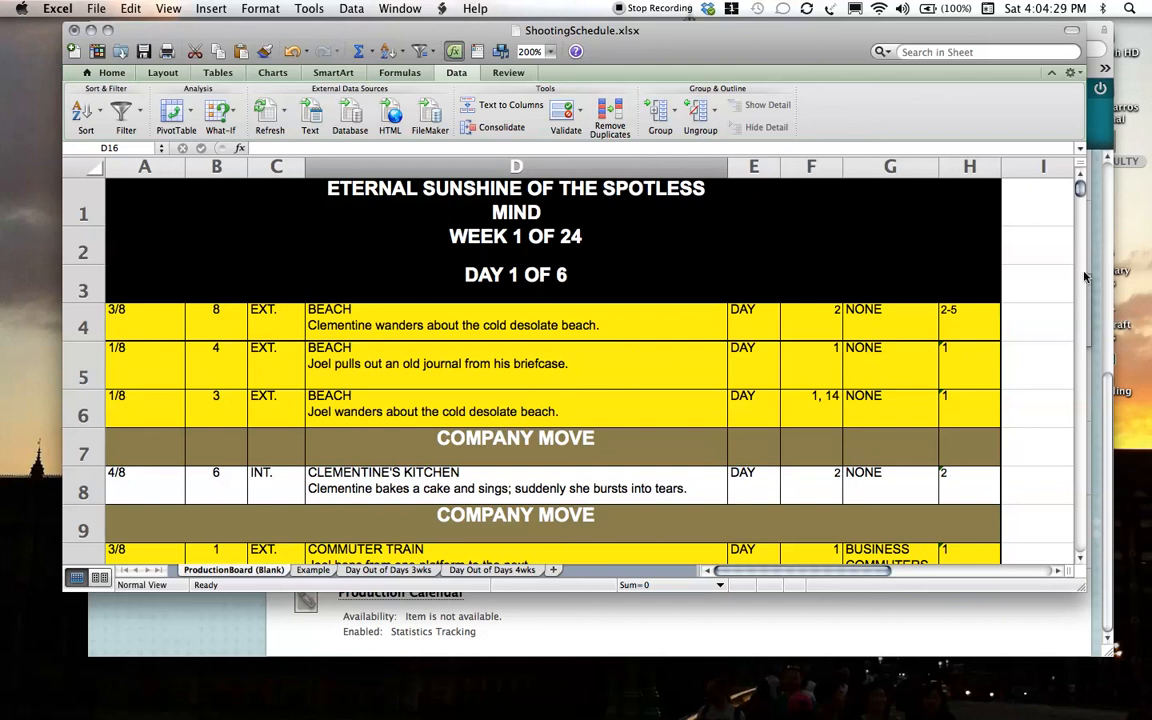
mouse_move(1080, 190)
mouse_down()
mouse_move(1083, 207)
mouse_move(1081, 186)
mouse_up()
scroll(1078, 560, down, 7)
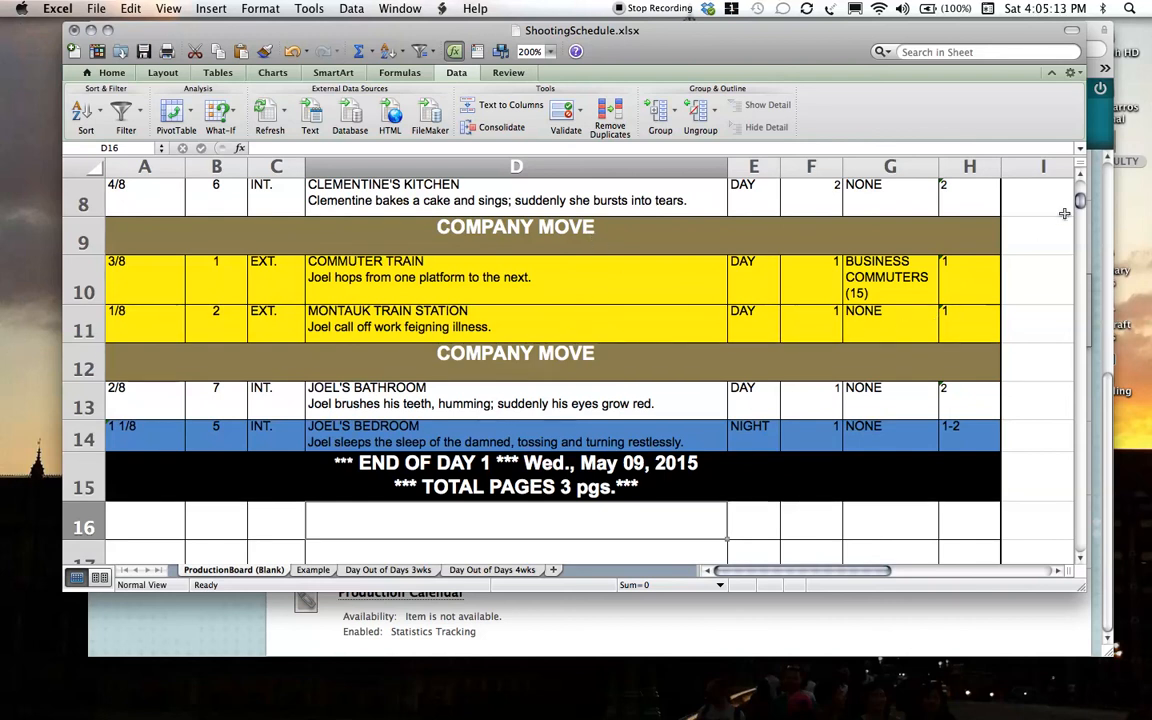
drag(1079, 205, 1079, 186)
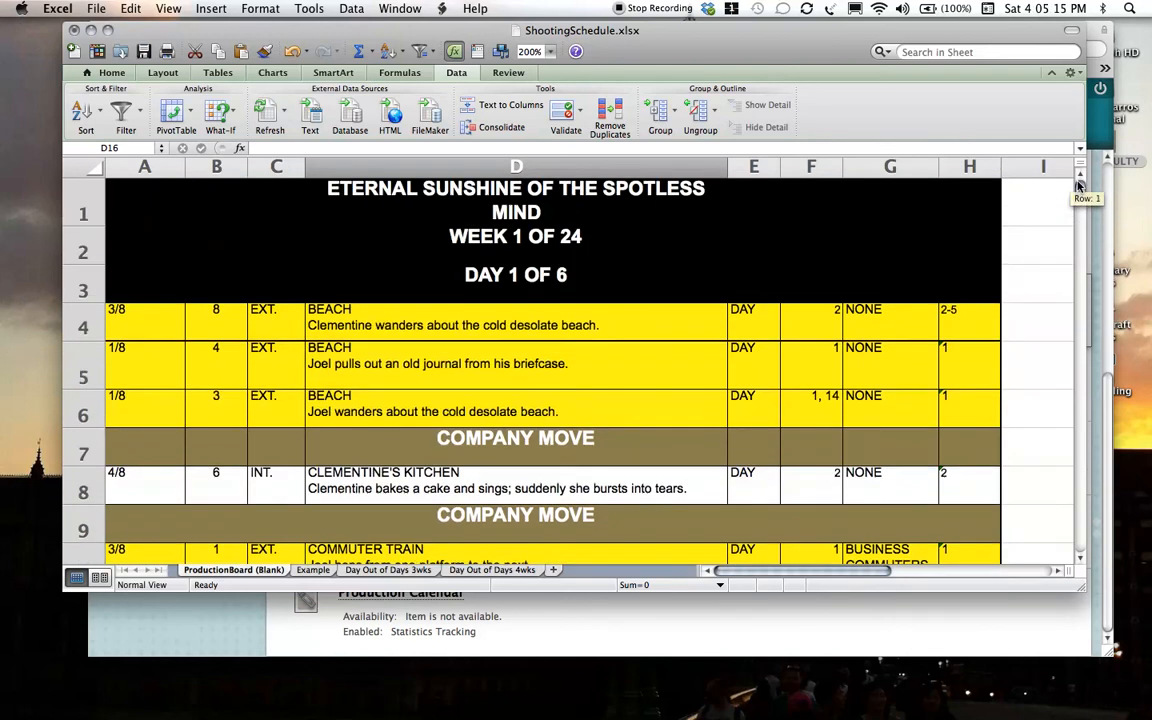